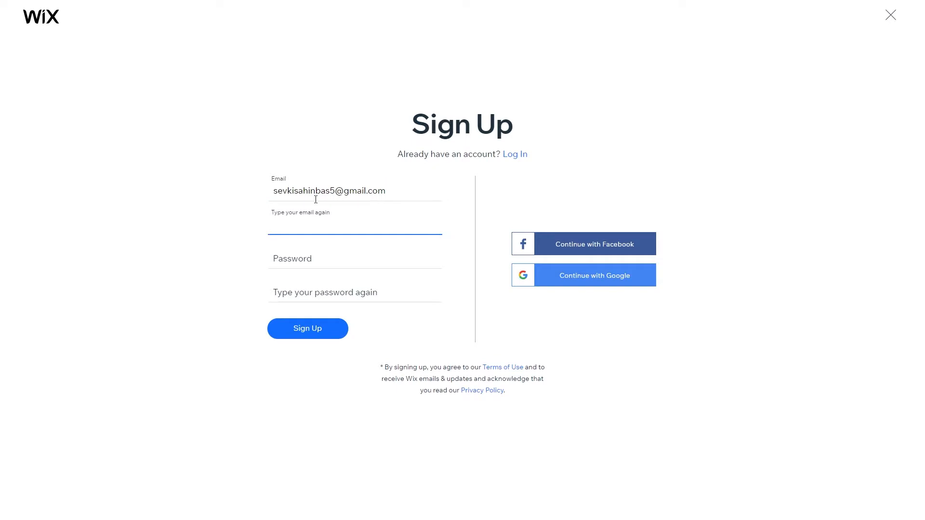
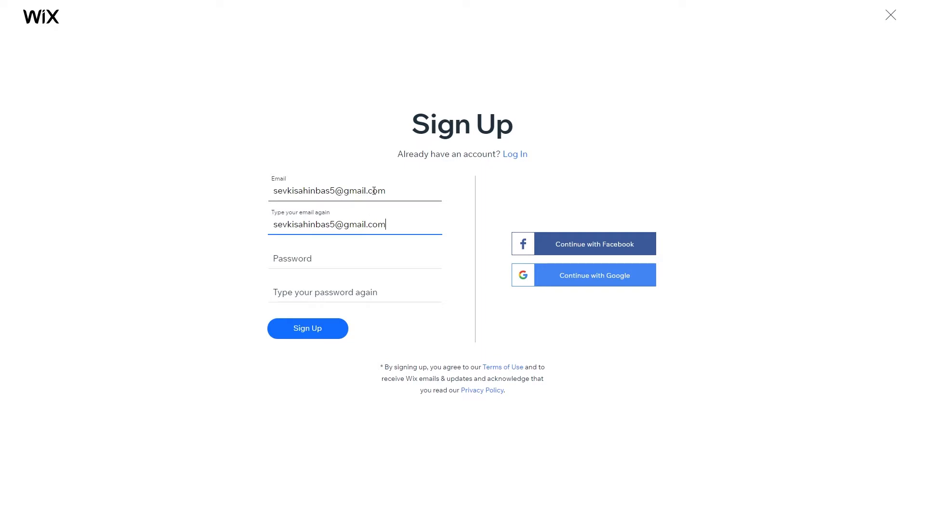
Enter the account e-mail and password, paste the same password into the confirmation, and submit sign-up.
left_click(337, 255)
left_click(409, 285)
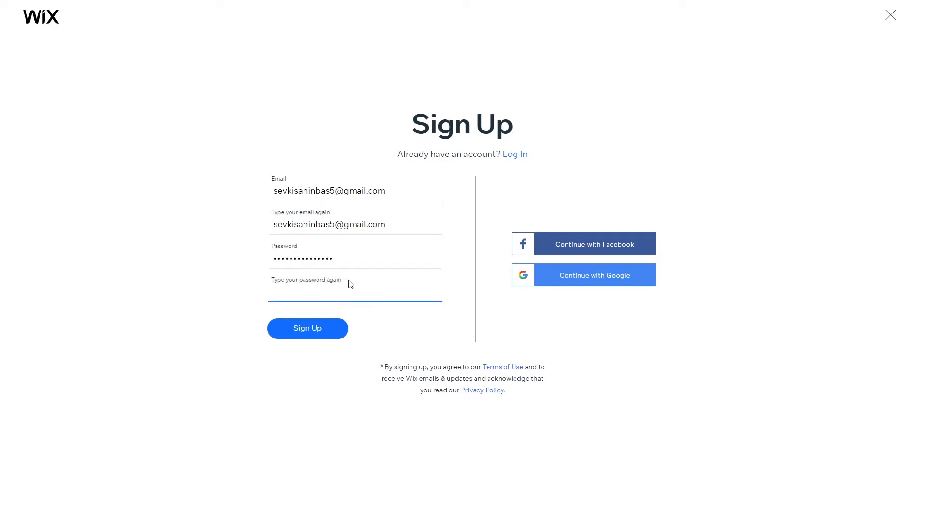
left_click_drag(357, 259, 250, 260)
left_click(273, 288)
key("ctrl+v")
left_click(304, 331)
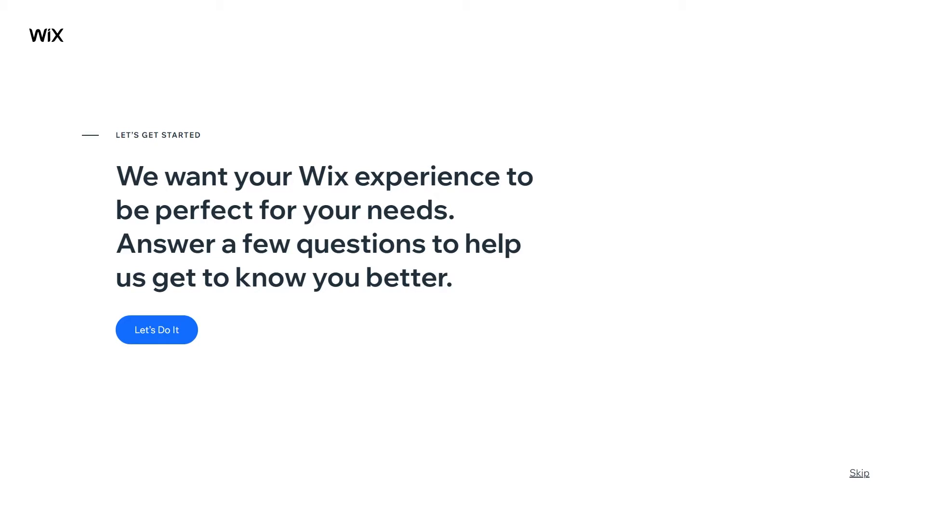
Start the getting-started questions and say the site is for myself.
left_click(175, 332)
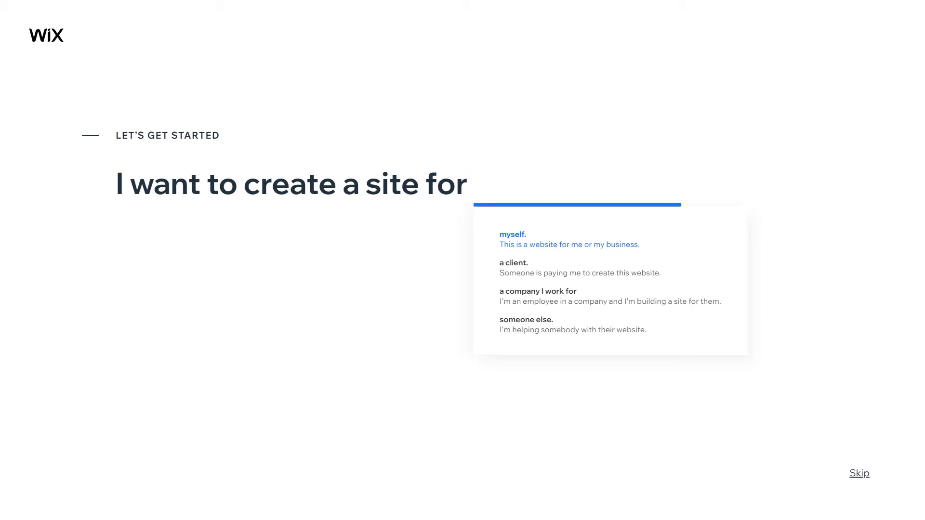
left_click(570, 240)
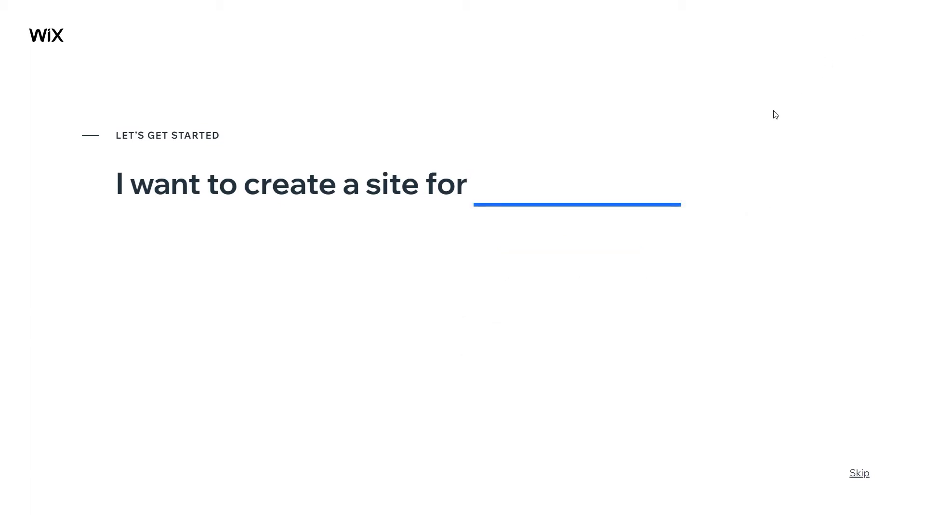
left_click(563, 200)
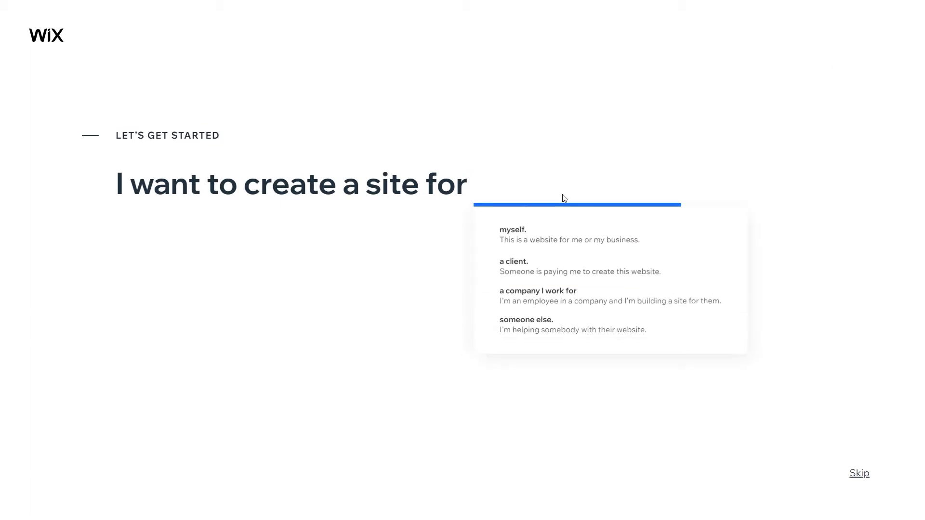
left_click(552, 242)
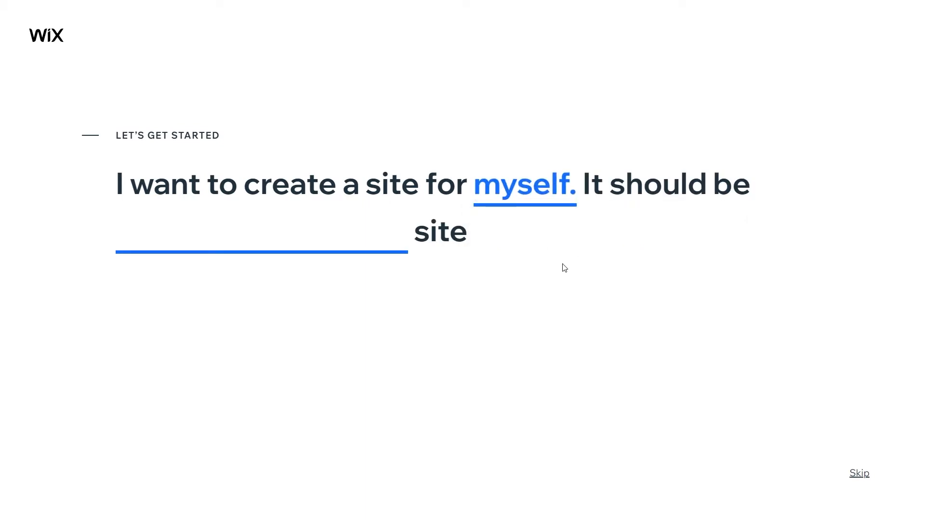
Choose a restaurants & food site and say you've never built a site before.
left_click(371, 241)
left_click(407, 243)
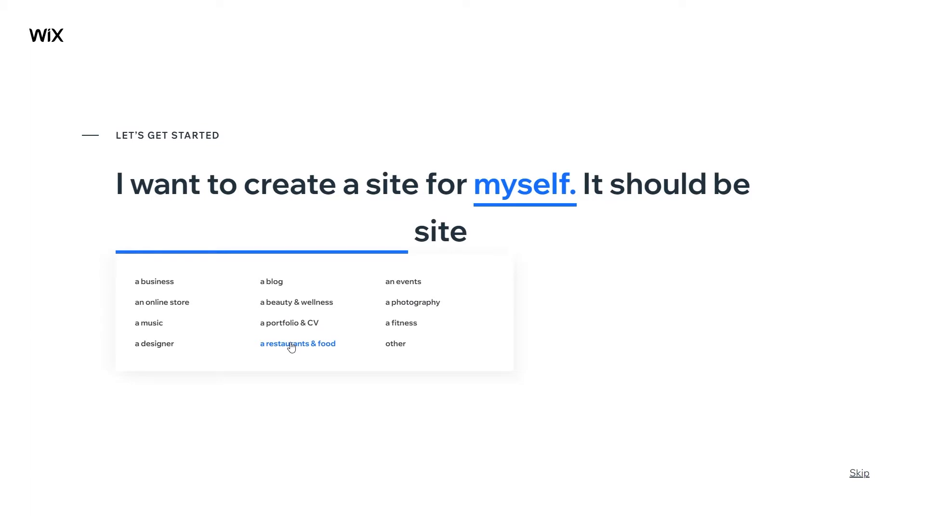
left_click(323, 349)
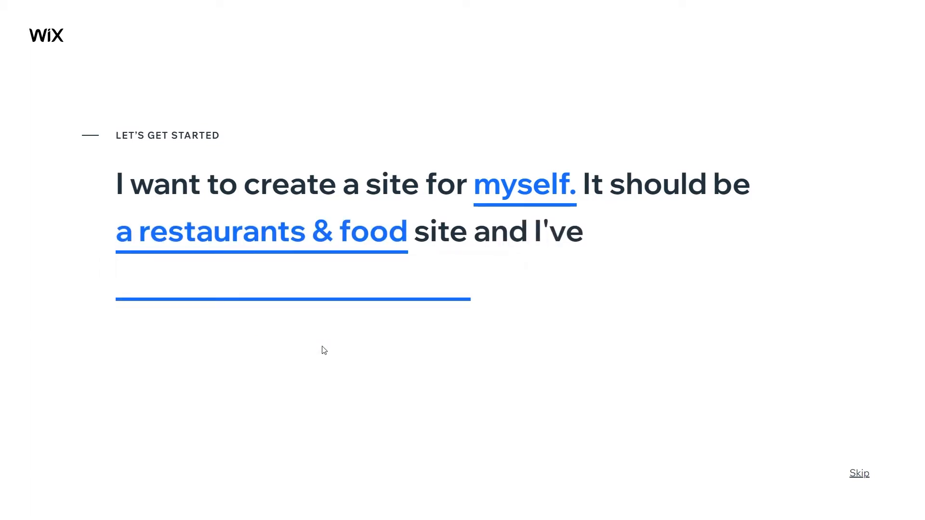
mouse_move(337, 302)
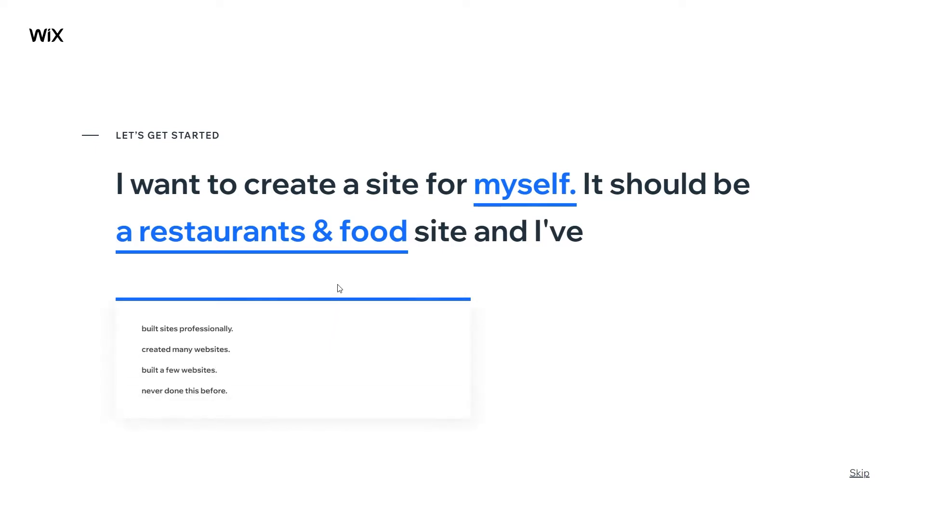
left_click(192, 391)
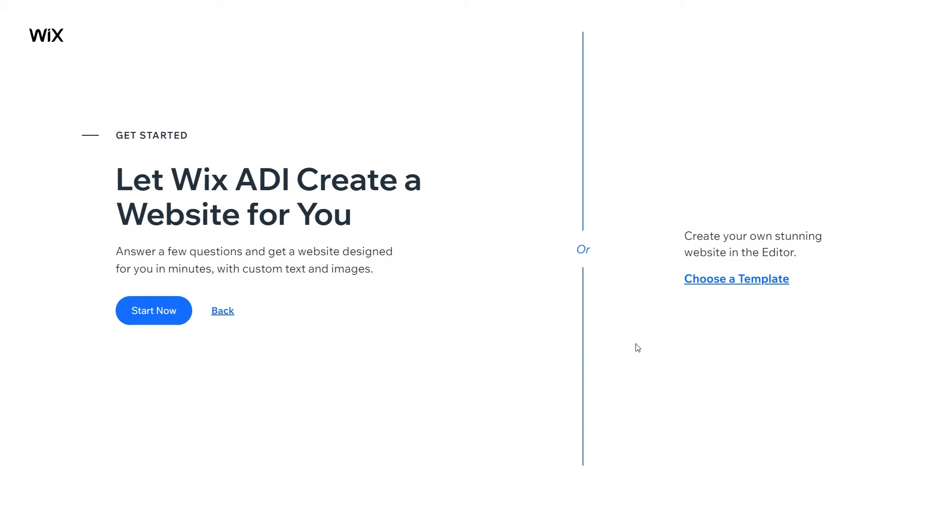
Choose a template, try the Catering & Chef, Restaurant, Cafe & Bakery and Bar & Club filters, then All.
left_click(738, 280)
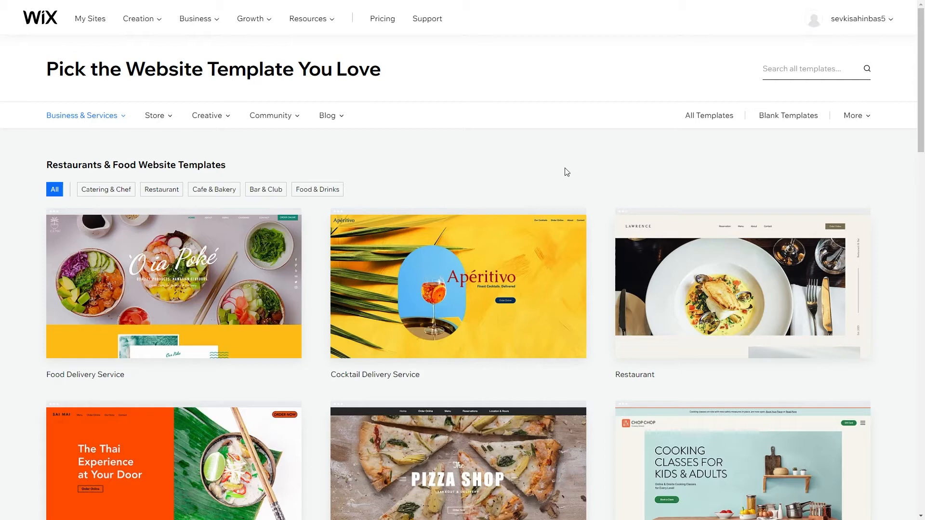
scroll(566, 172, "down", 4)
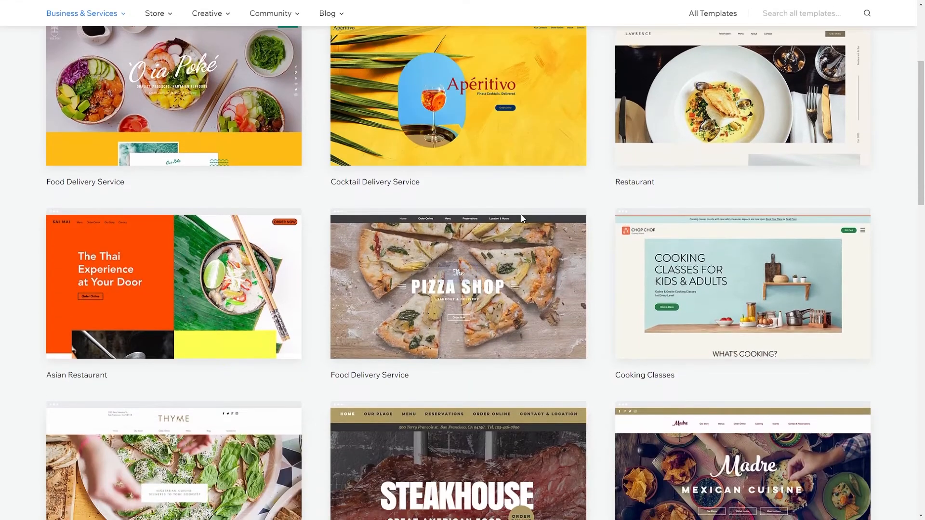
scroll(527, 242, "up", 3)
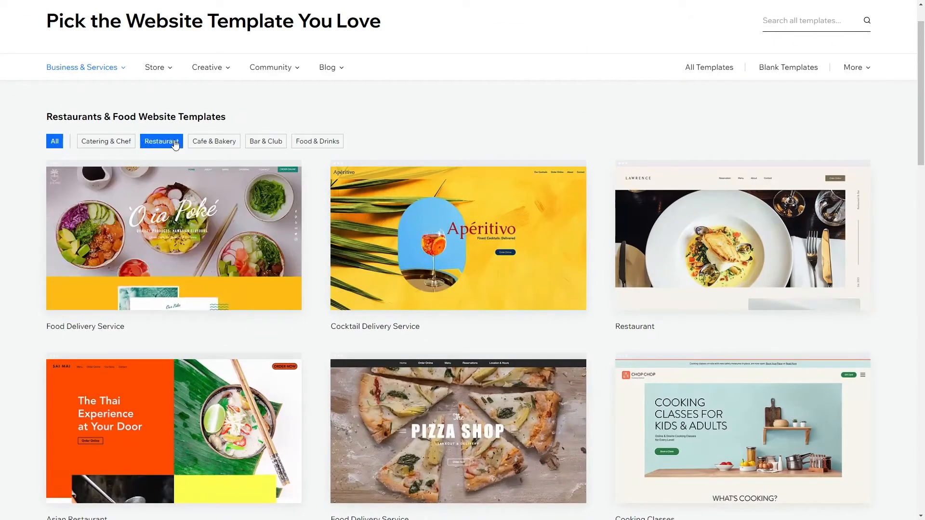
left_click(99, 144)
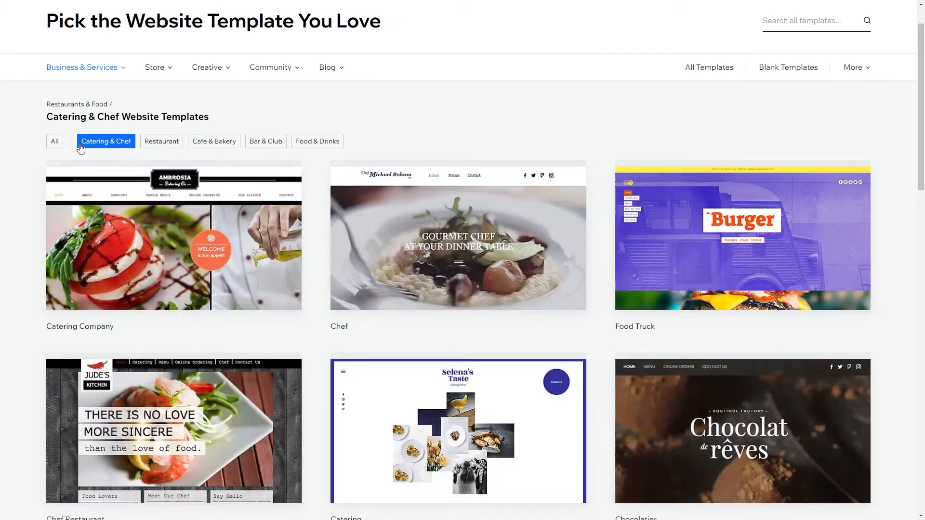
left_click(173, 147)
left_click(227, 147)
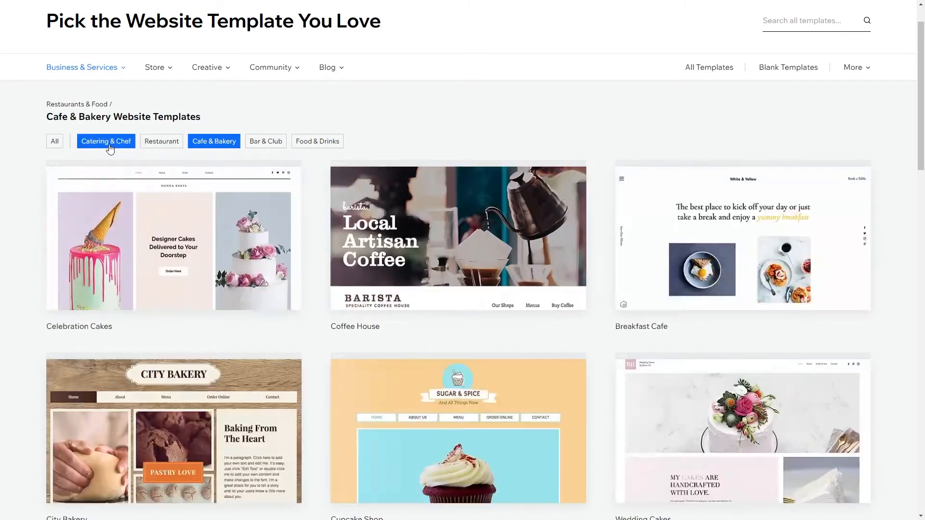
left_click(255, 146)
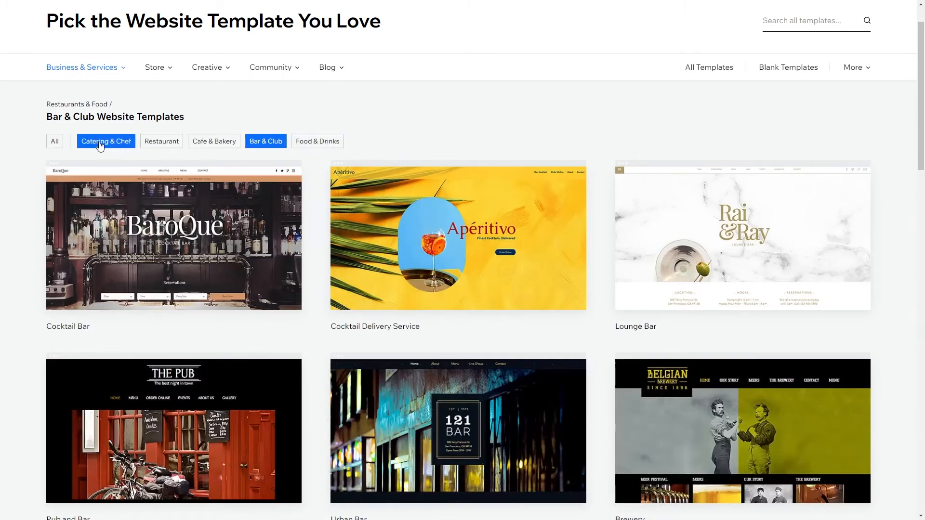
left_click(50, 144)
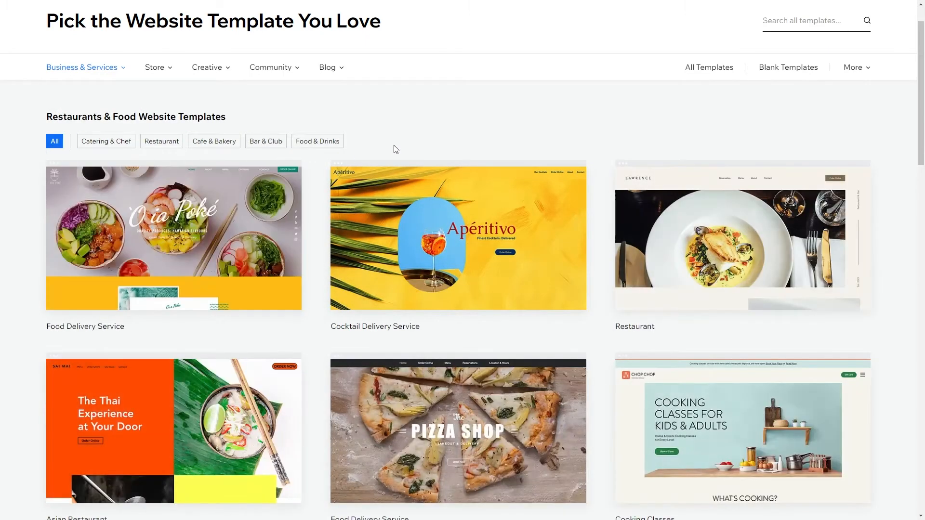
Scroll through the Restaurants & Food templates, moving on to pages 2 and 3.
scroll(369, 145, "down", 1)
scroll(369, 144, "down", 1)
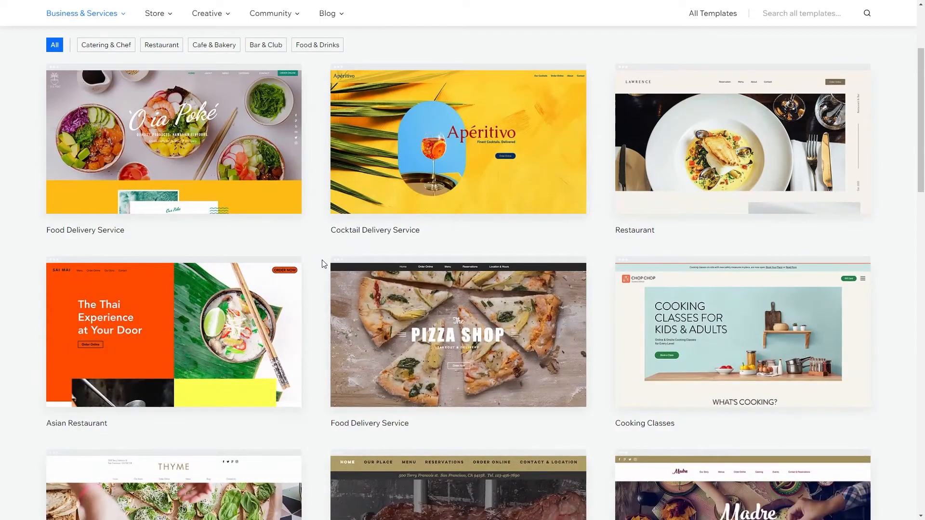
scroll(332, 255, "down", 2)
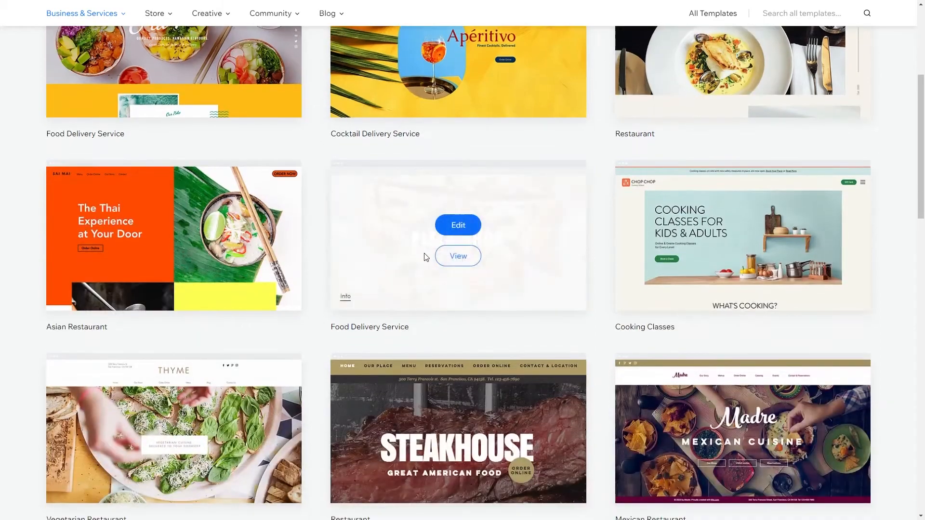
scroll(231, 310, "down", 3)
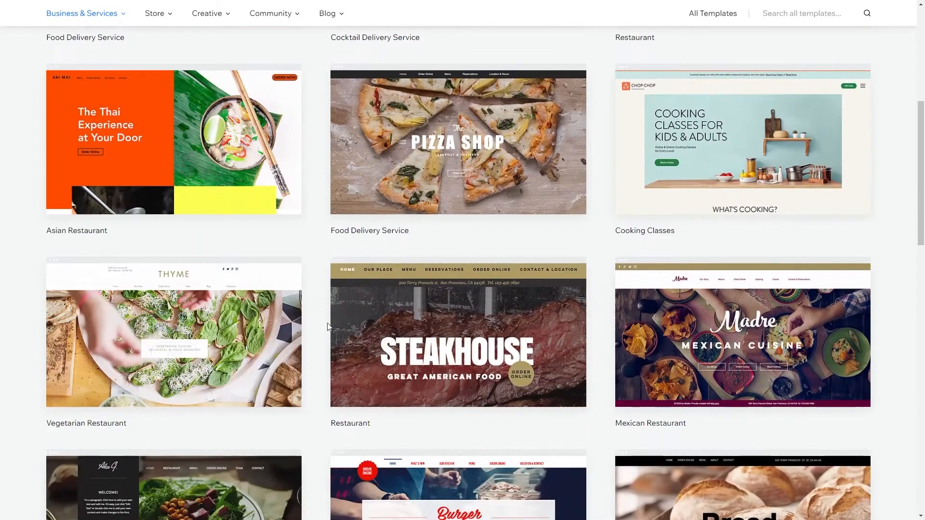
scroll(366, 409, "down", 1)
scroll(317, 345, "down", 4)
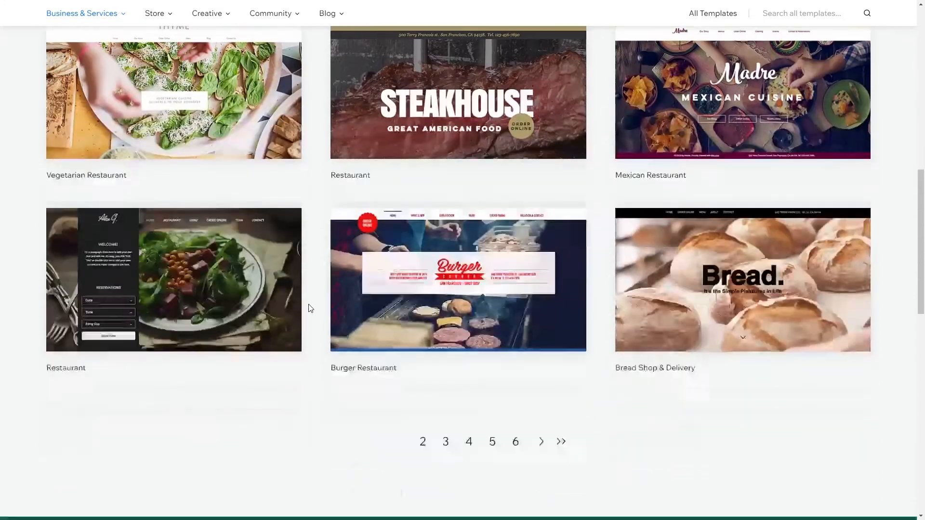
scroll(345, 370, "up", 3)
scroll(342, 366, "up", 1)
scroll(376, 395, "down", 3)
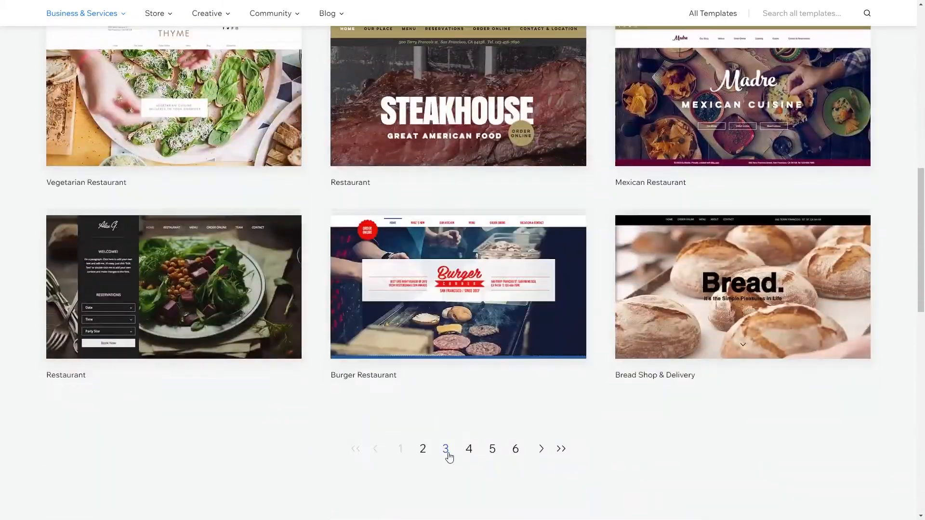
left_click(424, 450)
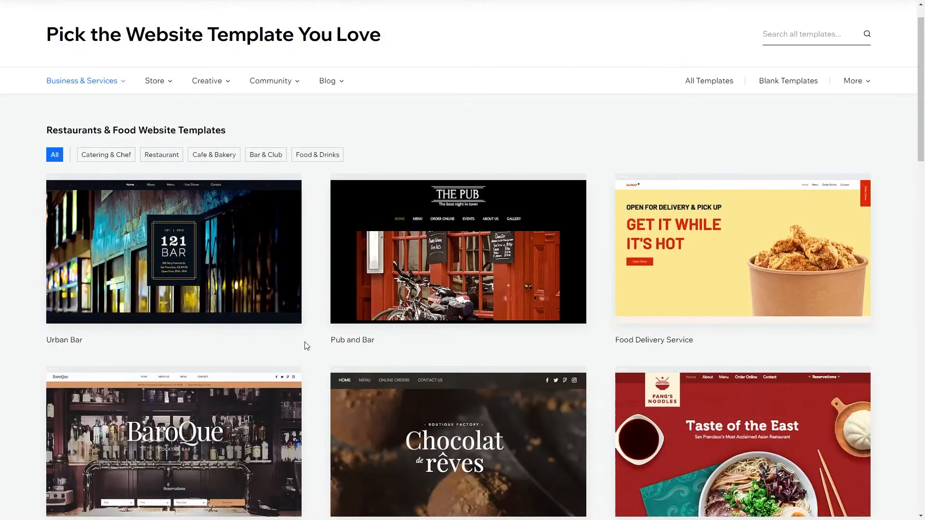
scroll(307, 345, "down", 3)
scroll(307, 347, "down", 5)
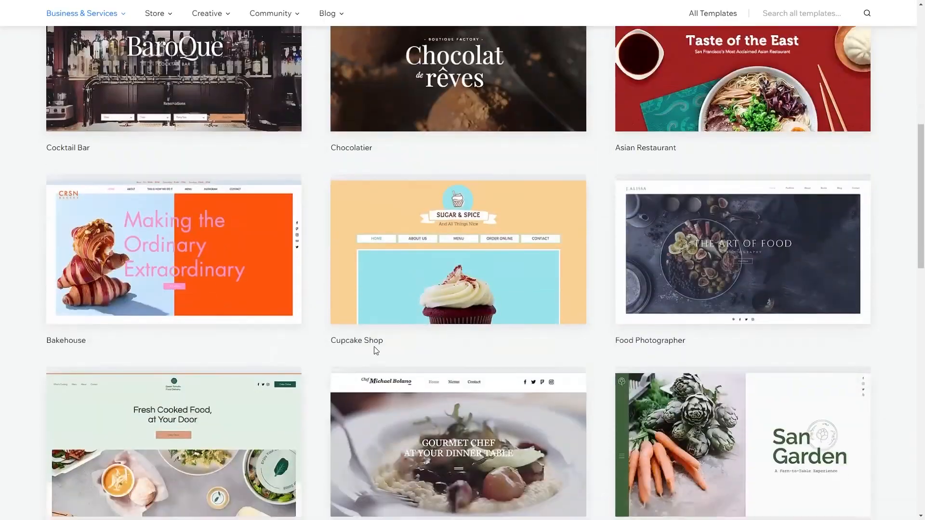
scroll(434, 344, "up", 8)
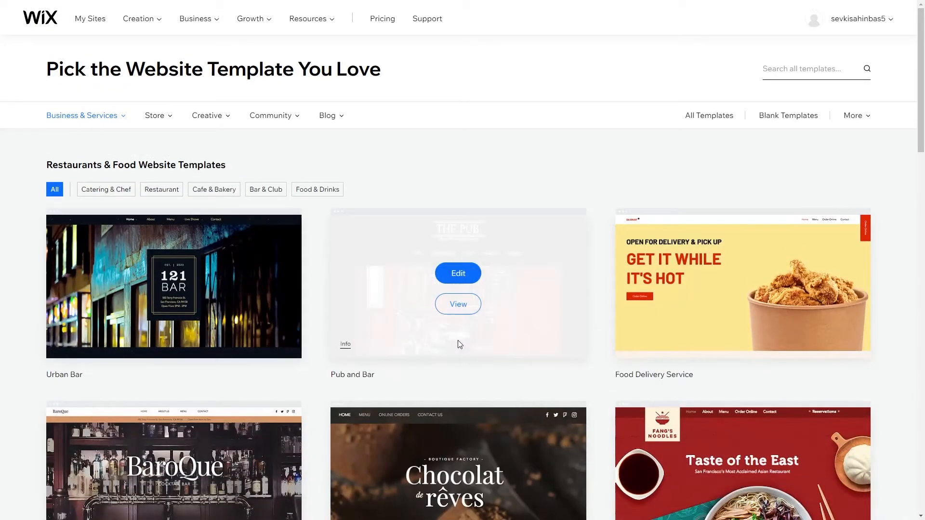
scroll(459, 344, "down", 5)
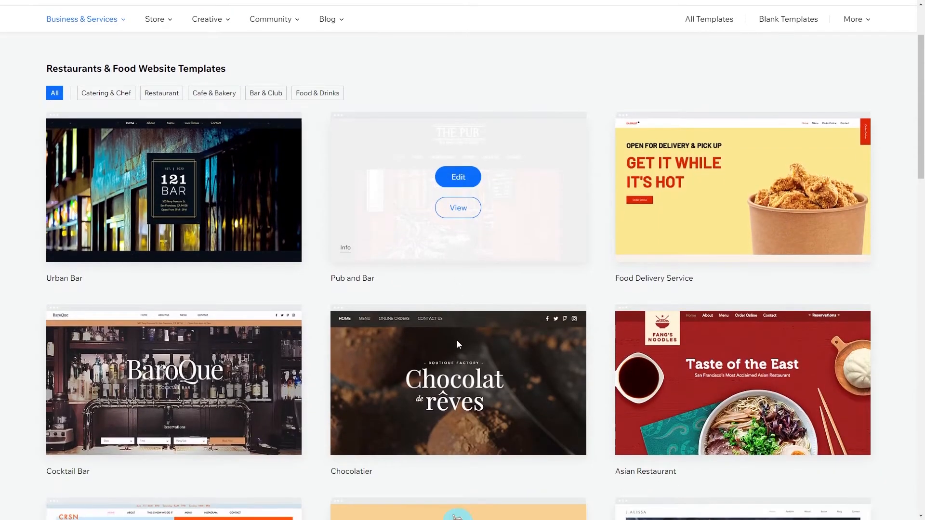
scroll(455, 342, "down", 6)
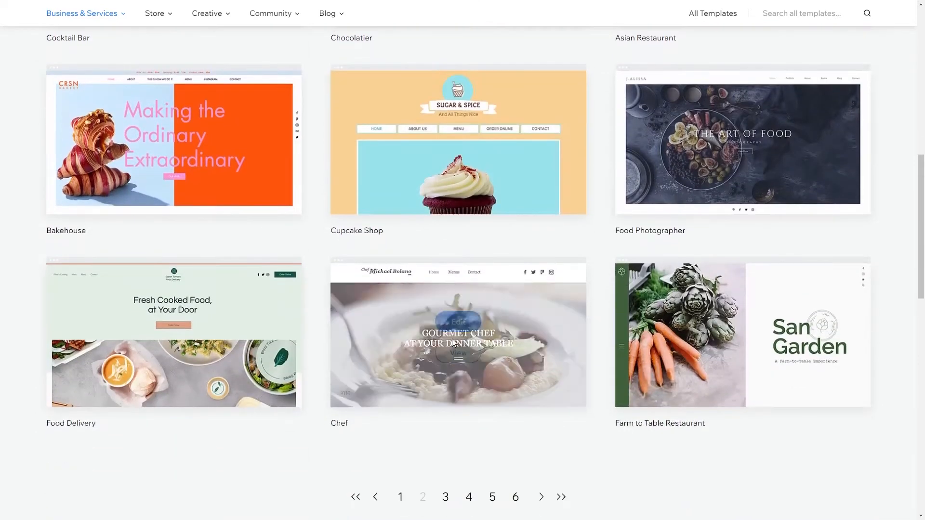
left_click(446, 497)
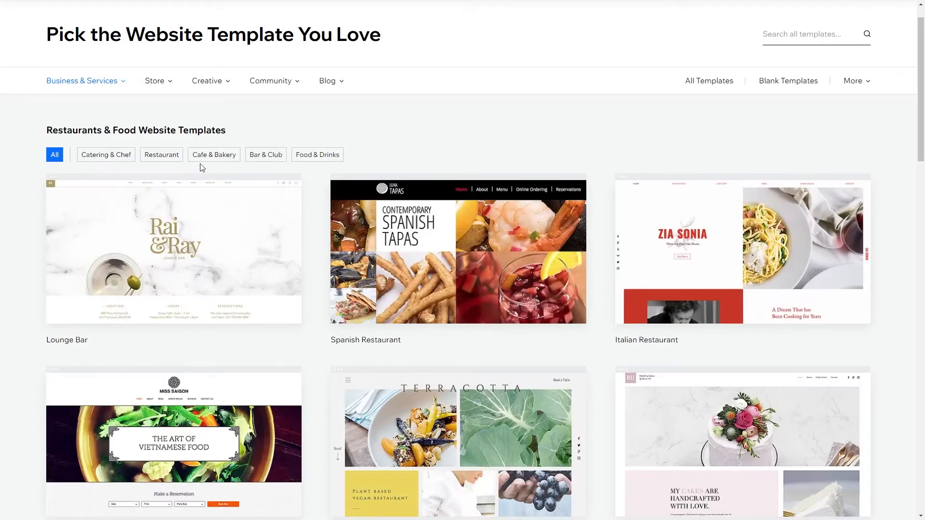
Filter to Restaurant templates and scroll the grid to find the Pizza Shop (Food Delivery Service) card.
left_click(178, 156)
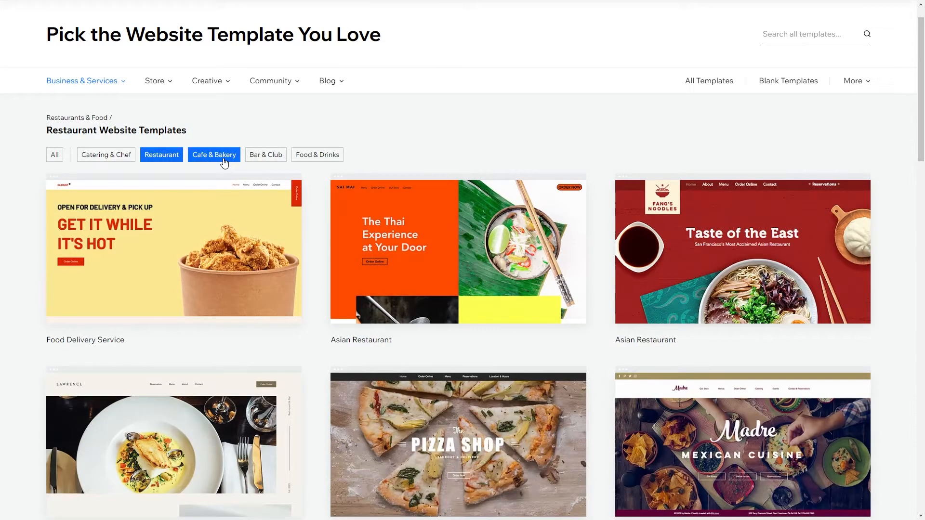
scroll(308, 330, "down", 1)
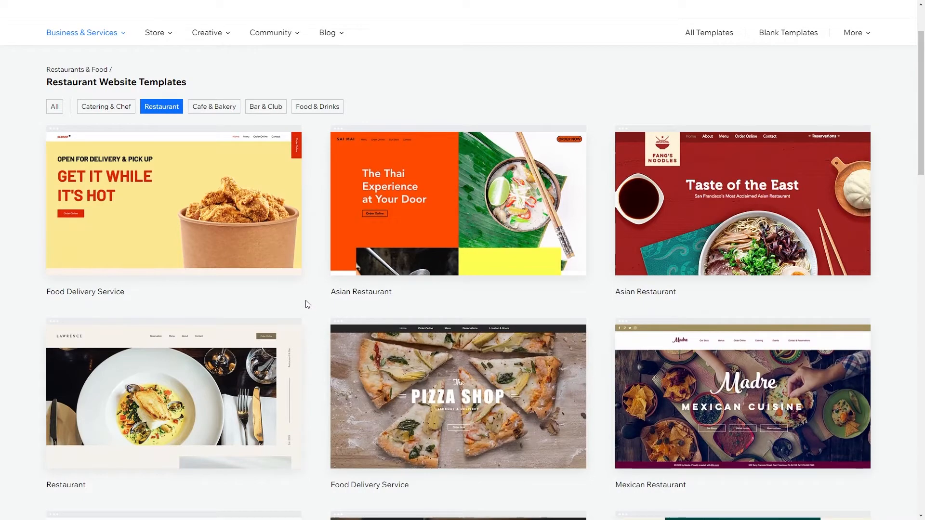
scroll(307, 304, "down", 1)
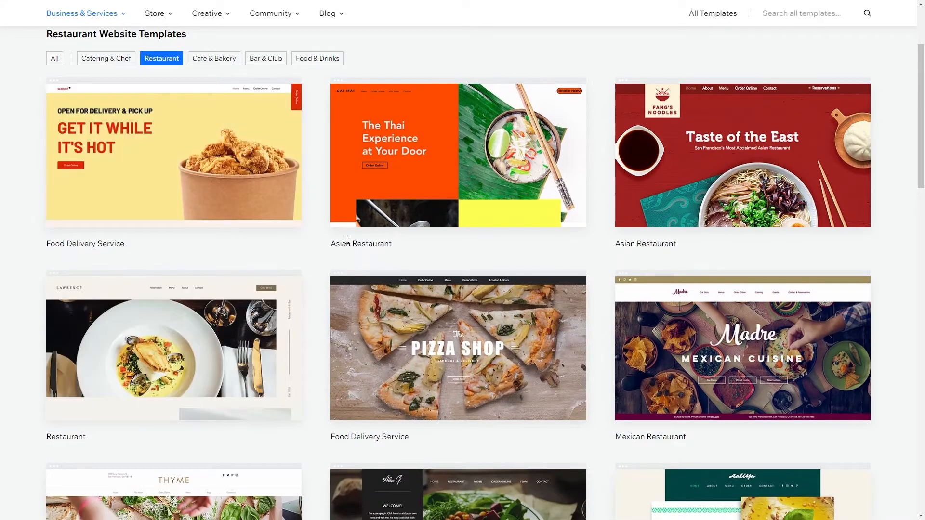
mouse_move(179, 347)
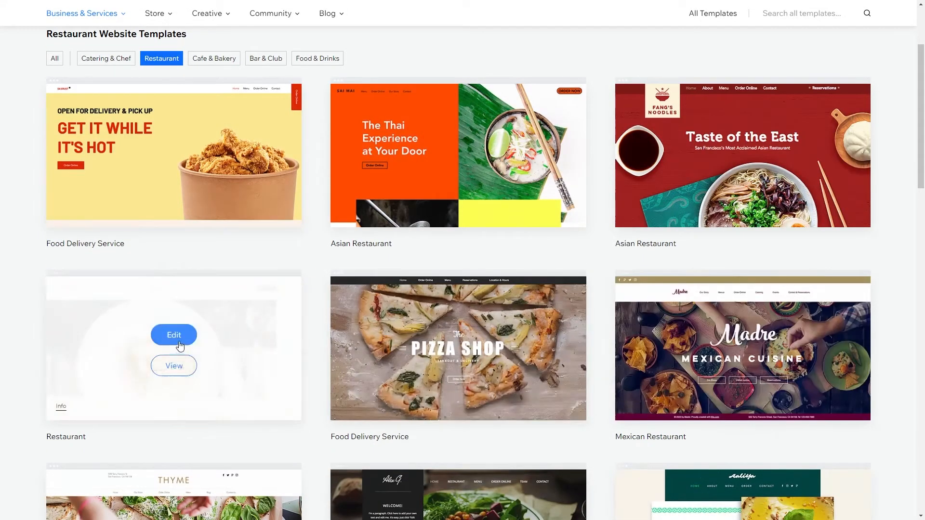
scroll(231, 374, "down", 3)
scroll(284, 305, "down", 4)
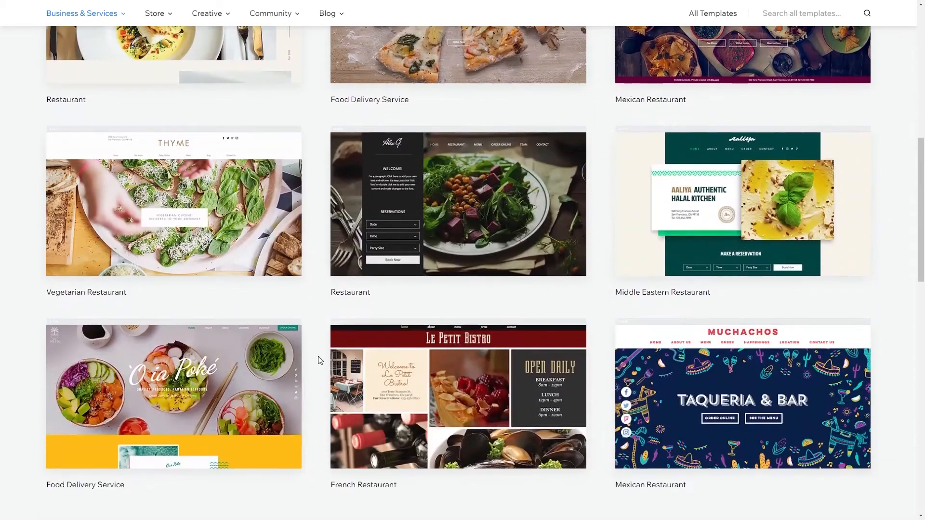
scroll(320, 361, "up", 5)
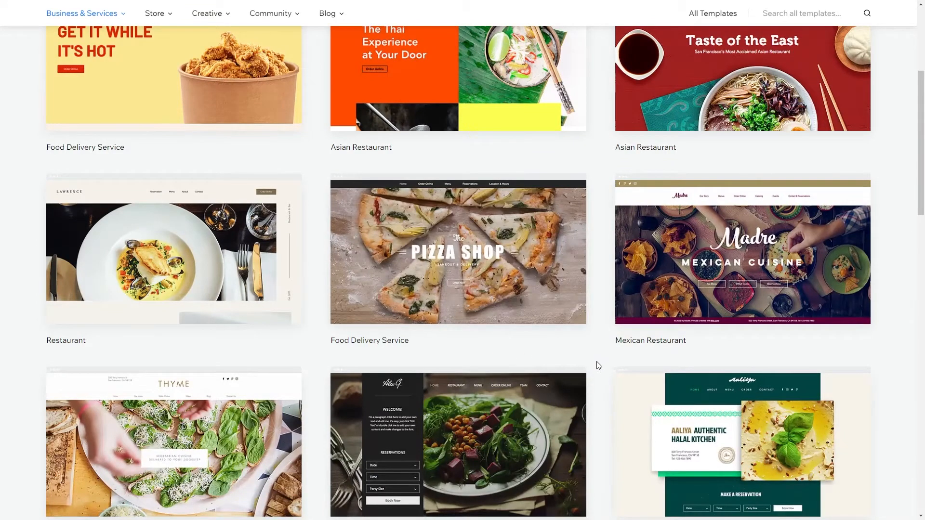
scroll(597, 365, "up", 2)
scroll(588, 269, "up", 1)
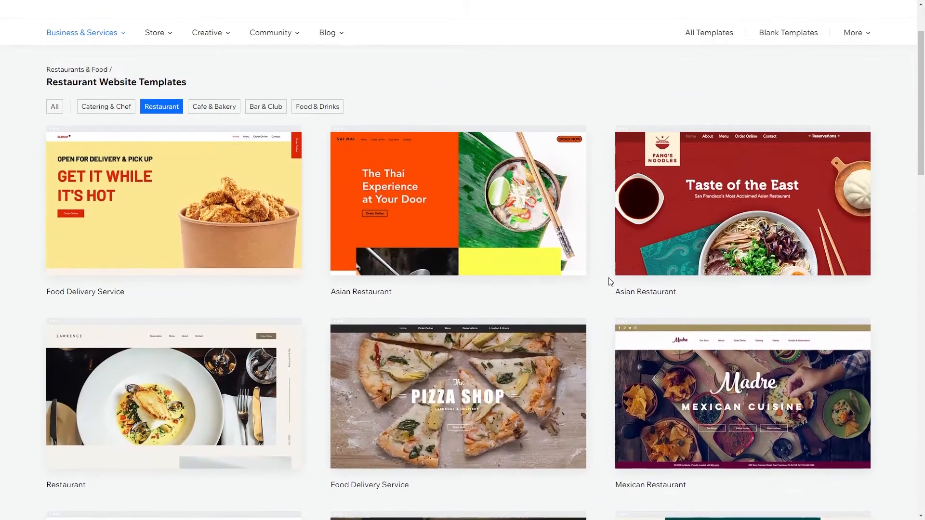
scroll(608, 289, "up", 1)
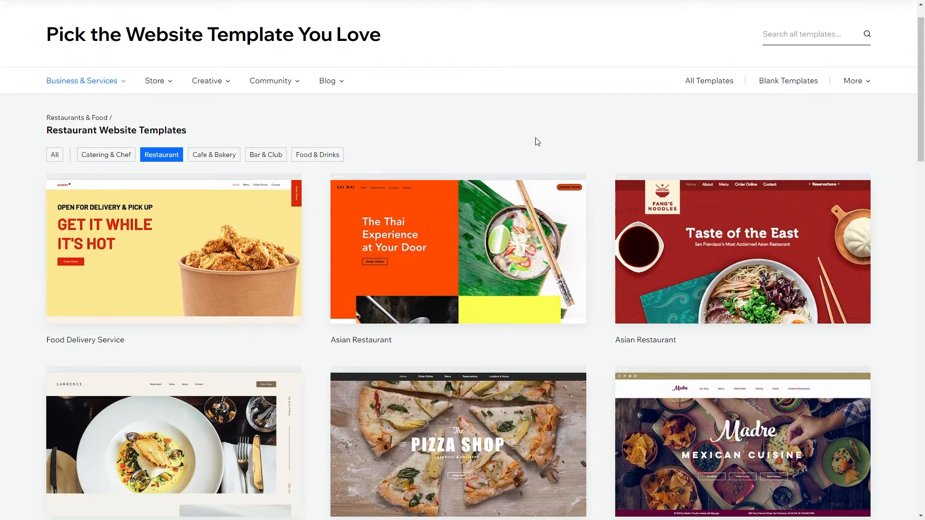
mouse_move(442, 245)
scroll(441, 244, "down", 2)
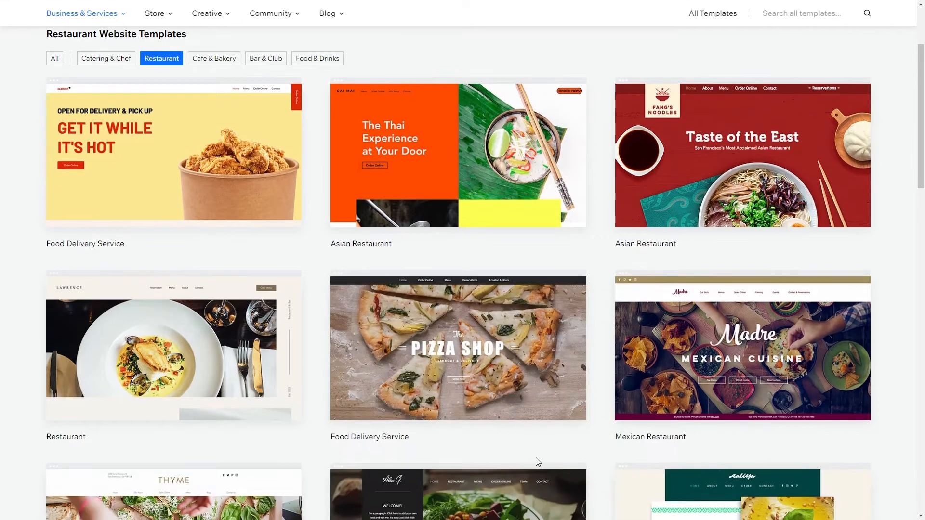
Preview the Pizza Shop template and open its full demo, scrolling down the home page.
left_click(466, 375)
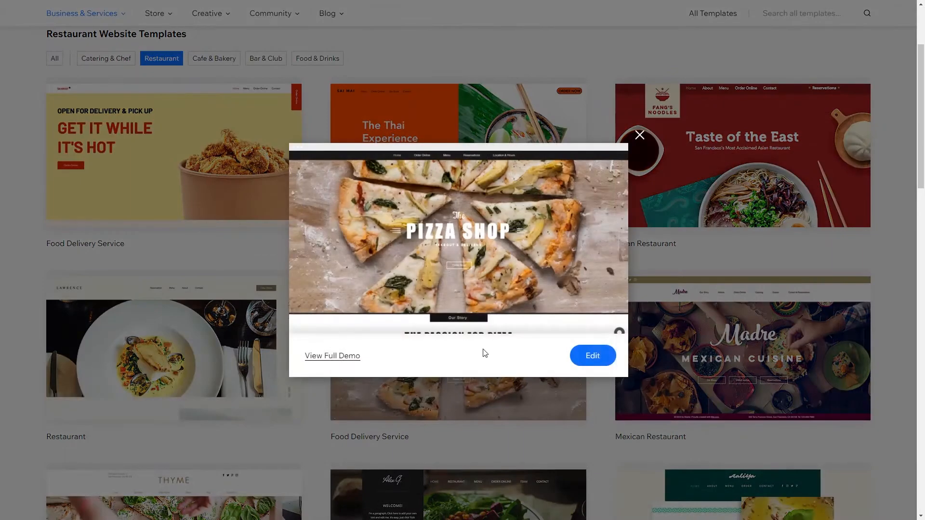
scroll(469, 229, "down", 2)
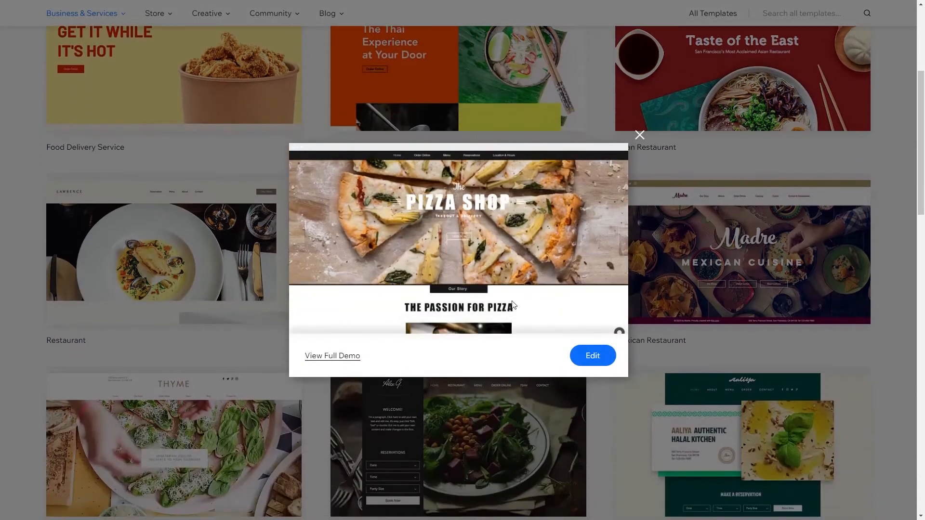
scroll(487, 274, "down", 1)
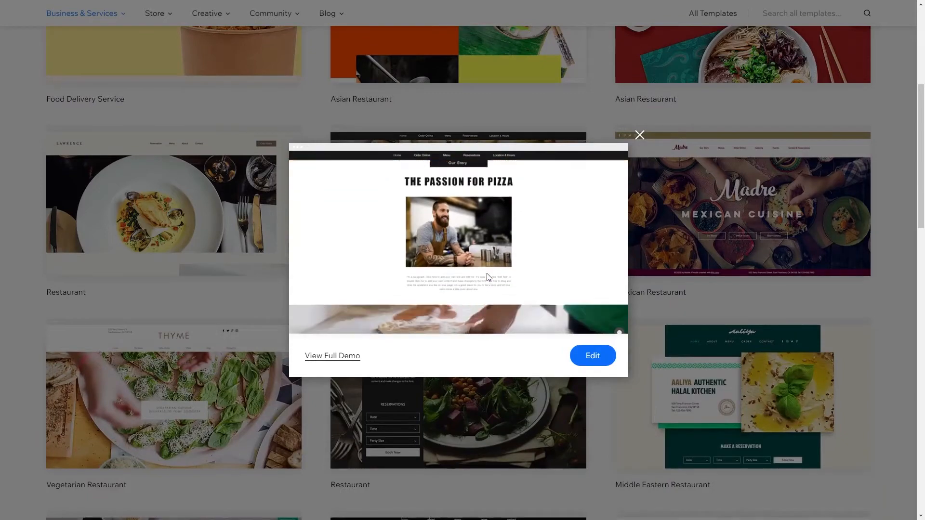
left_click(329, 359)
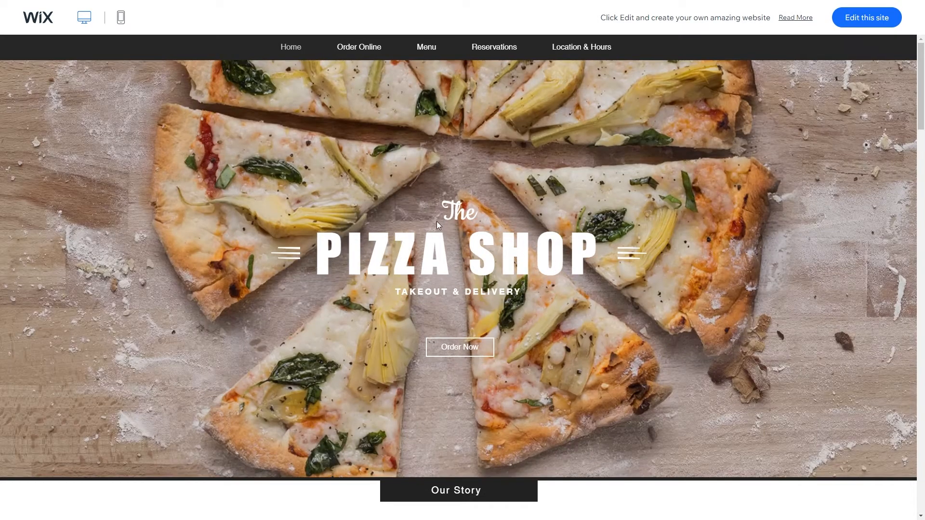
scroll(443, 223, "down", 1)
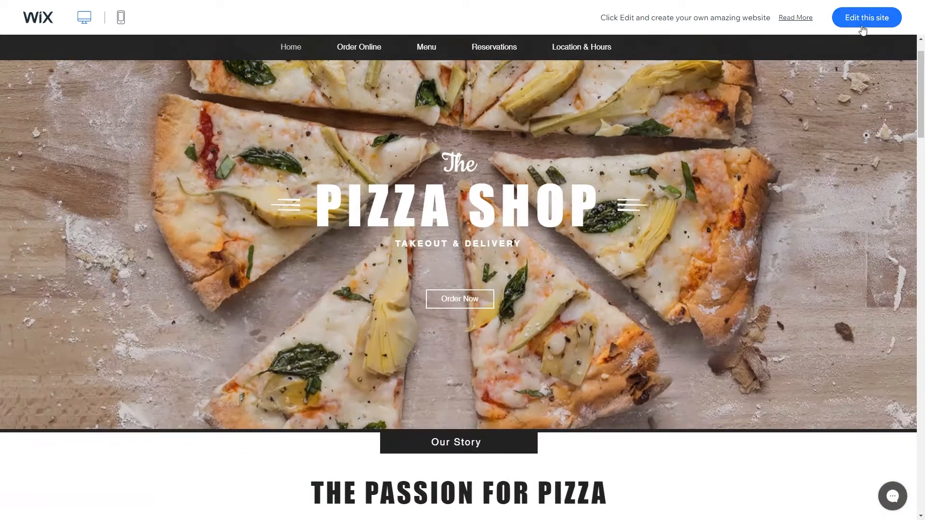
scroll(703, 177, "down", 2)
scroll(704, 177, "down", 5)
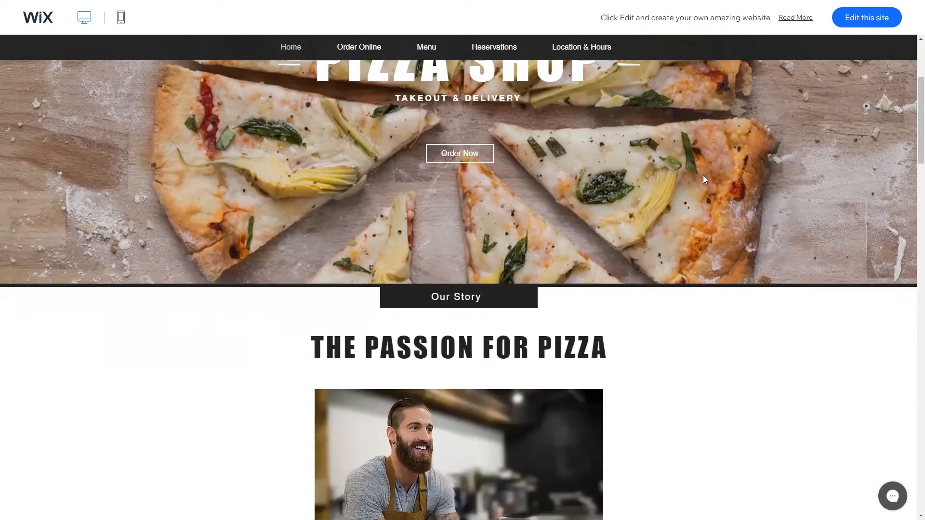
scroll(705, 180, "down", 6)
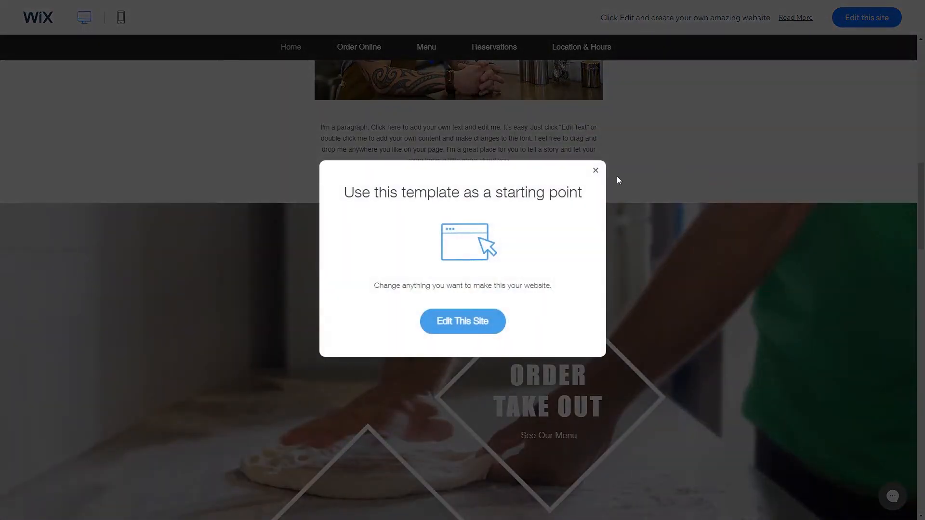
Dismiss the template popup, scroll through the rest of the demo, and start editing this site.
left_click(596, 172)
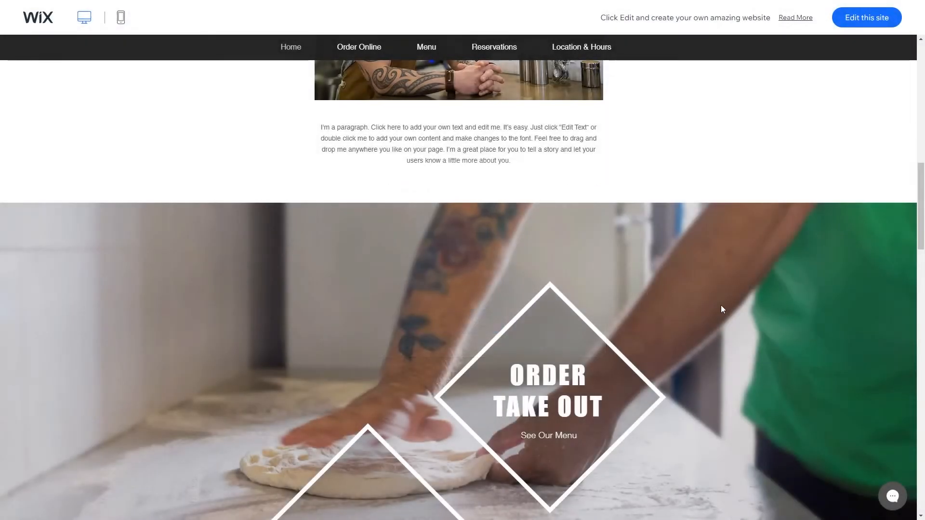
scroll(718, 294, "up", 3)
scroll(703, 272, "down", 10)
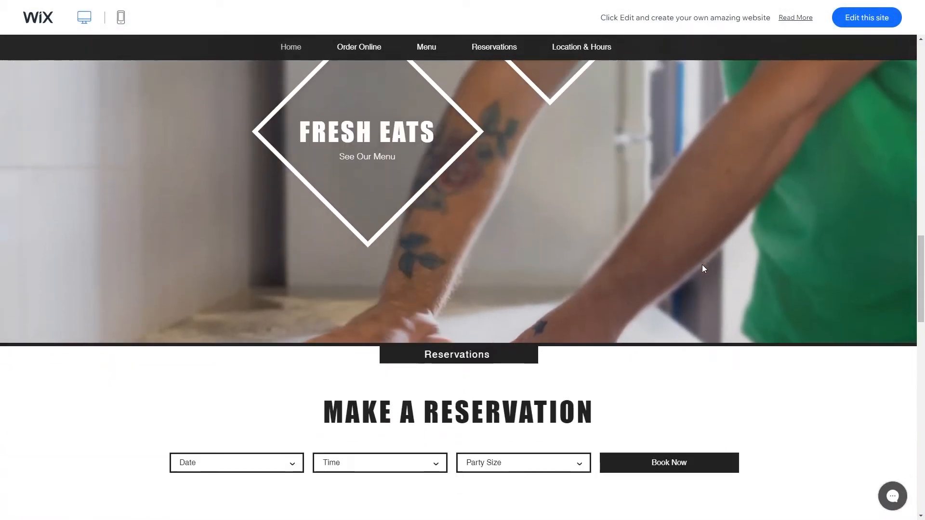
scroll(703, 266, "down", 7)
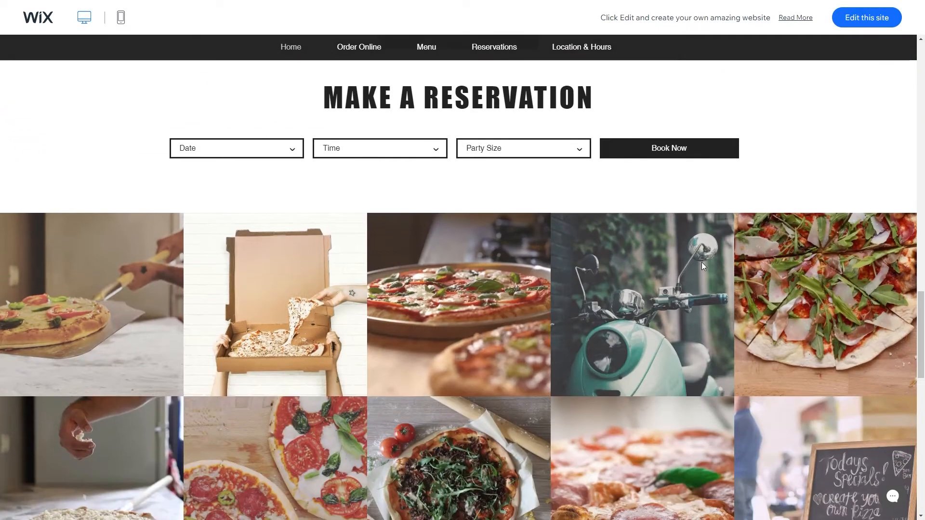
scroll(784, 181, "down", 4)
scroll(780, 188, "down", 9)
scroll(771, 198, "down", 3)
scroll(767, 200, "up", 15)
scroll(776, 201, "up", 18)
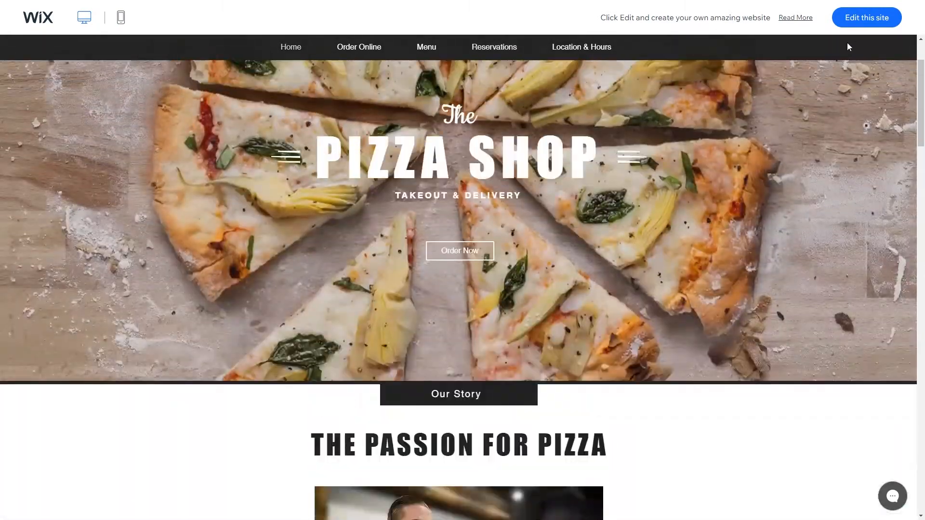
scroll(778, 197, "up", 2)
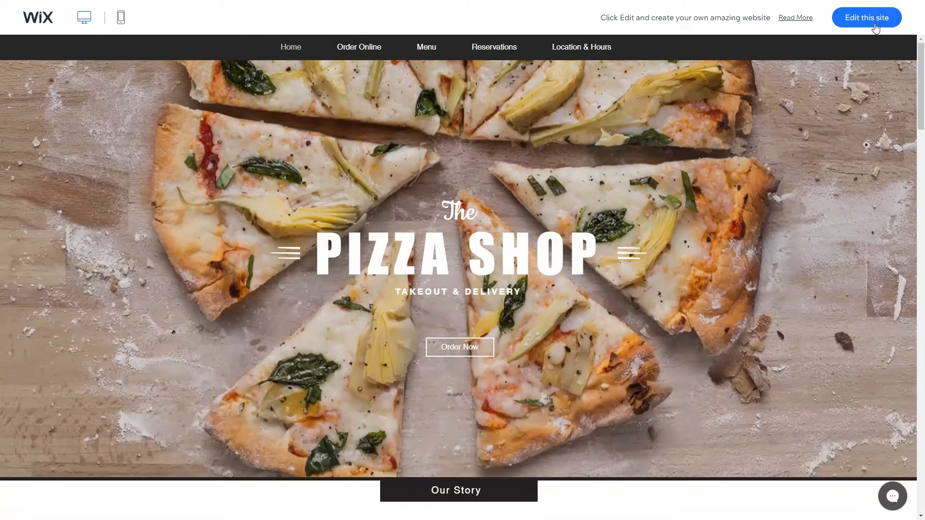
left_click(873, 27)
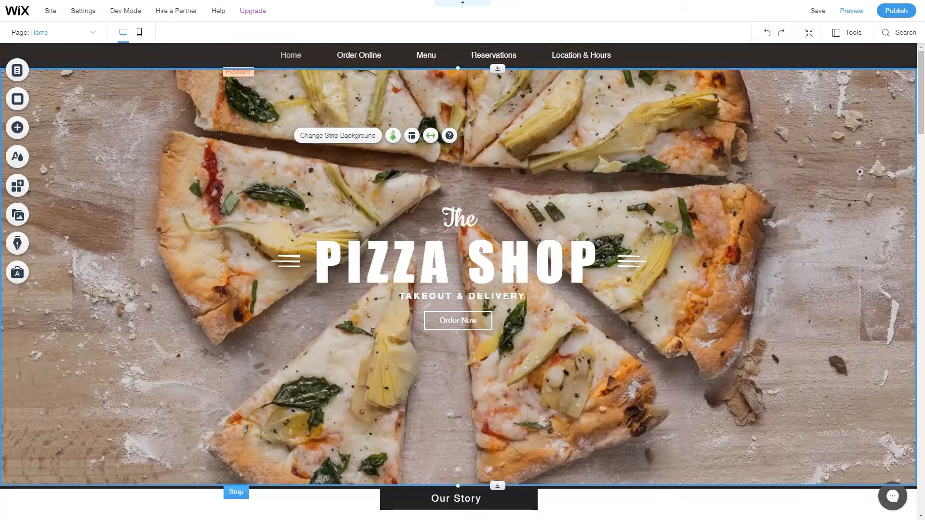
left_click(70, 35)
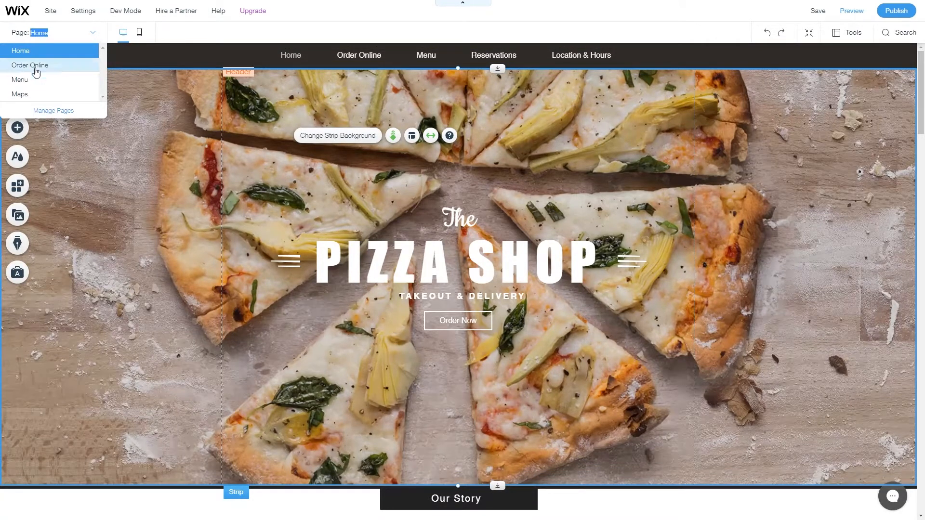
left_click(40, 67)
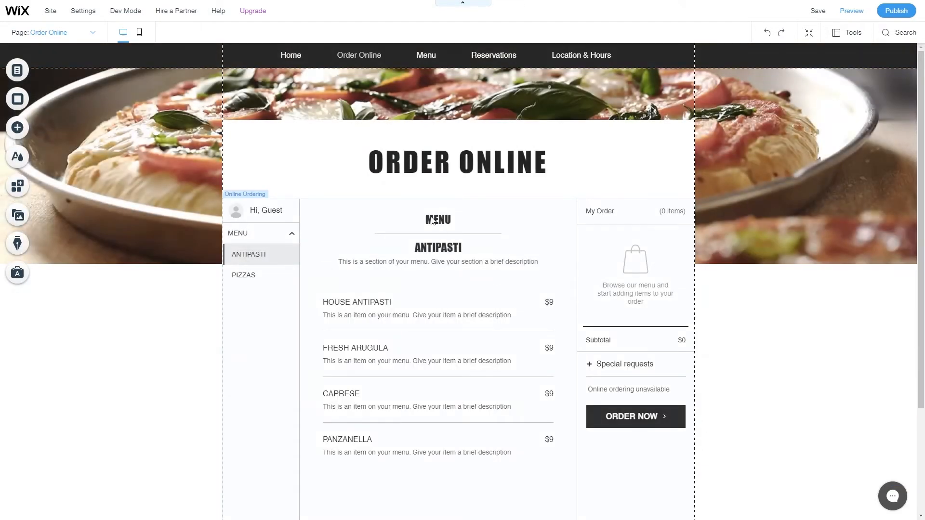
left_click(434, 220)
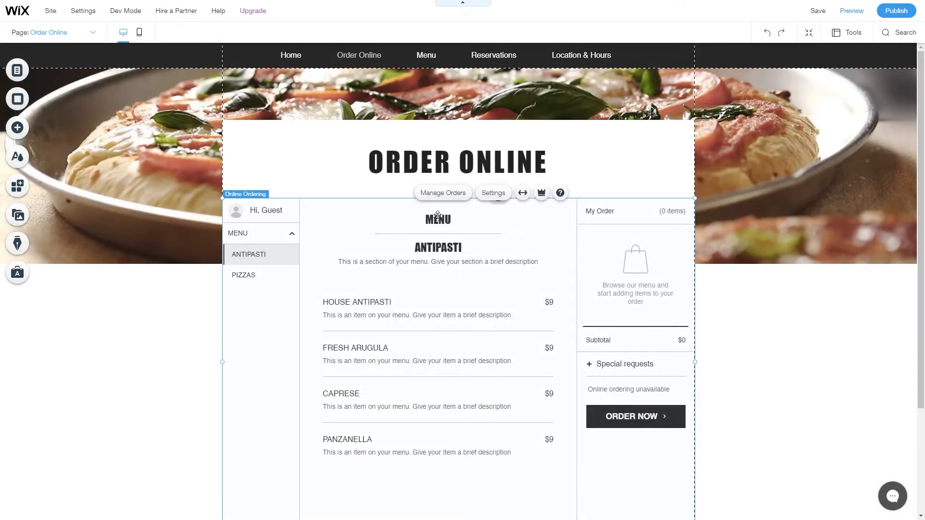
left_click(89, 31)
left_click(148, 158)
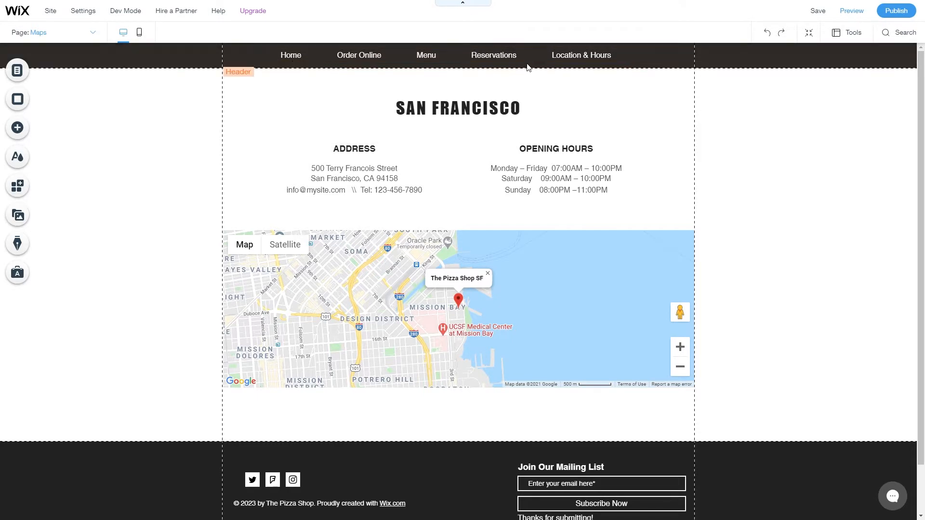
left_click(58, 35)
left_click(50, 53)
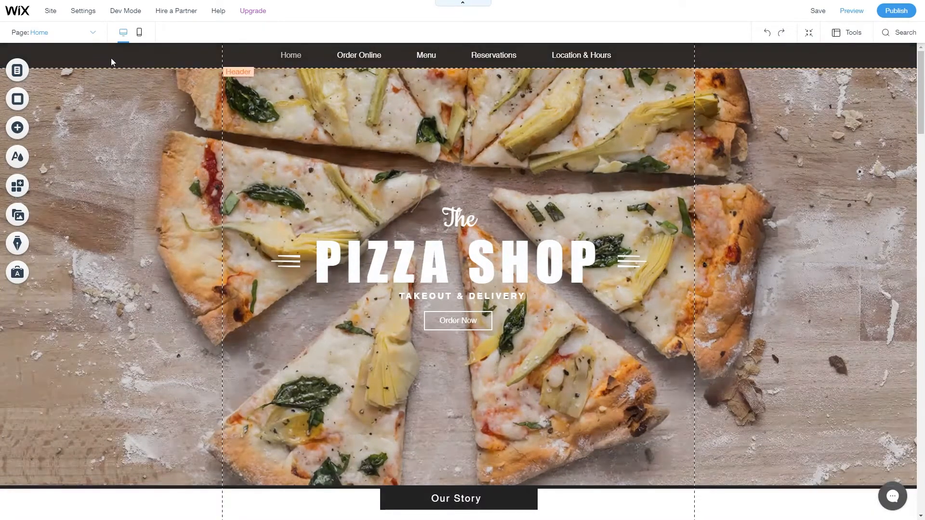
left_click(80, 13)
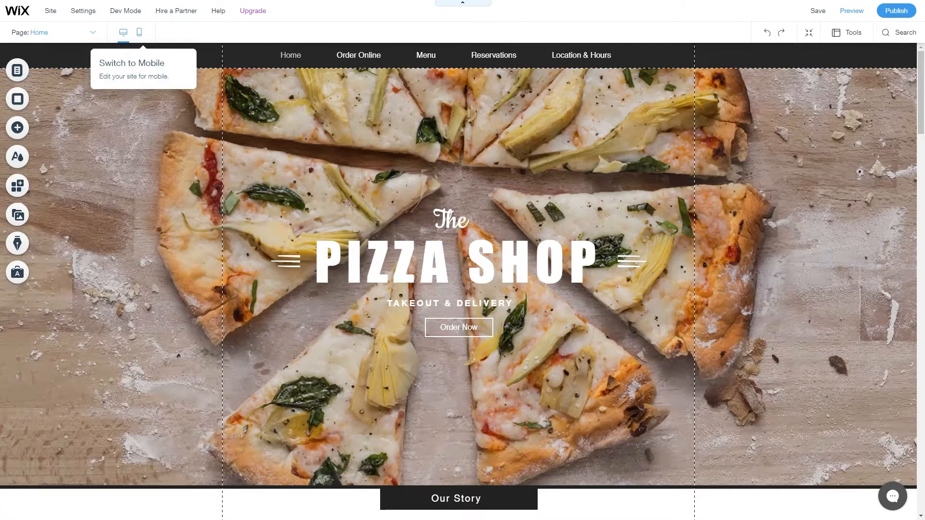
In the mobile layout, reposition the word 'The' above PIZZA SHOP in the hero.
left_click(139, 33)
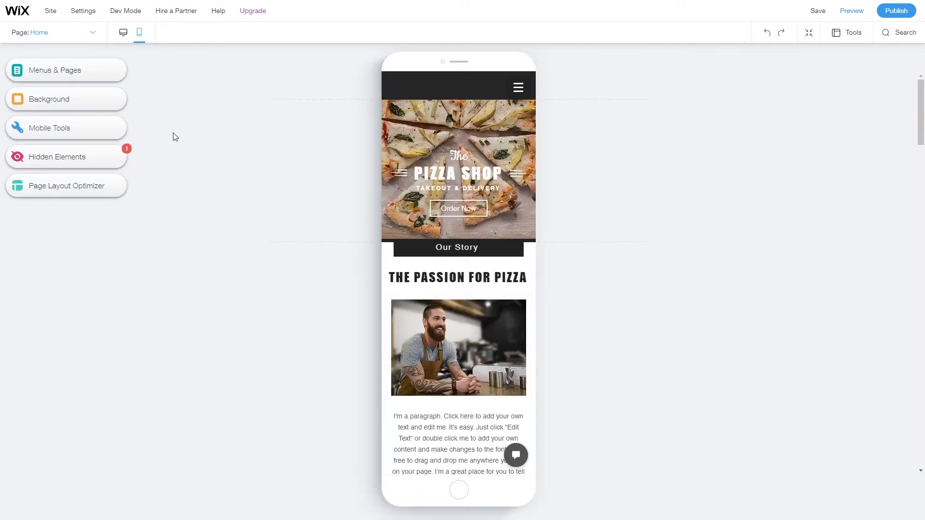
mouse_move(500, 106)
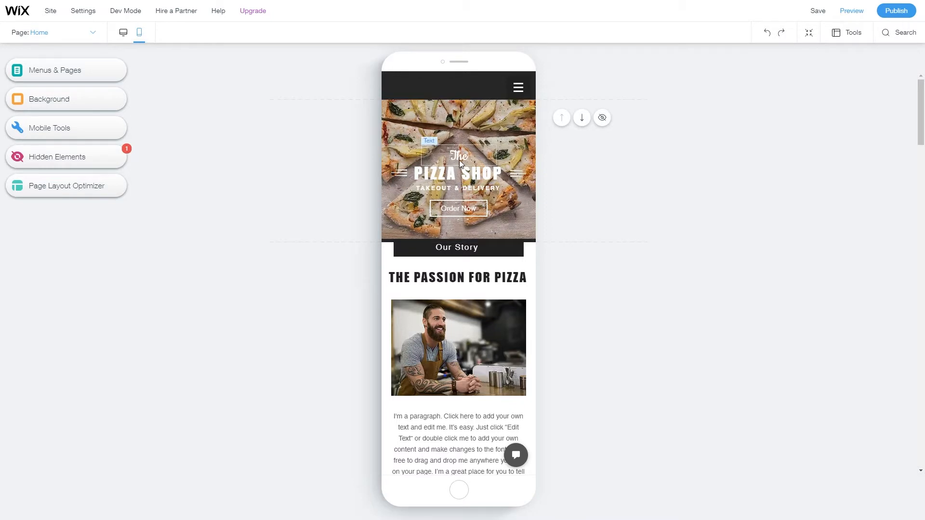
left_click_drag(457, 160, 459, 147)
left_click(310, 200)
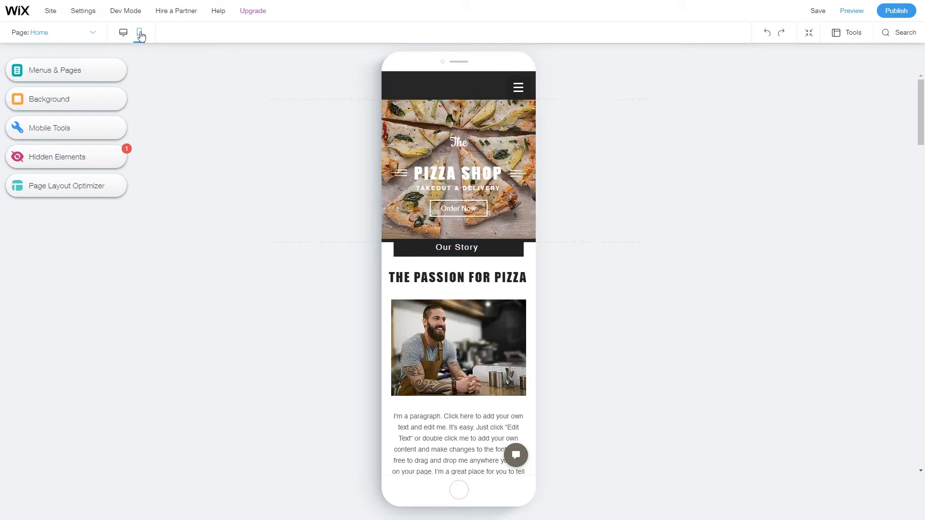
scroll(294, 227, "down", 1)
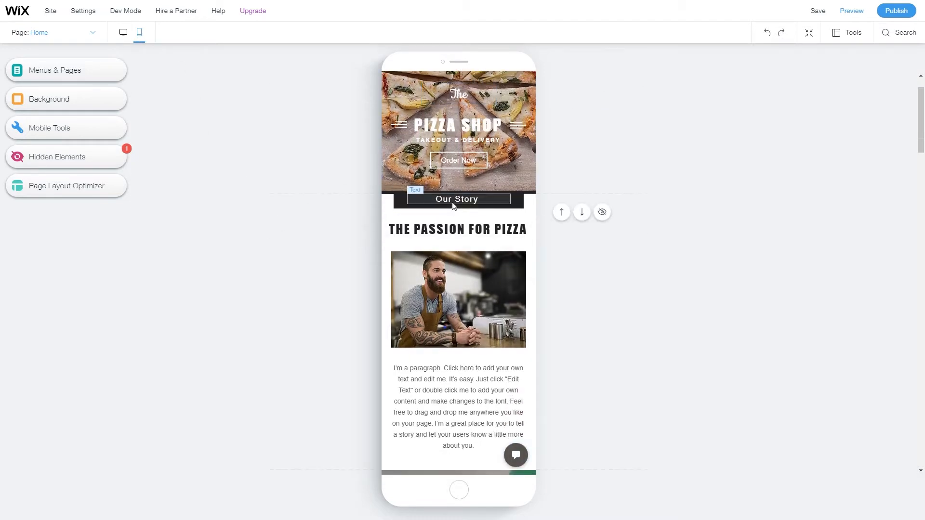
scroll(464, 275, "up", 1)
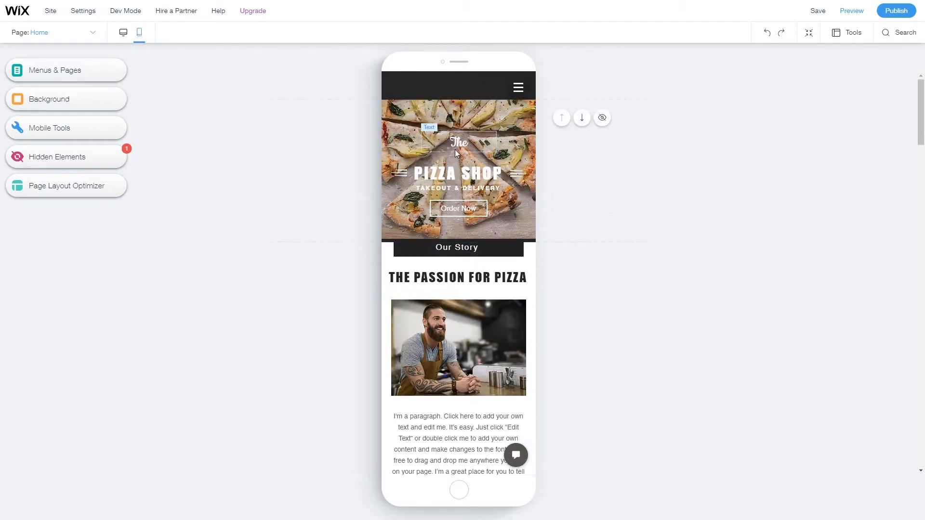
mouse_move(458, 143)
left_mouse_down()
mouse_move(387, 147)
mouse_move(455, 154)
left_mouse_up()
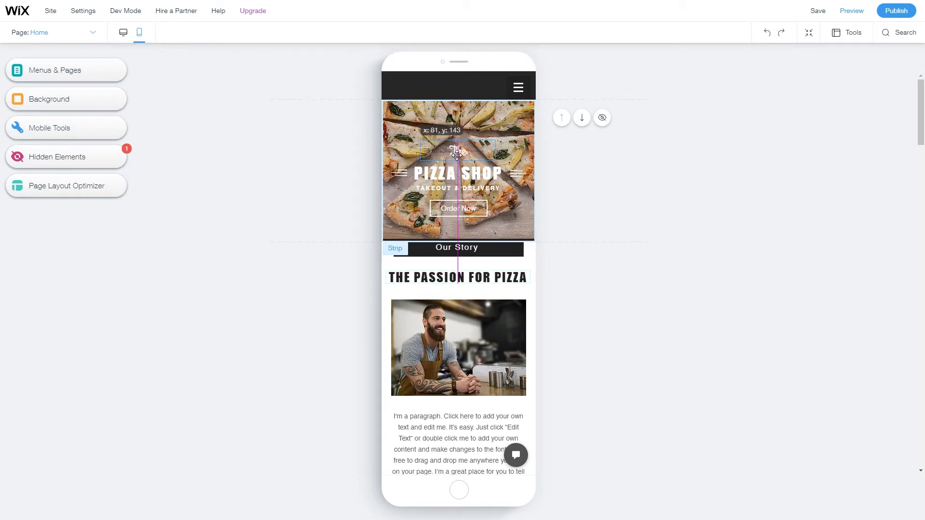
scroll(455, 375, "down", 2)
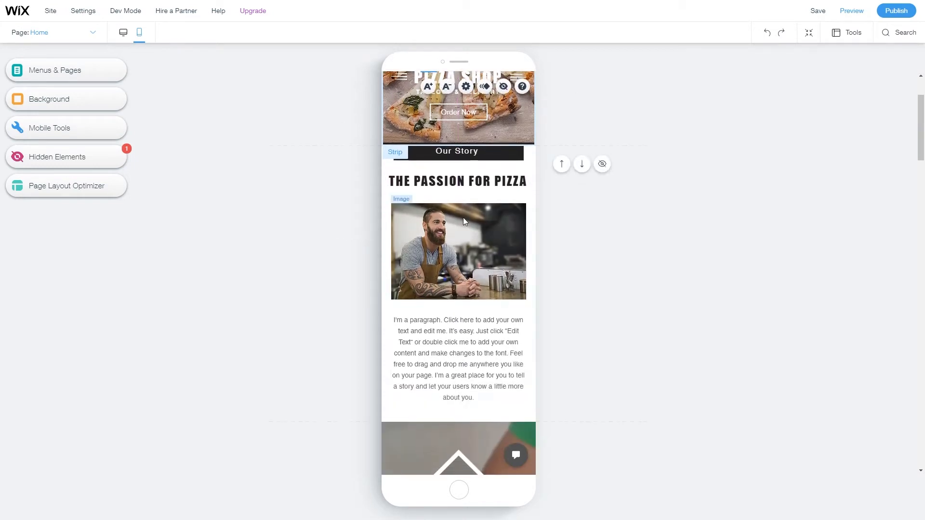
Resize and shift THE PASSION FOR PIZZA heading onto one line, then look over the mobile page.
left_click(470, 182)
left_click_drag(529, 180, 502, 182)
left_click_drag(444, 186, 453, 185)
left_click_drag(509, 187, 536, 182)
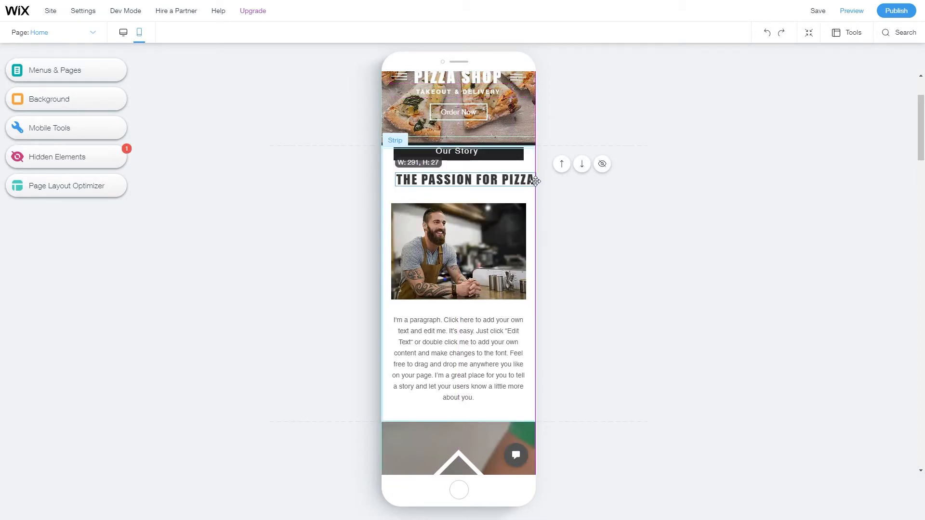
left_click_drag(479, 181, 474, 182)
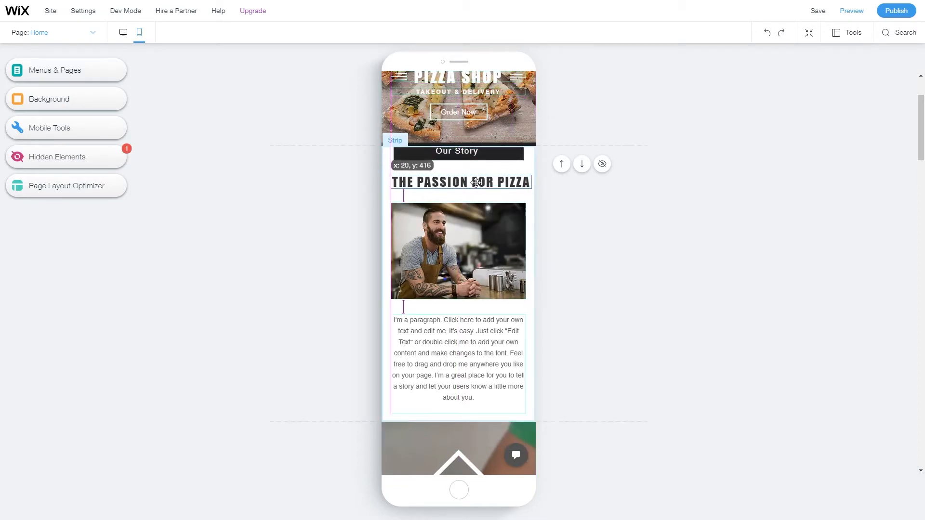
scroll(474, 321, "down", 2)
scroll(474, 321, "down", 4)
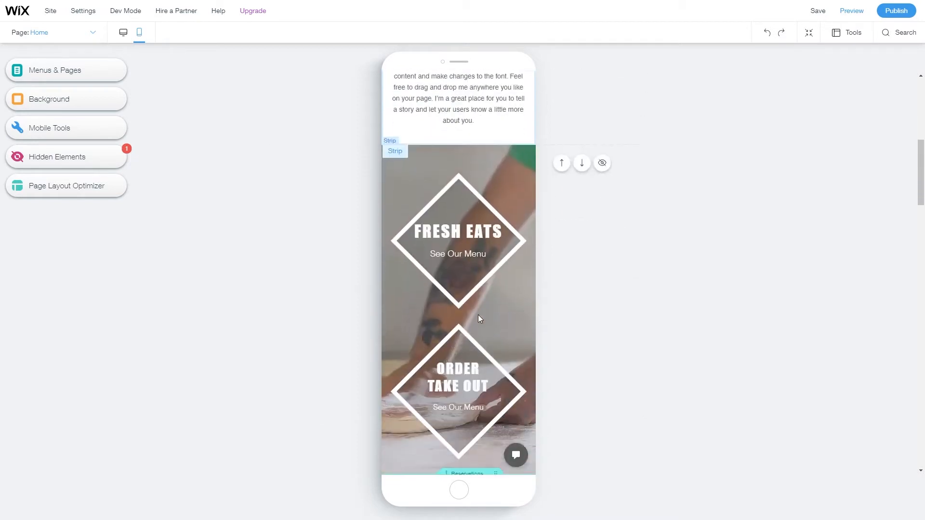
scroll(496, 294, "down", 9)
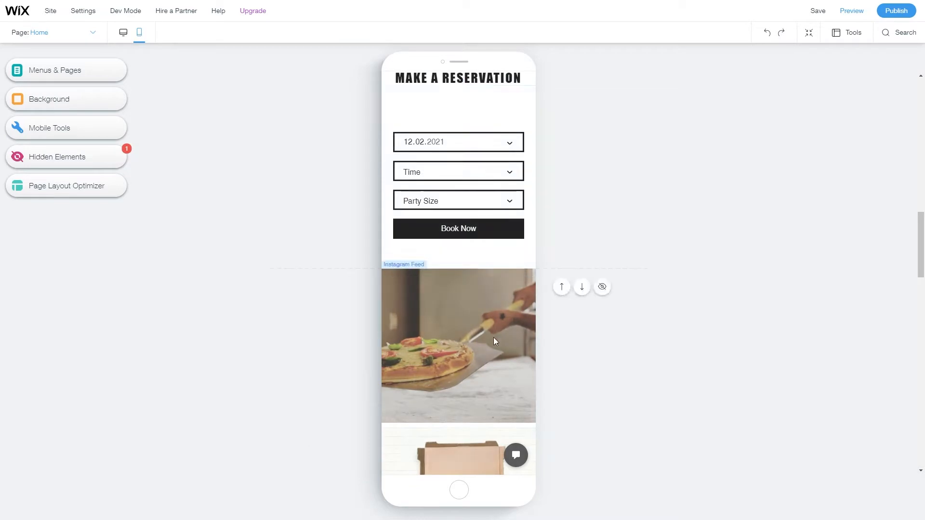
scroll(492, 335, "down", 4)
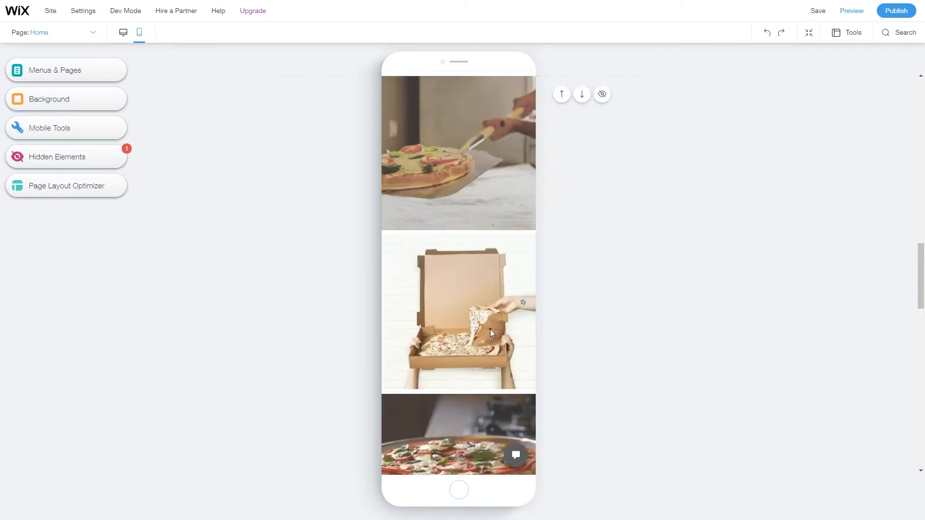
scroll(478, 330, "down", 6)
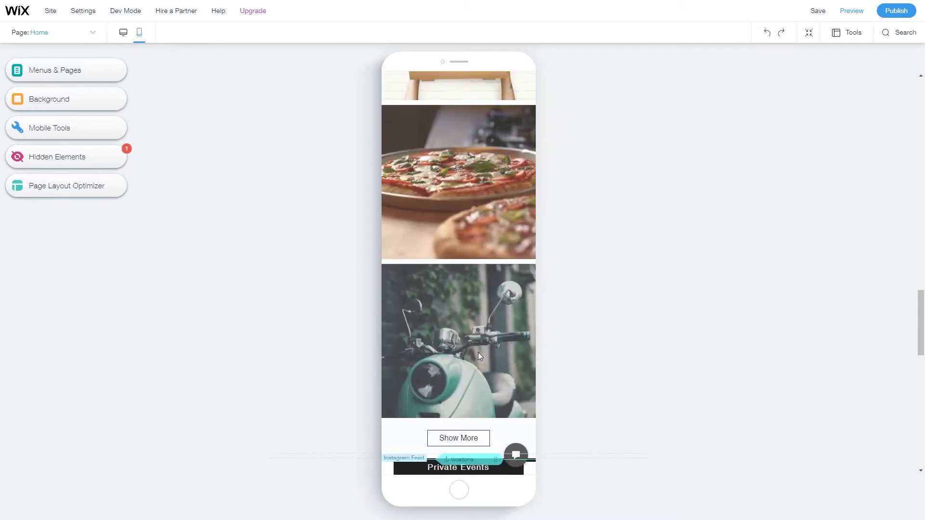
scroll(480, 354, "down", 3)
scroll(474, 376, "down", 2)
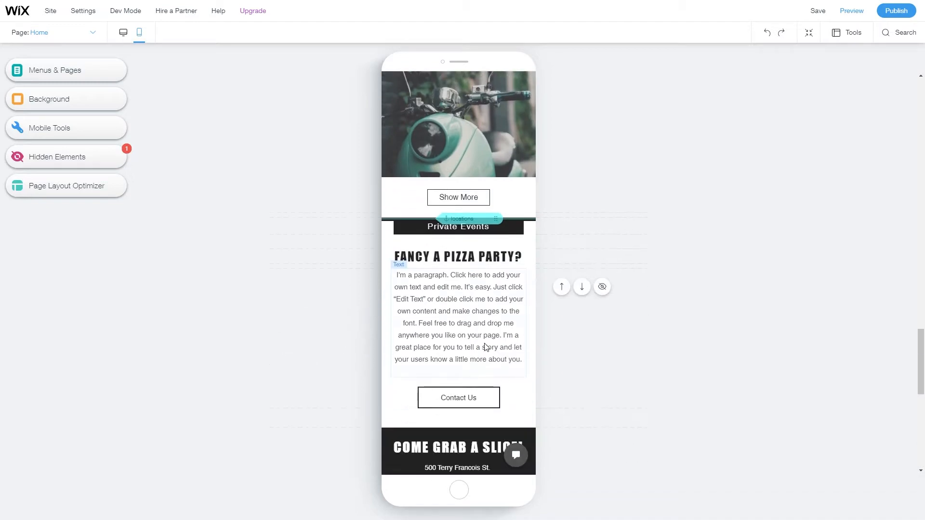
scroll(486, 347, "up", 20)
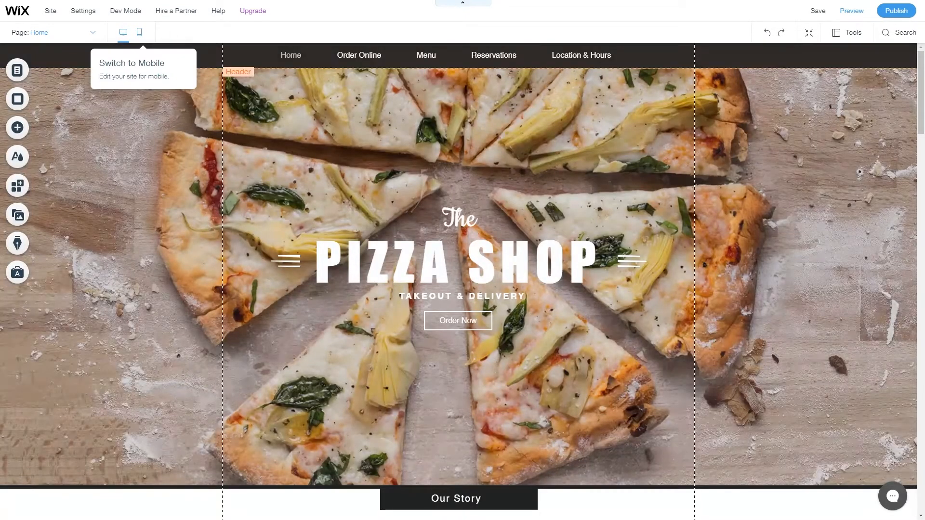
Open the Settings menu from the editor's top menu bar.
mouse_move(83, 11)
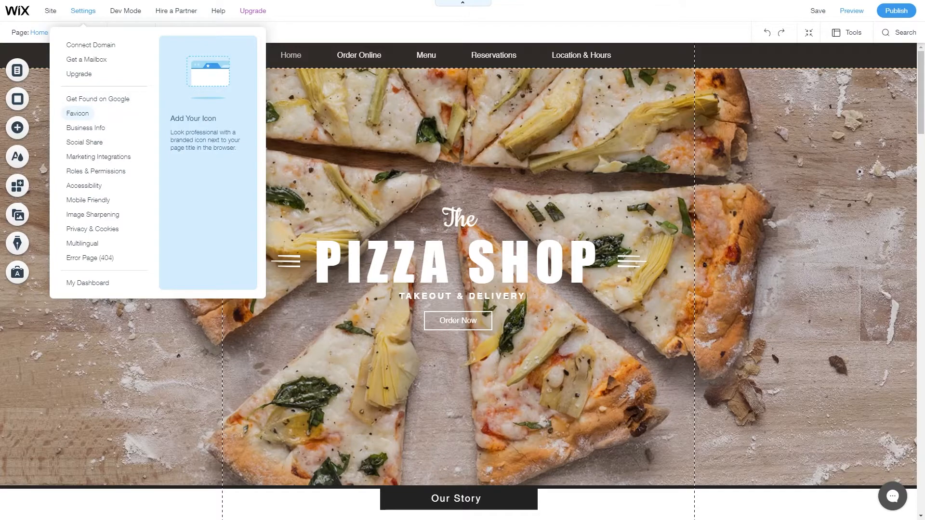
Try setting Pizza-icon.png as the site favicon from the Favicon settings.
left_click(78, 114)
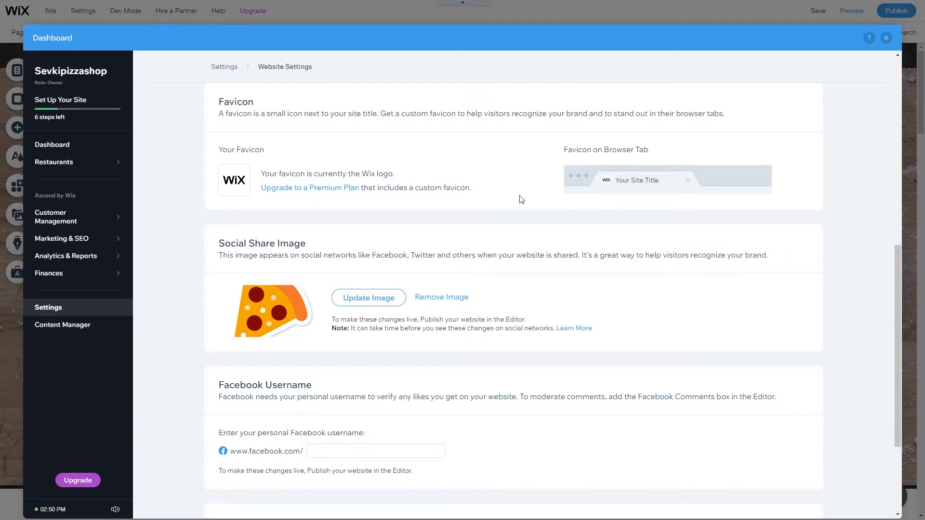
left_click(370, 306)
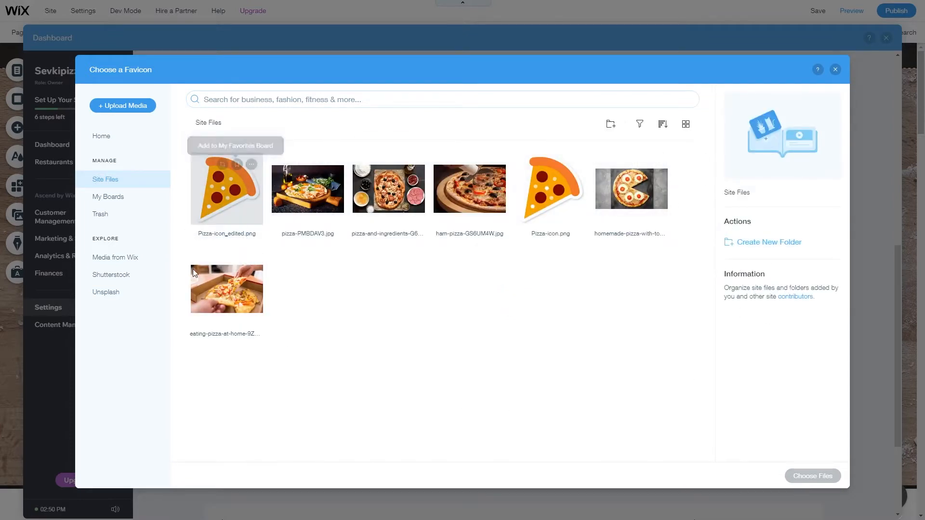
left_click(136, 108)
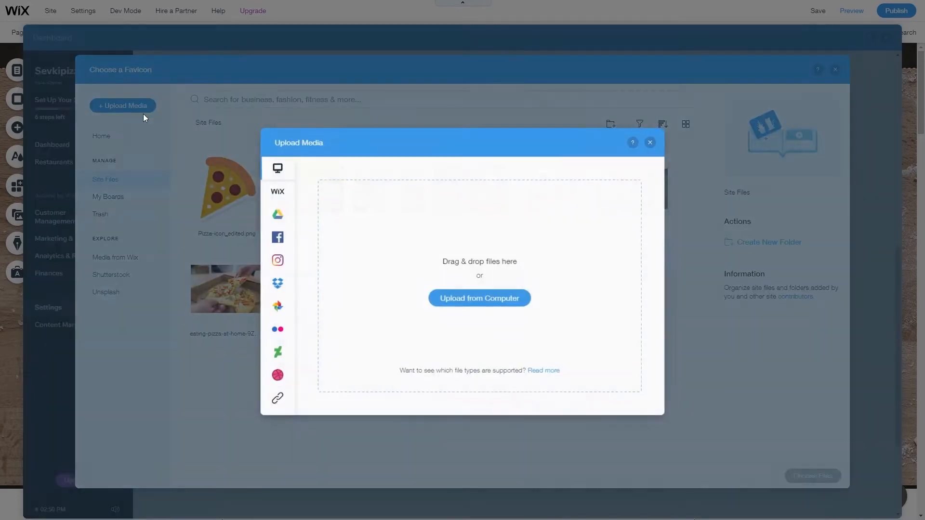
mouse_move(276, 216)
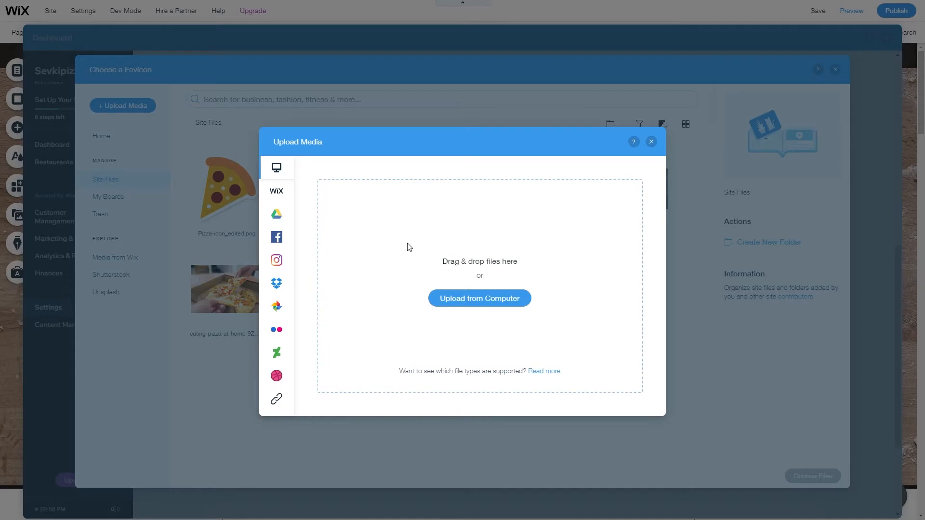
left_click(651, 142)
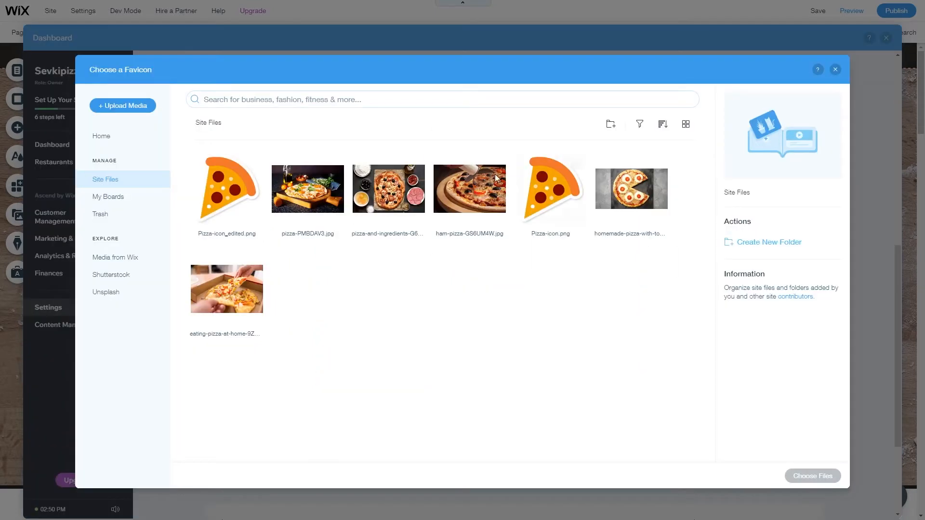
left_click(556, 218)
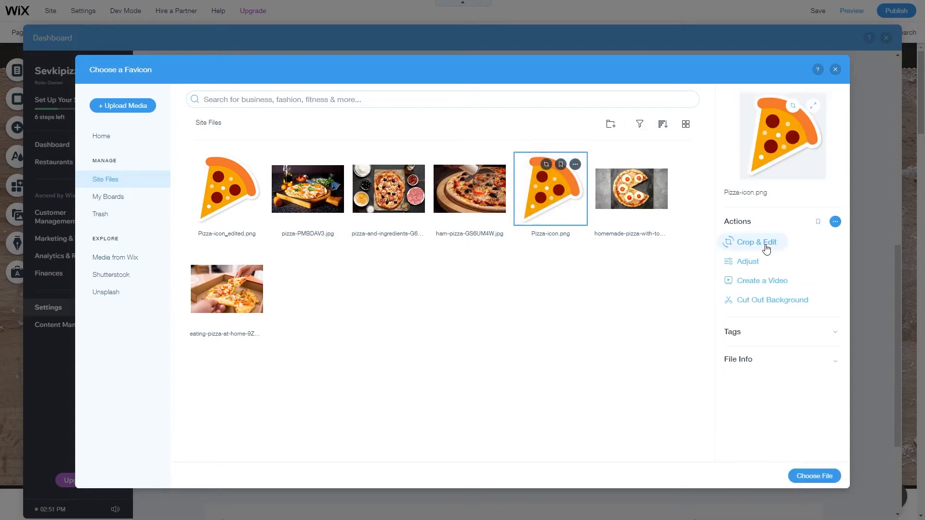
left_click(814, 476)
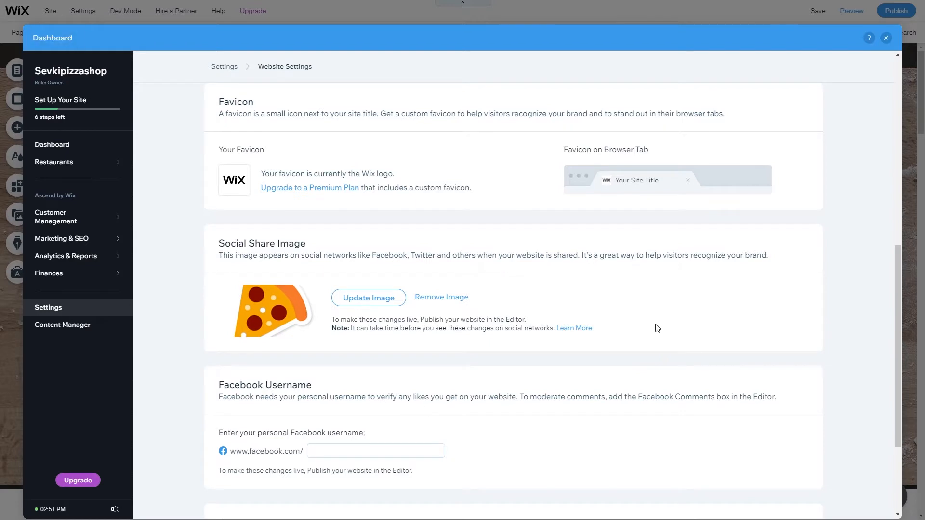
Check the Site Address field, leaving the site name unchanged.
scroll(658, 329, "up", 5)
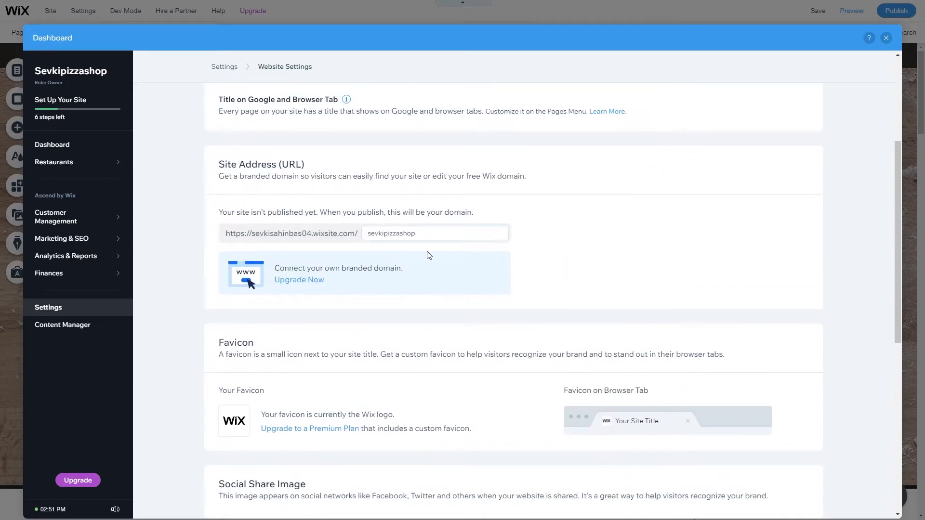
left_click(433, 235)
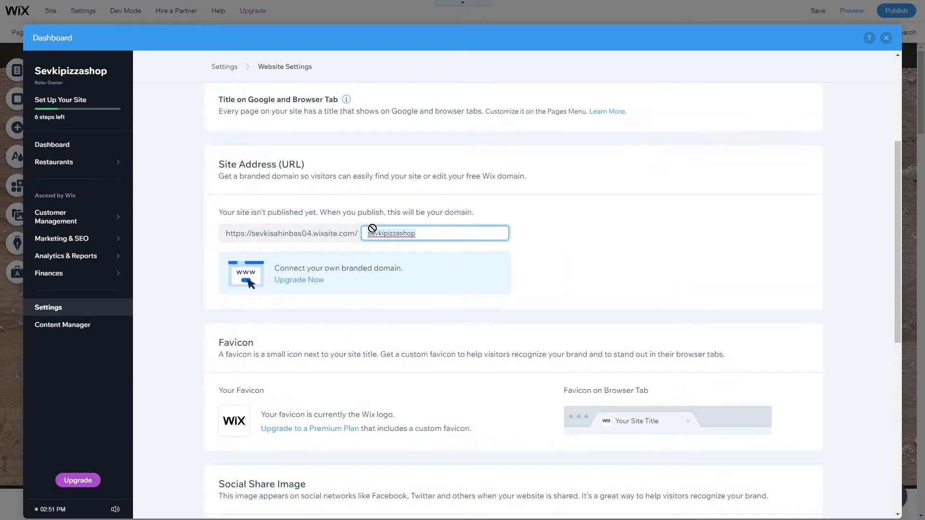
left_click(427, 238)
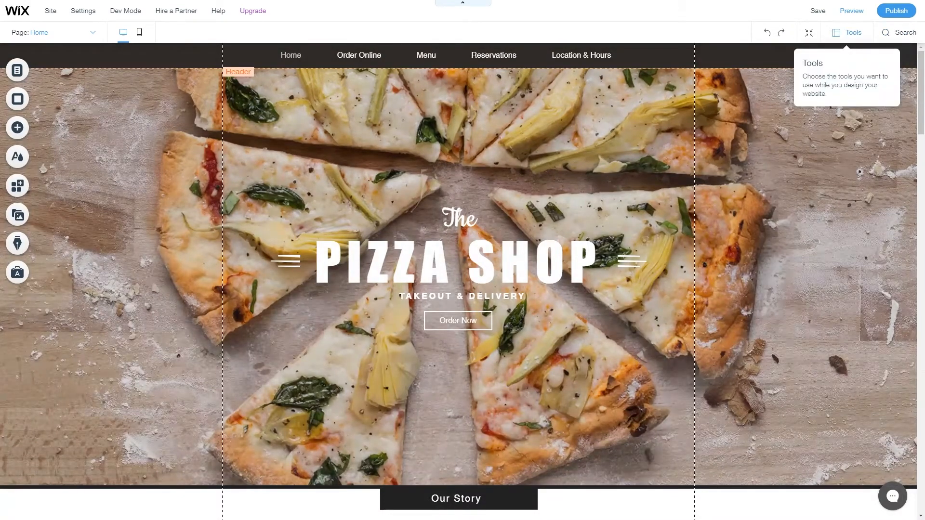
left_click(848, 33)
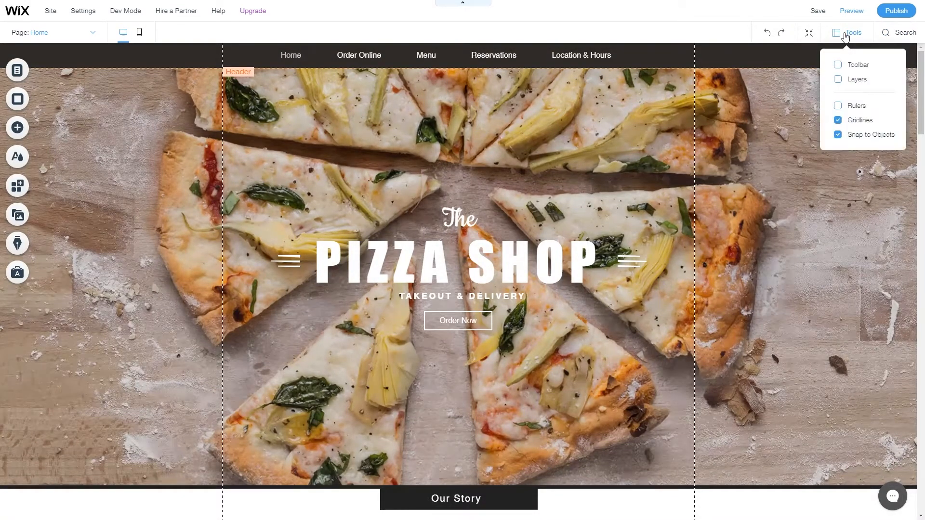
left_click(847, 67)
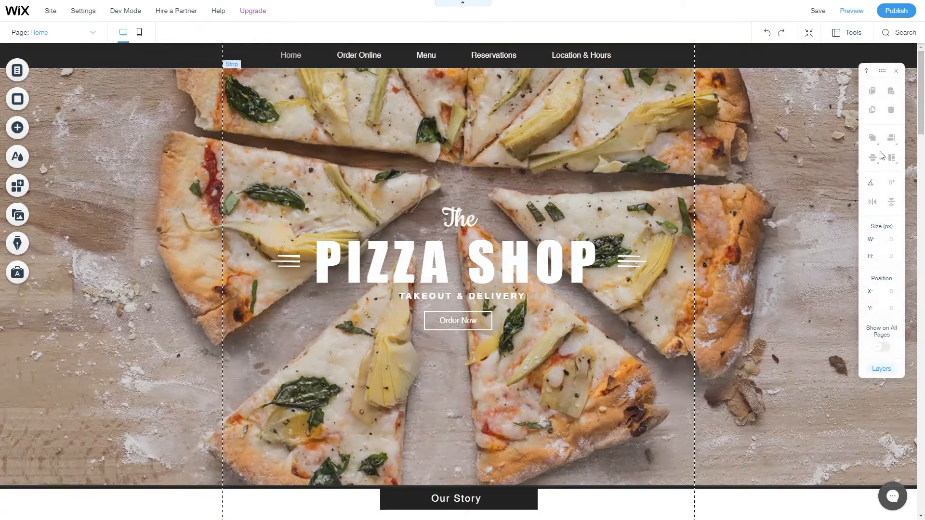
left_click(499, 271)
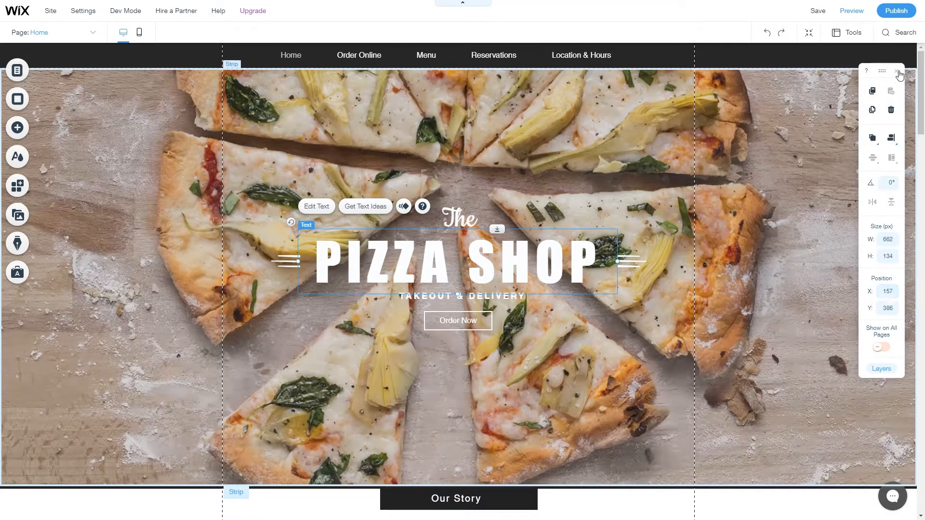
right_click(503, 270)
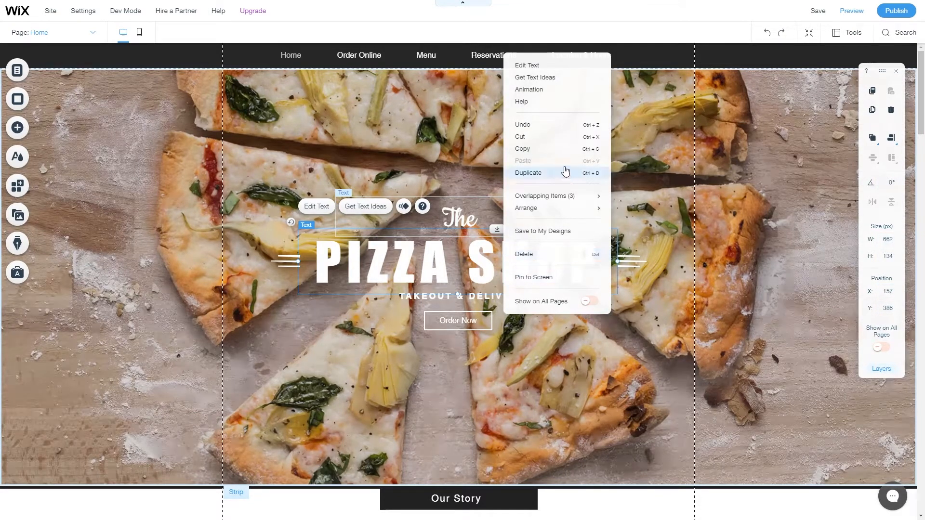
left_click(848, 32)
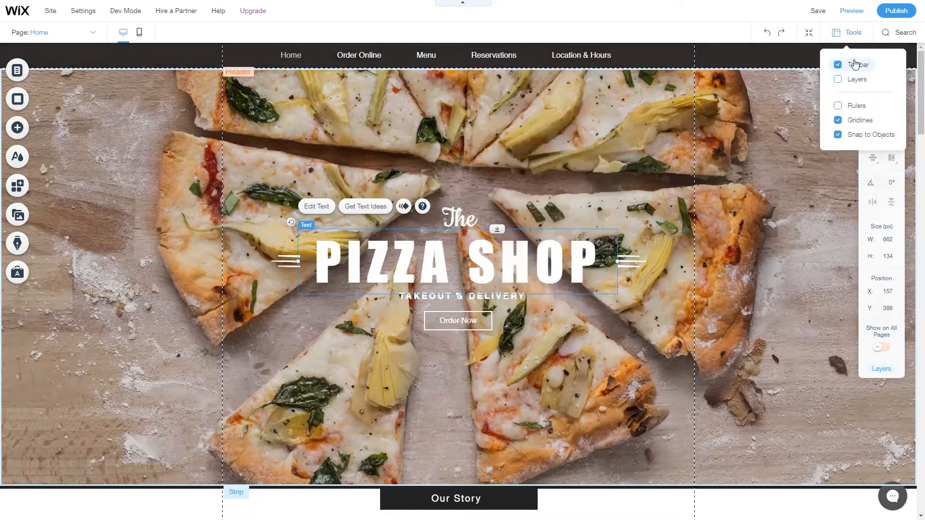
left_click(838, 67)
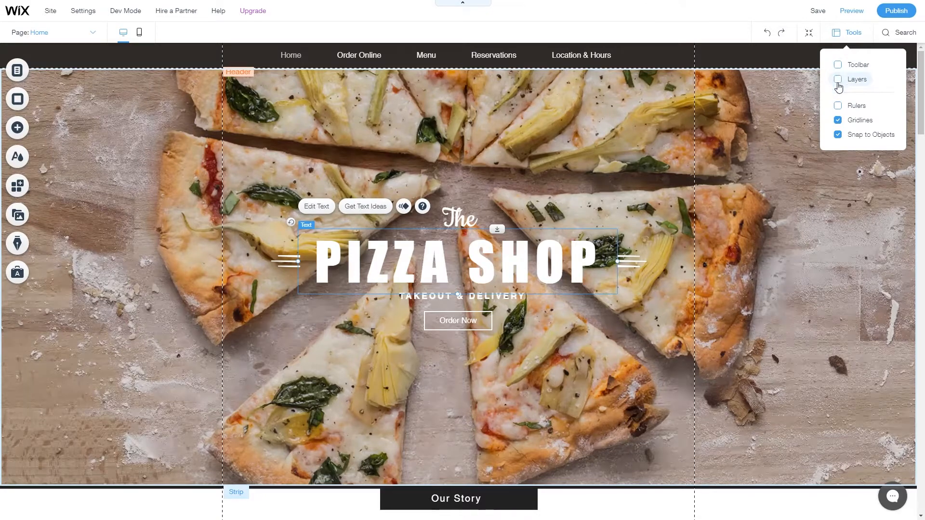
left_click(839, 81)
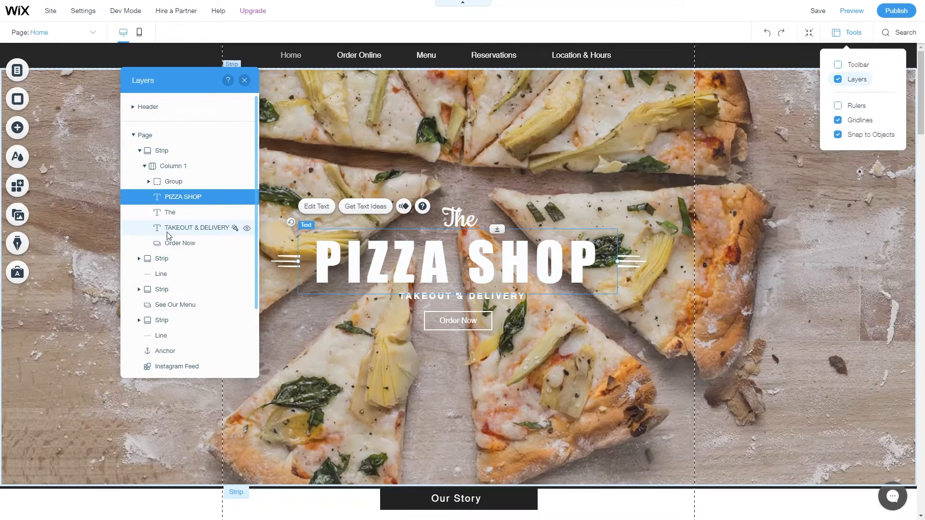
left_click(839, 79)
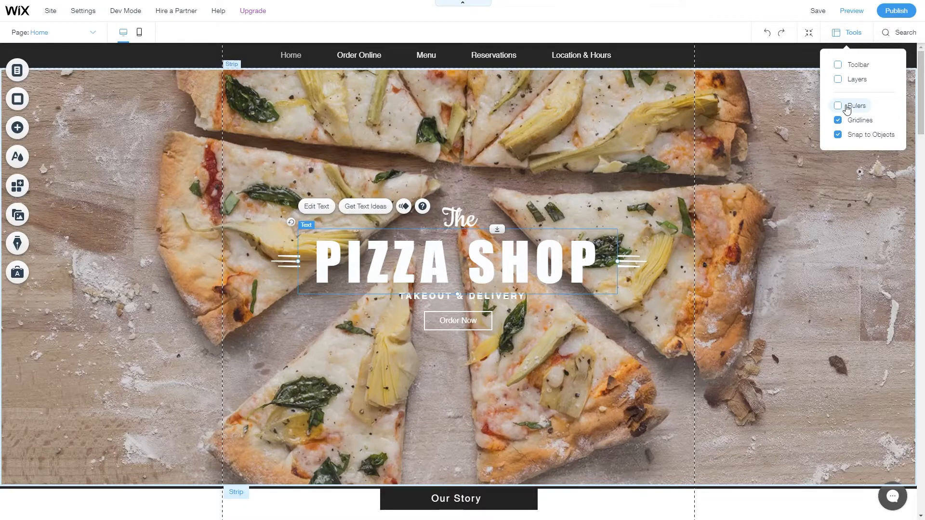
left_click(847, 108)
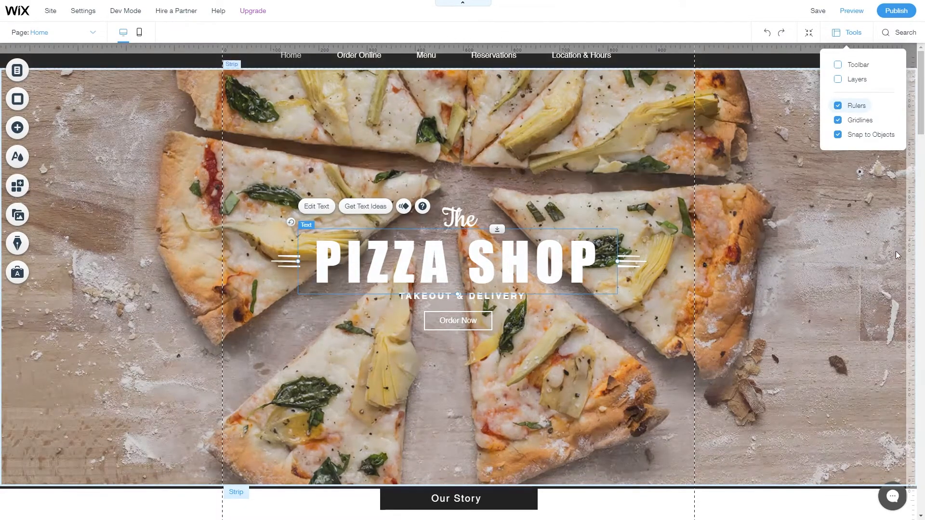
left_click(911, 288)
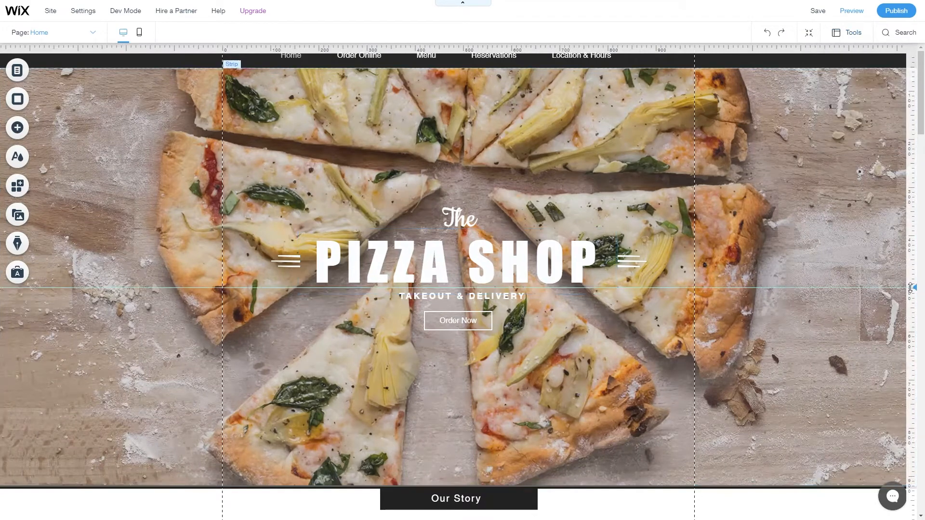
left_click(911, 395)
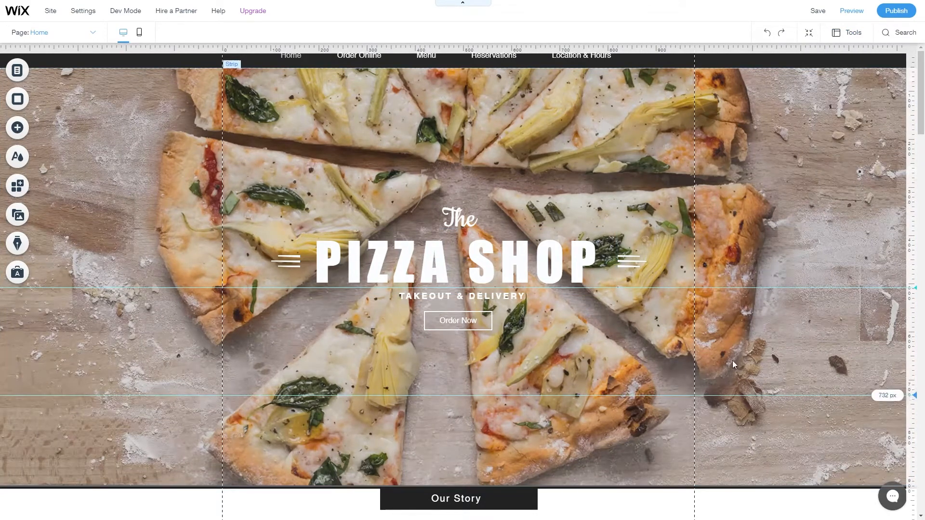
left_click_drag(416, 297, 324, 397)
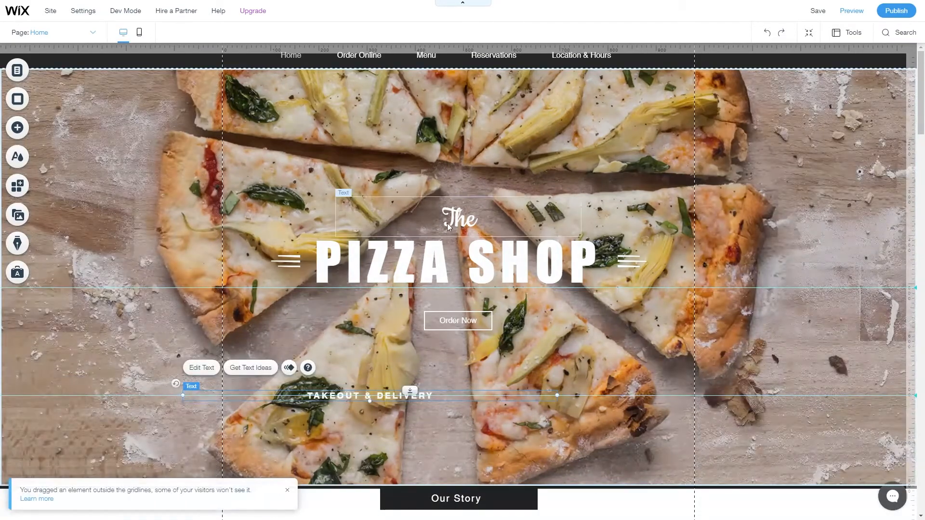
left_click_drag(456, 223, 498, 400)
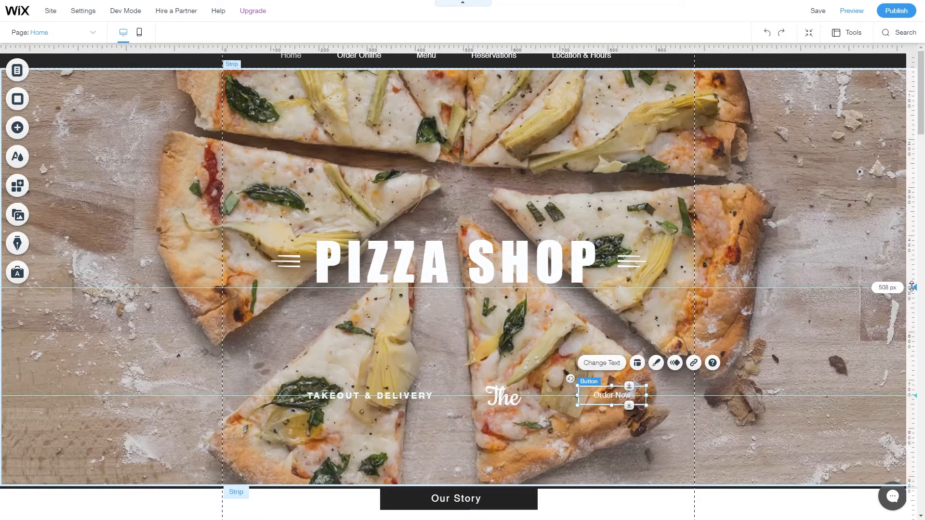
left_click(912, 288)
left_click(896, 290)
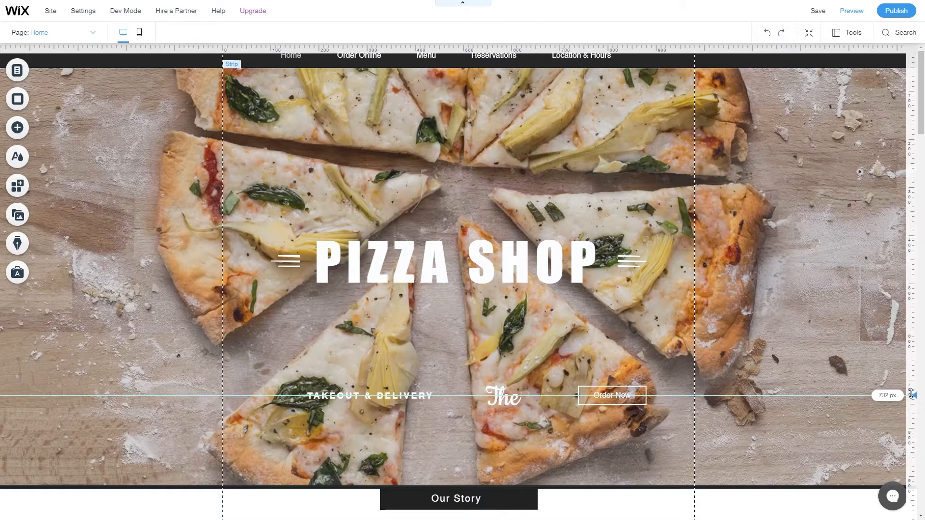
left_click(848, 32)
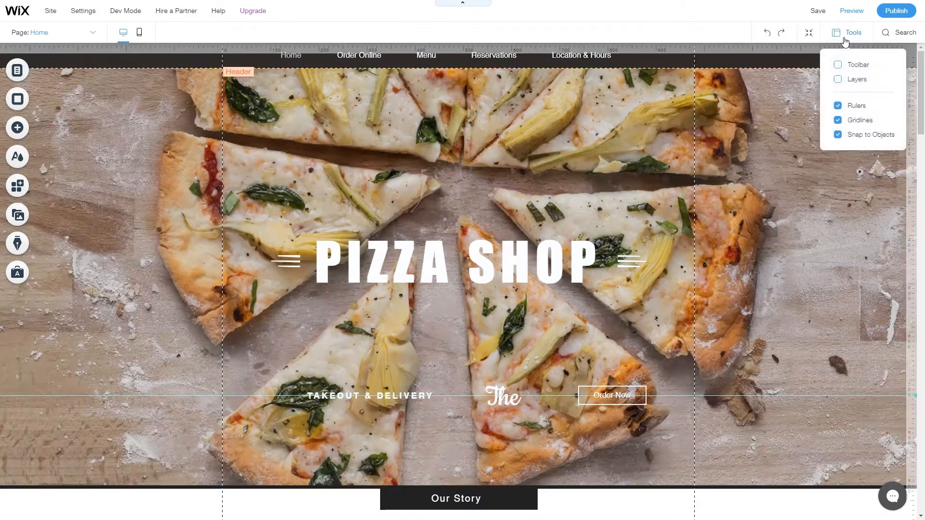
left_click(856, 106)
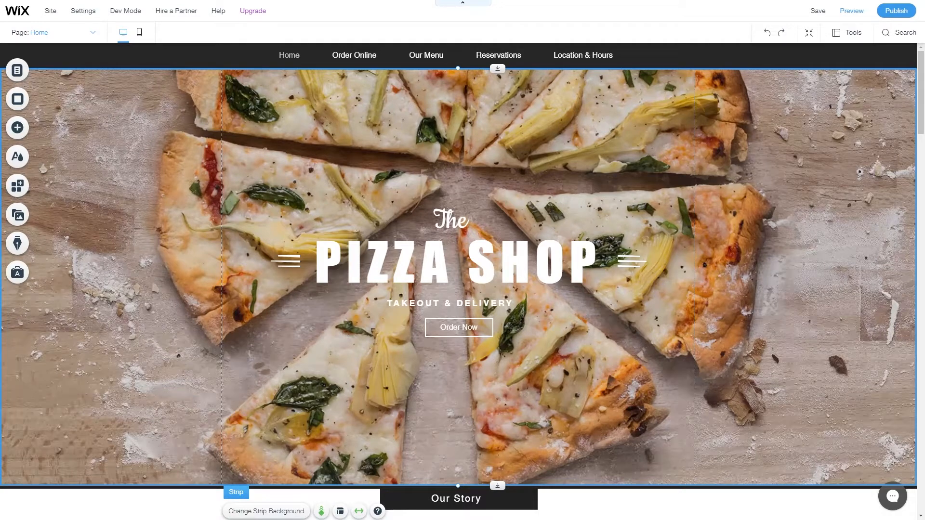
In Menus & Pages, move Our Menu below Reservations in the site menu.
left_click(85, 33)
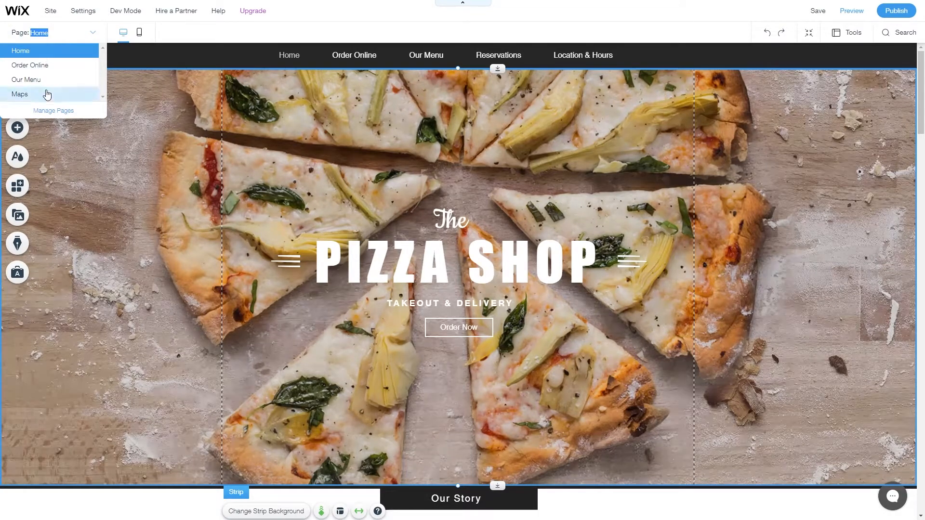
left_click(95, 32)
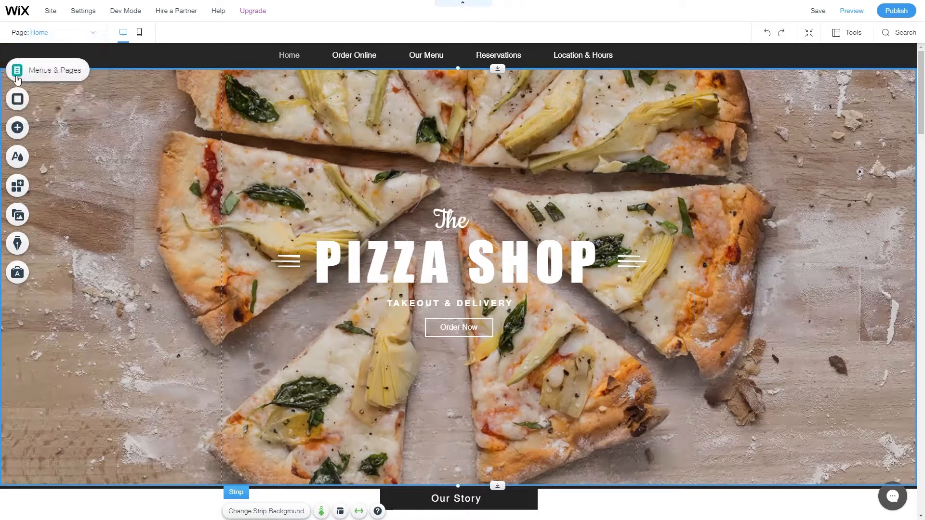
left_click(27, 77)
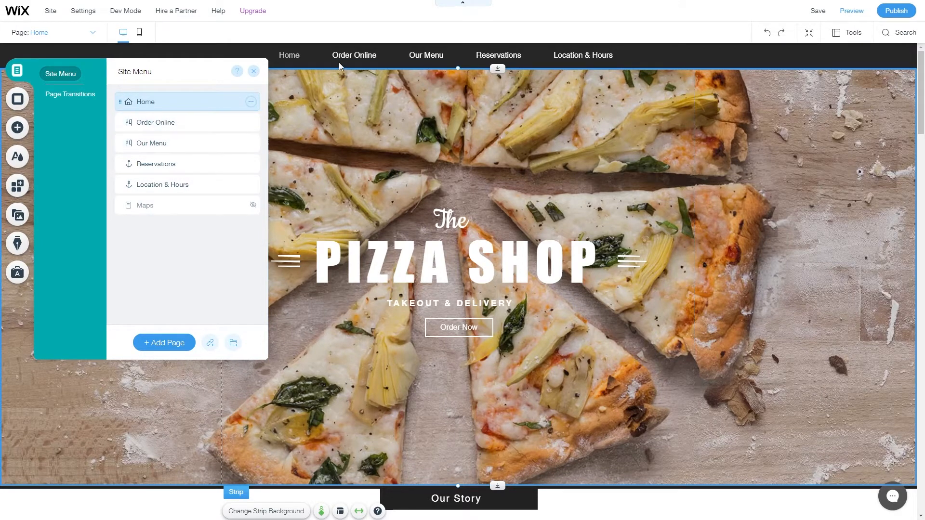
left_click_drag(144, 142, 150, 158)
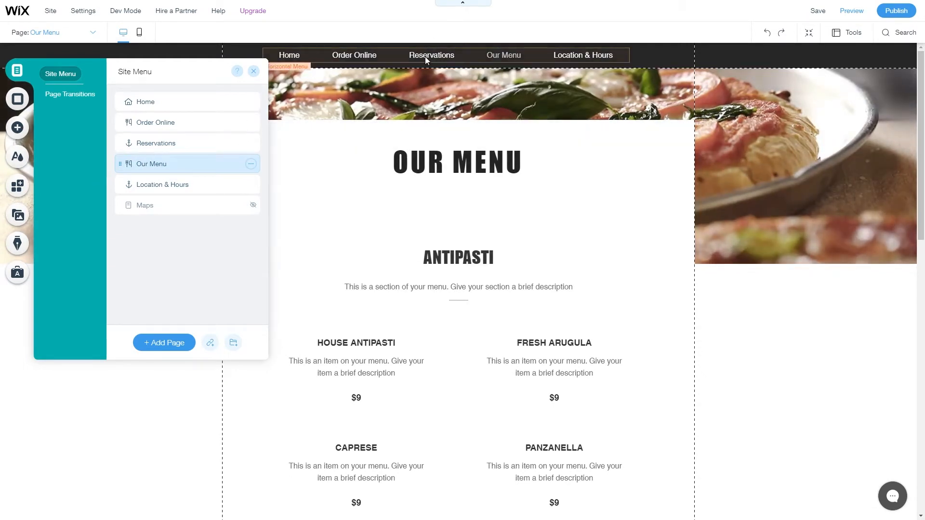
left_click_drag(143, 166, 160, 161)
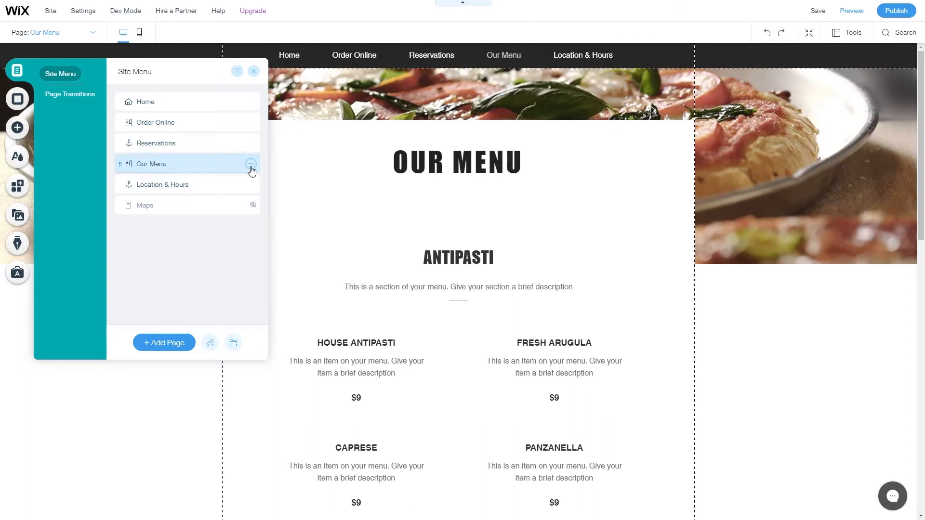
Duplicate the Location & Hours menu item, delete the copy, and start adding a new page.
left_click(251, 164)
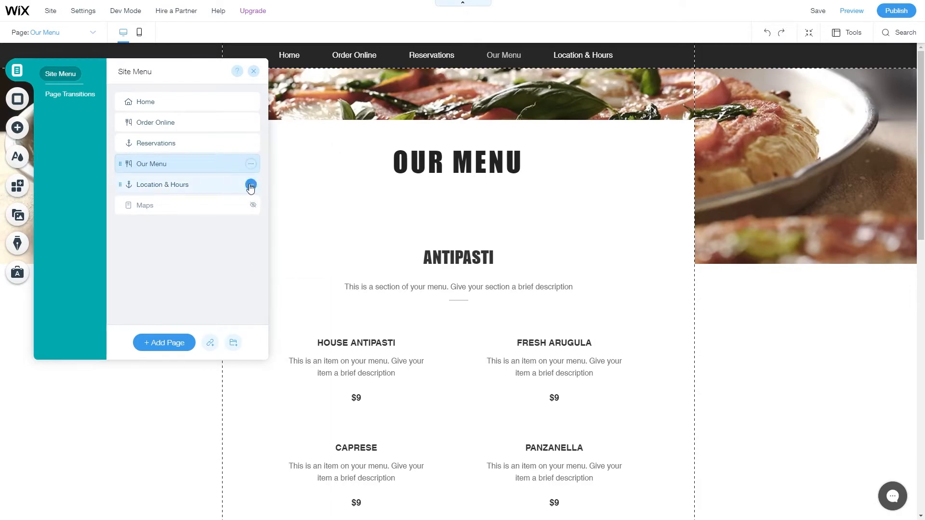
left_click(251, 185)
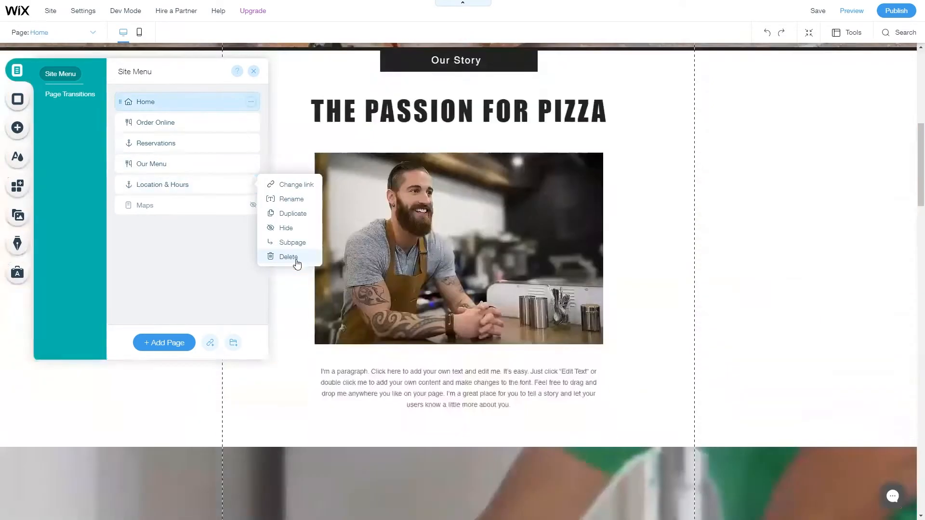
left_click(292, 214)
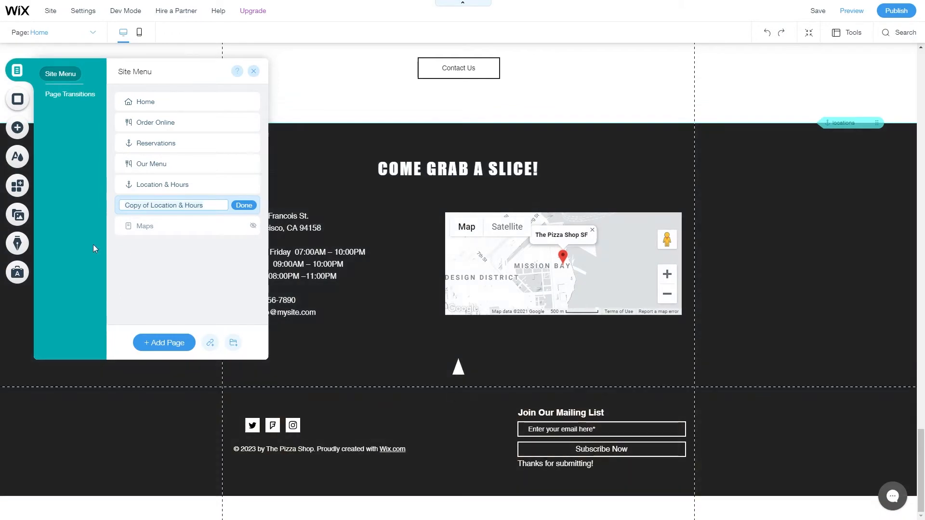
left_click(243, 205)
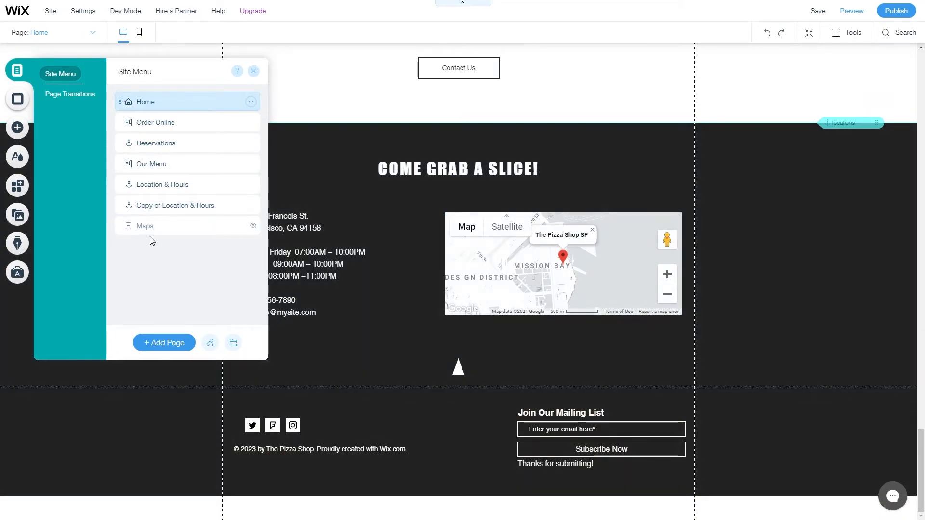
left_click(251, 206)
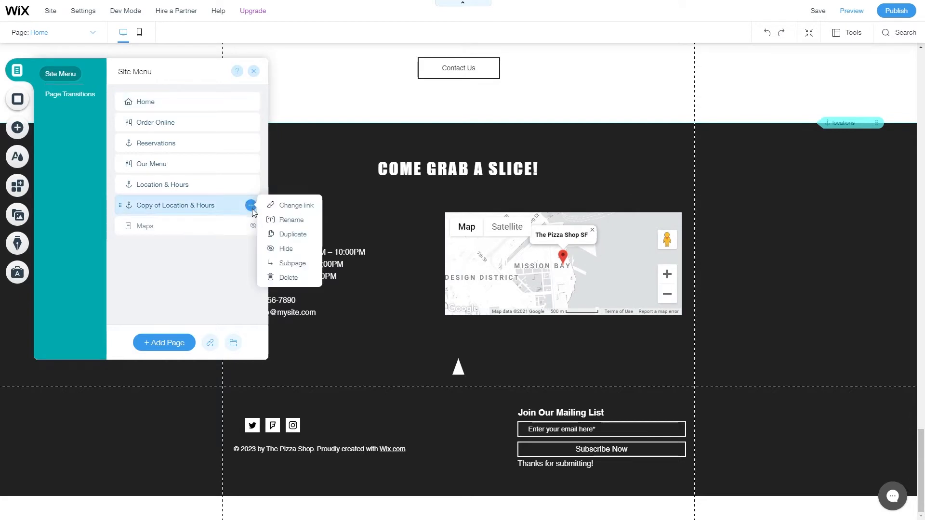
left_click(289, 278)
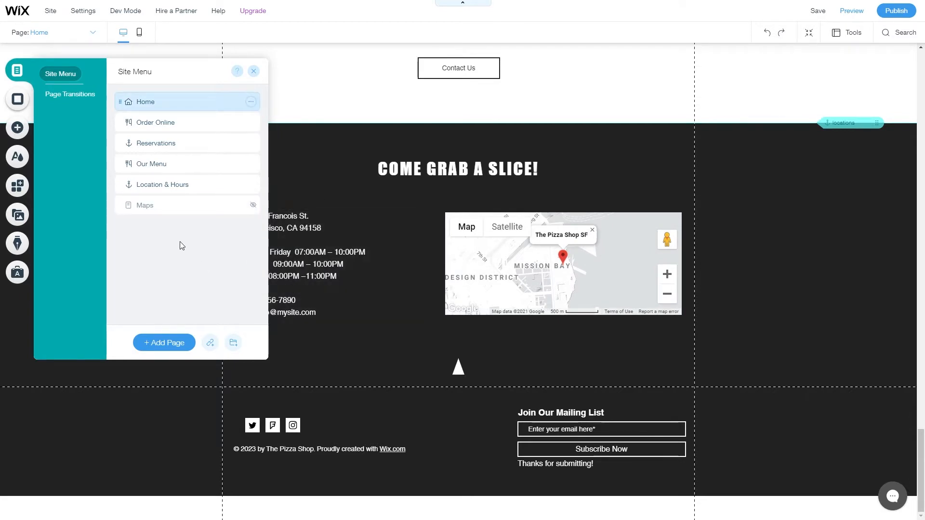
left_click(175, 347)
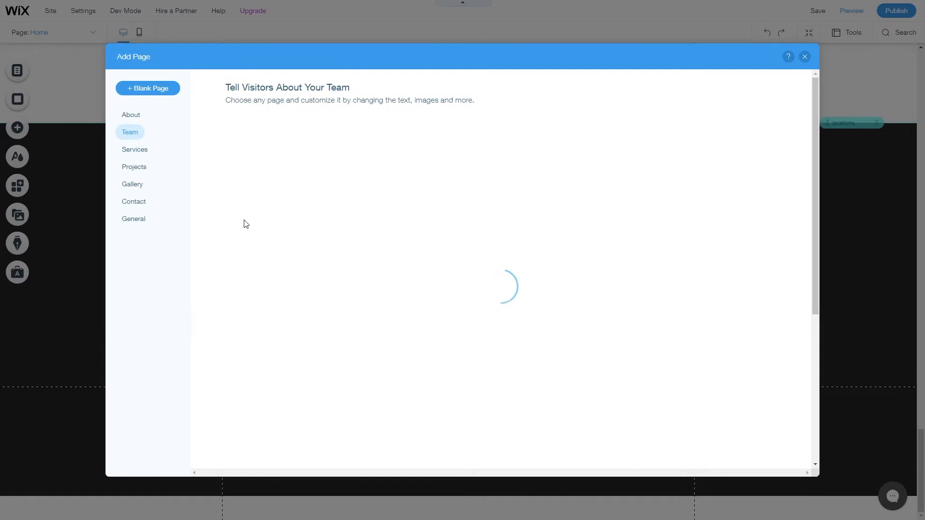
Add the Grid team template as a page named 'Our Stuff' and move it below Our Menu.
left_click(133, 136)
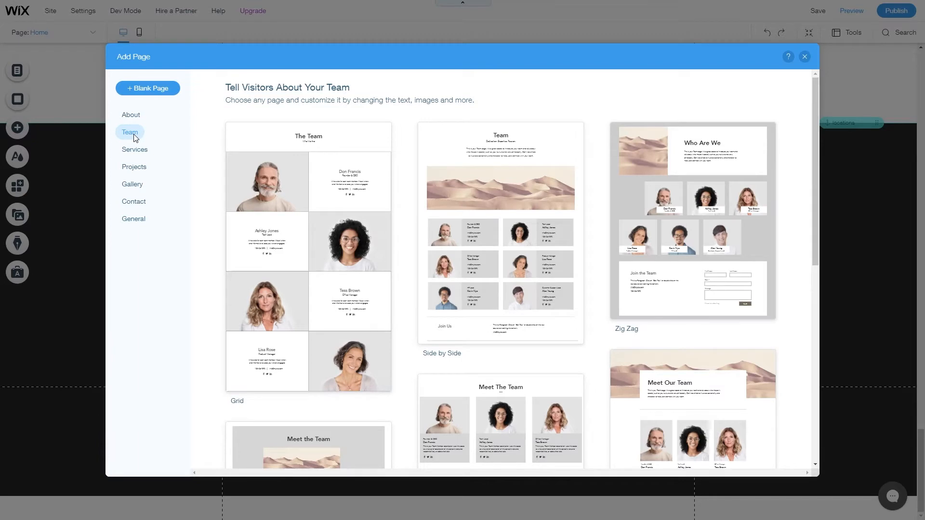
mouse_move(814, 152)
left_mouse_down()
mouse_move(823, 233)
mouse_move(803, 397)
mouse_move(806, 159)
left_mouse_up()
mouse_move(317, 248)
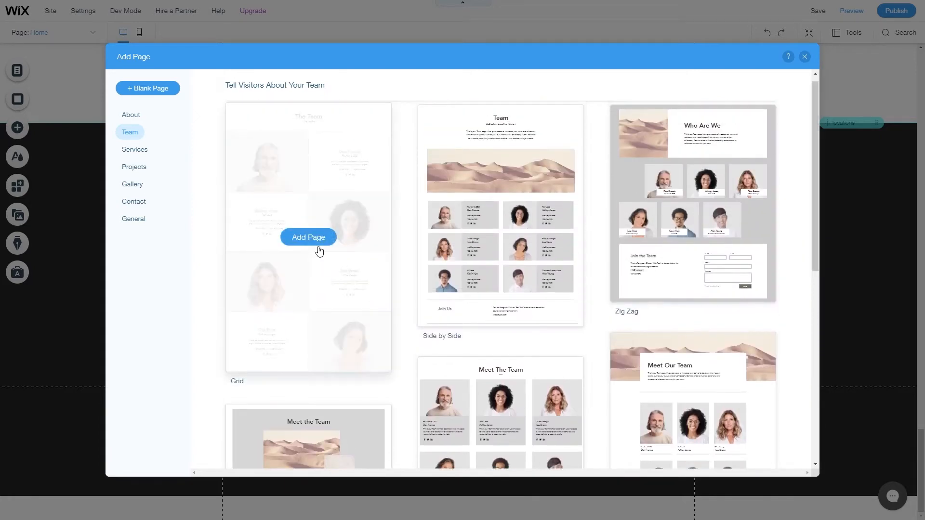
left_click(316, 243)
key("BackSpace")
type("Our S")
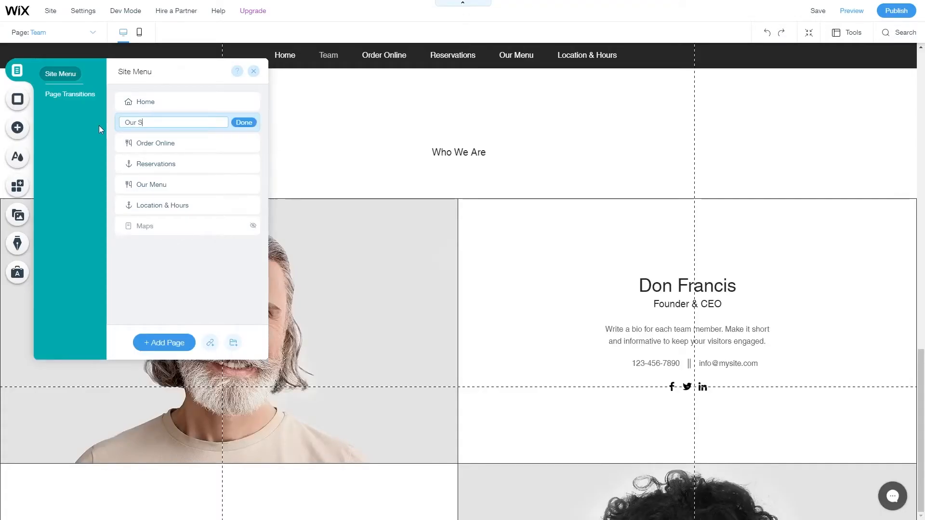
type("tuff")
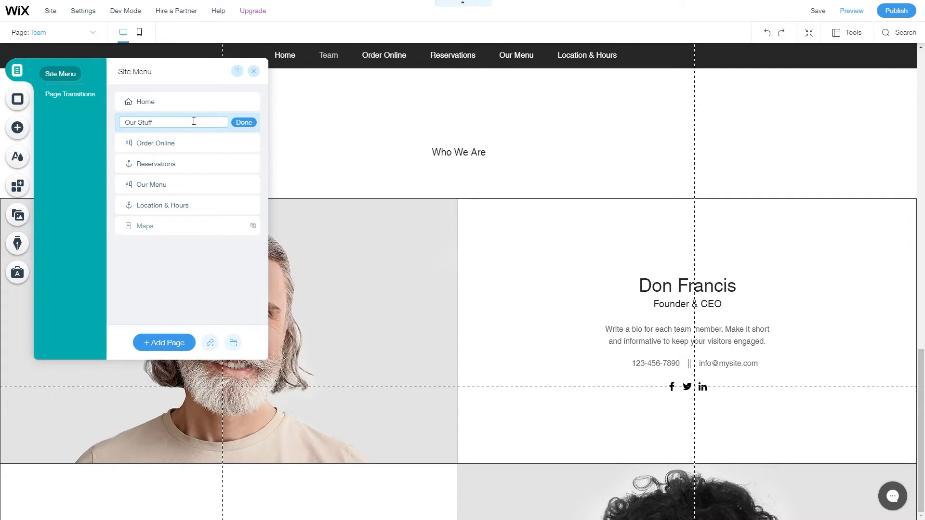
left_click(243, 123)
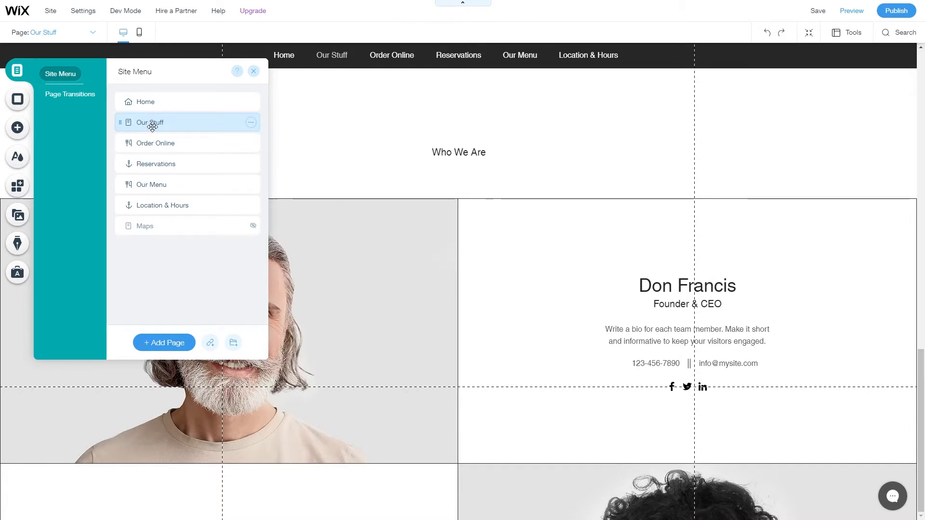
left_click_drag(154, 124, 159, 180)
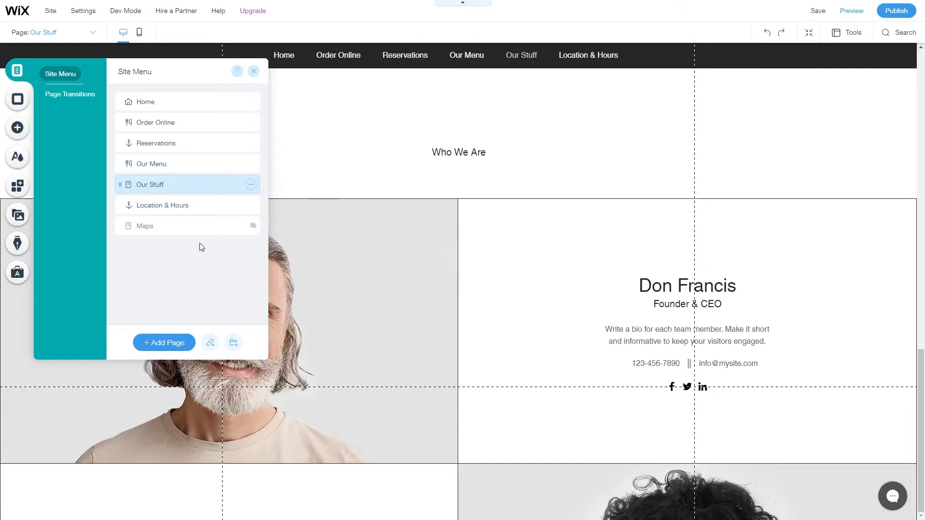
left_click(251, 185)
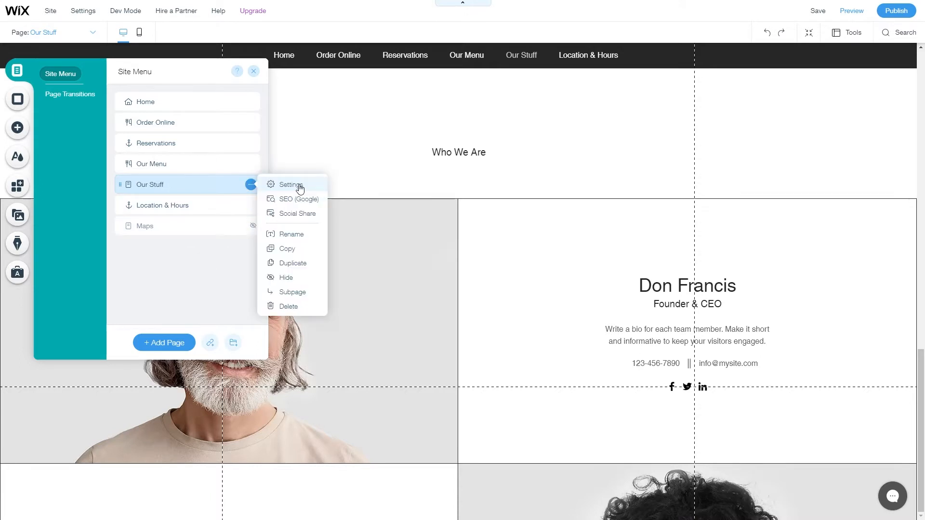
Open the Our Stuff page settings and keep the page shown in site navigation.
left_click(297, 187)
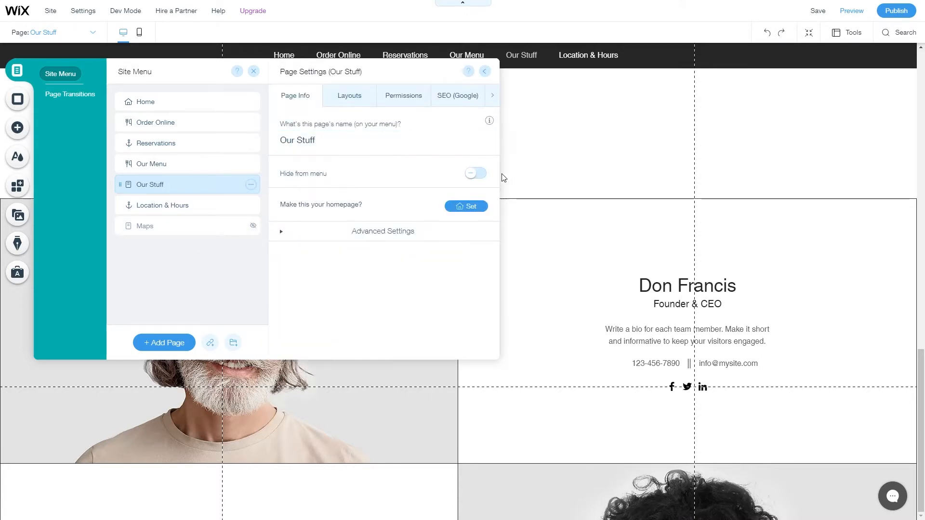
left_click(475, 173)
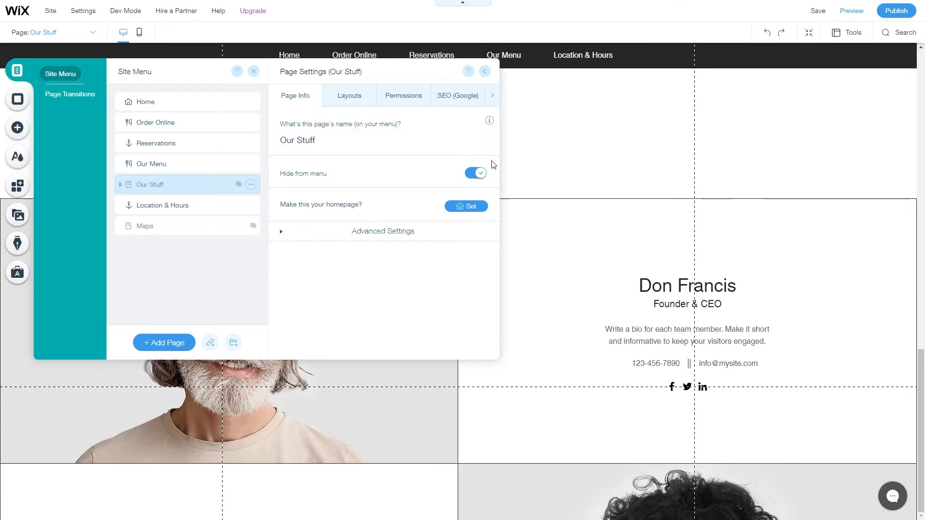
left_click(469, 176)
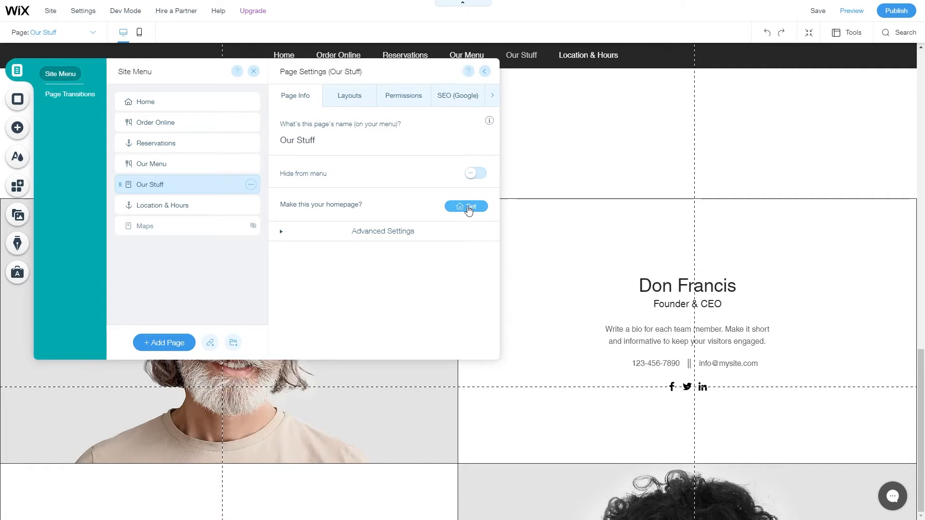
Keep Our Stuff on the Standard header-and-footer layout after trying No Header & Footer.
left_click(348, 98)
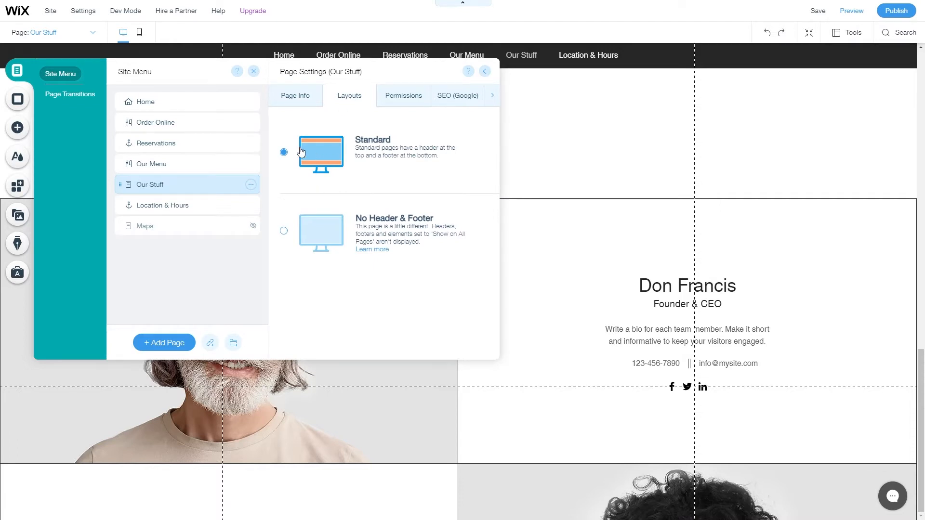
left_click(399, 233)
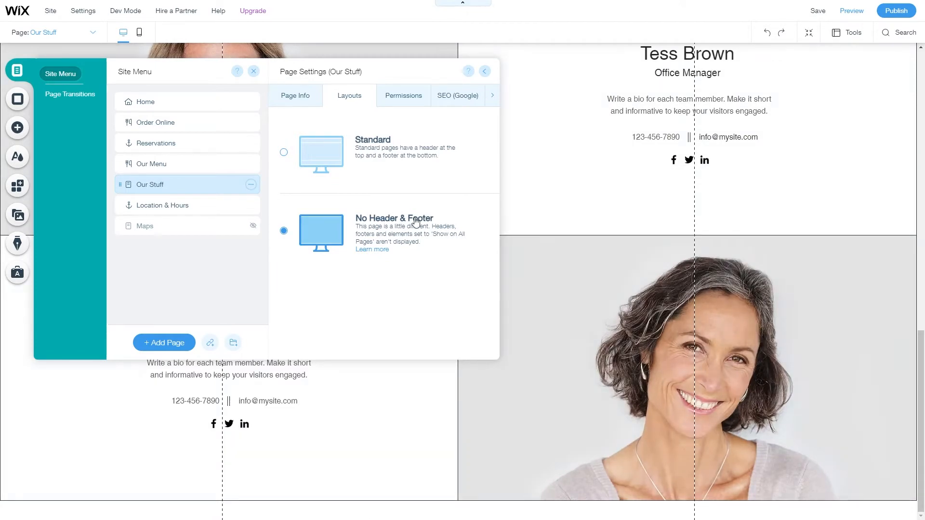
left_click(290, 157)
scroll(483, 469, "down", 3)
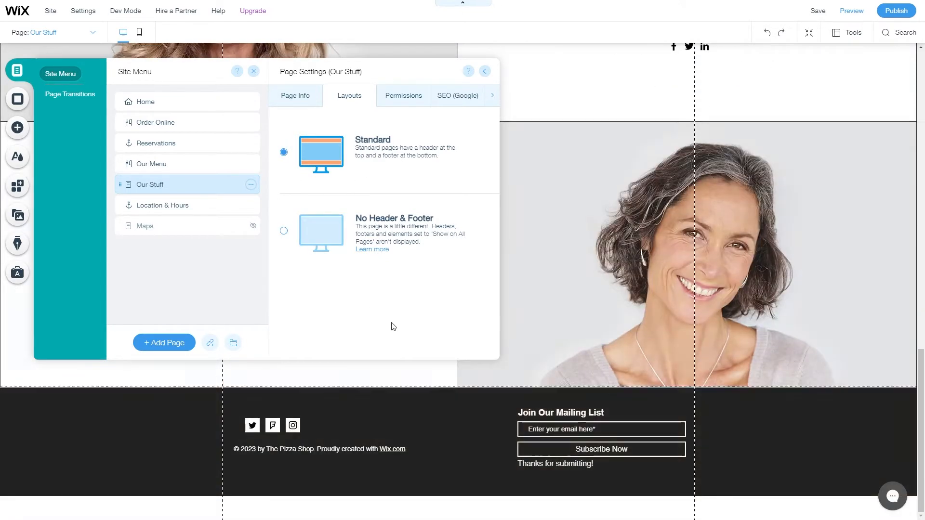
left_click(284, 231)
scroll(727, 376, "up", 10)
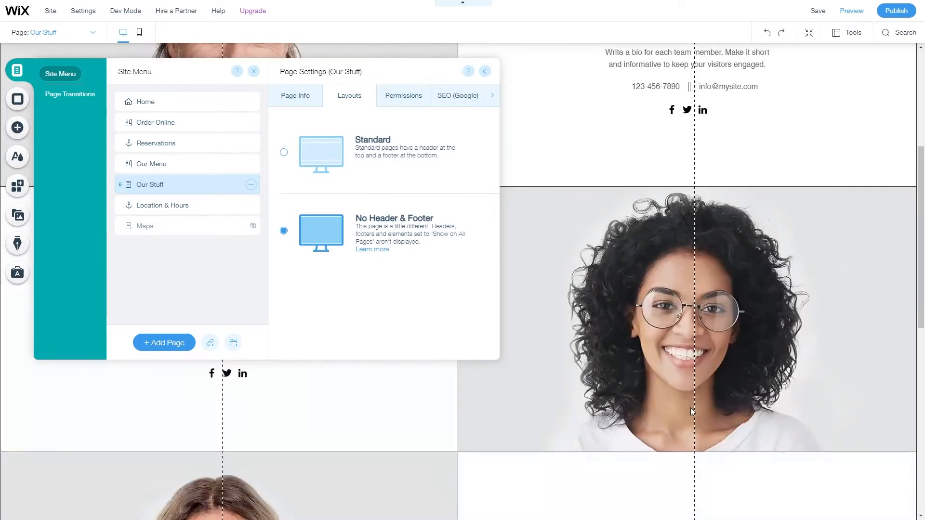
scroll(680, 399, "down", 8)
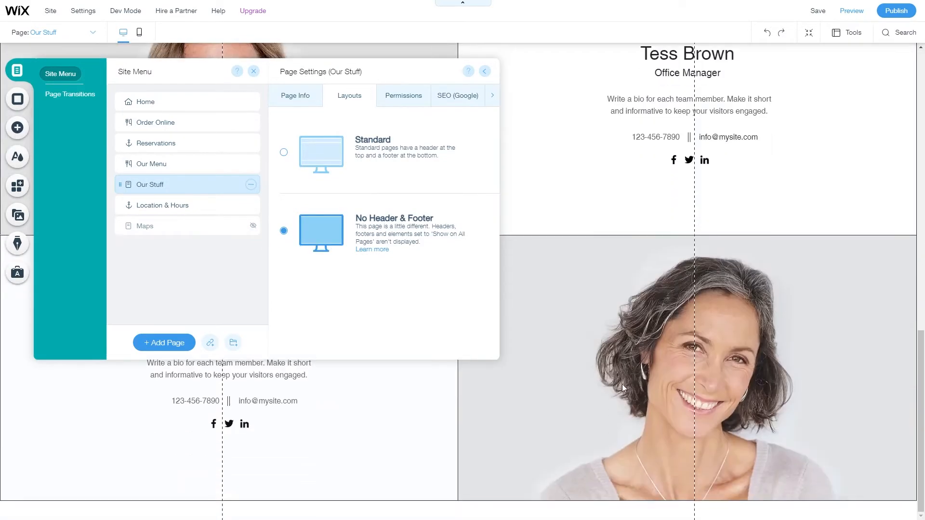
left_click(284, 152)
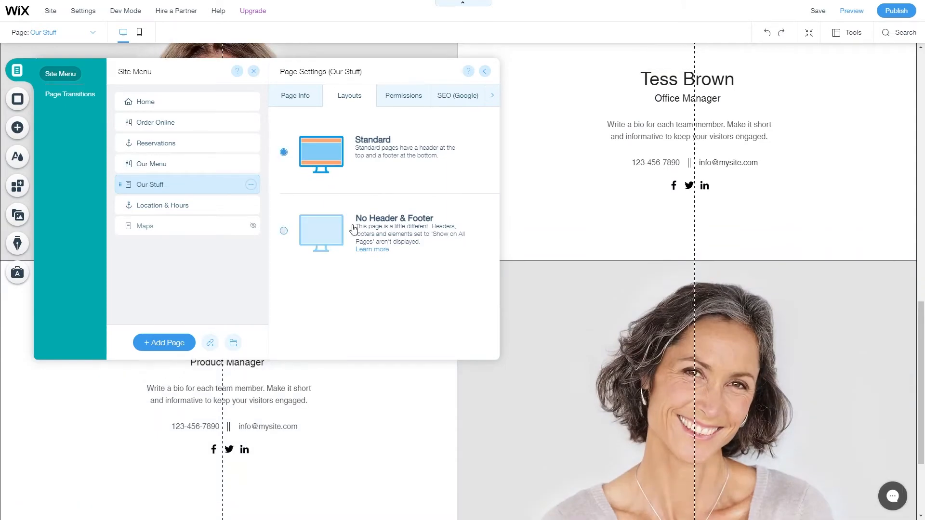
scroll(671, 256, "up", 5)
scroll(671, 257, "up", 2)
Restrict the Our Stuff page to Members Only and bring up its SEO (Google) settings.
left_click(403, 95)
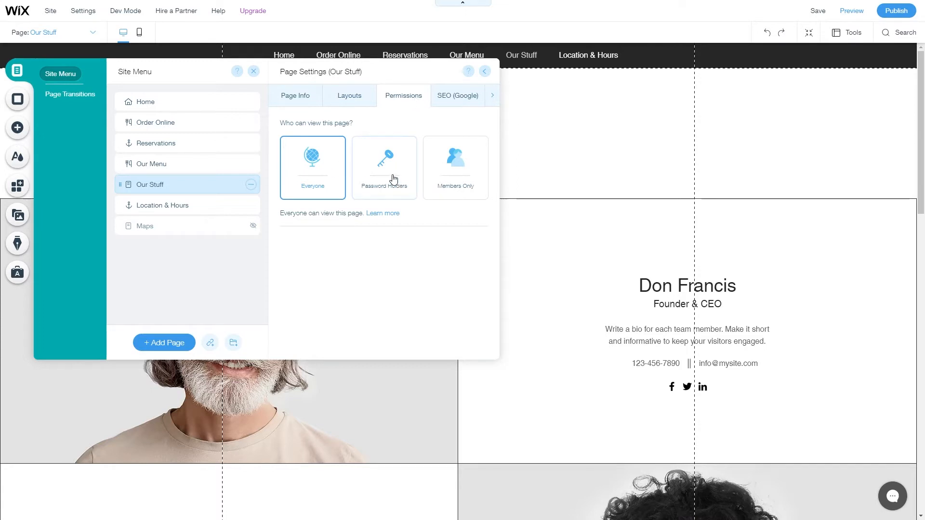
left_click(465, 186)
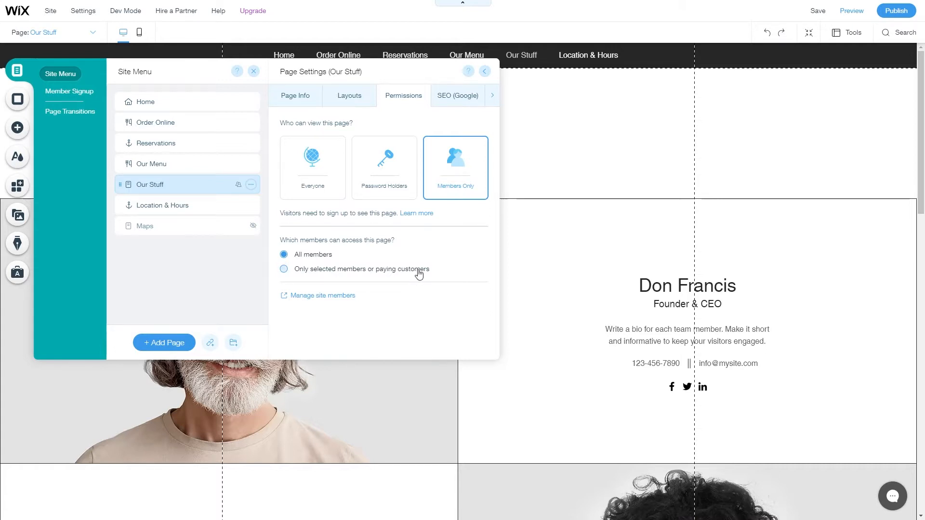
left_click(458, 95)
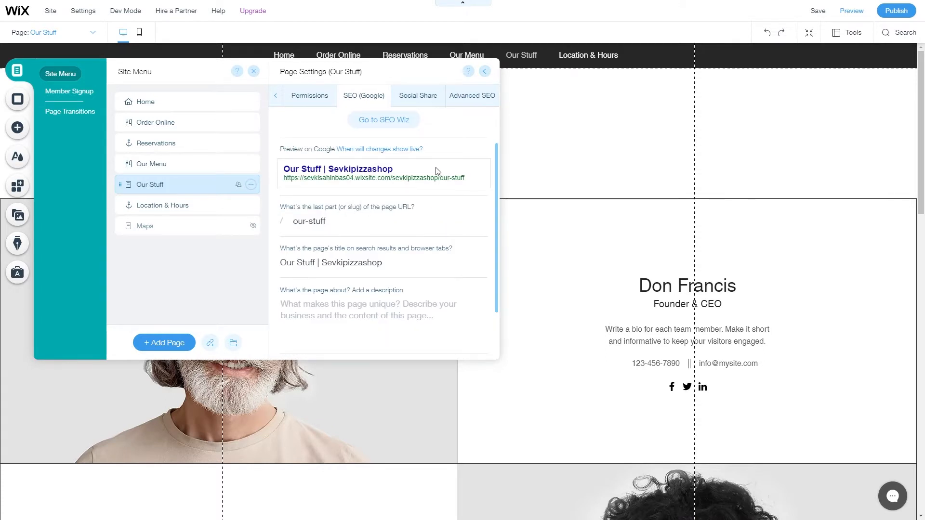
Change the page's SEO title from Our Stuff to 'Who We Are'.
scroll(424, 193, "down", 1)
left_click(403, 214)
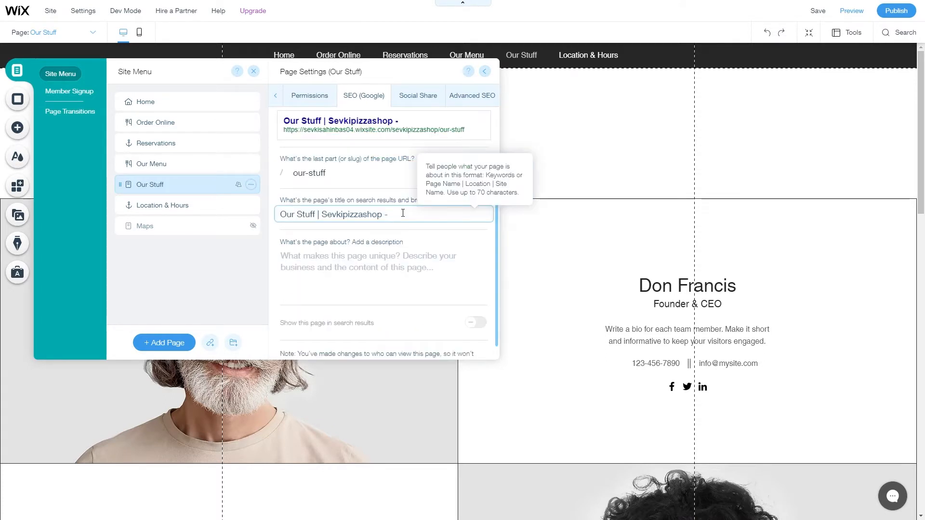
type("- Turkey")
key("BackSpace")
key("BackSpace")
key("BackSpace")
key("BackSpace")
key("BackSpace")
key("BackSpace")
key("BackSpace")
key("BackSpace")
left_click_drag(315, 215, 278, 221)
type("Who We Are")
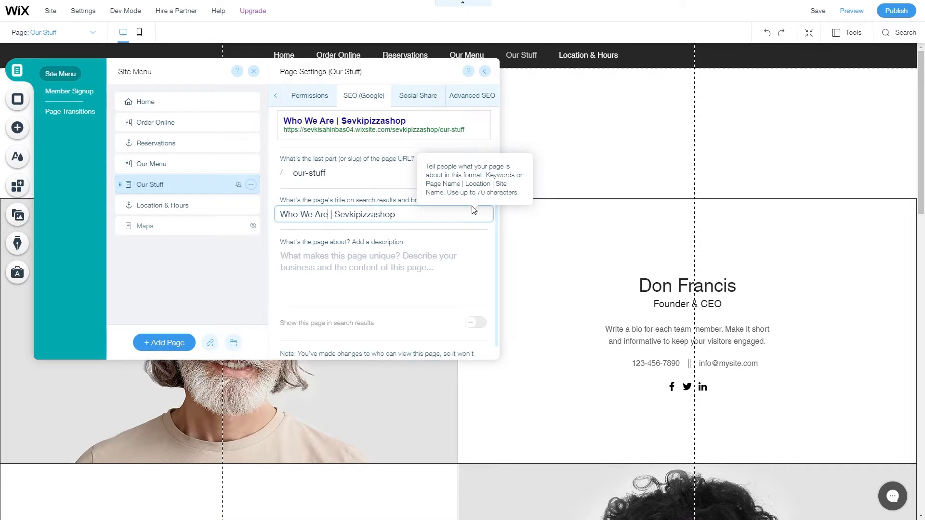
Write a page description naming the shop's founder.
left_click(361, 277)
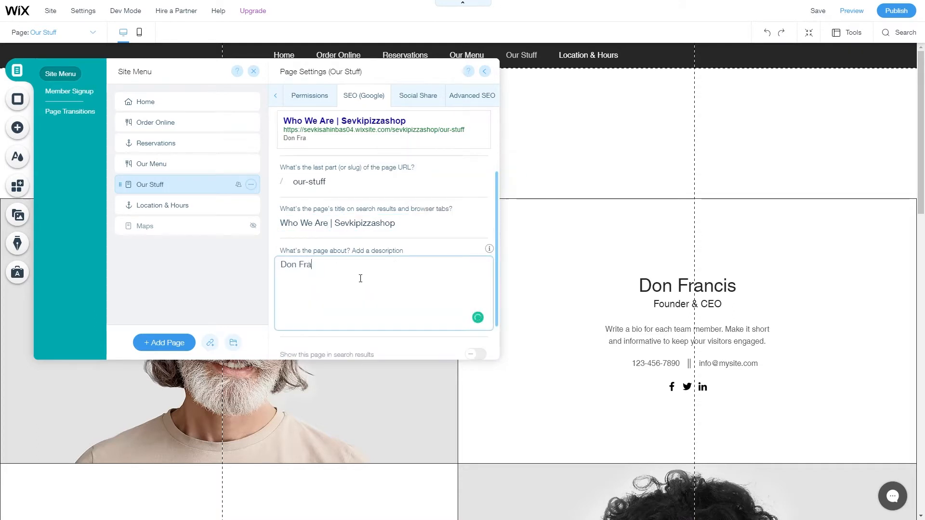
scroll(421, 223, "down", 1)
scroll(409, 201, "up", 1)
scroll(407, 140, "down", 1)
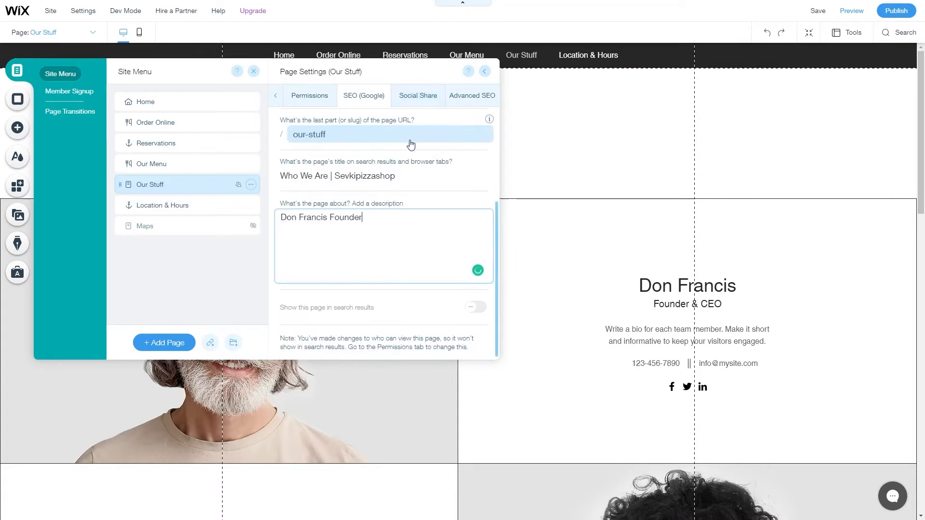
Set the ham pizza photo as the page's social share image.
left_click(409, 98)
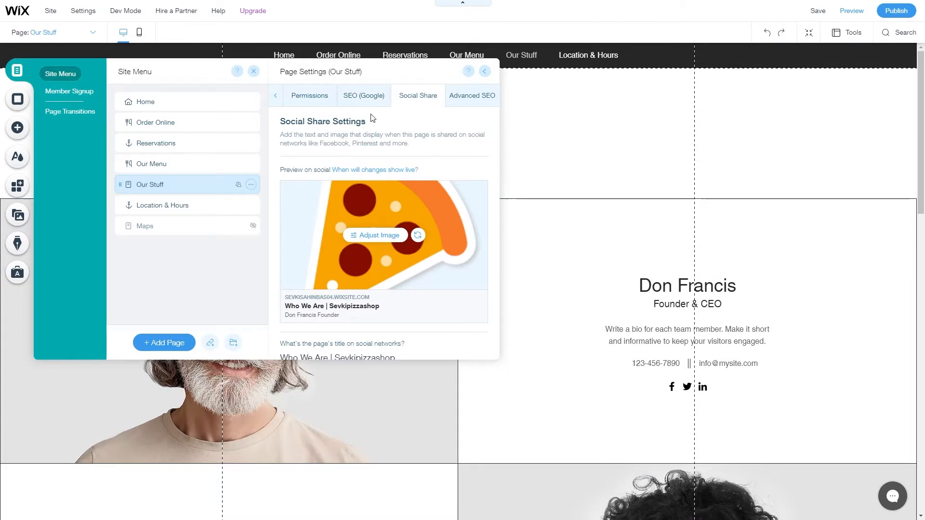
left_click(418, 236)
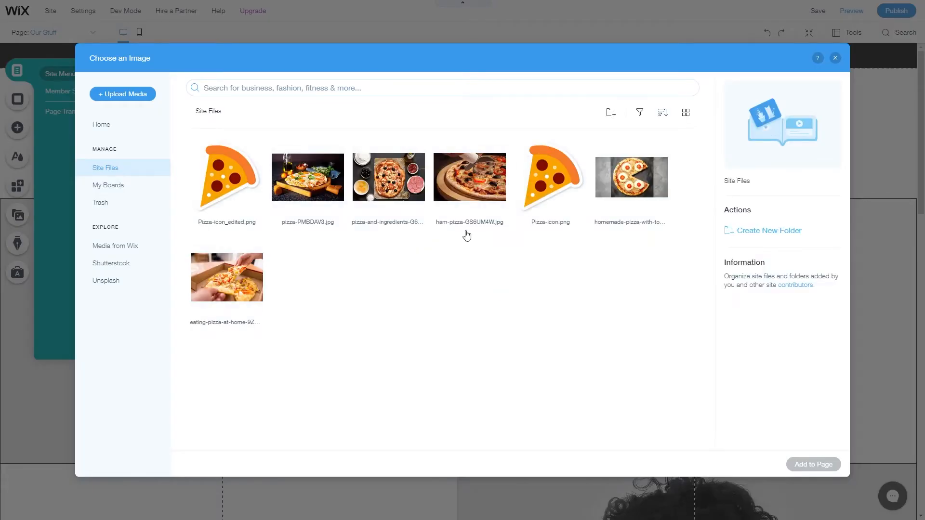
left_click(470, 205)
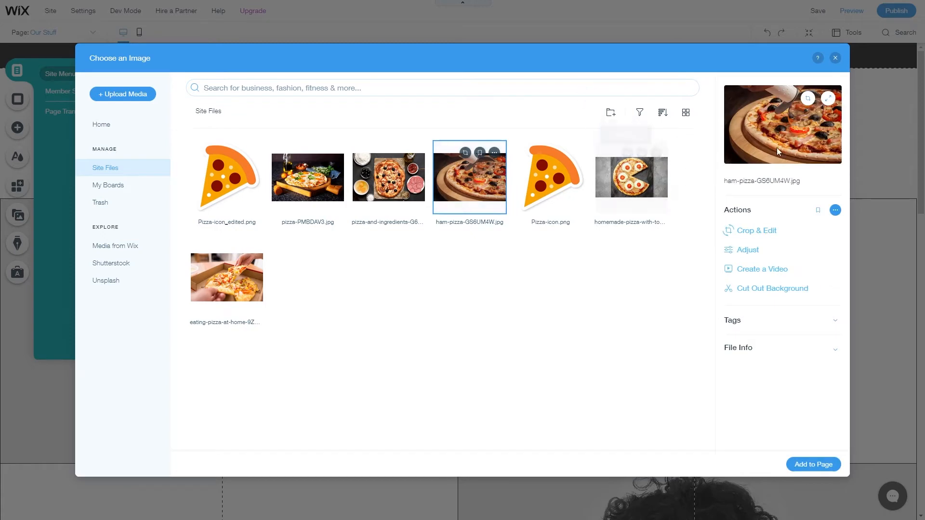
left_click(822, 465)
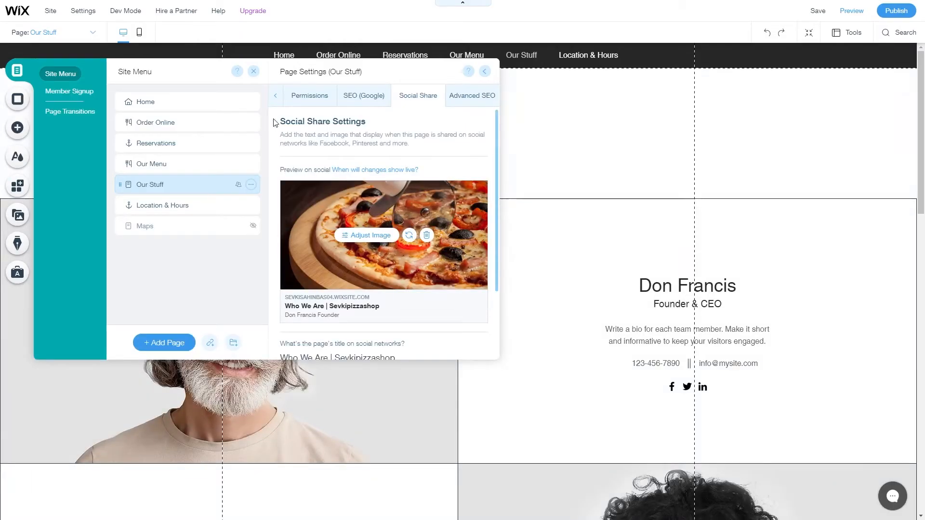
scroll(389, 195, "down", 1)
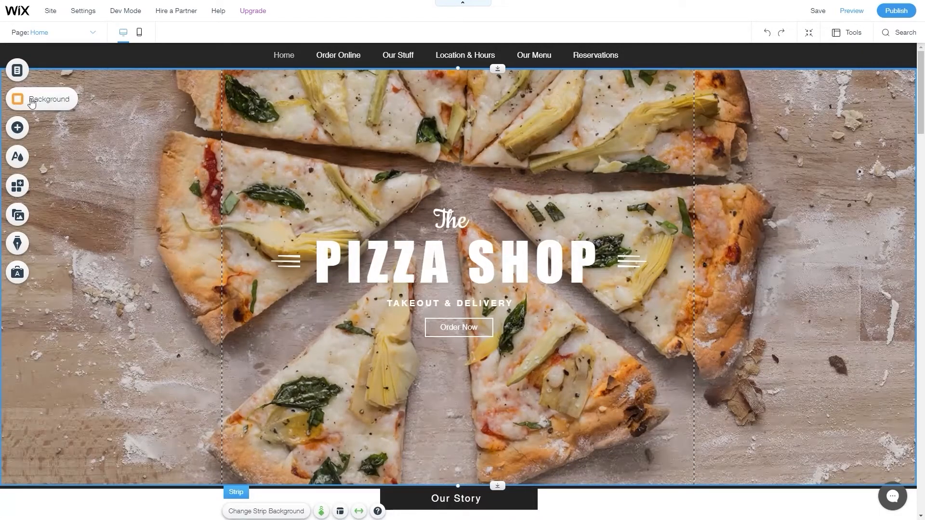
Set the Home page background colour to the white site colour swatch.
left_click(19, 100)
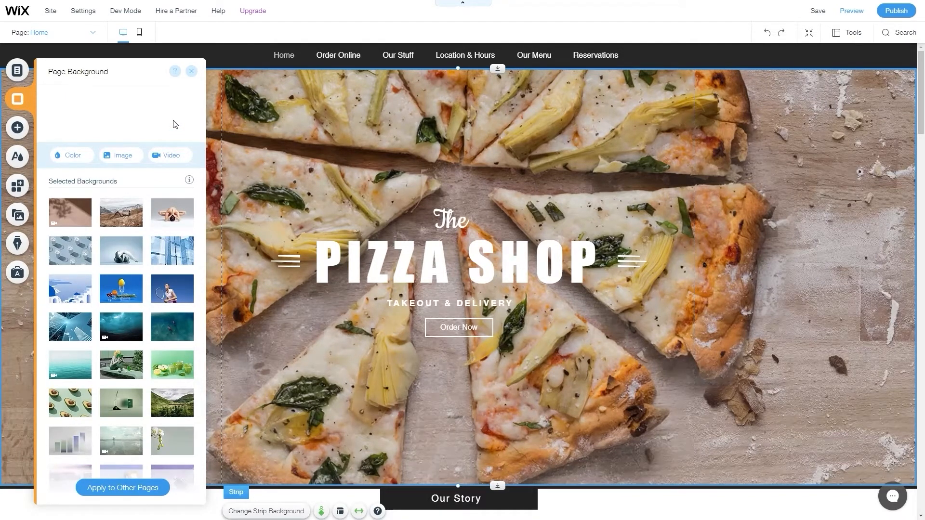
mouse_move(138, 214)
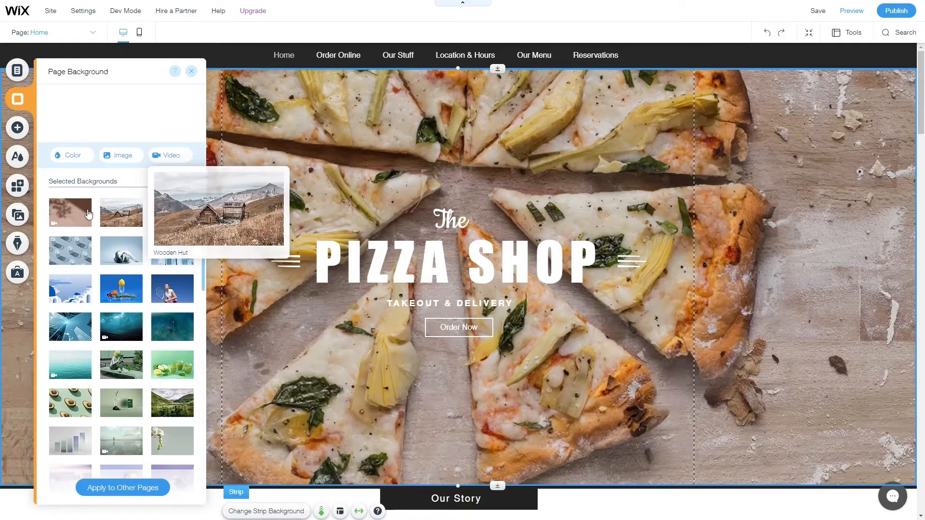
mouse_move(185, 319)
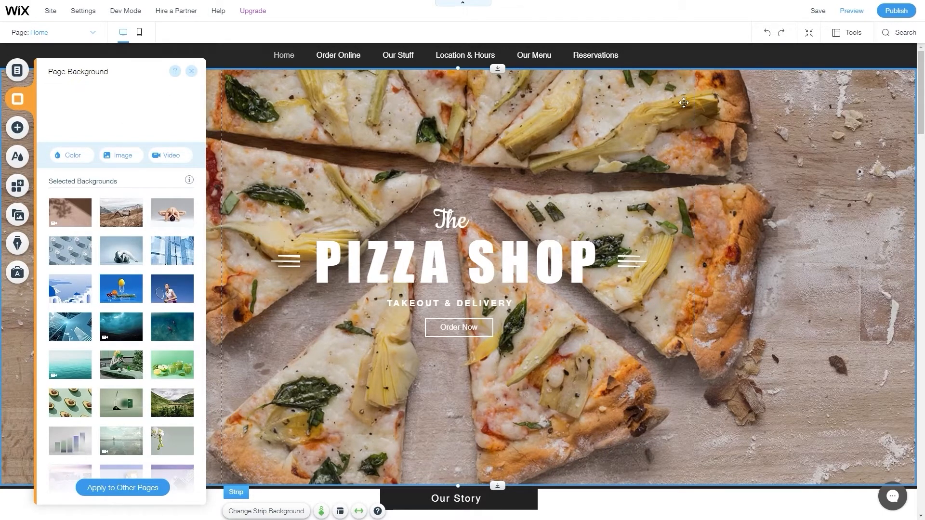
left_click(743, 104)
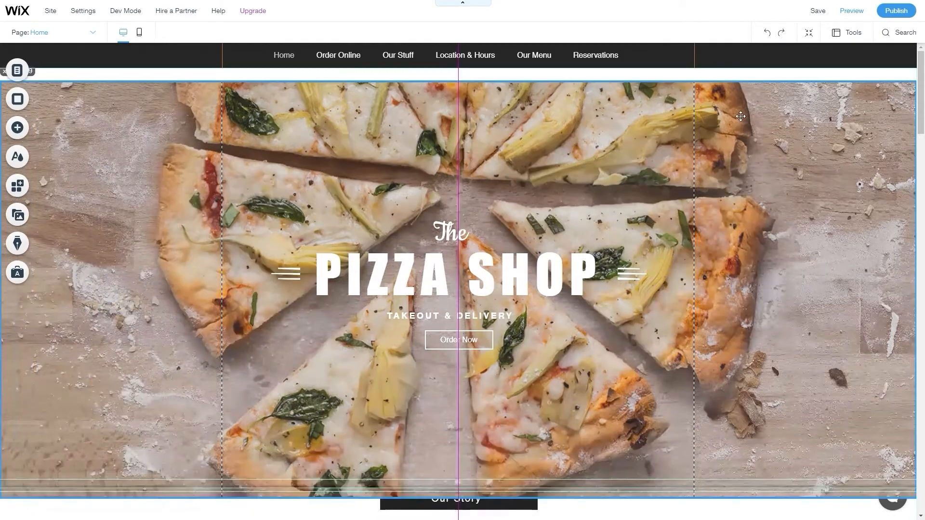
scroll(699, 97, "up", 2)
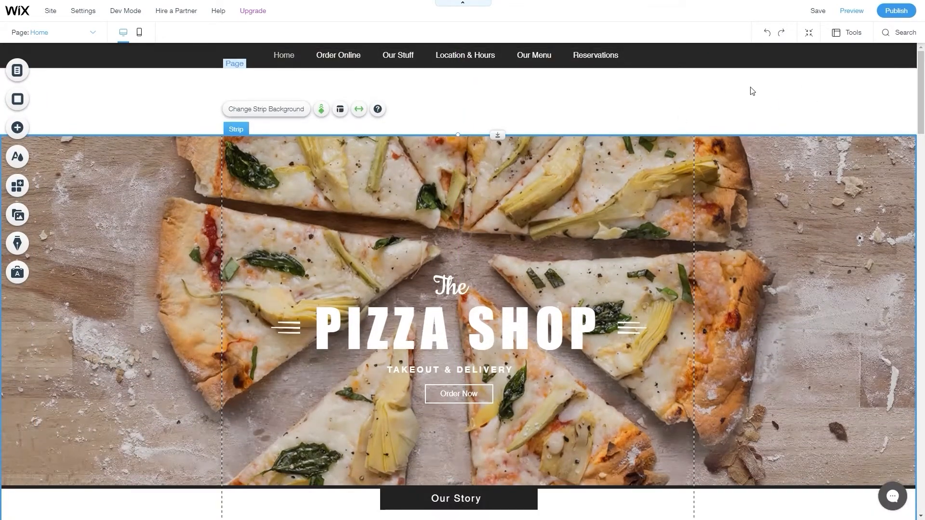
left_click(17, 100)
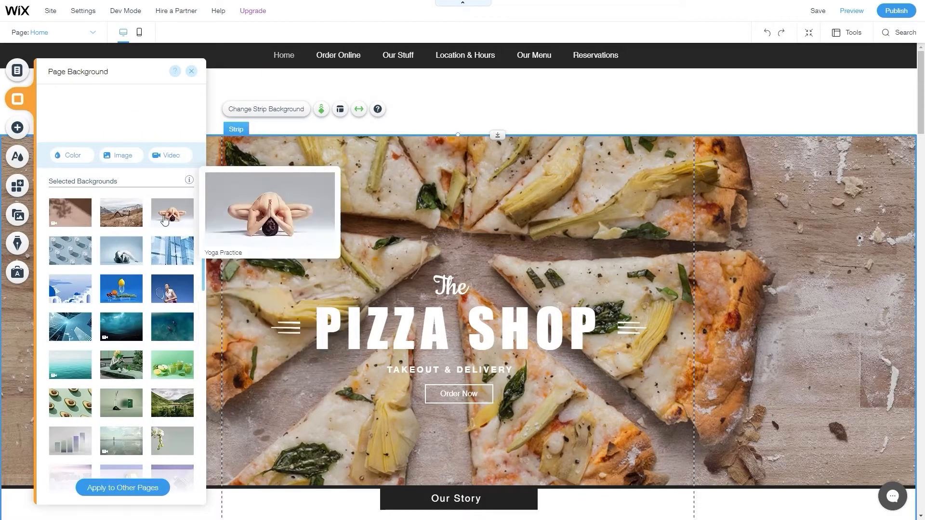
mouse_move(128, 260)
left_click_drag(710, 212, 709, 142)
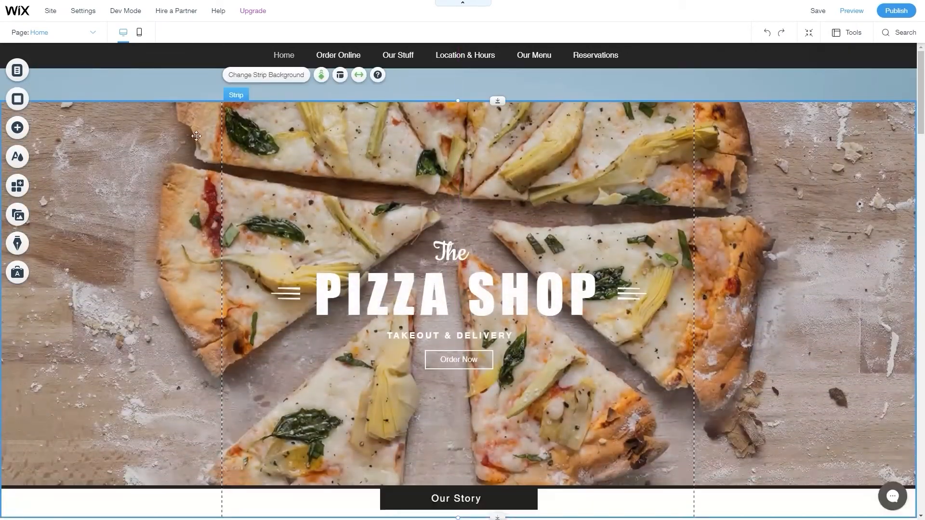
left_click(25, 100)
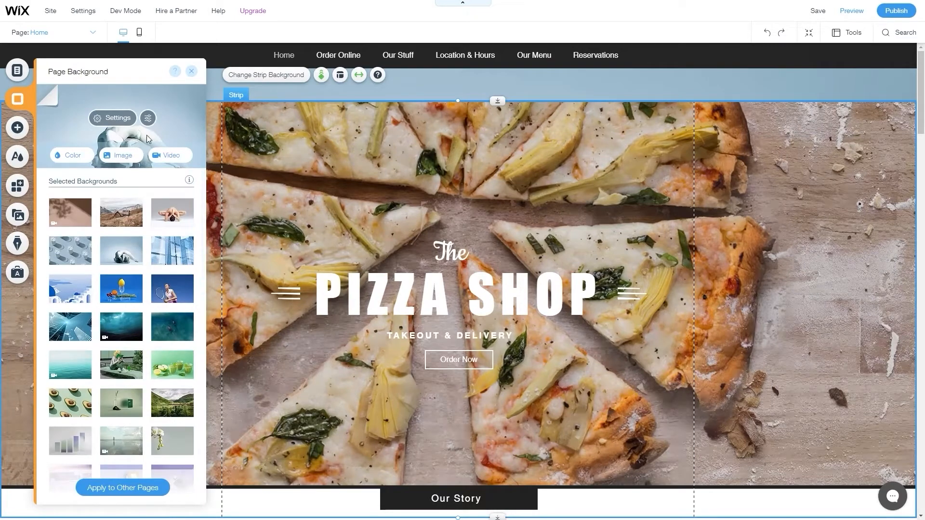
left_click(82, 161)
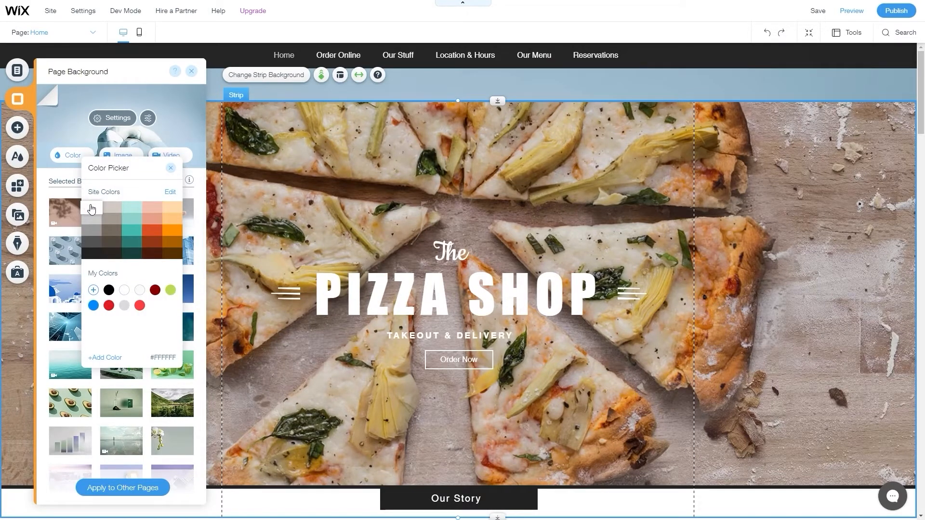
left_click(92, 211)
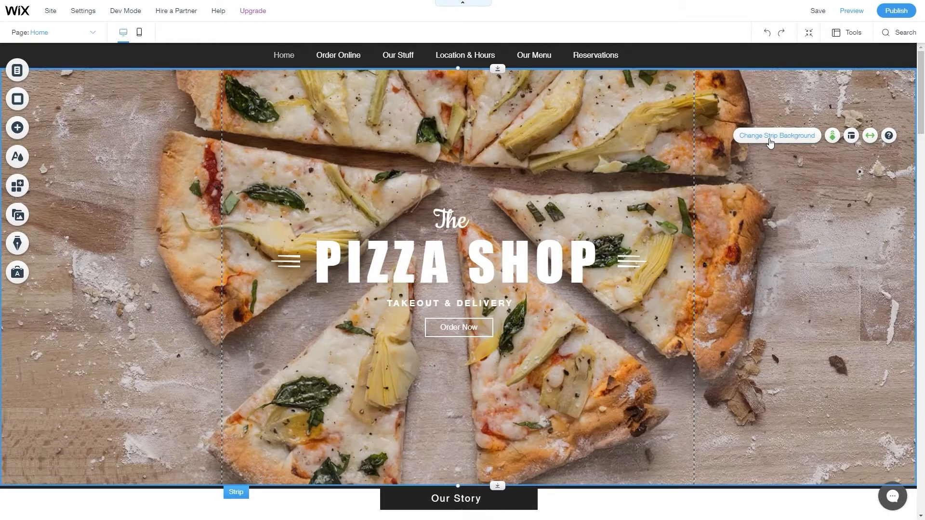
Fill the hero strip background with #D1CAC3, then bring up its video library.
left_click(768, 140)
left_click(99, 315)
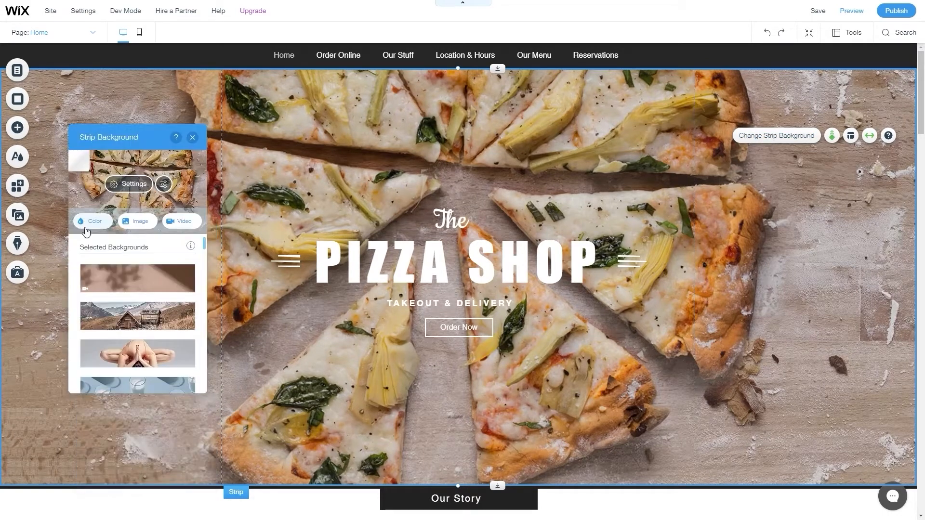
left_click(119, 276)
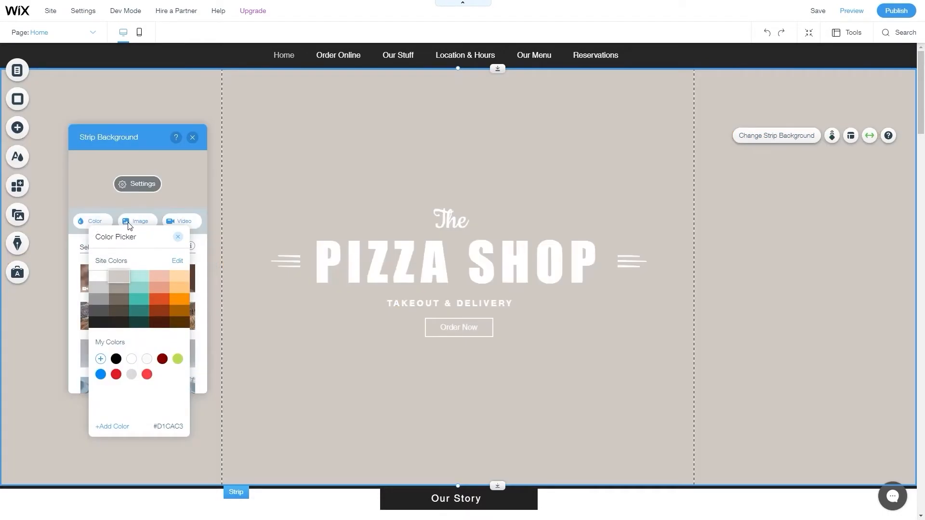
left_click(137, 222)
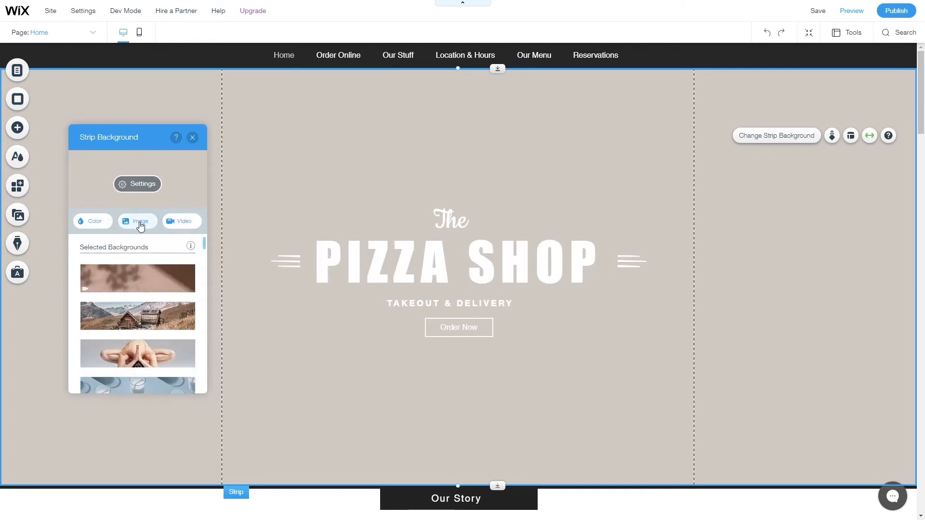
left_click(182, 223)
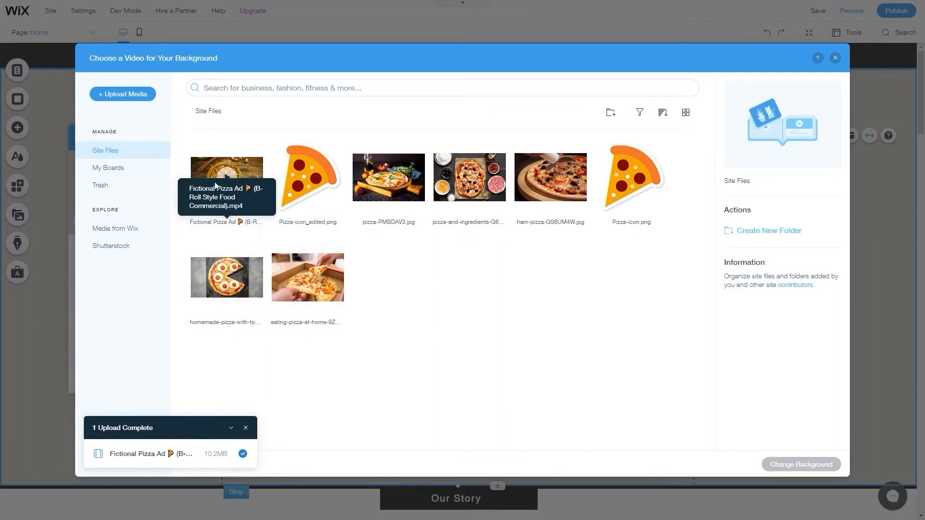
Apply the Fictional Pizza Ad clip as the strip's paused video background and open its settings.
mouse_move(224, 186)
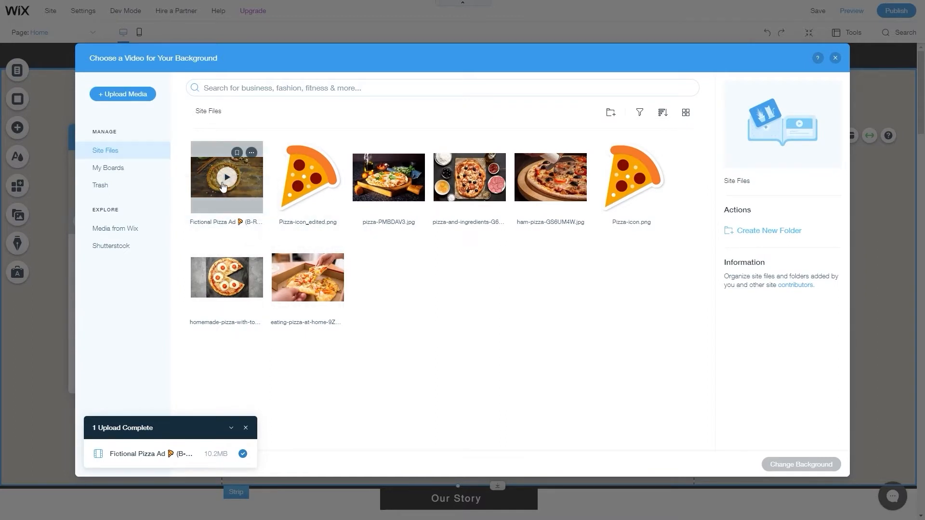
left_click(221, 206)
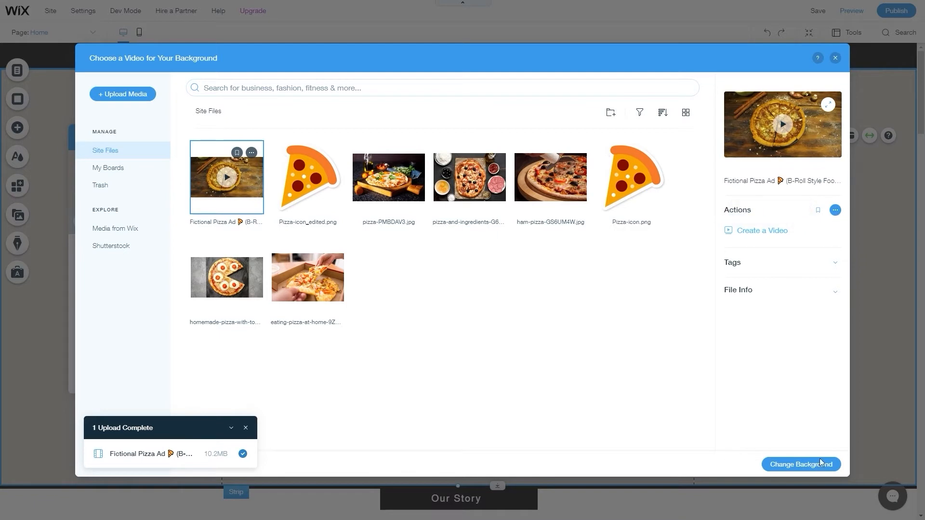
left_click(801, 464)
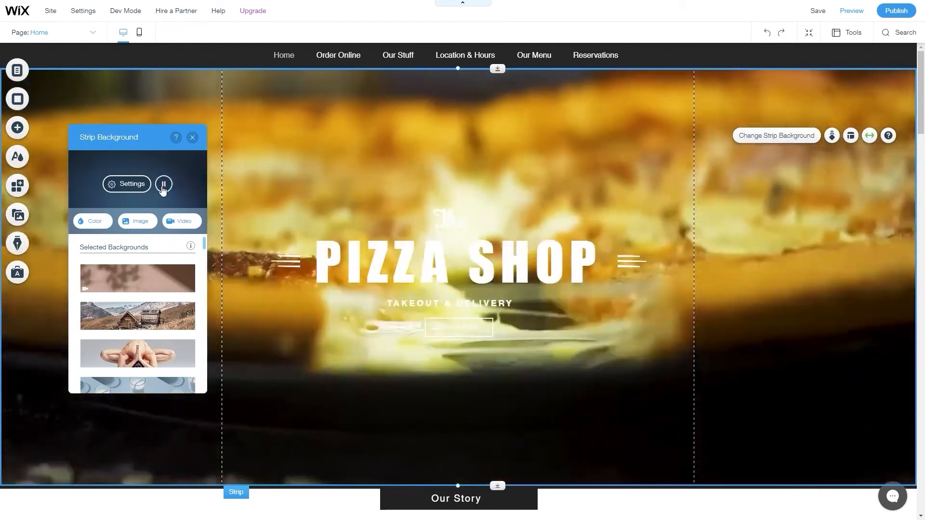
left_click(164, 184)
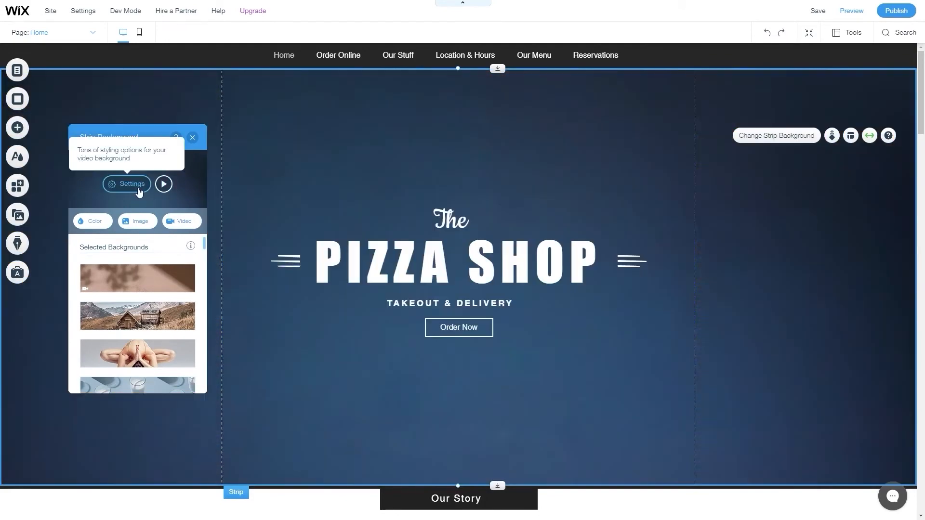
left_click(130, 184)
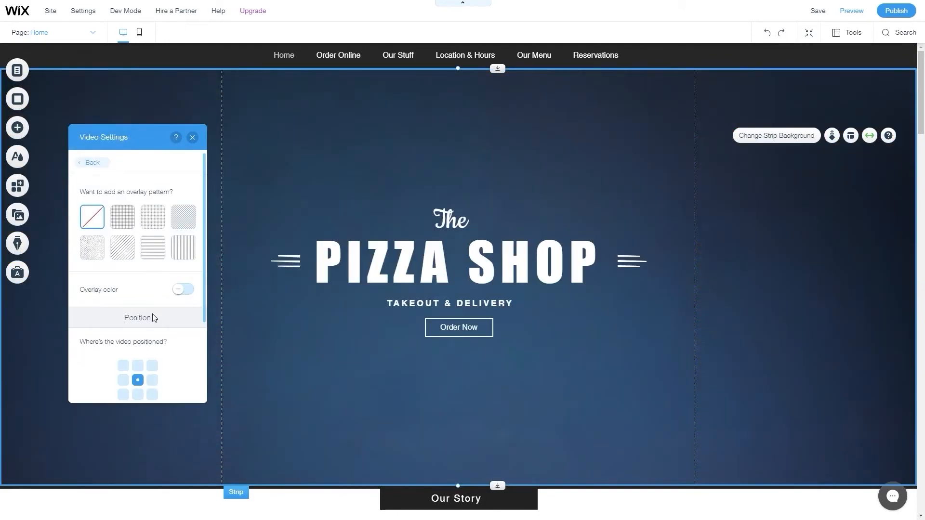
Anchor the background video at the left-middle position.
scroll(154, 318, "down", 1)
left_click(153, 333)
left_click(123, 334)
scroll(184, 311, "up", 1)
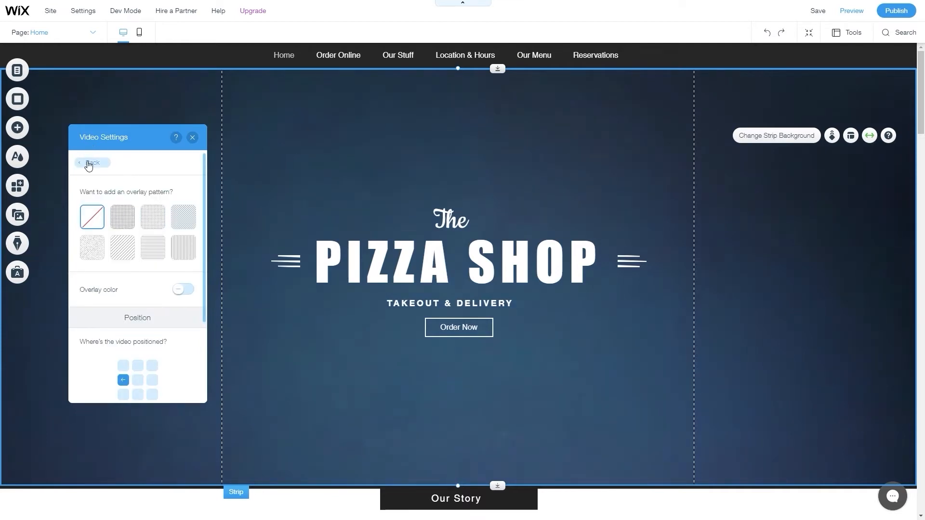
Give the video a speckled noise overlay pattern after trying grid and line patterns.
left_click(124, 224)
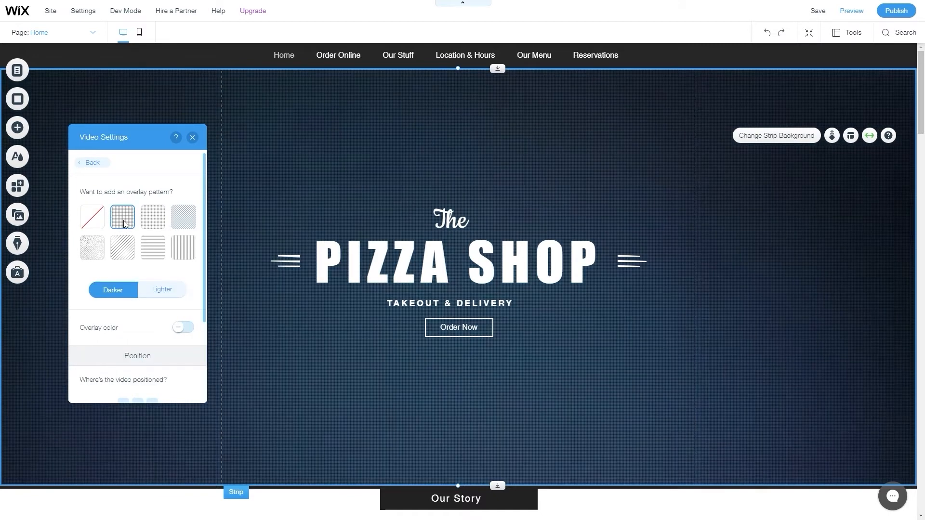
left_click(152, 223)
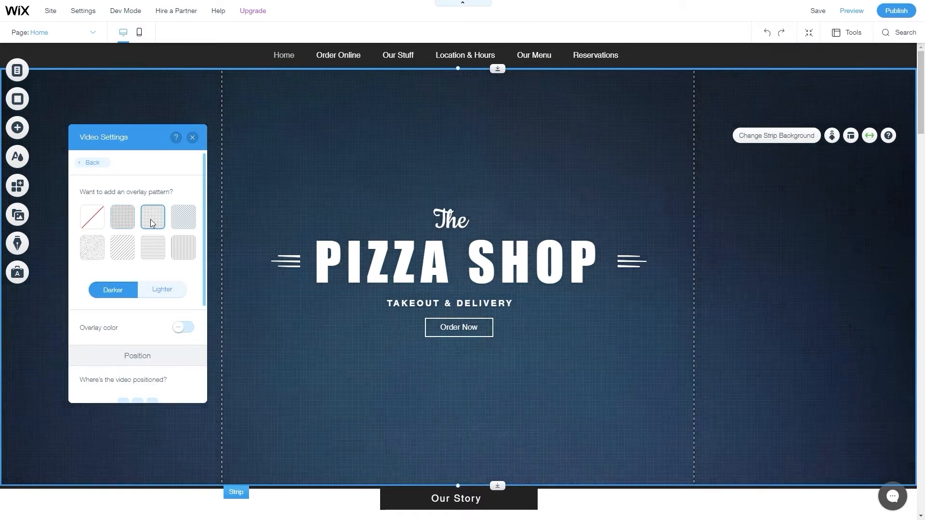
left_click(190, 226)
left_click(180, 258)
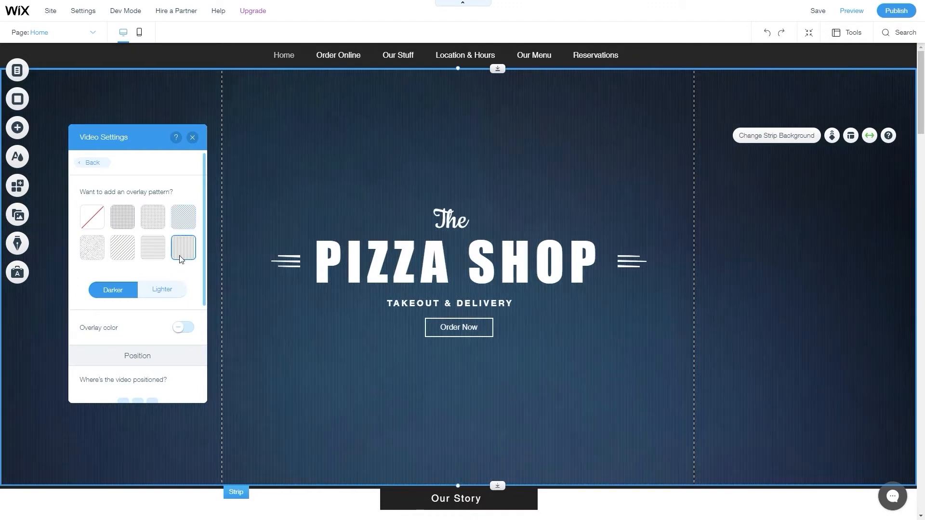
left_click(118, 256)
left_click(96, 249)
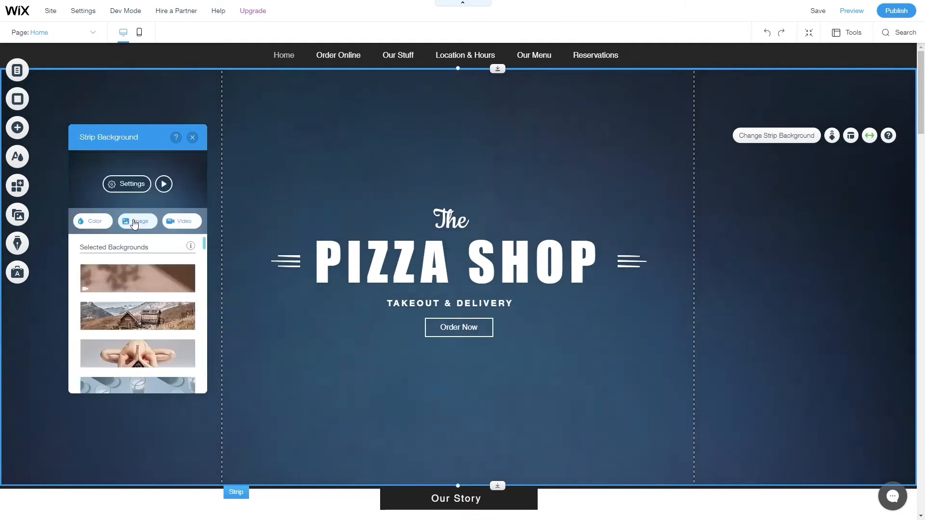
left_click(133, 222)
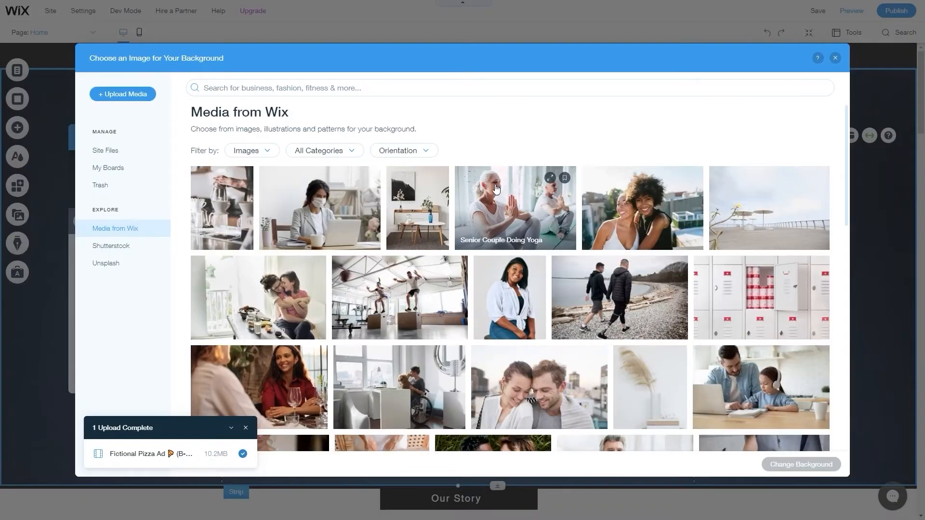
Replace the strip background with the pizza-and-ingredients photo from Site Files.
left_click(112, 152)
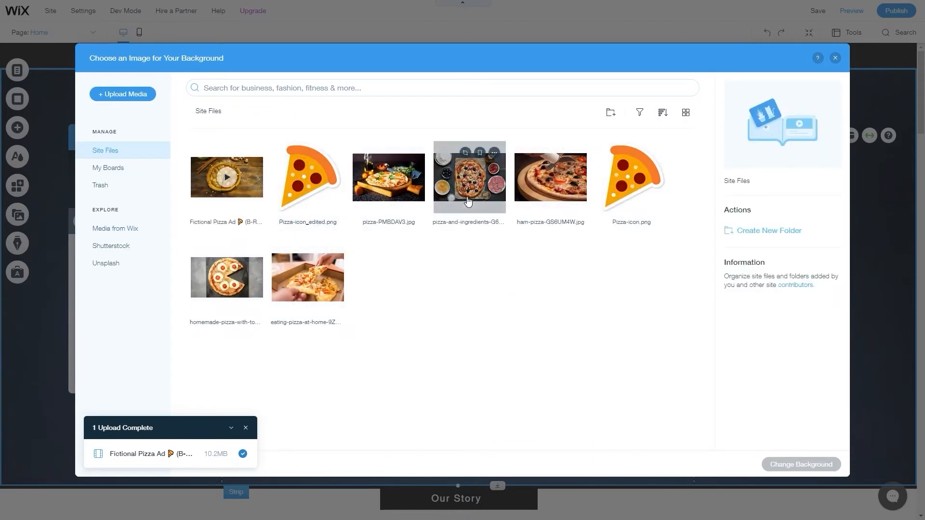
left_click(469, 195)
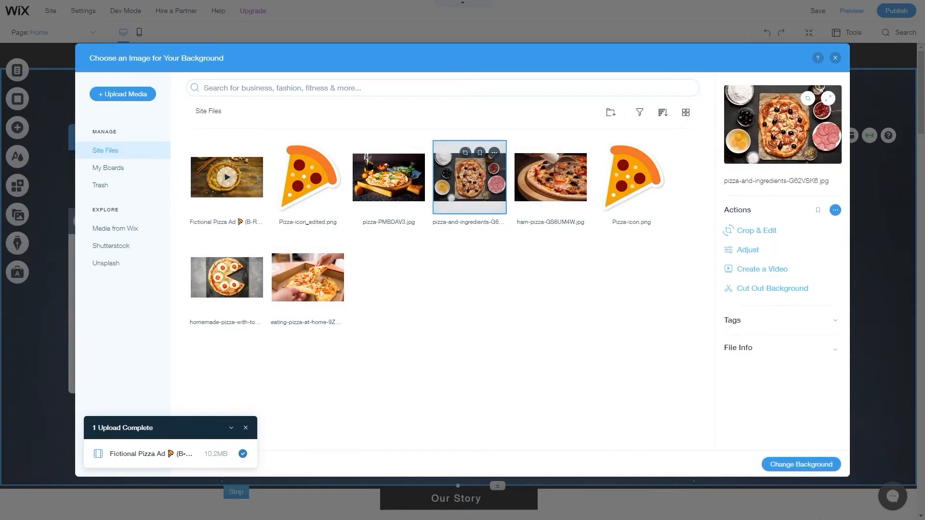
left_click(810, 466)
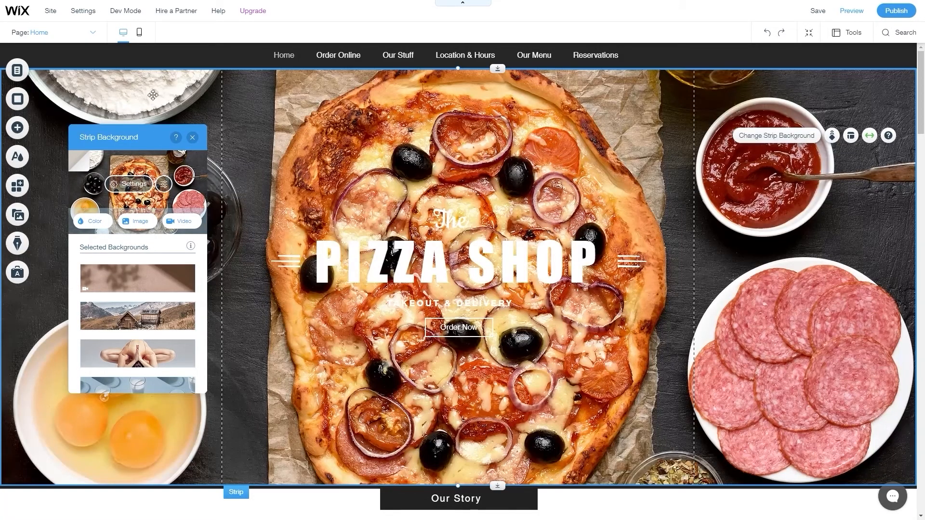
Try Romantic, Mellow, Washed, Bright, Black & White, Tropical, Crisp and Faded filters on the photo.
left_click(163, 184)
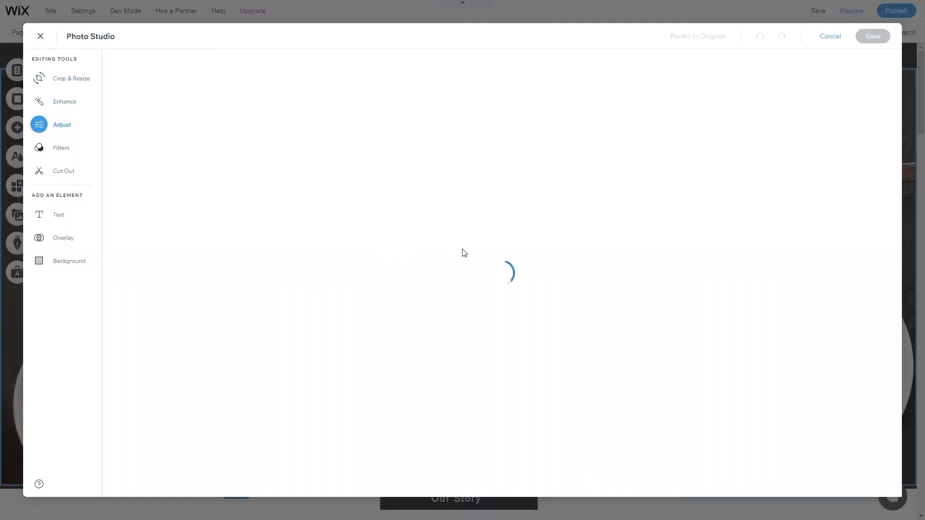
left_click(62, 148)
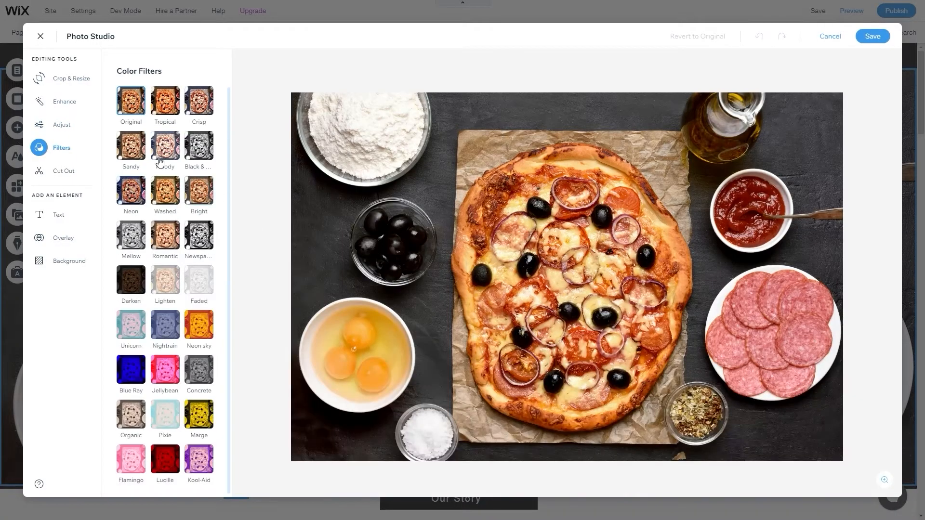
left_click(167, 248)
left_click(137, 246)
left_click(165, 198)
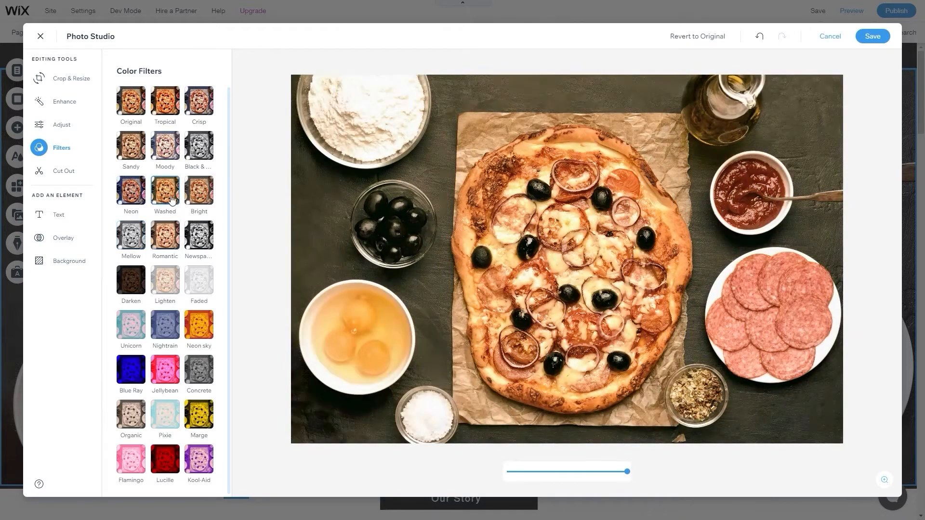
left_click(199, 200)
left_click(199, 158)
left_click(167, 112)
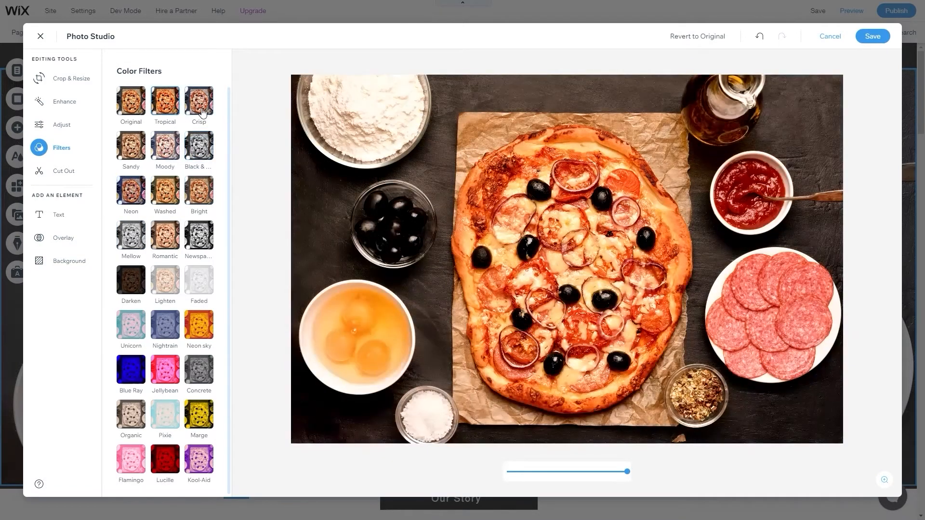
left_click(200, 112)
left_click(201, 279)
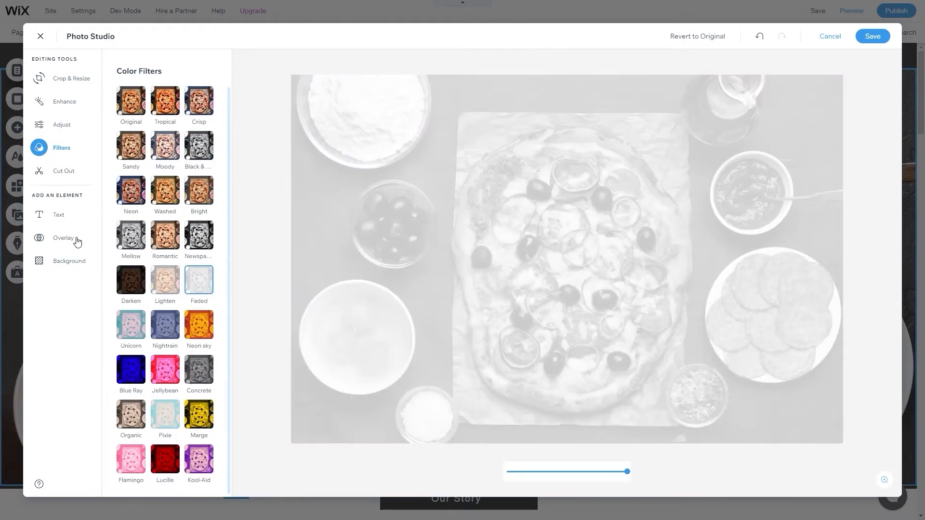
left_click(132, 111)
left_click(169, 106)
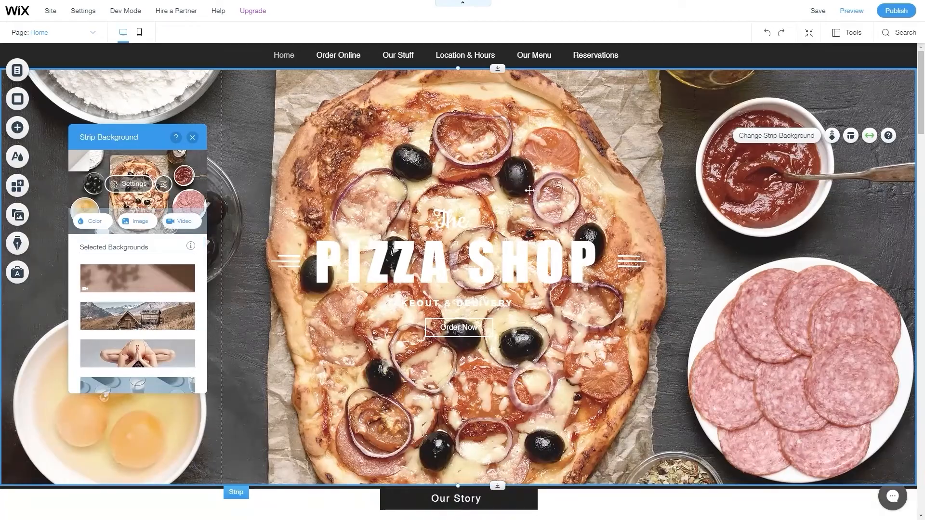
Restore the Fictional Pizza Ad video as the playing strip background and close the panel.
left_click(182, 226)
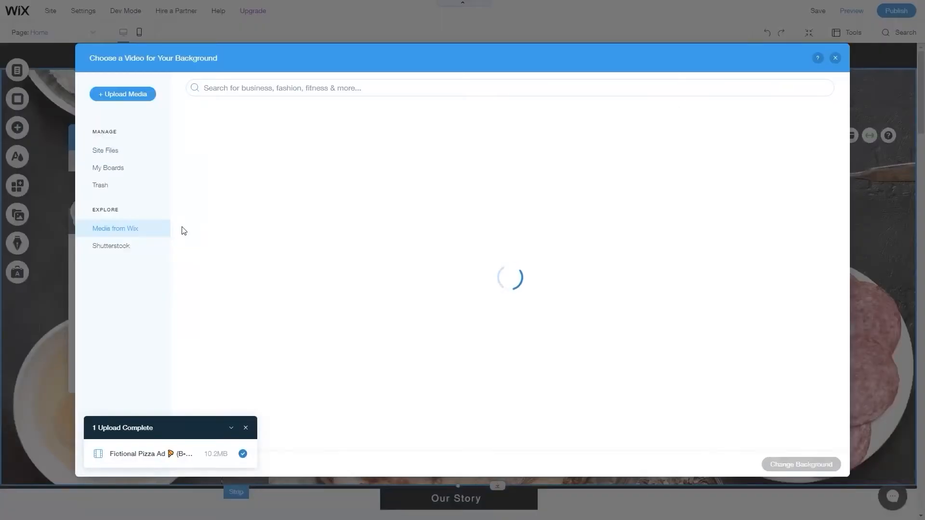
left_click(109, 153)
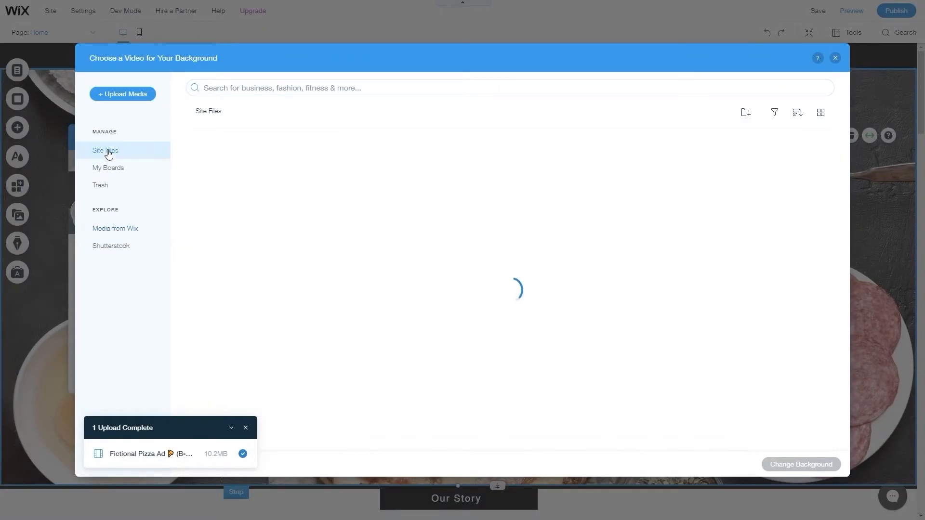
left_click(308, 178)
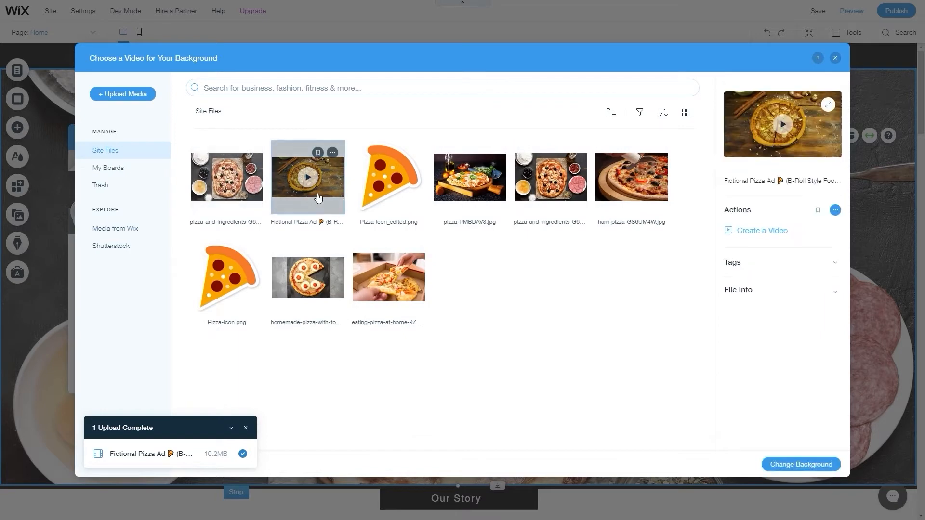
left_click(801, 465)
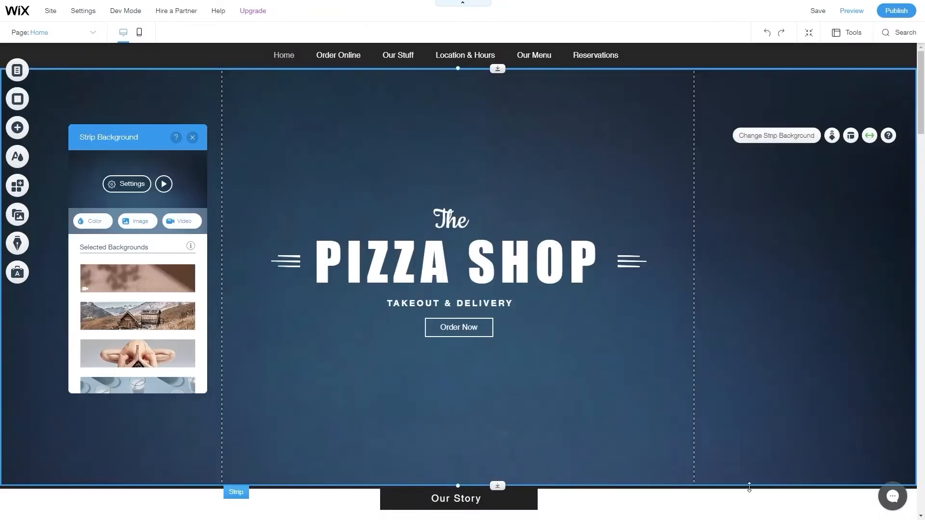
left_click(164, 184)
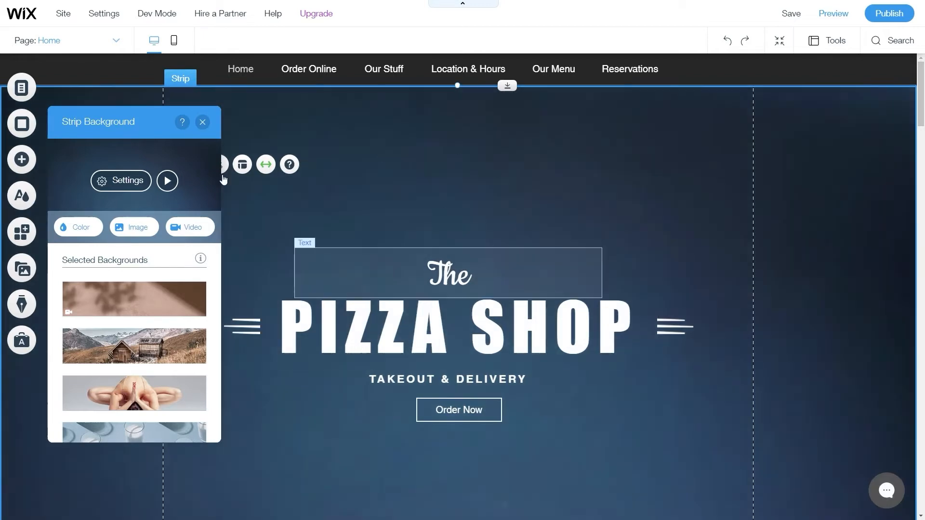
left_click(167, 181)
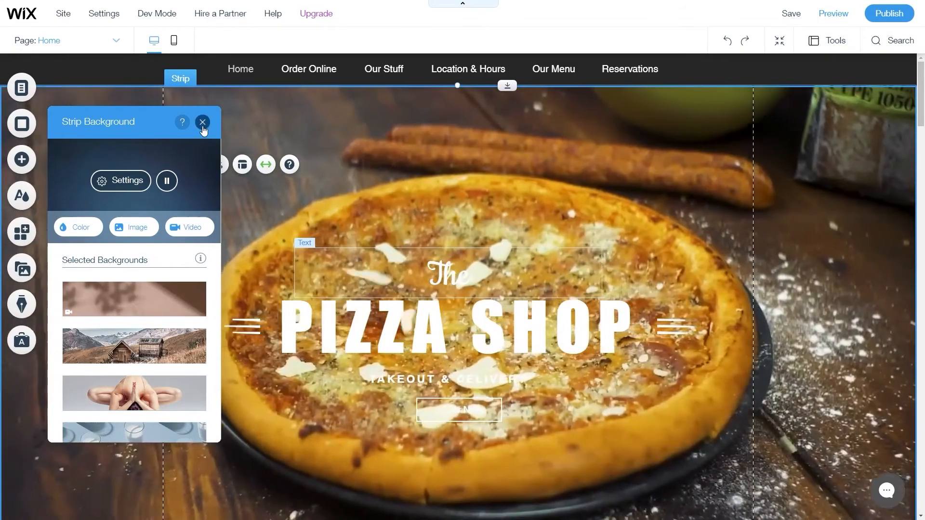
left_click(203, 122)
scroll(484, 229, "down", 10)
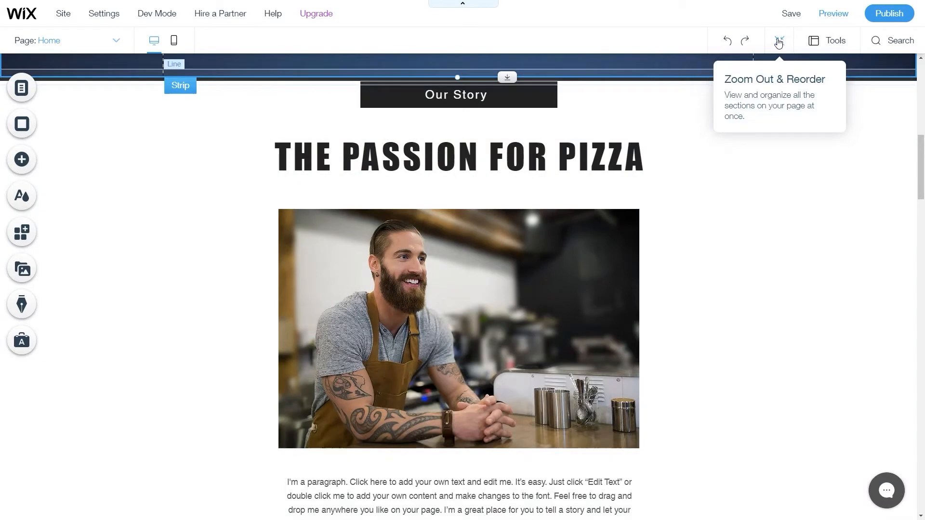
left_click(779, 42)
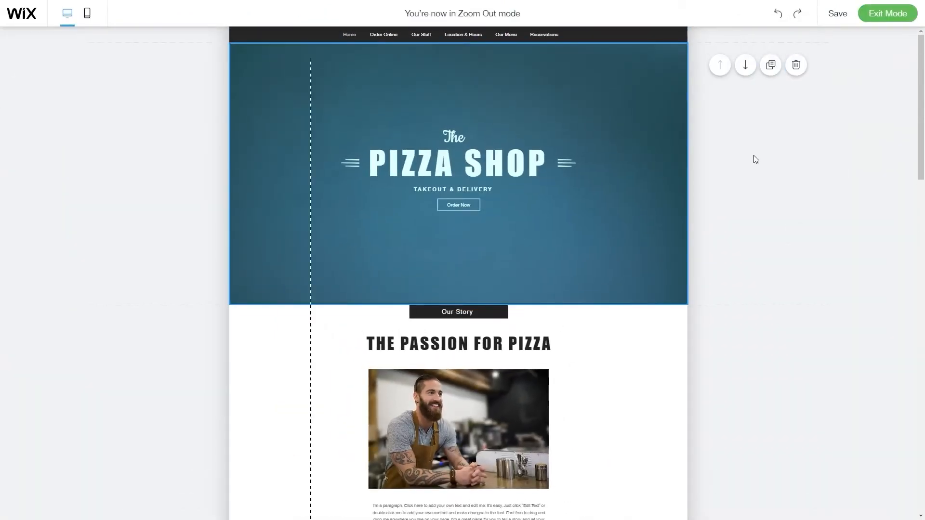
scroll(744, 179, "down", 3)
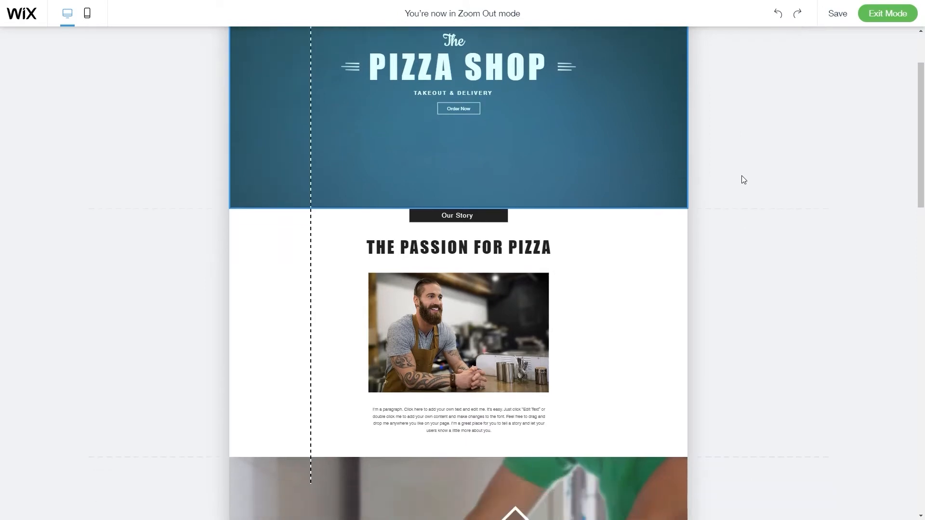
scroll(742, 183, "down", 7)
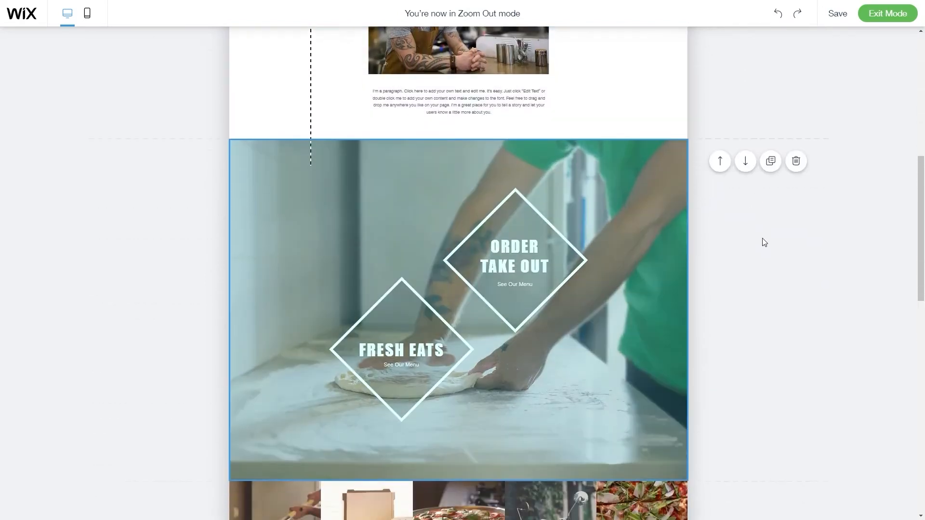
scroll(809, 243, "up", 1)
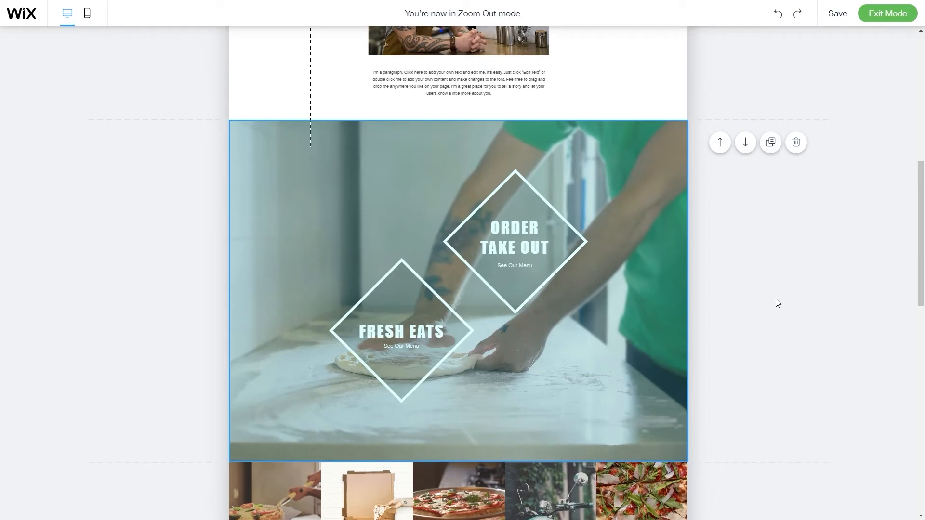
scroll(778, 302, "down", 4)
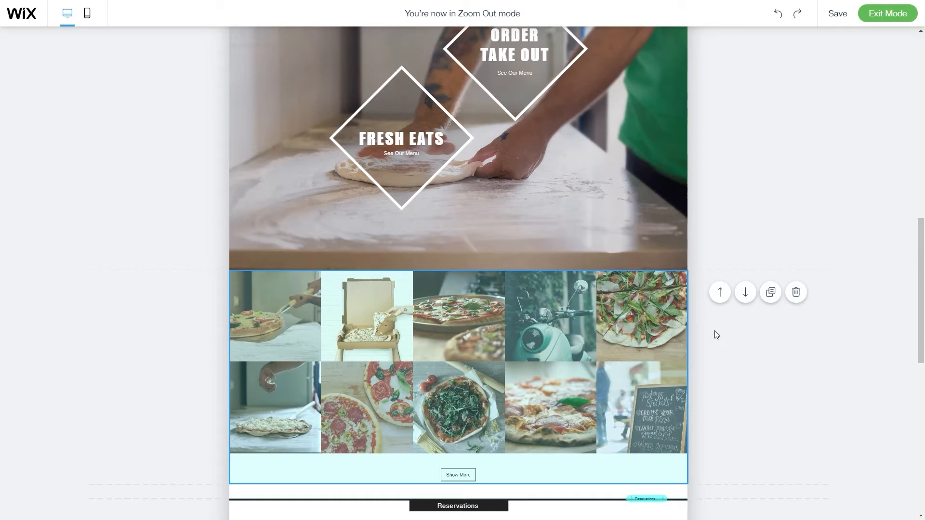
scroll(715, 334, "down", 7)
scroll(508, 376, "down", 2)
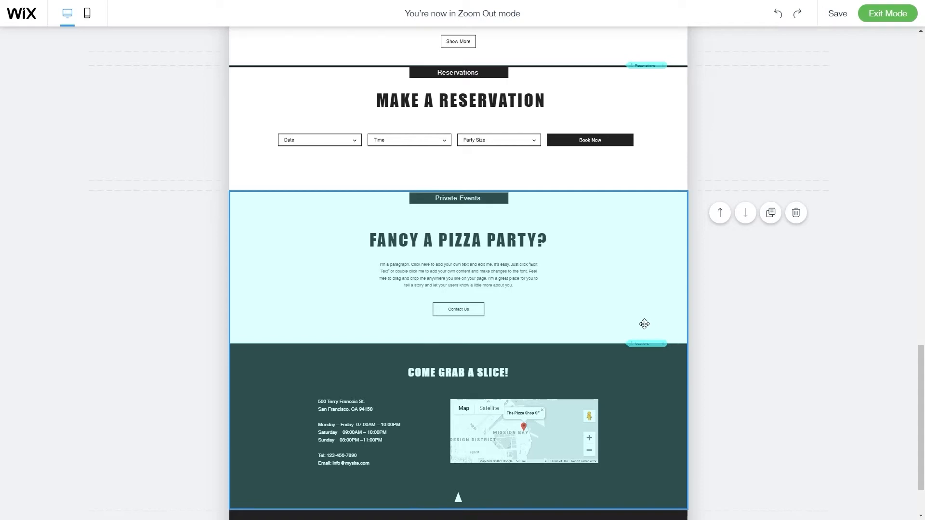
scroll(644, 324, "up", 5)
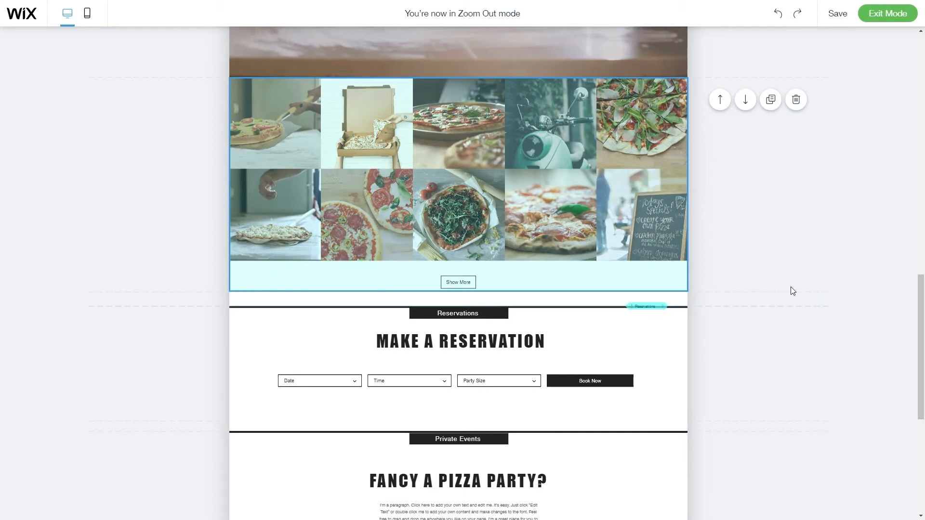
scroll(787, 301, "up", 4)
scroll(710, 173, "up", 12)
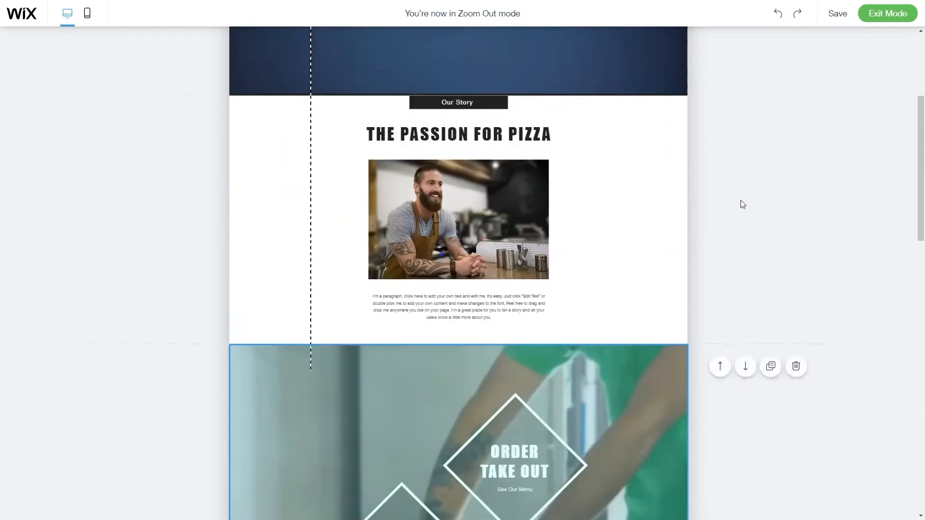
scroll(772, 220, "down", 8)
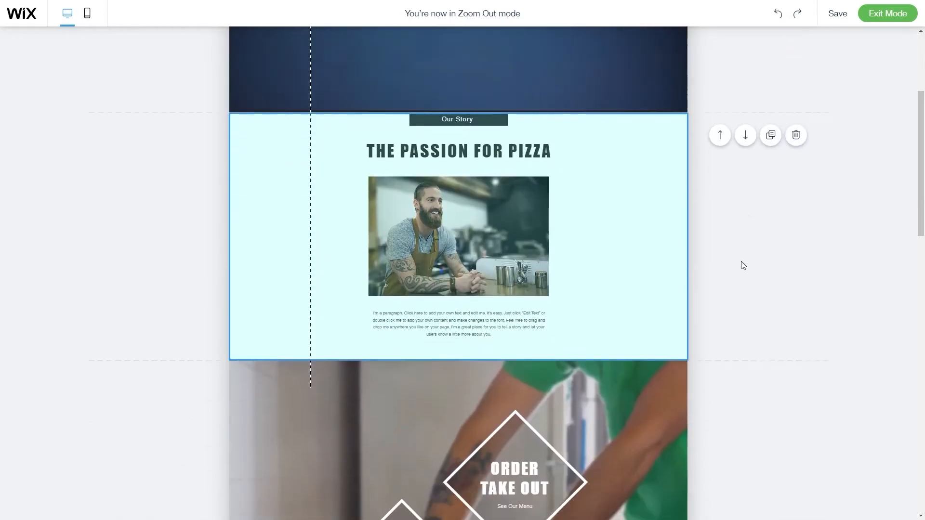
scroll(744, 273, "up", 2)
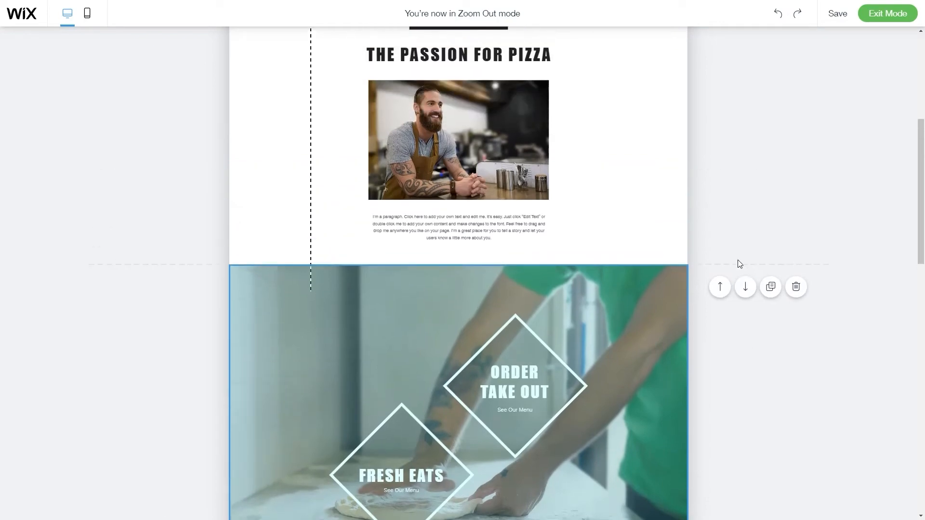
Move the Fresh Eats strip above Our Story and the photo gallery below Reservations.
left_click(720, 288)
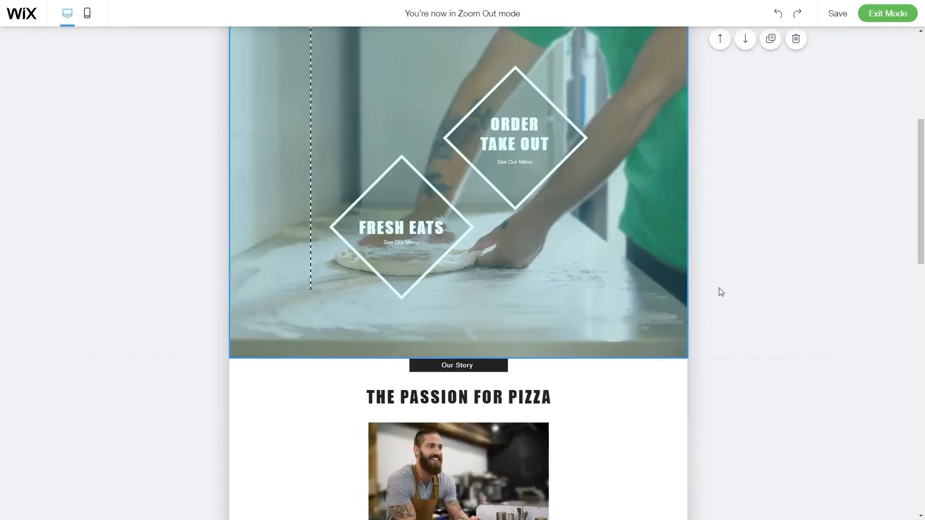
scroll(799, 261, "down", 8)
scroll(799, 261, "down", 5)
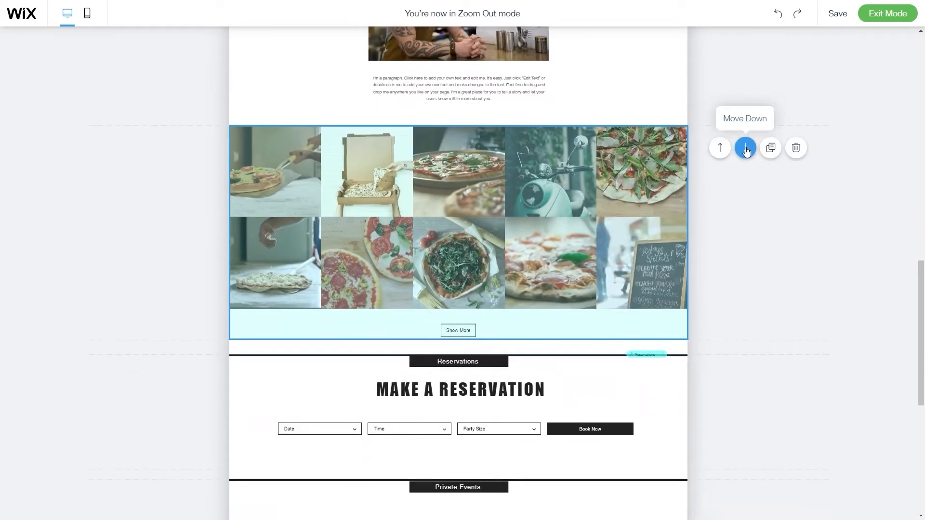
left_click(745, 149)
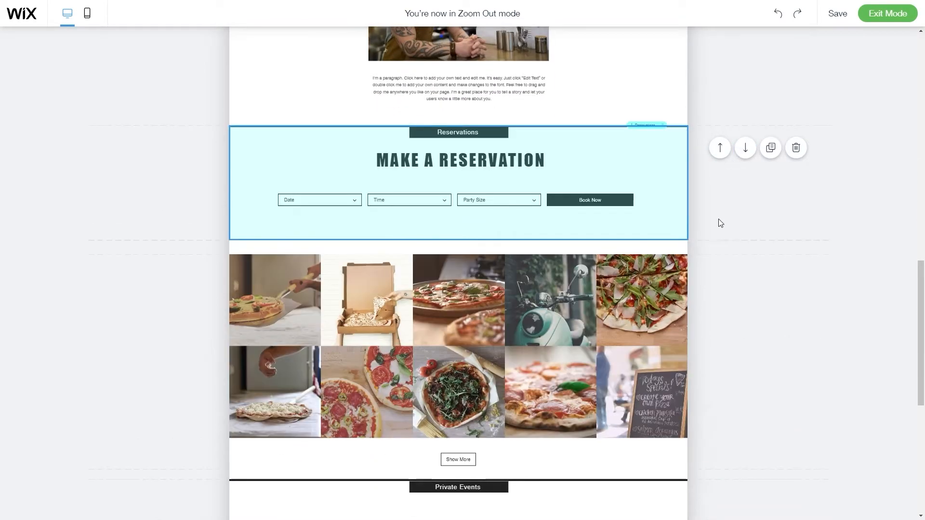
scroll(727, 222, "down", 2)
scroll(723, 255, "up", 4)
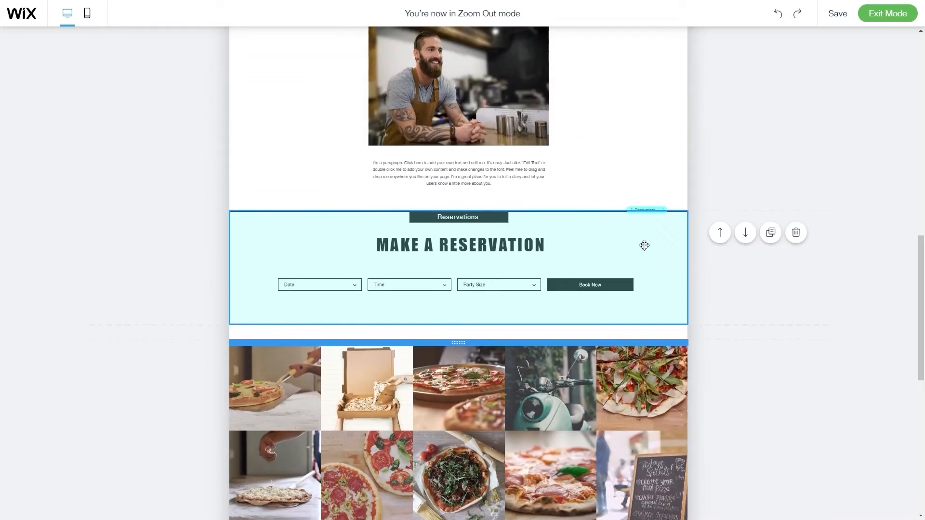
scroll(722, 253, "up", 1)
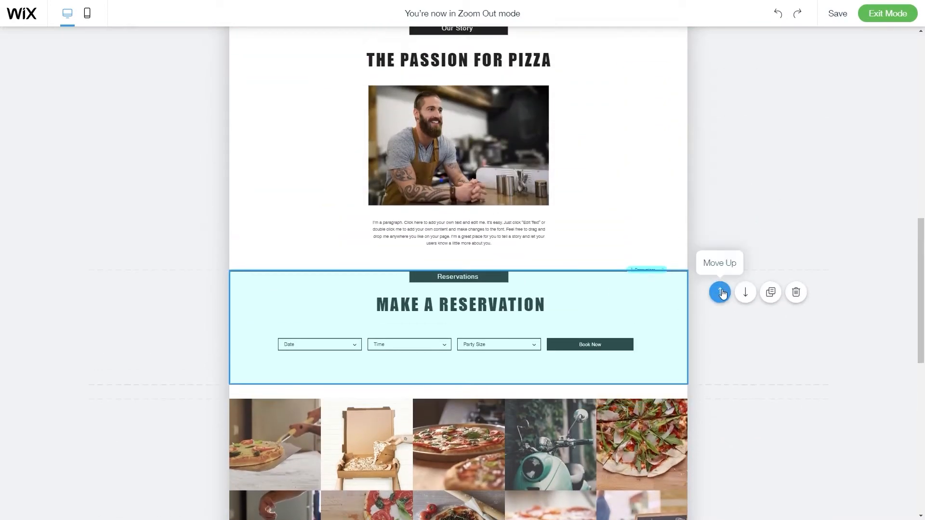
Move Make a Reservation above Our Story and review the new section order.
left_click(720, 292)
scroll(709, 279, "up", 7)
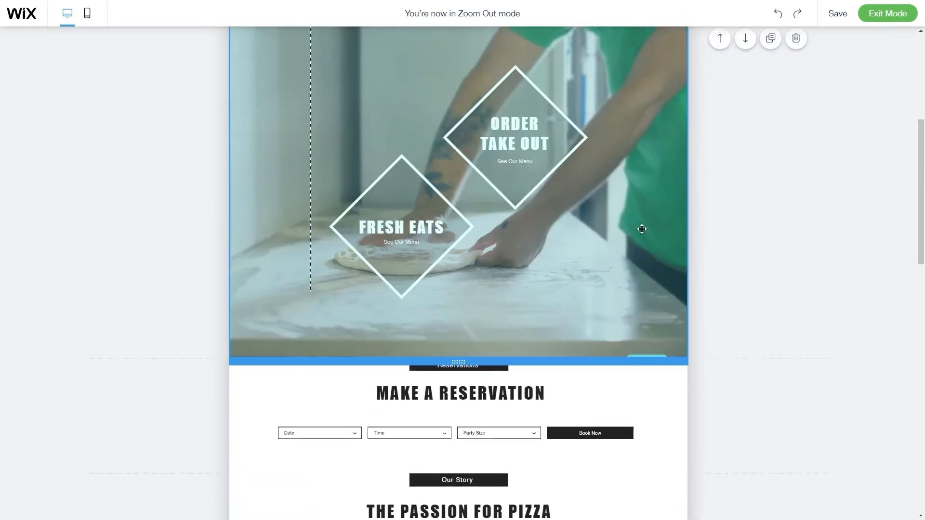
scroll(547, 140, "up", 3)
scroll(554, 320, "down", 4)
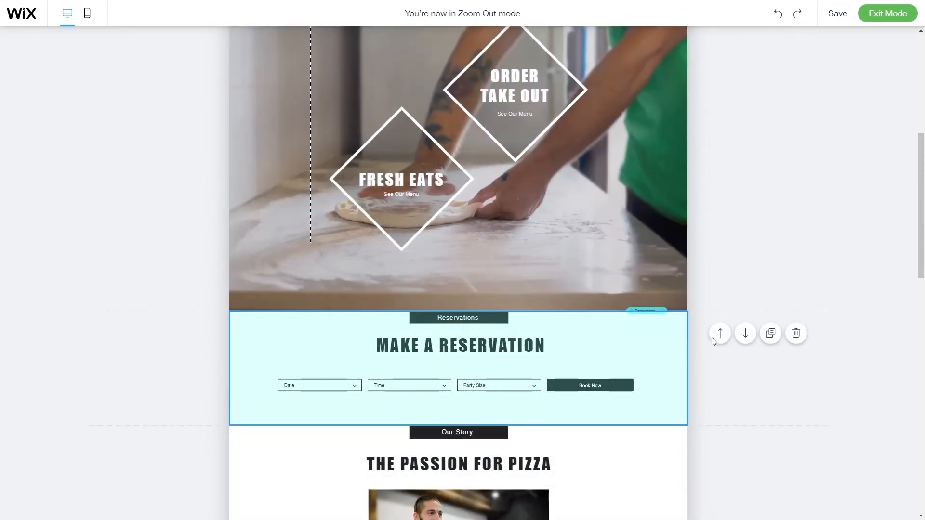
scroll(722, 380, "down", 10)
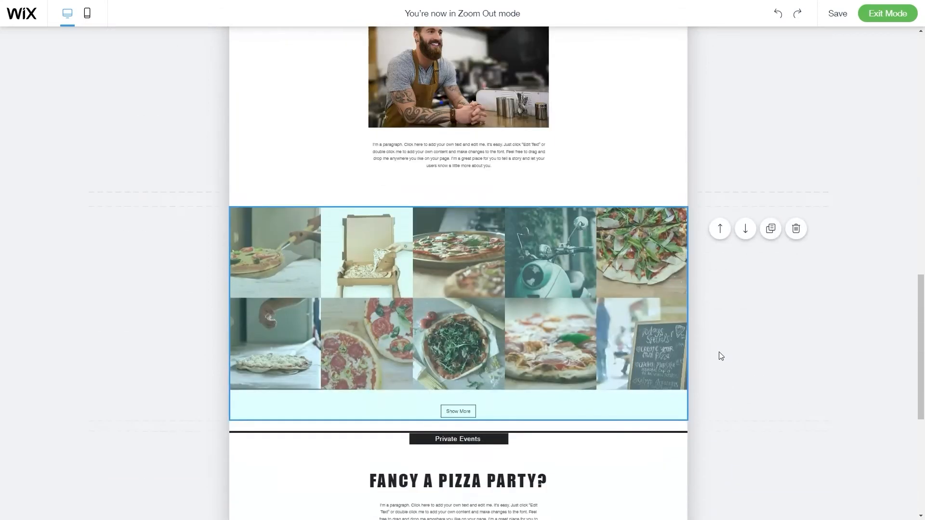
scroll(721, 356, "down", 3)
scroll(559, 216, "up", 1)
scroll(653, 341, "down", 2)
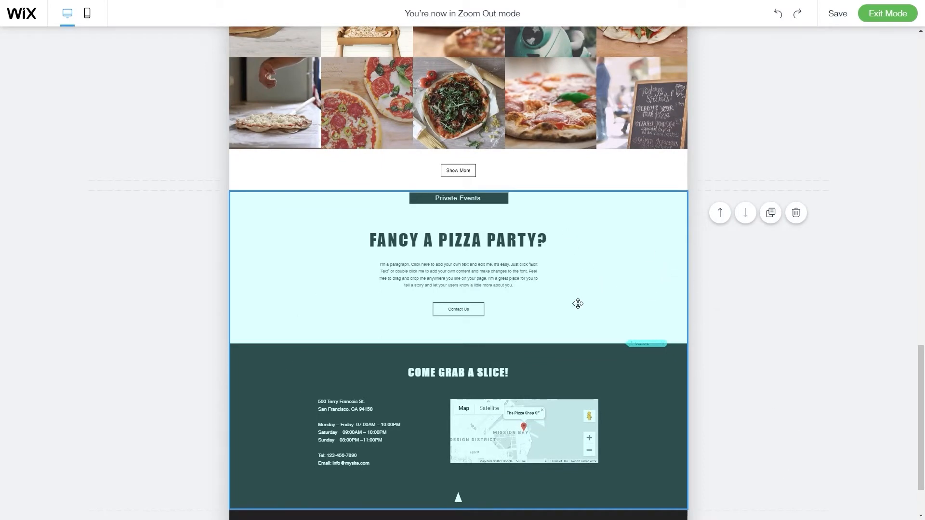
scroll(675, 322, "up", 10)
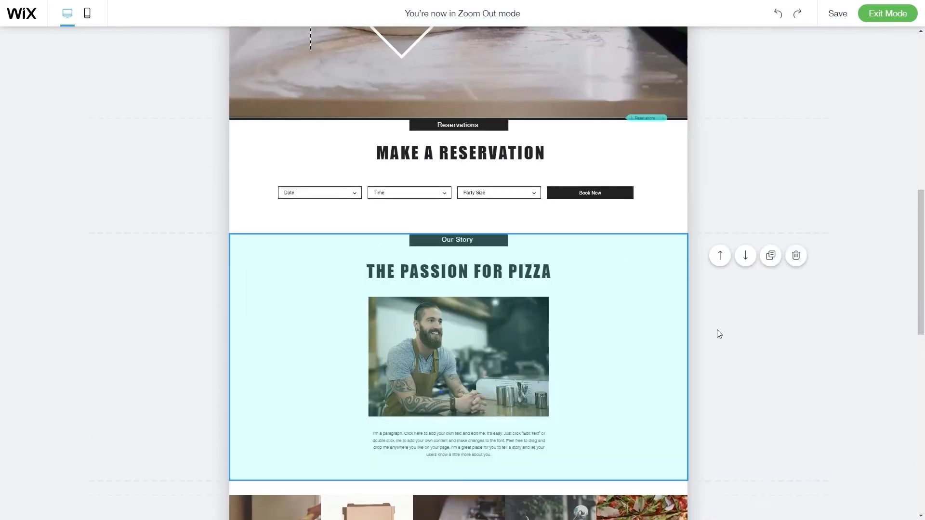
Duplicate THE PASSION FOR PIZZA section and check the copy placed beneath it.
left_click(771, 256)
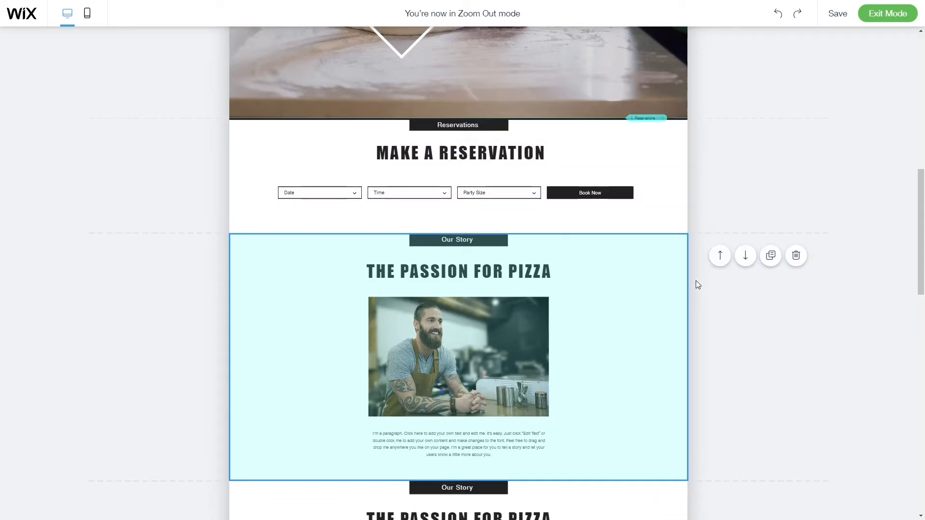
scroll(487, 239, "down", 3)
scroll(586, 260, "up", 3)
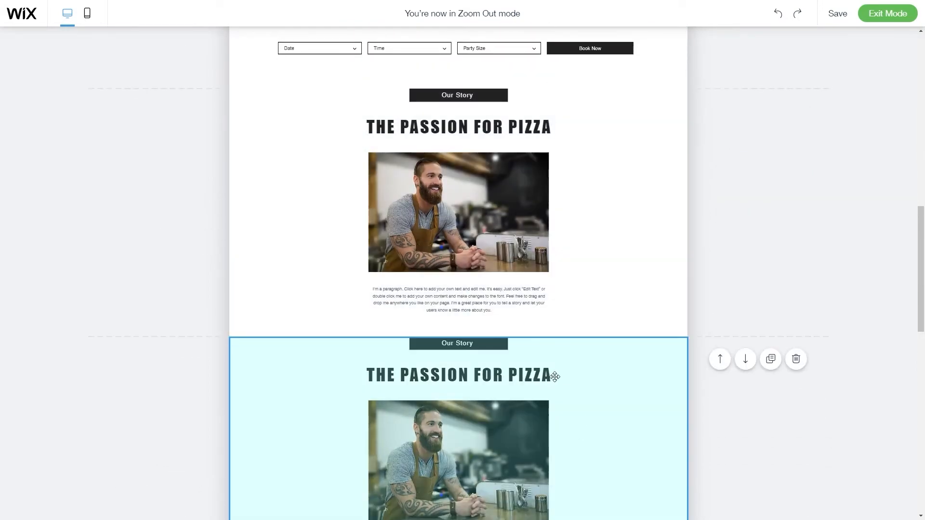
scroll(568, 386, "down", 3)
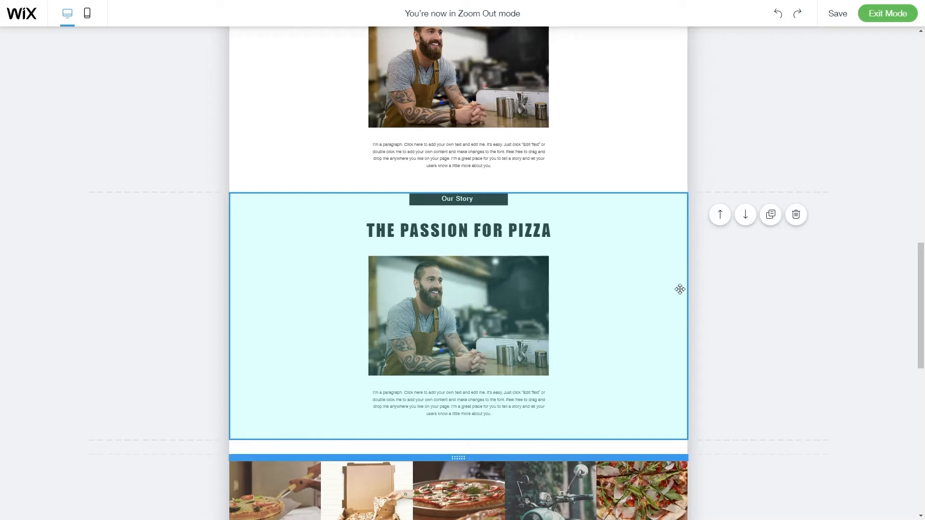
scroll(750, 236, "up", 10)
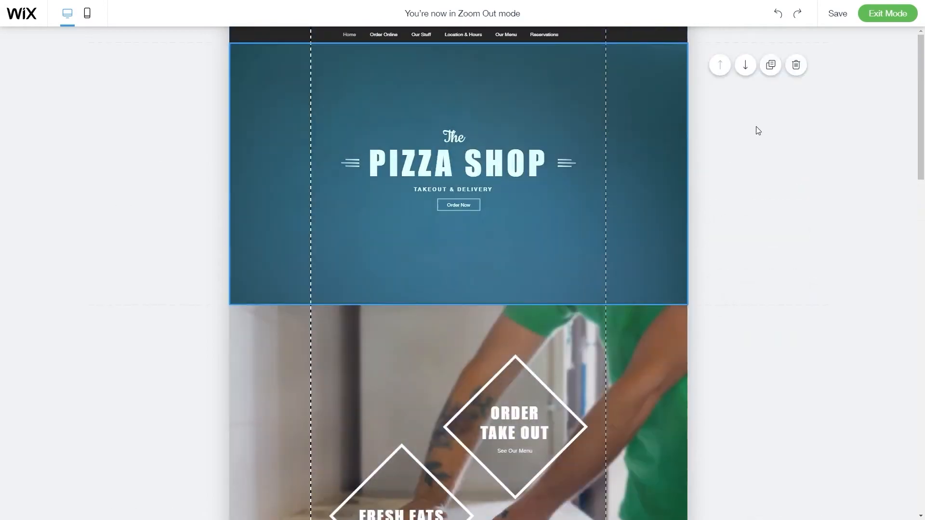
Return to normal editing and select the THE PASSION FOR PIZZA heading.
left_click(871, 16)
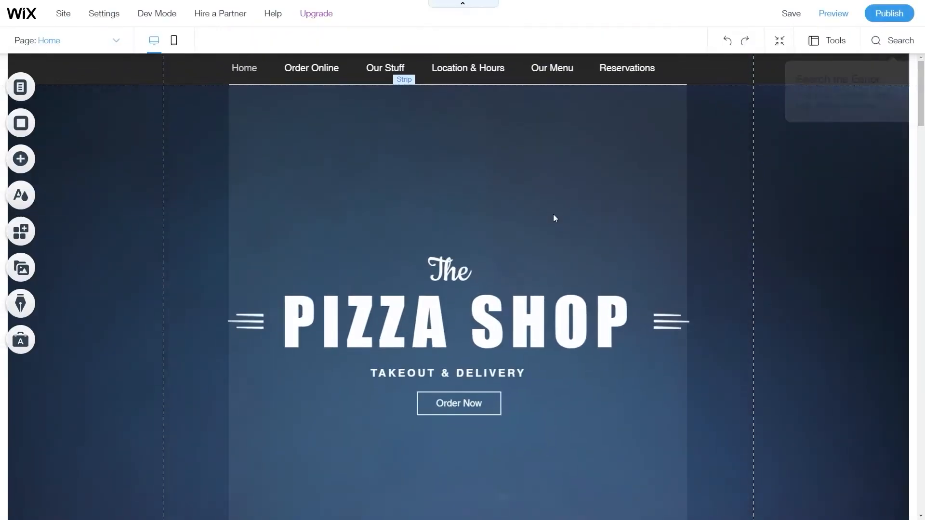
scroll(461, 236, "down", 4)
scroll(461, 236, "down", 15)
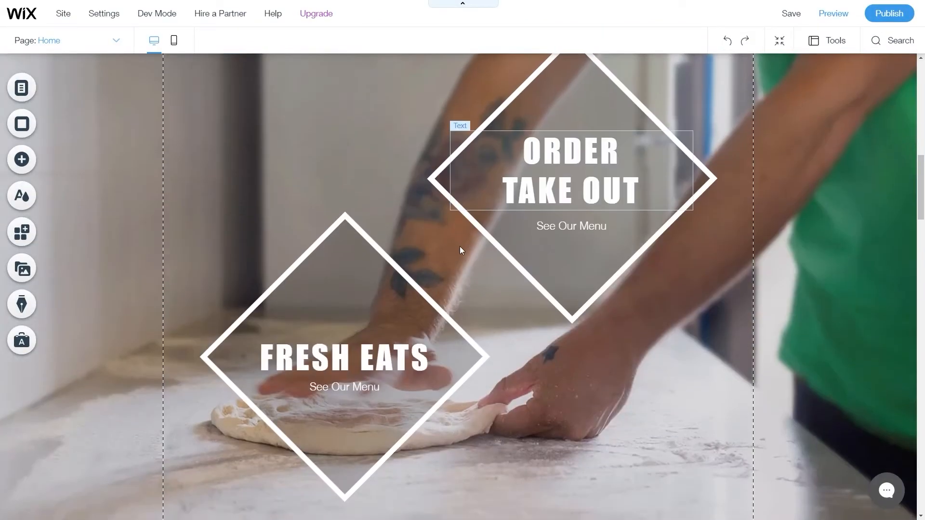
scroll(555, 344, "down", 7)
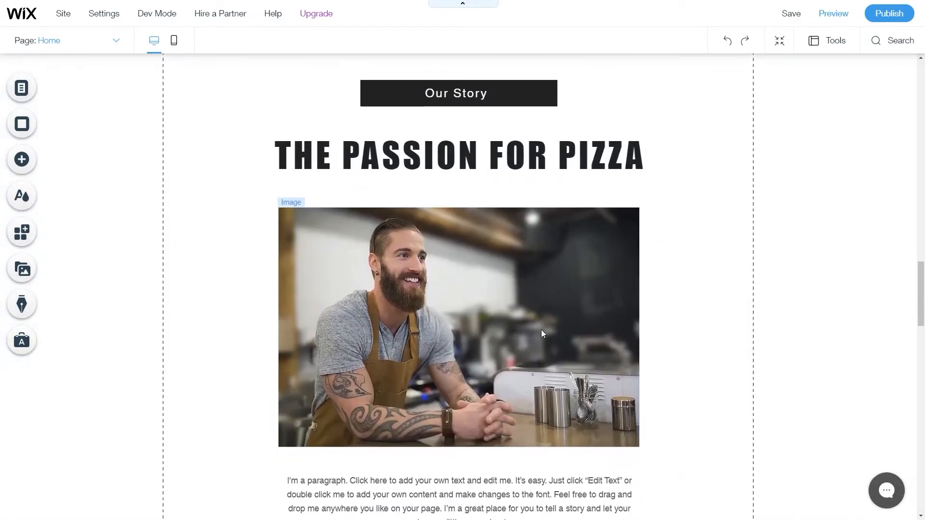
scroll(550, 328, "up", 1)
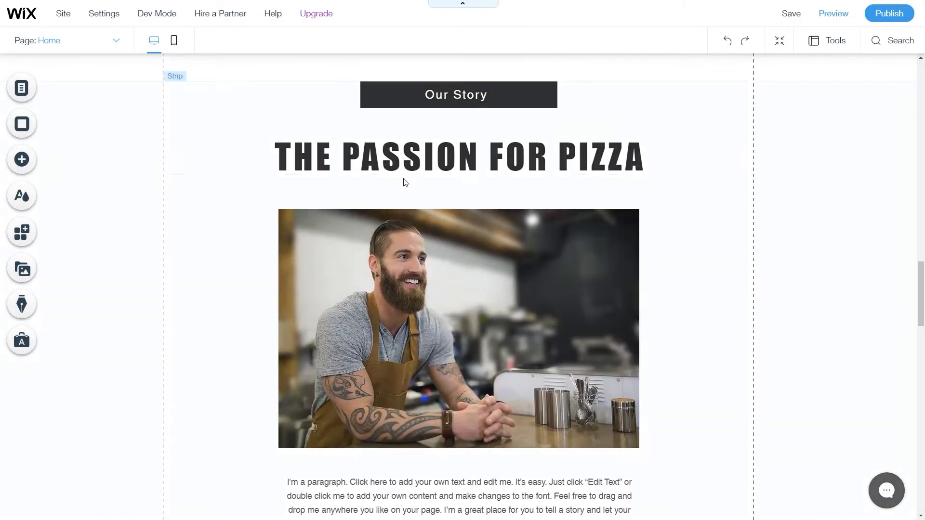
left_click(490, 164)
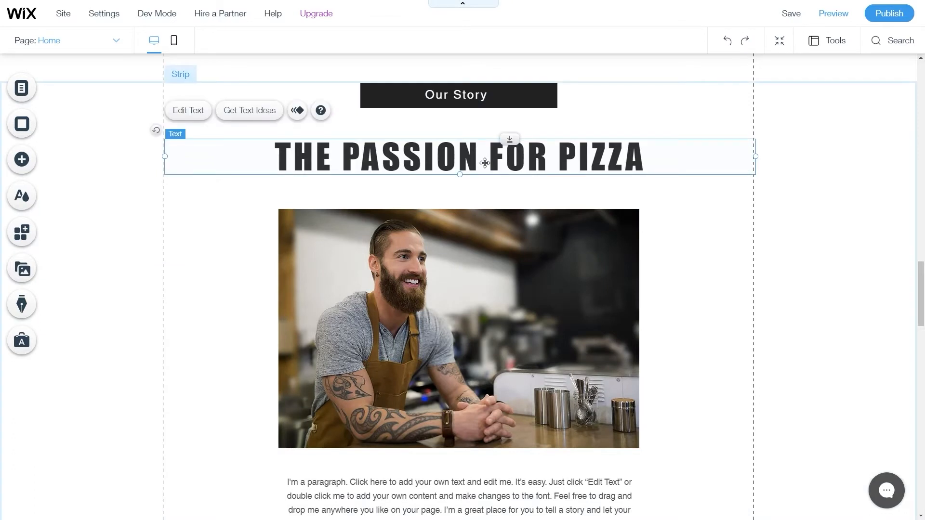
Change the heading's font from Impact to Jockey One in Text Settings.
left_click(188, 113)
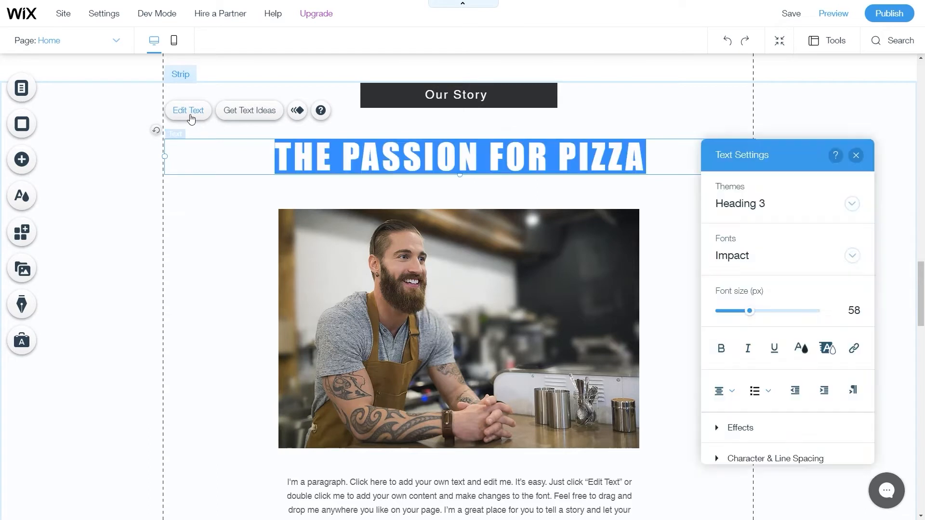
scroll(786, 270, "down", 1)
scroll(796, 354, "up", 1)
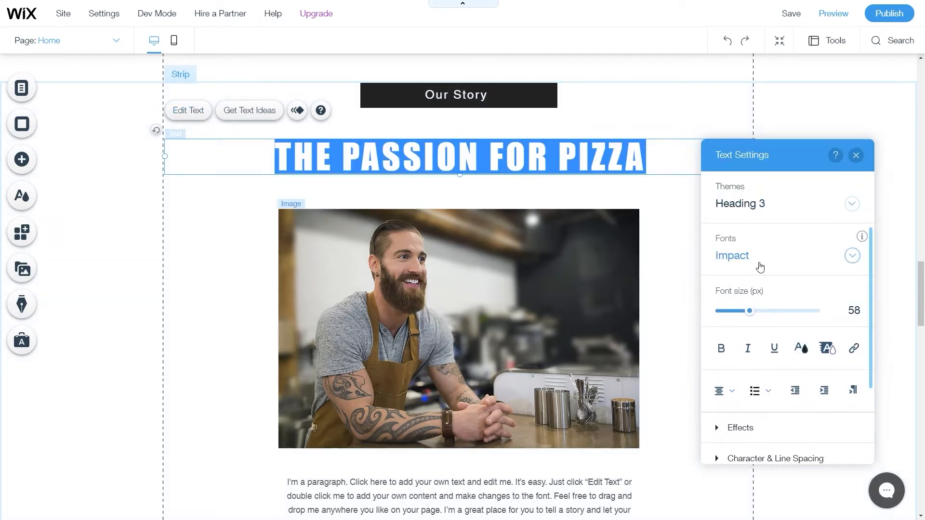
left_click(769, 260)
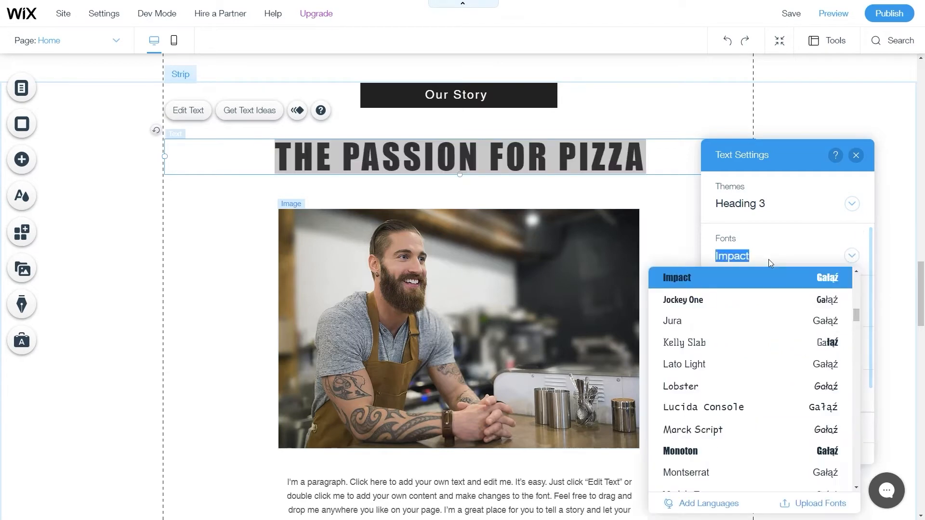
left_click(729, 309)
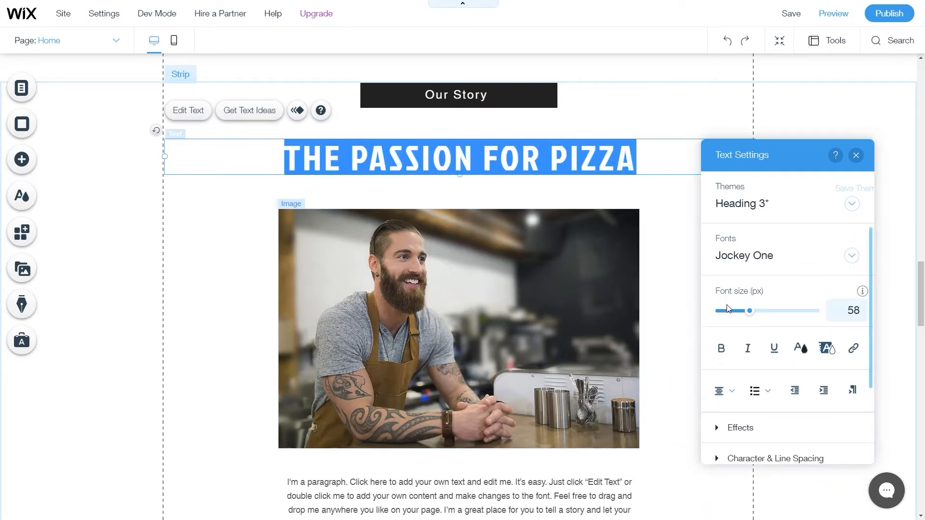
Reselect the heading and bring up its list of text themes.
left_click(192, 390)
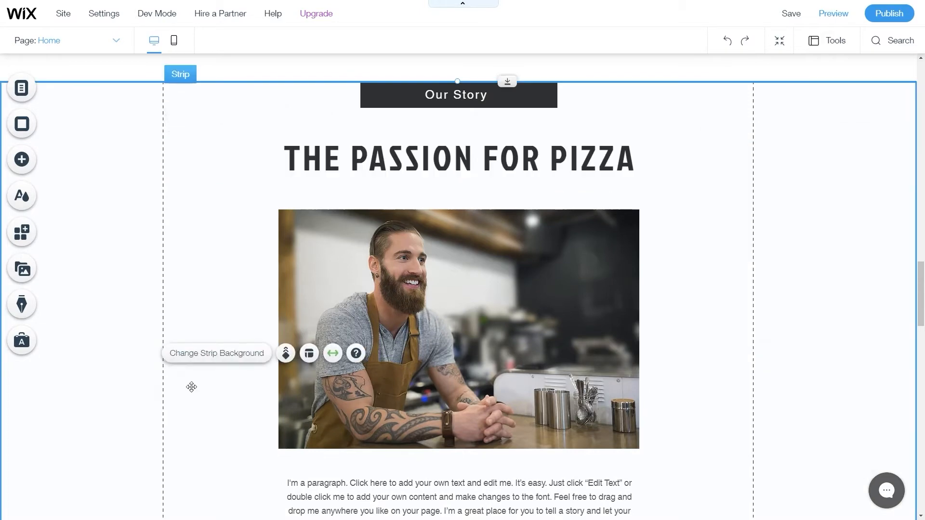
left_click(554, 173)
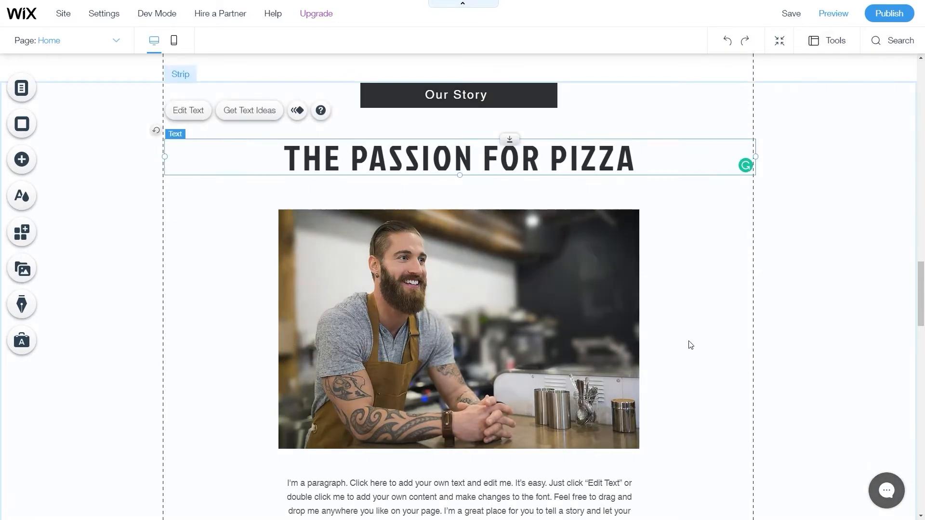
left_click(192, 112)
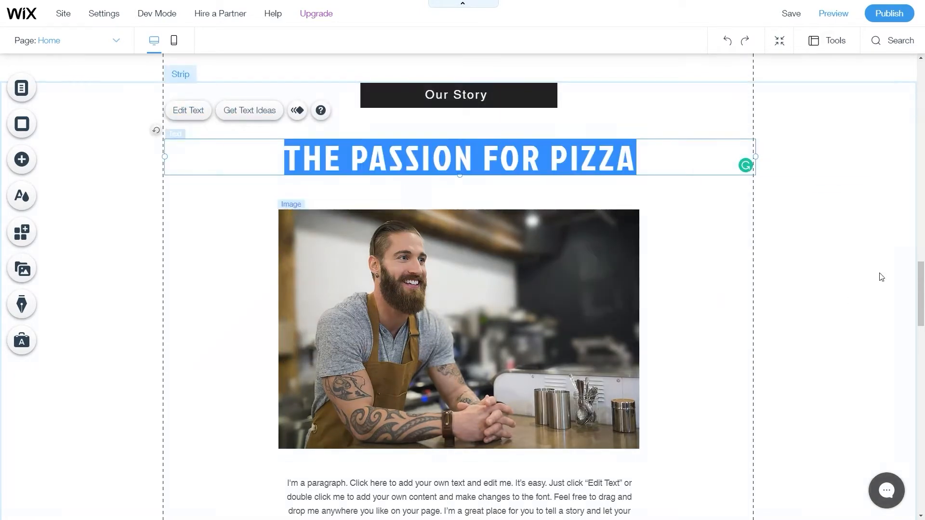
left_click(801, 211)
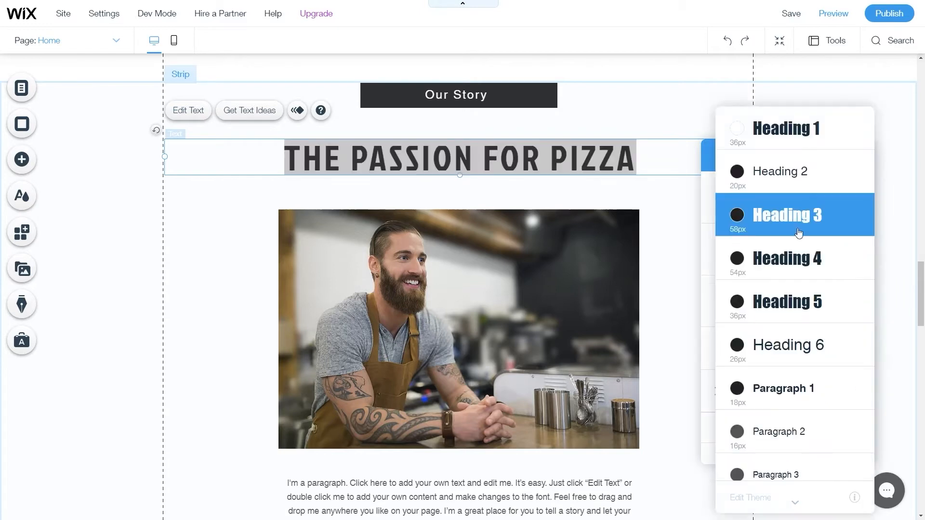
Try the Heading 4, 5 and 2 themes on the heading, then return it to Heading 3.
left_click(795, 259)
left_click(793, 212)
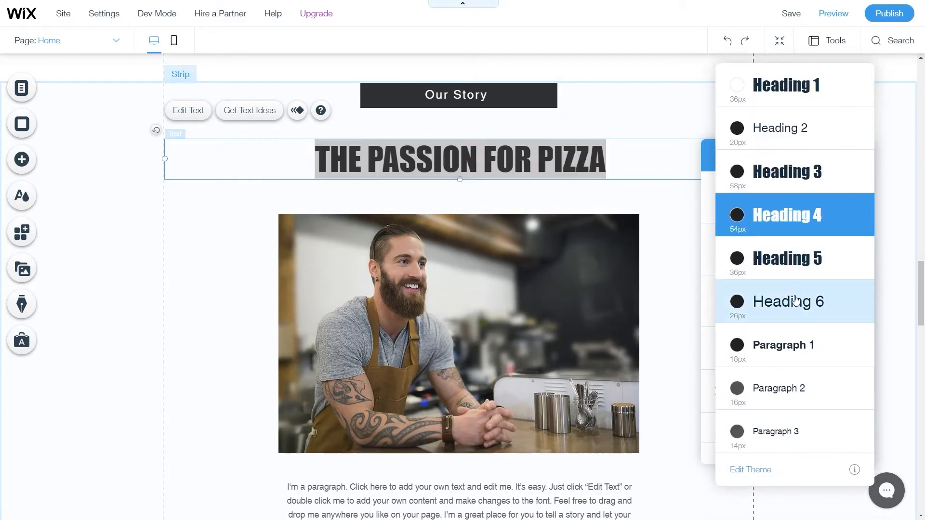
left_click(788, 258)
left_click(798, 203)
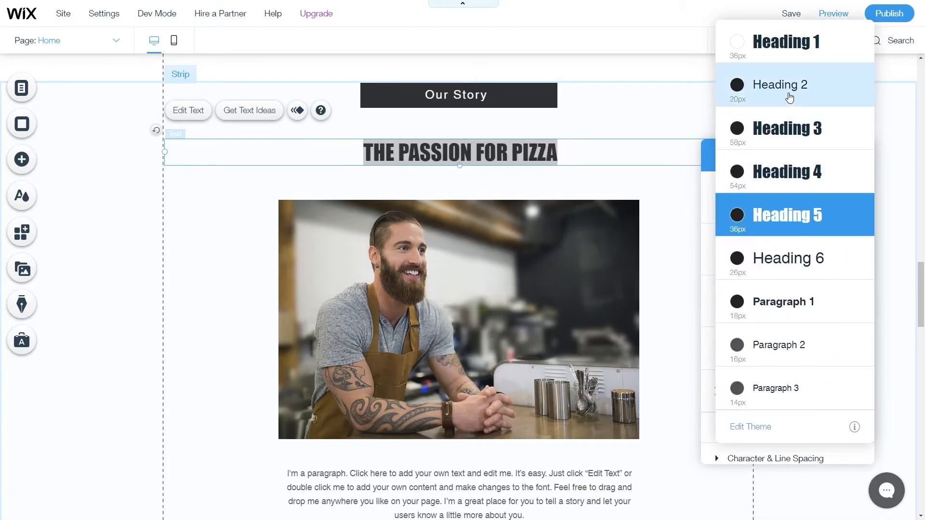
left_click(785, 105)
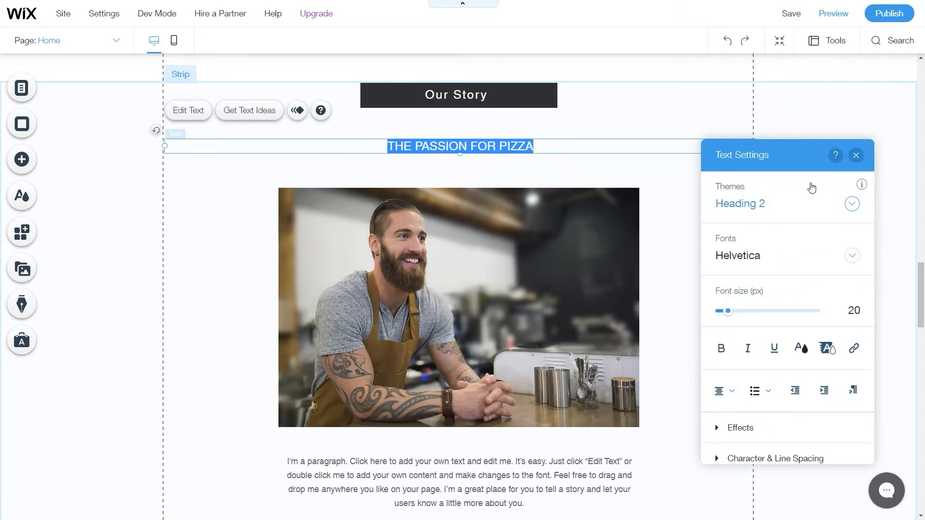
left_click(797, 208)
left_click(795, 260)
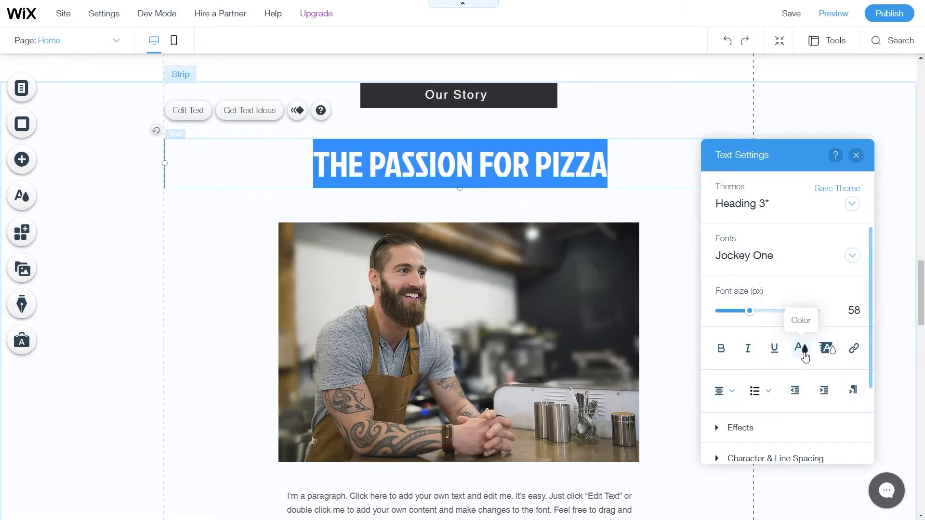
Colour the heading text with the orange site colour.
left_click(800, 347)
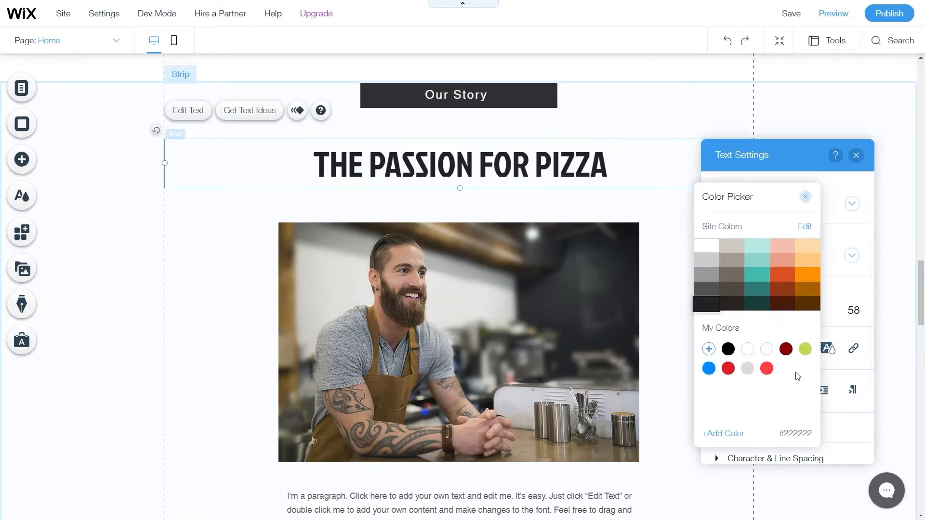
left_click(807, 279)
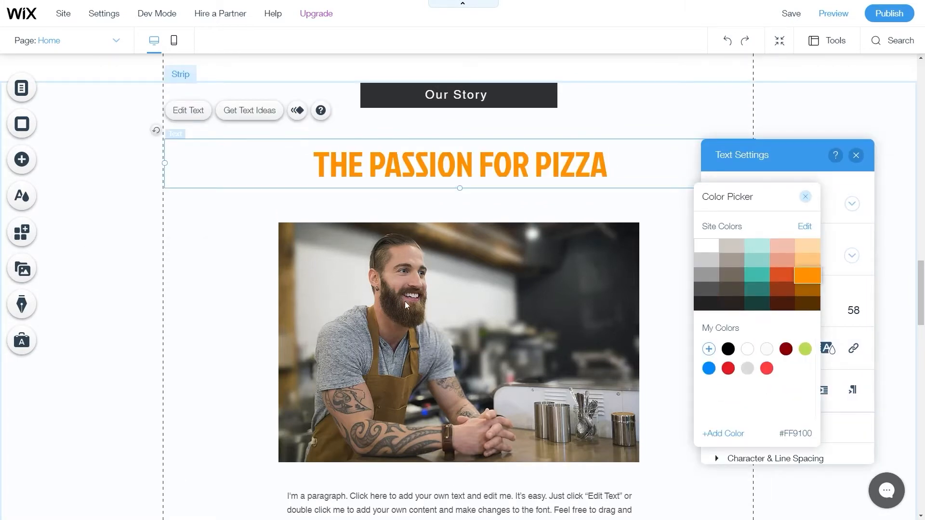
left_click(866, 448)
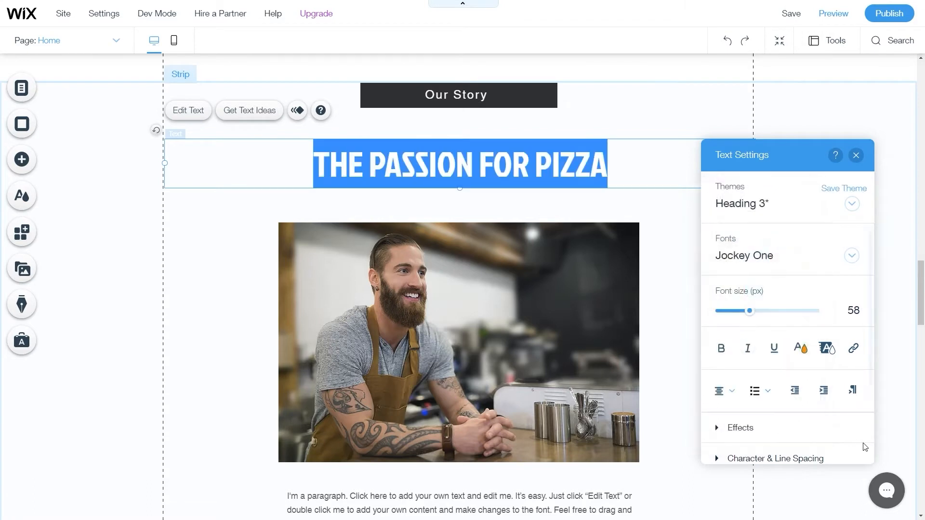
Set the heading's character spacing to 0.25 and check the result.
scroll(754, 429, "down", 2)
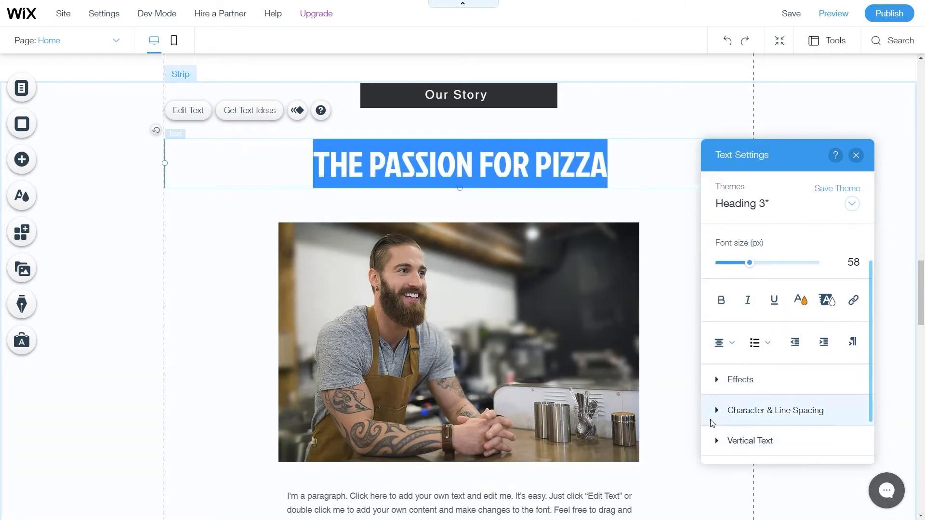
left_click(718, 418)
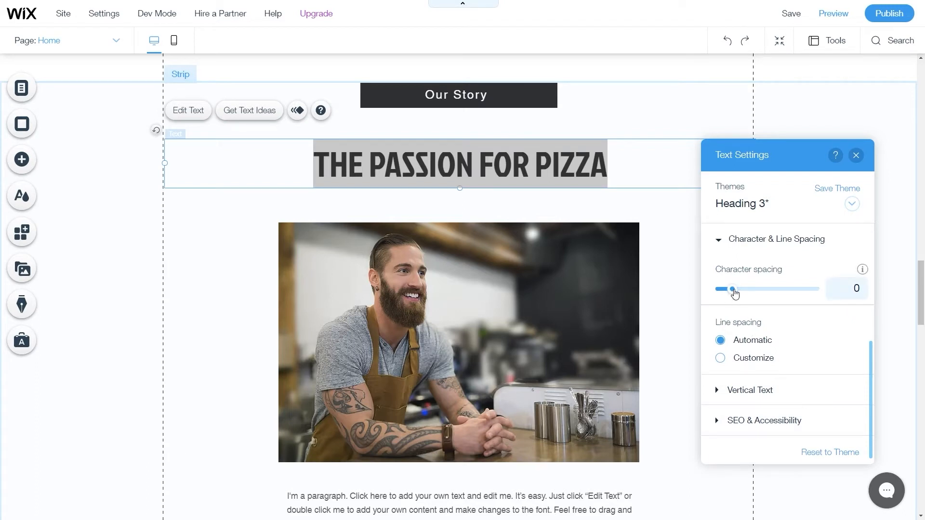
left_click_drag(734, 293, 750, 293)
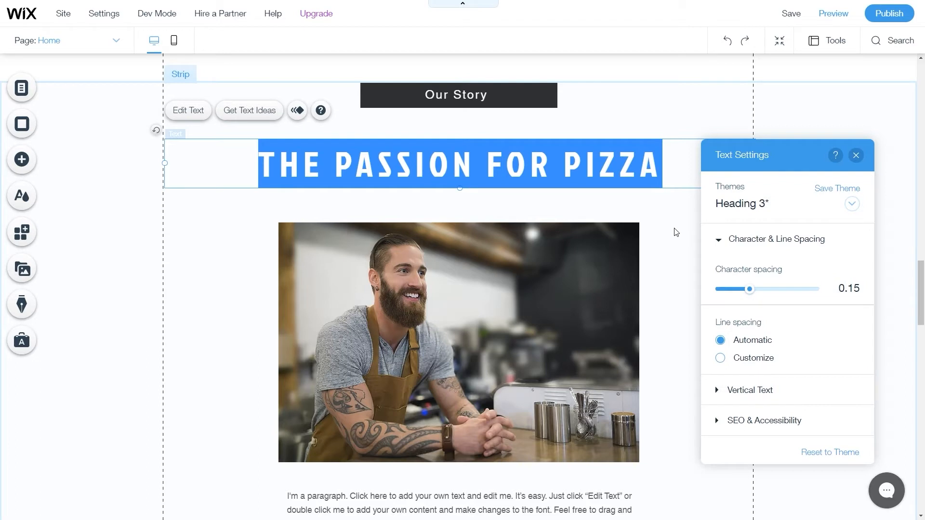
left_click_drag(750, 289, 761, 289)
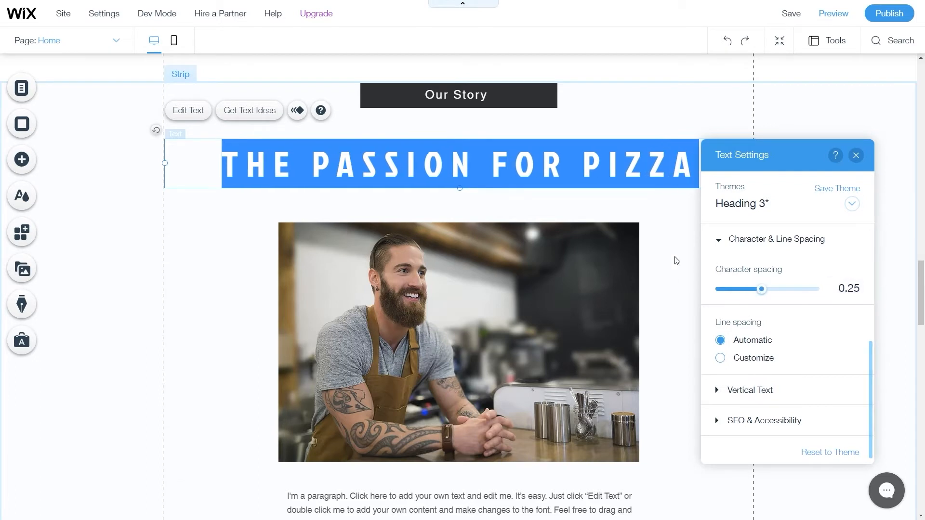
left_click(676, 244)
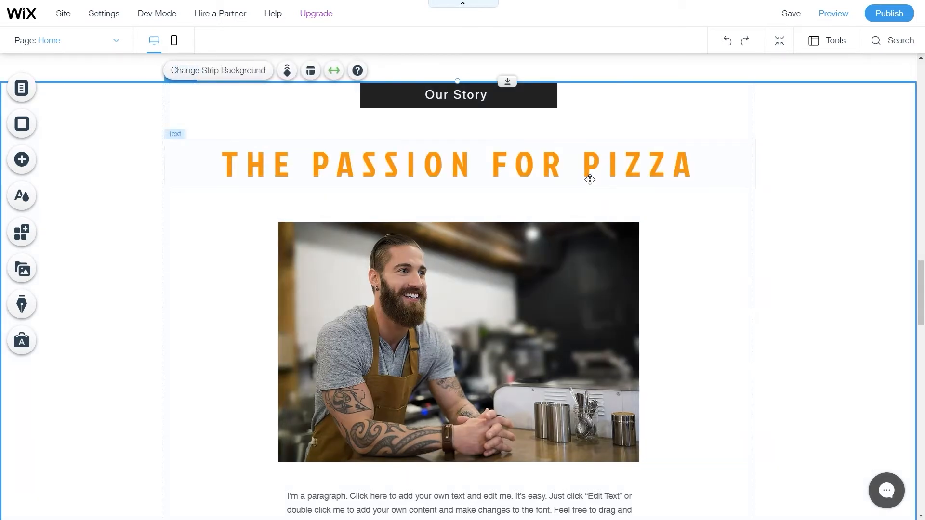
left_click(589, 177)
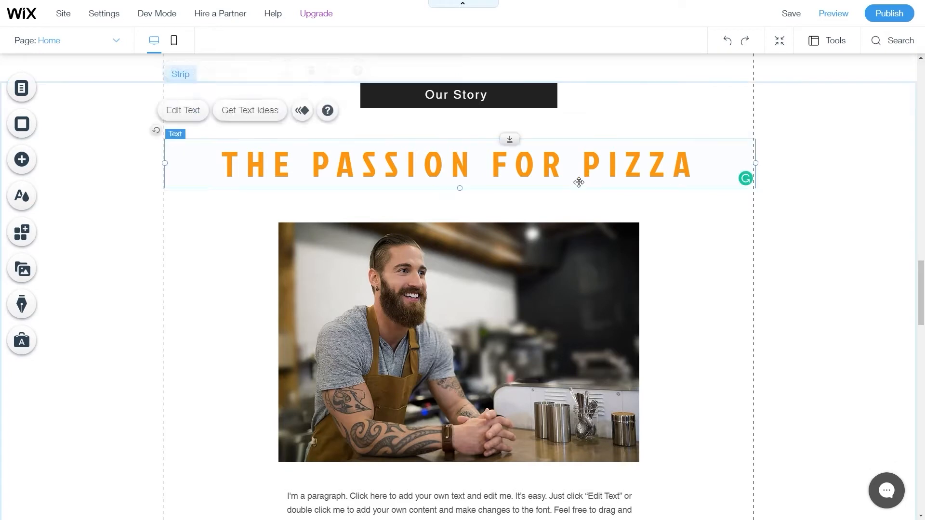
left_click(186, 110)
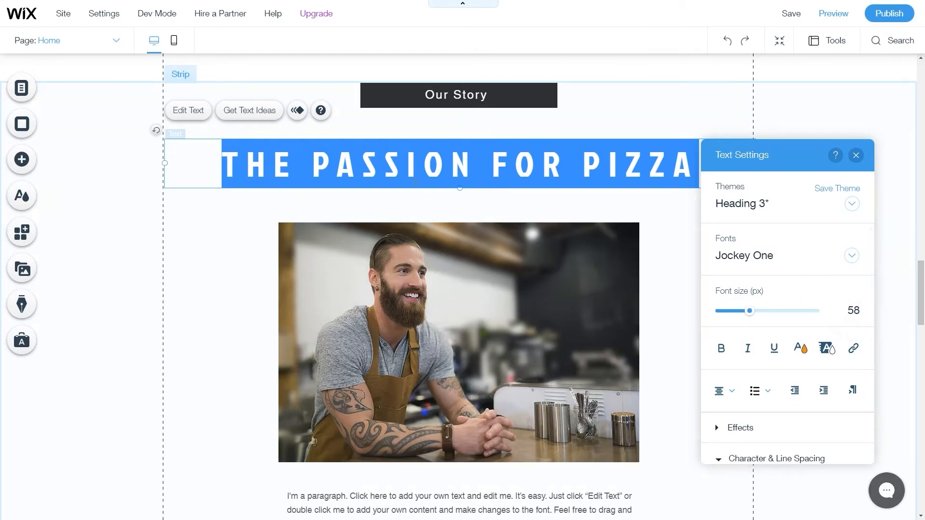
Look through the heading's link types (web address, page, anchor) and close without linking.
left_click(853, 348)
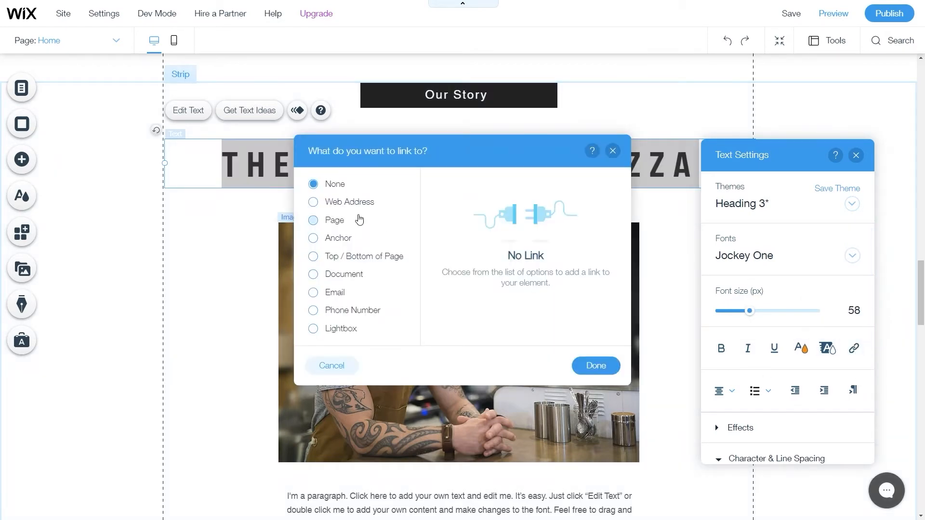
left_click(347, 206)
left_click(337, 222)
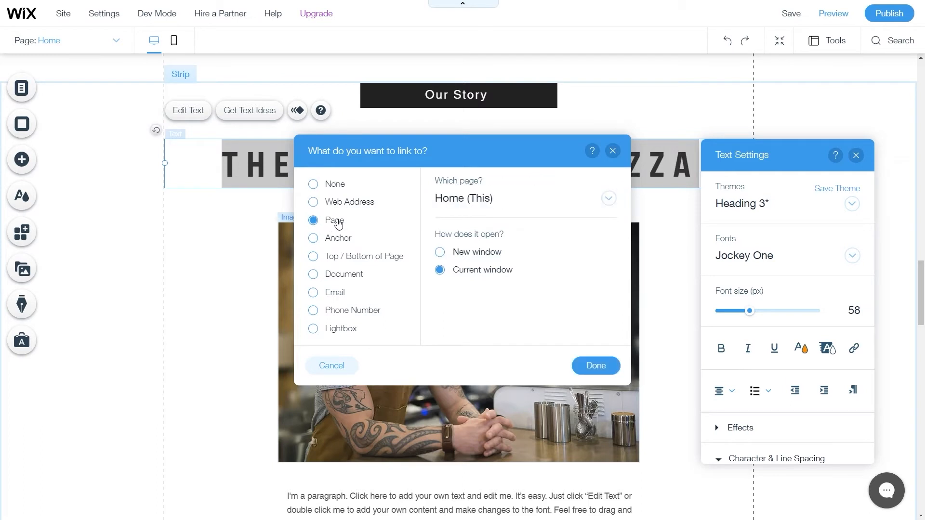
left_click(339, 241)
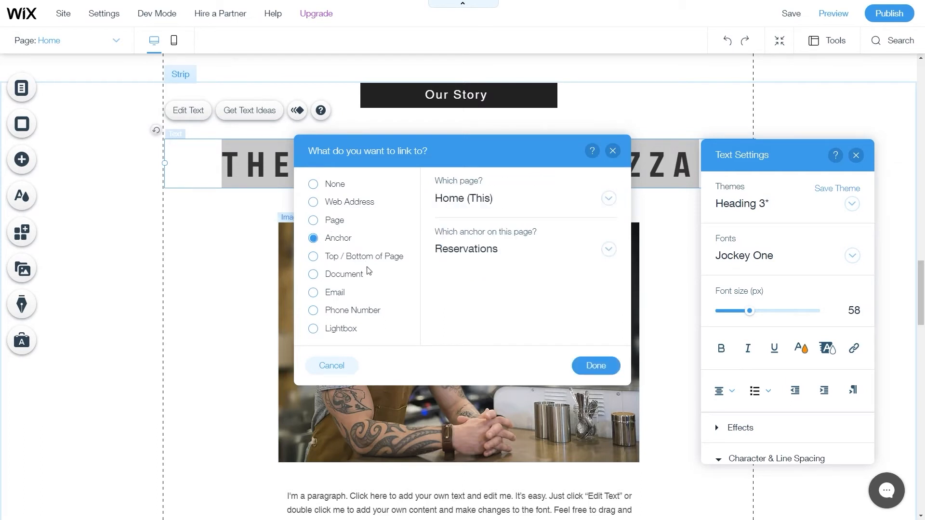
left_click(339, 224)
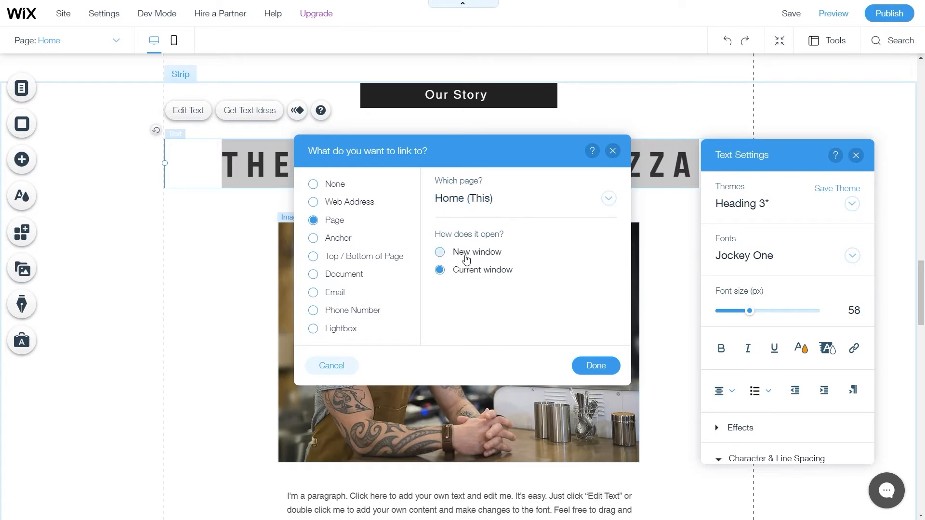
left_click(614, 153)
Apply text effect B to the heading, replacing effect A.
scroll(721, 331, "down", 2)
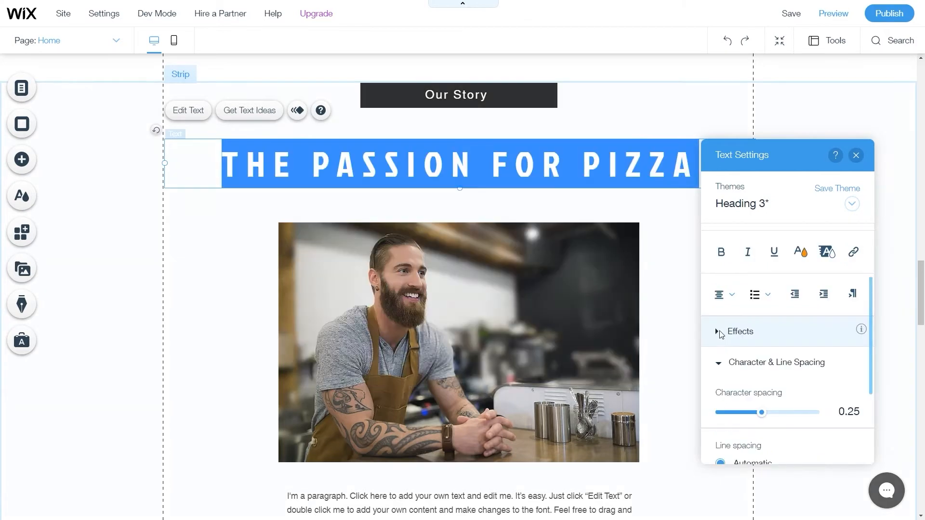
left_click(720, 331)
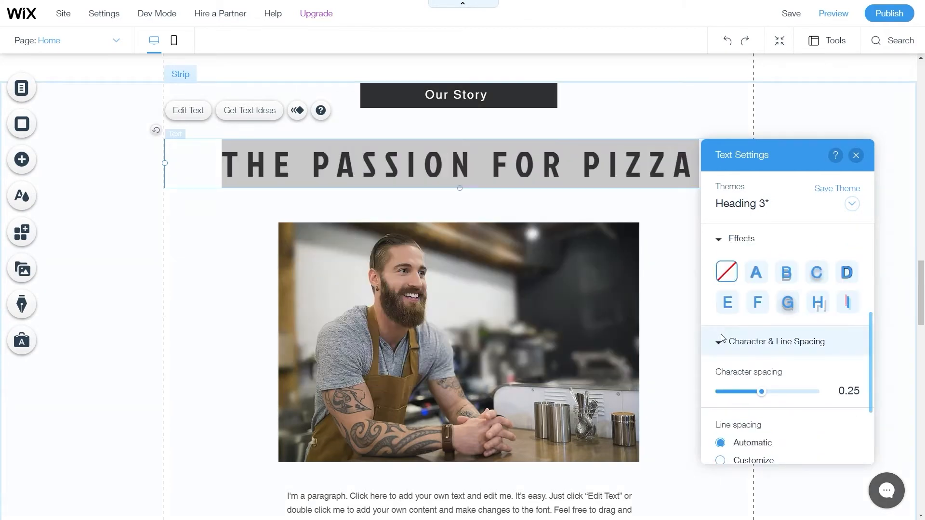
left_click(756, 280)
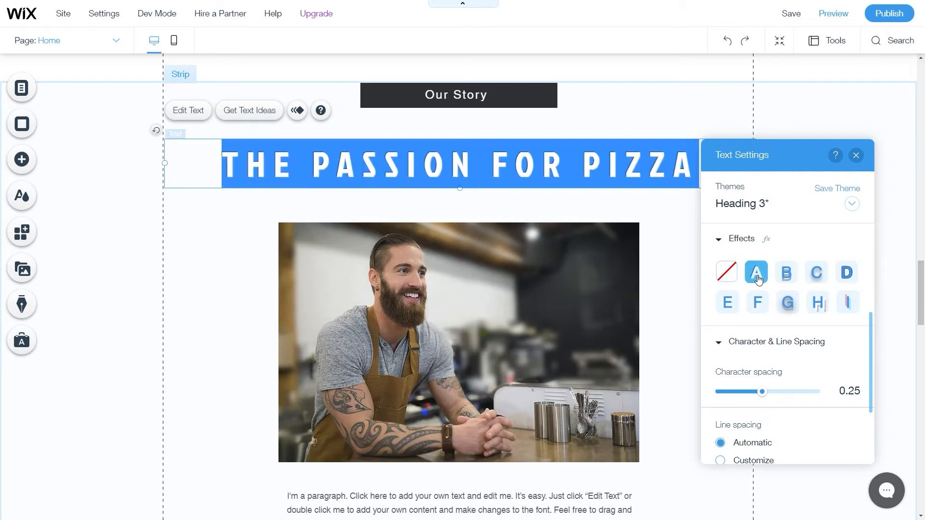
left_click(788, 284)
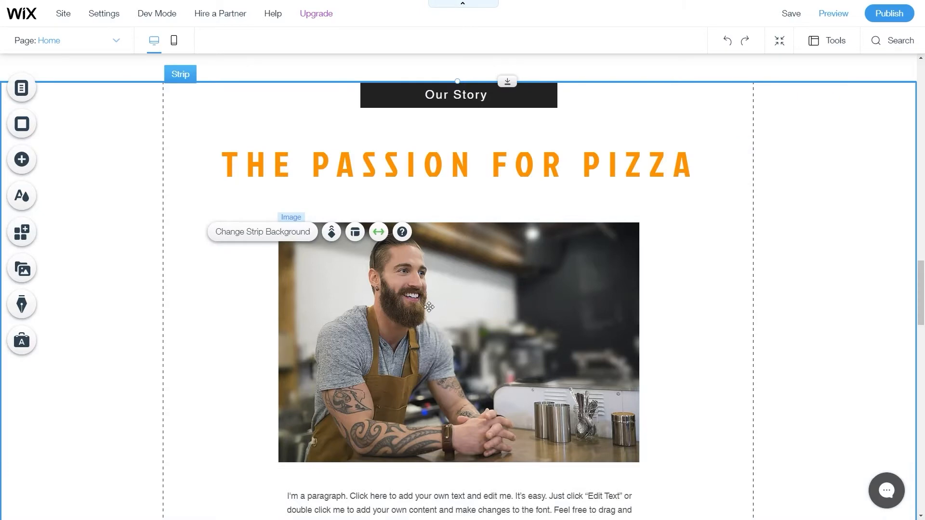
scroll(433, 321, "down", 3)
Set the Our Story paragraph below the photo in the Jockey One font.
left_click(464, 381)
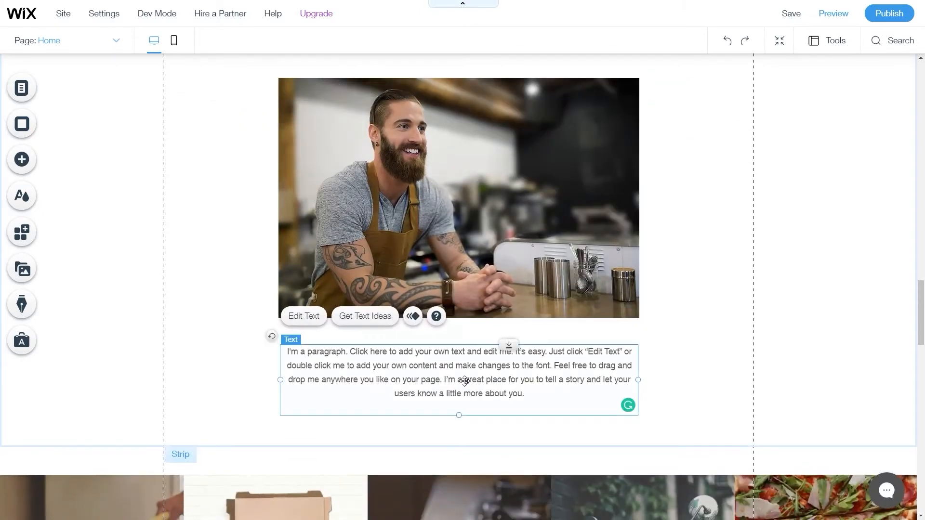
left_click(312, 323)
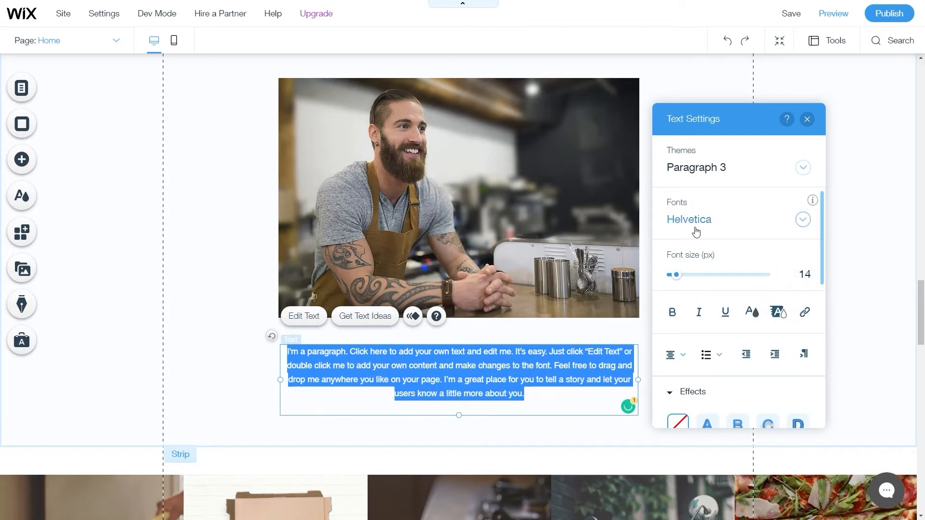
left_click(718, 226)
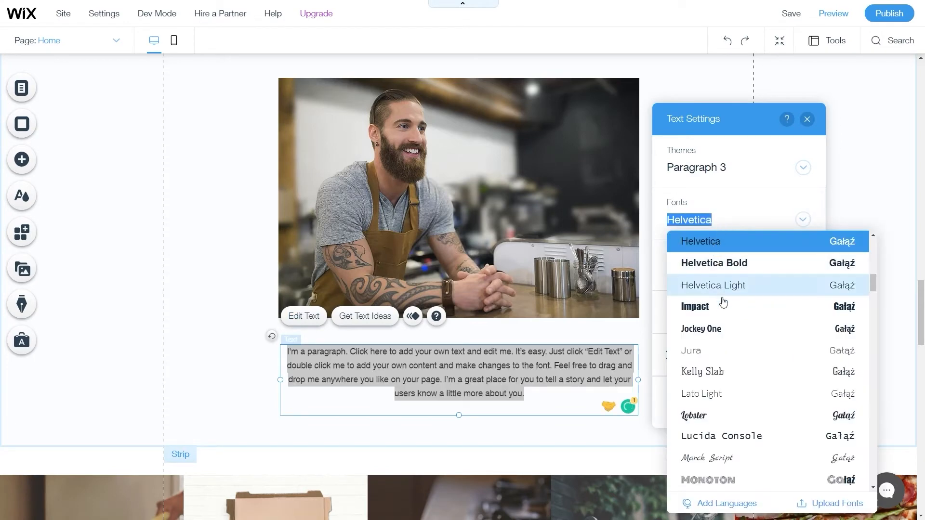
left_click(717, 335)
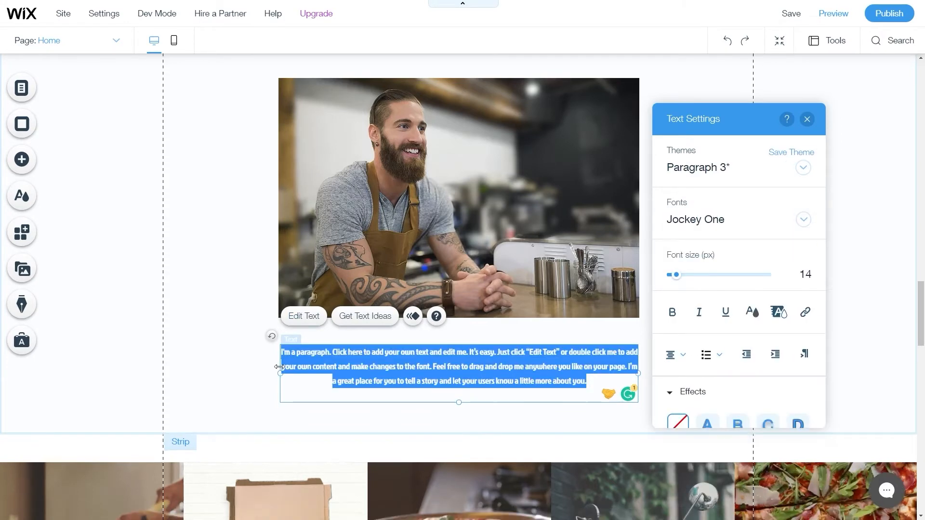
Reselect the whole paragraph and enlarge its font size from 14 to 20 px.
scroll(440, 150, "up", 2)
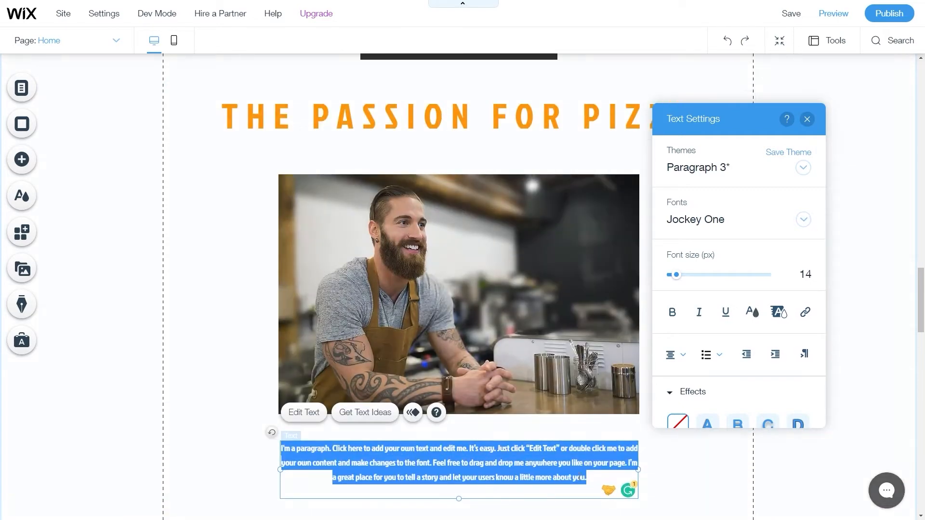
left_click(587, 482)
left_click_drag(591, 481, 273, 453)
left_click_drag(677, 275, 681, 283)
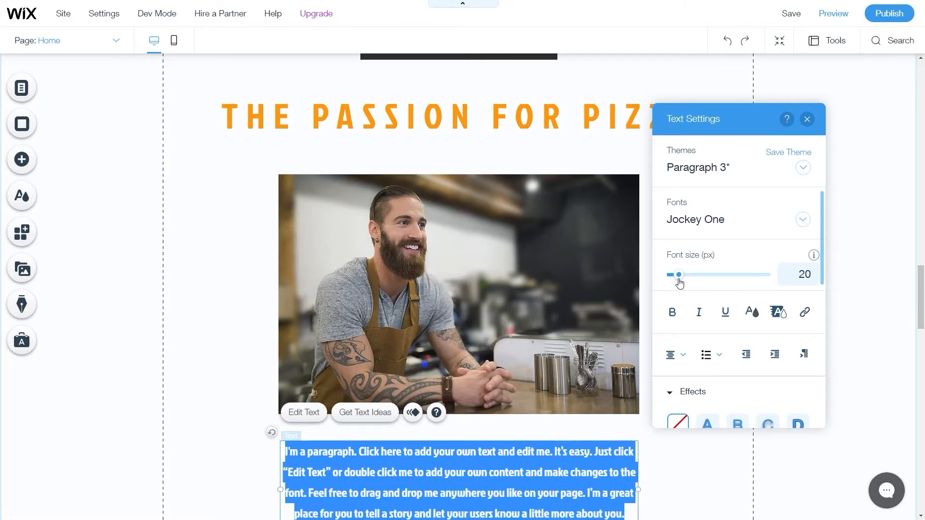
left_click(865, 354)
scroll(650, 405, "down", 3)
scroll(634, 386, "up", 2)
Select the chef photo and the Our Story strip, and change options in the panel.
scroll(265, 229, "up", 3)
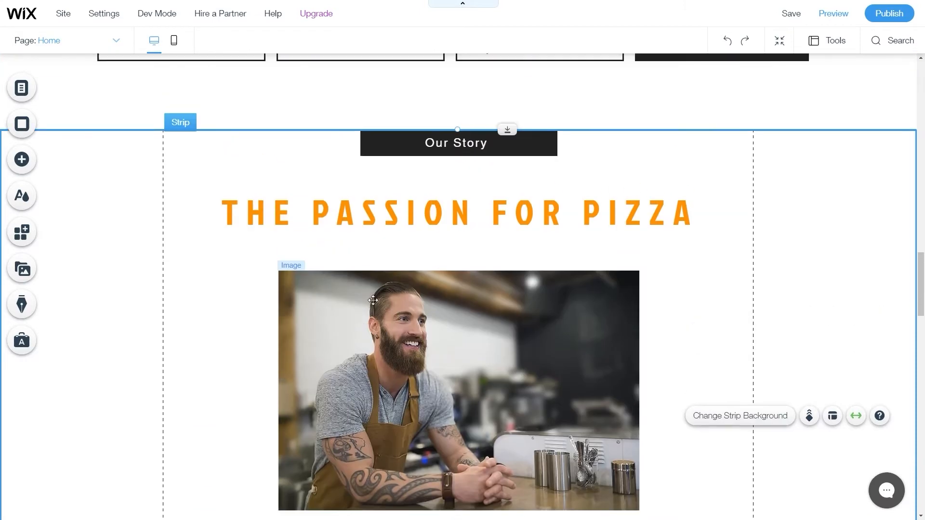
scroll(462, 284, "down", 2)
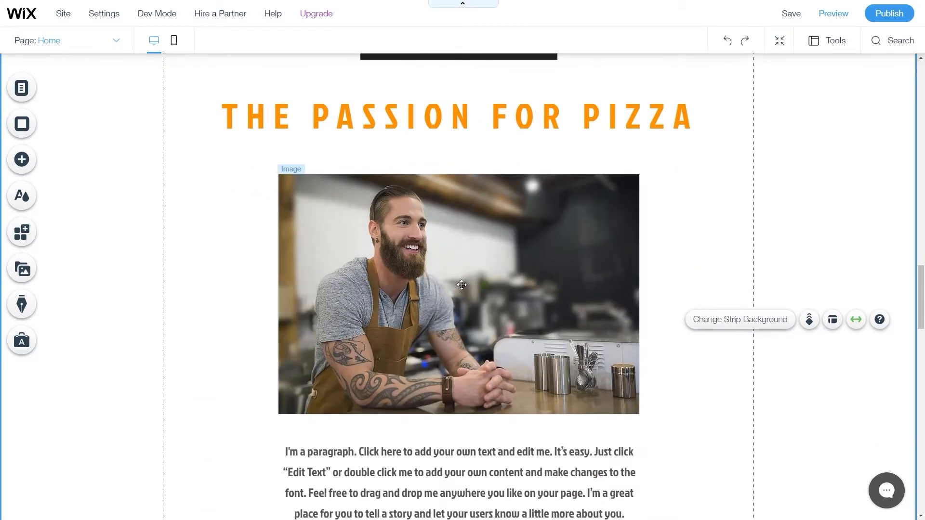
scroll(462, 285, "up", 5)
scroll(461, 285, "down", 4)
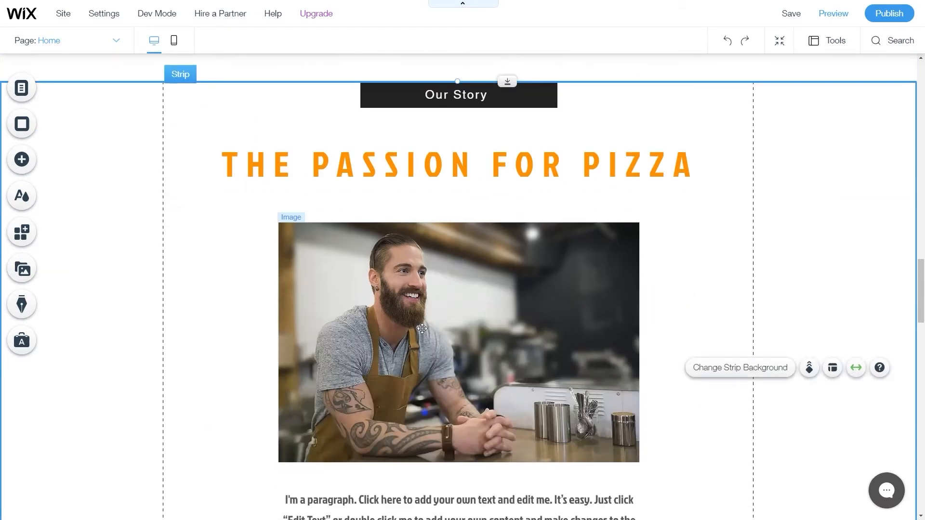
left_click(425, 371)
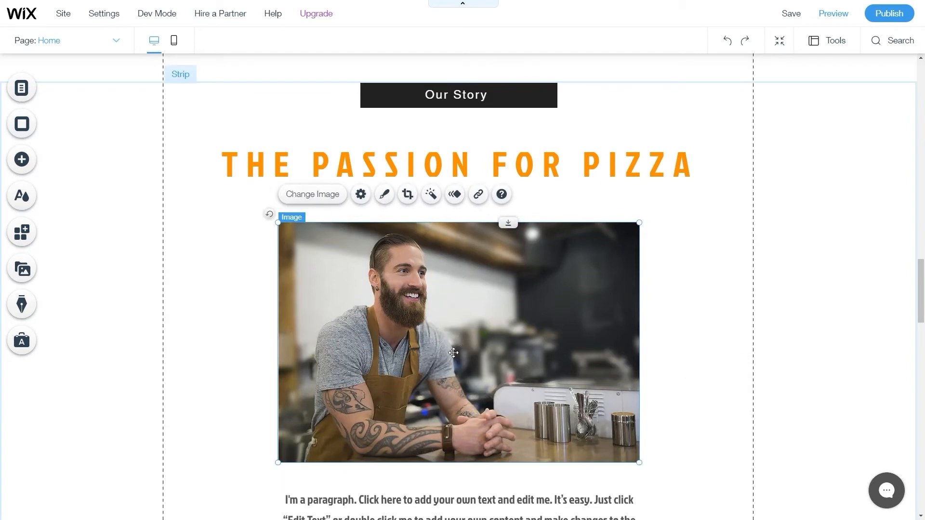
left_click(160, 222)
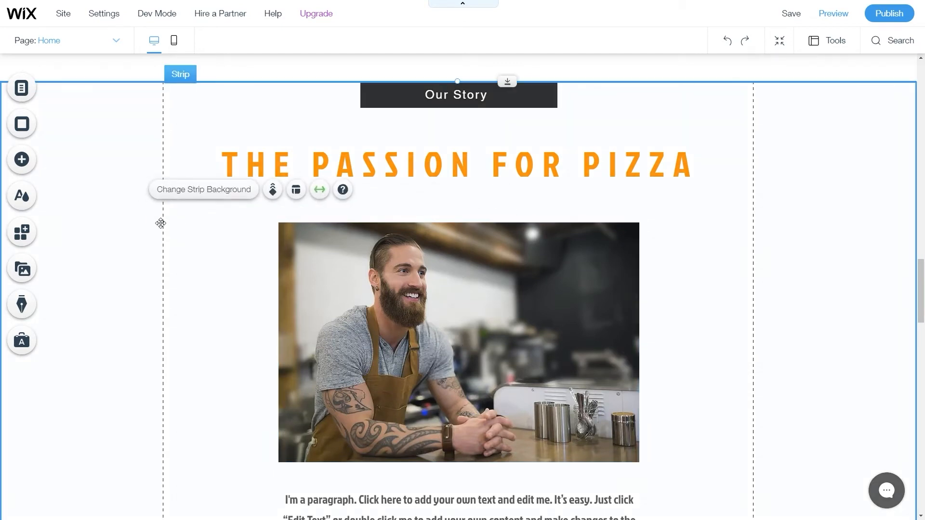
left_click(753, 248)
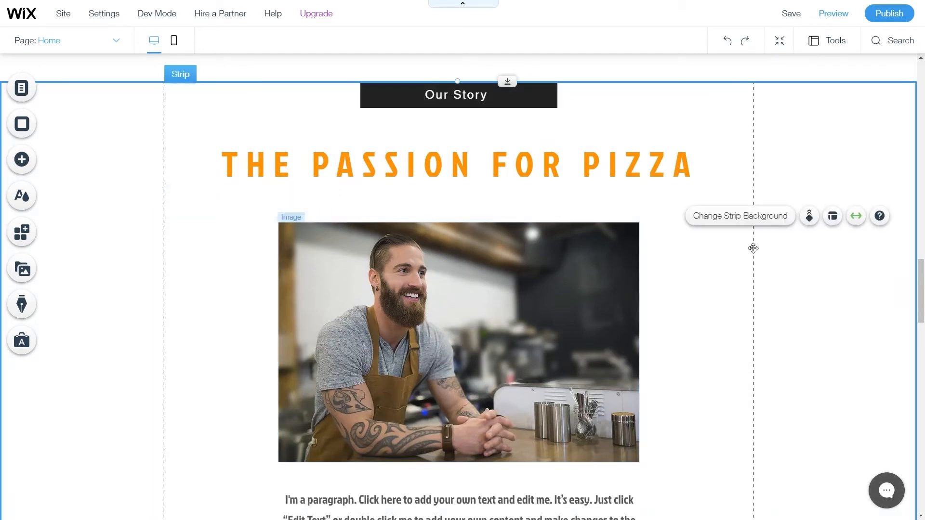
left_click(722, 367)
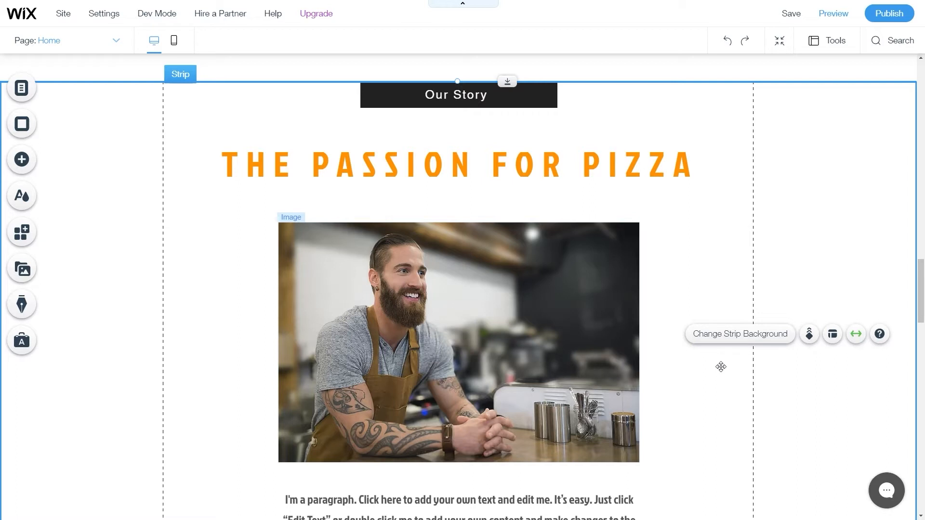
Drag the chef photo left past the gridlines, then back centred under the heading.
left_click_drag(422, 339, 271, 326)
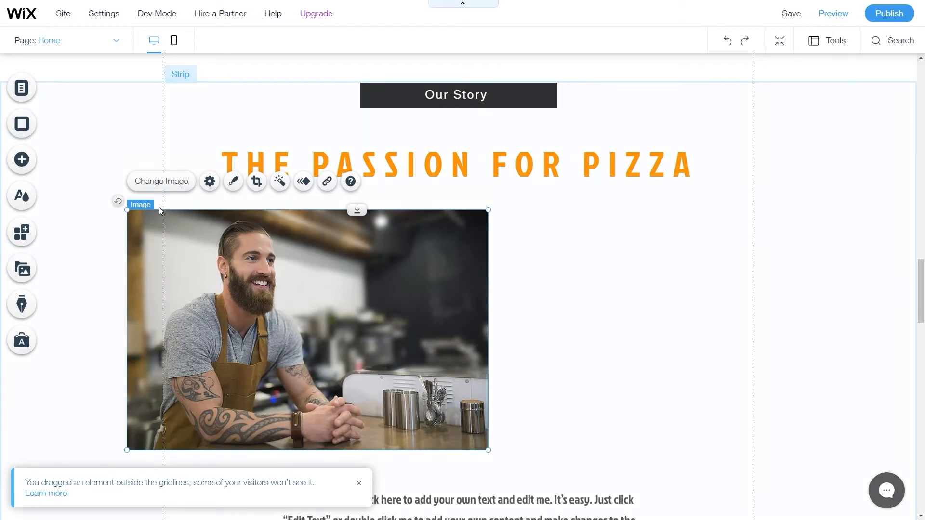
left_click_drag(233, 337, 141, 337)
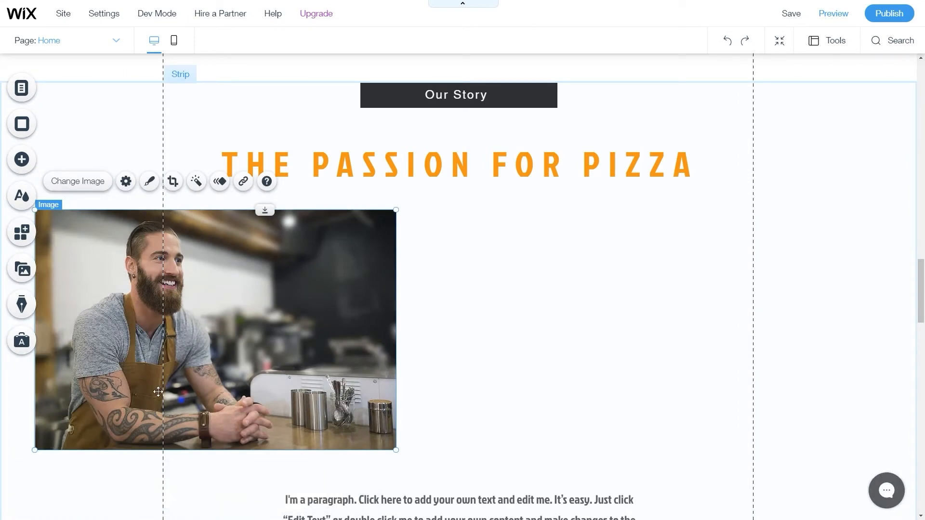
left_click_drag(183, 344, 423, 341)
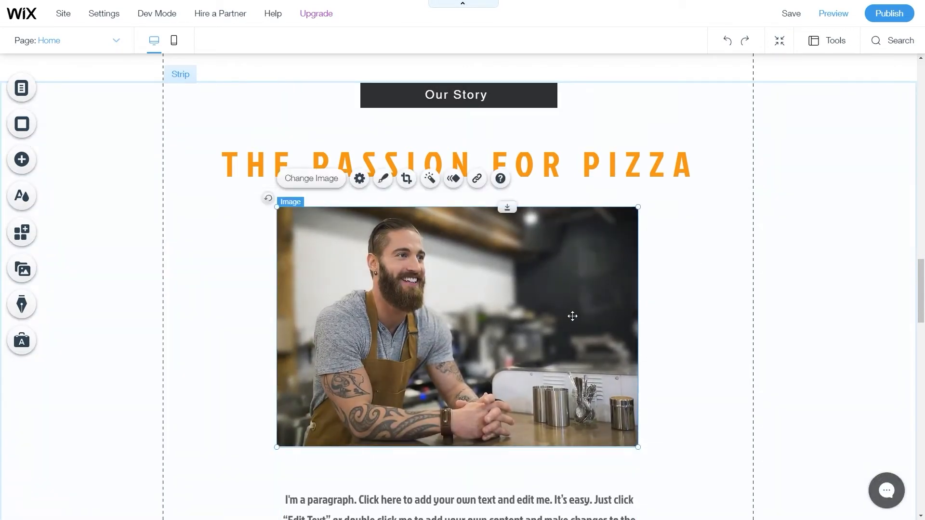
left_click(692, 290)
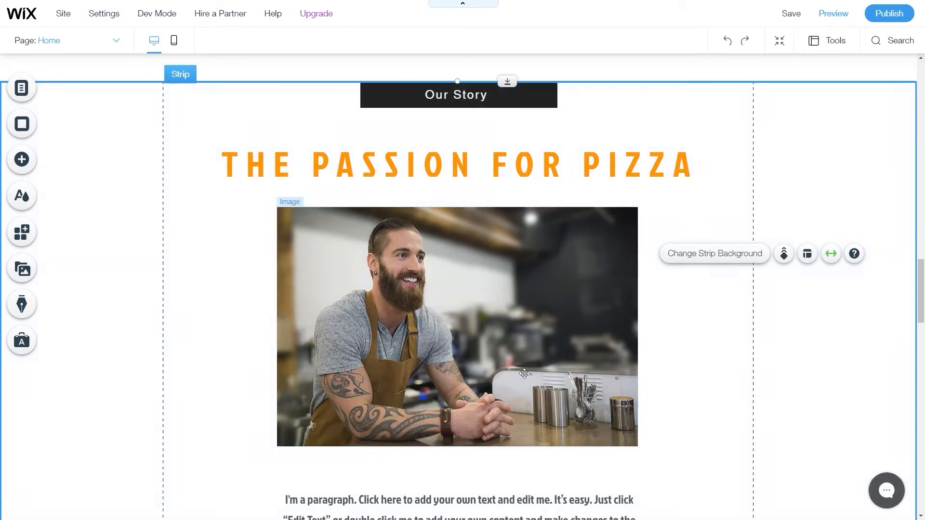
scroll(480, 378, "up", 4)
scroll(465, 357, "down", 8)
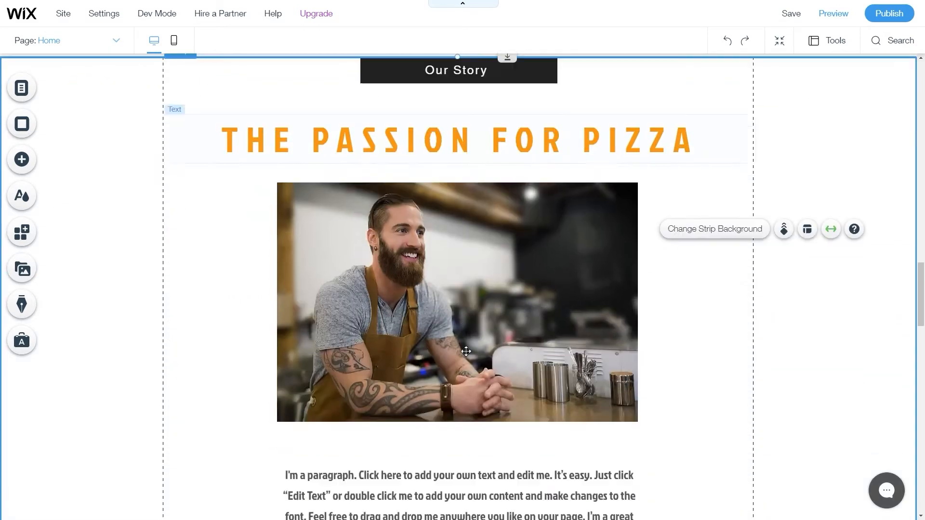
left_click_drag(450, 362, 303, 358)
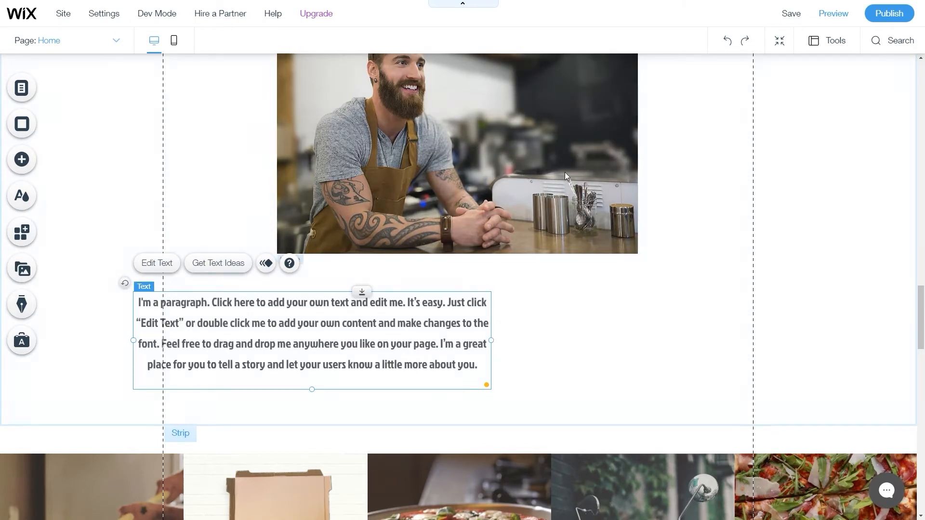
left_click_drag(273, 356, 428, 347)
scroll(425, 415, "up", 2)
left_click_drag(438, 430, 270, 430)
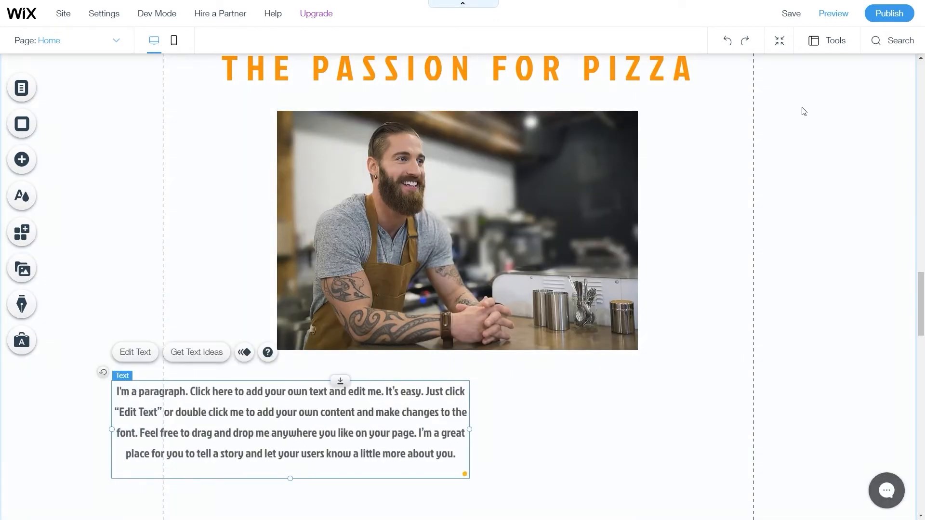
left_click(698, 258)
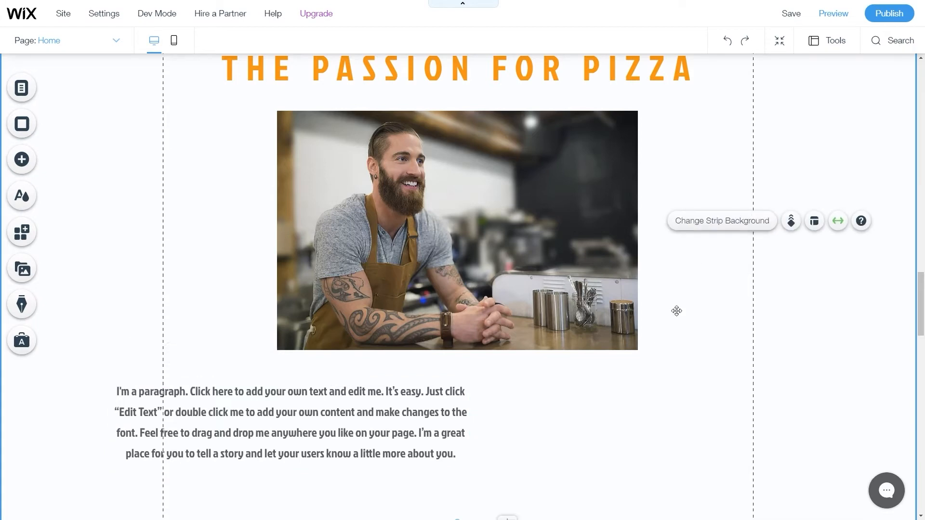
key("ctrl+z")
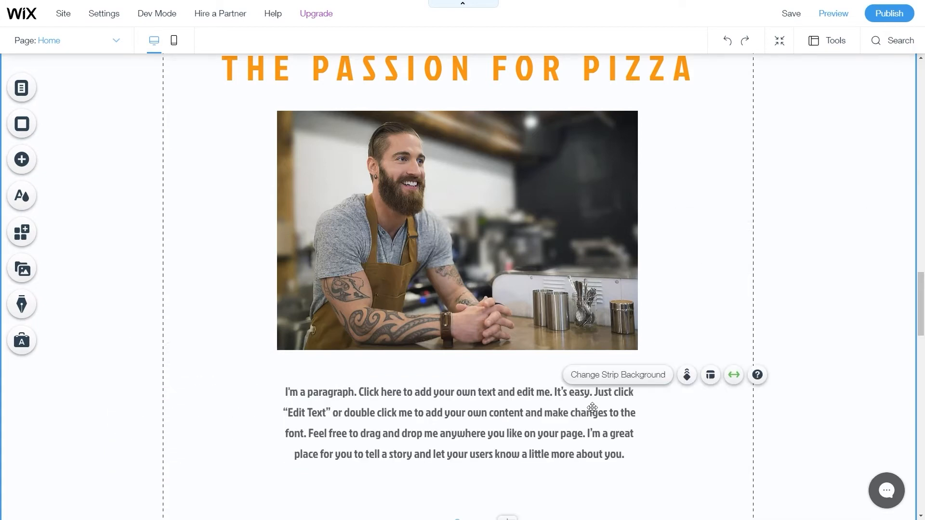
left_click(461, 407)
left_click_drag(442, 428, 291, 413)
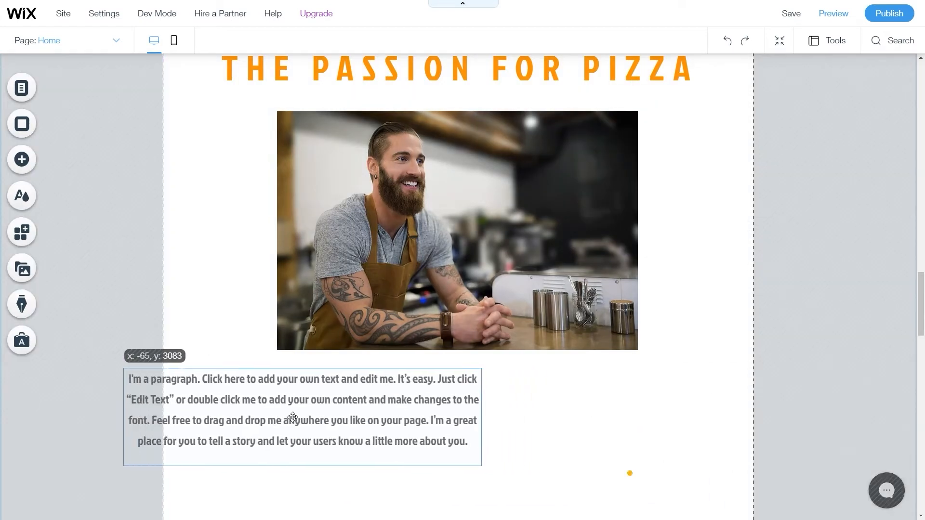
left_click(728, 43)
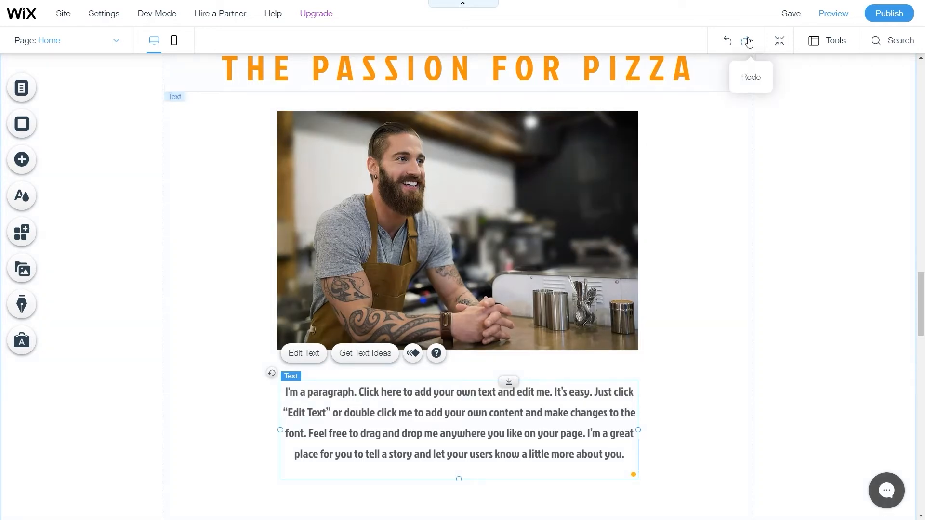
left_click(748, 41)
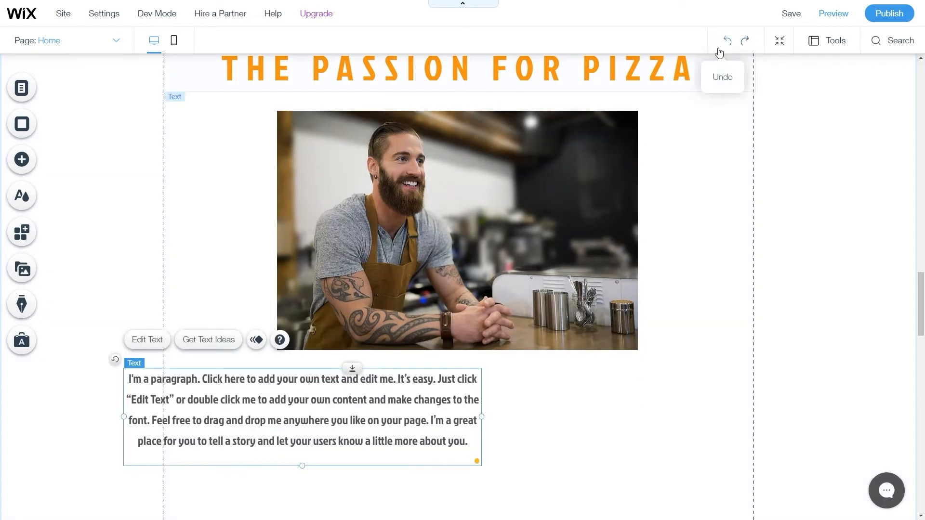
left_click(728, 45)
left_click(677, 382)
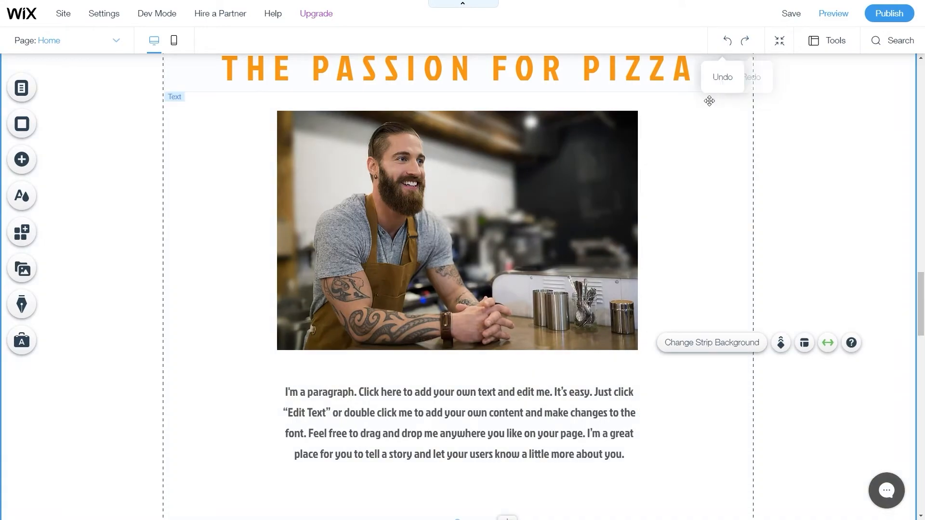
scroll(481, 273, "down", 5)
scroll(481, 272, "up", 20)
Open video backgrounds for the Order Take Out strip and search for 'pizza'.
scroll(332, 239, "down", 2)
left_click(306, 197)
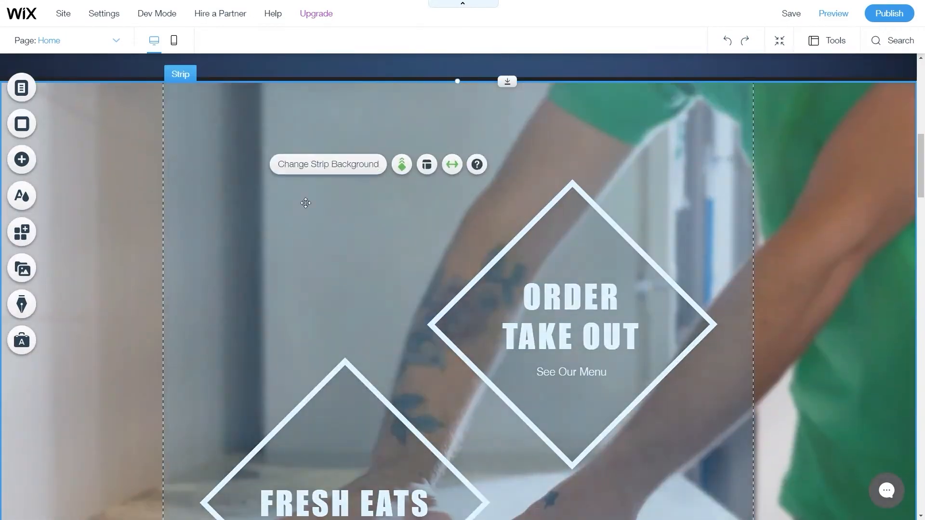
left_click(327, 166)
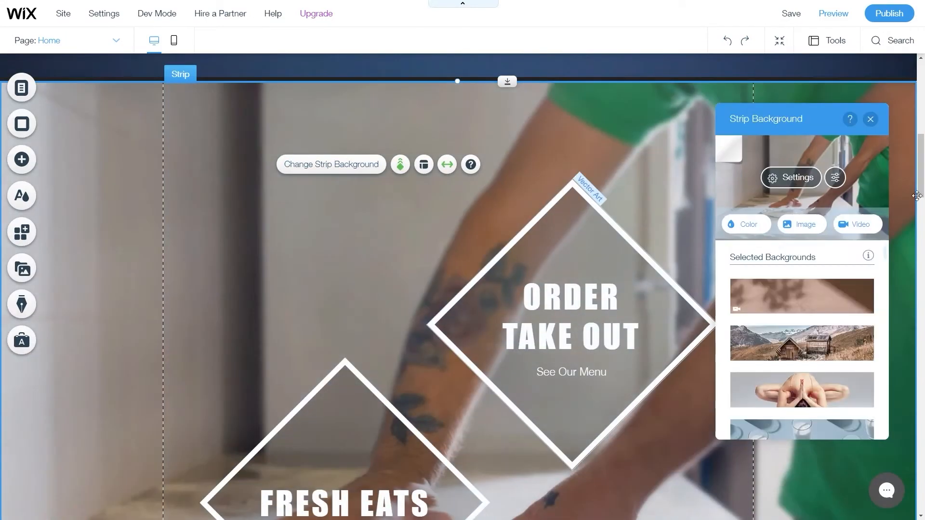
left_click(863, 225)
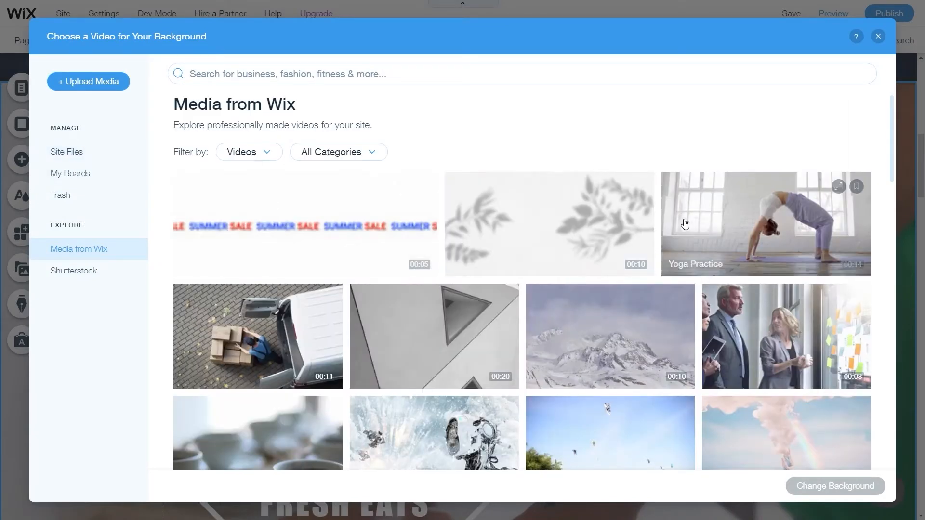
left_click(352, 76)
type("pizza")
key("Return")
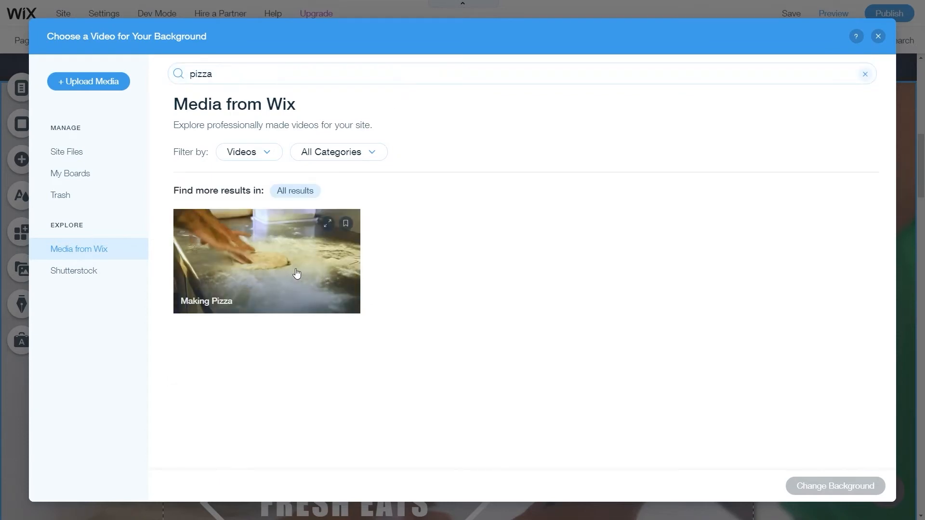
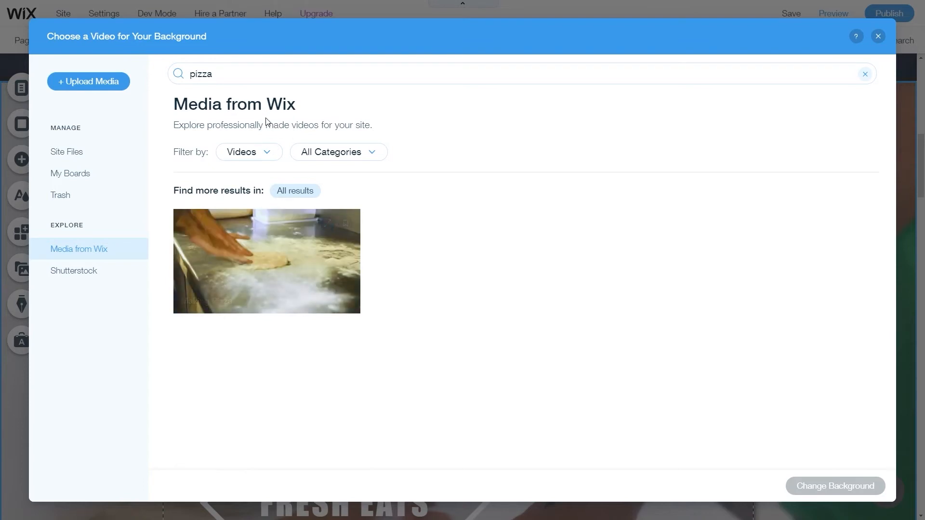
Apply the 'Making Pizza' stock video as the Order Take Out strip background and play it.
left_click(290, 279)
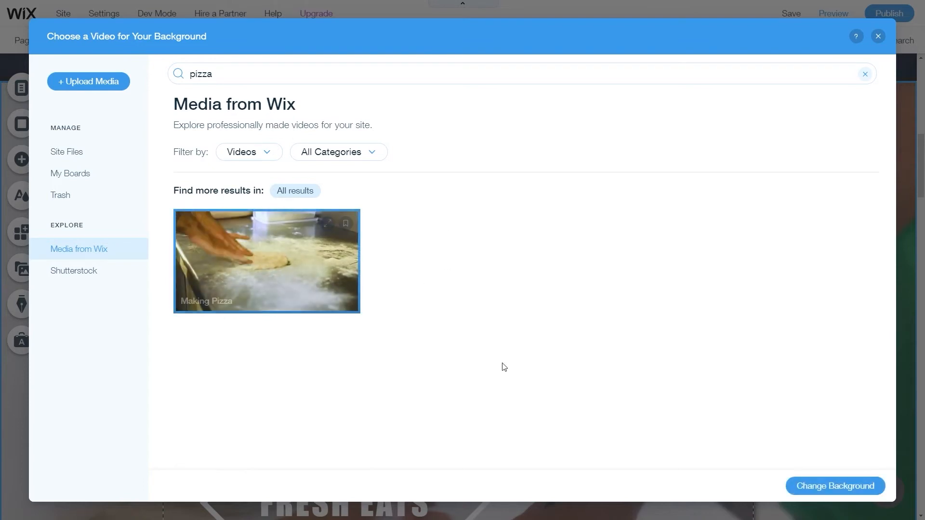
left_click(816, 489)
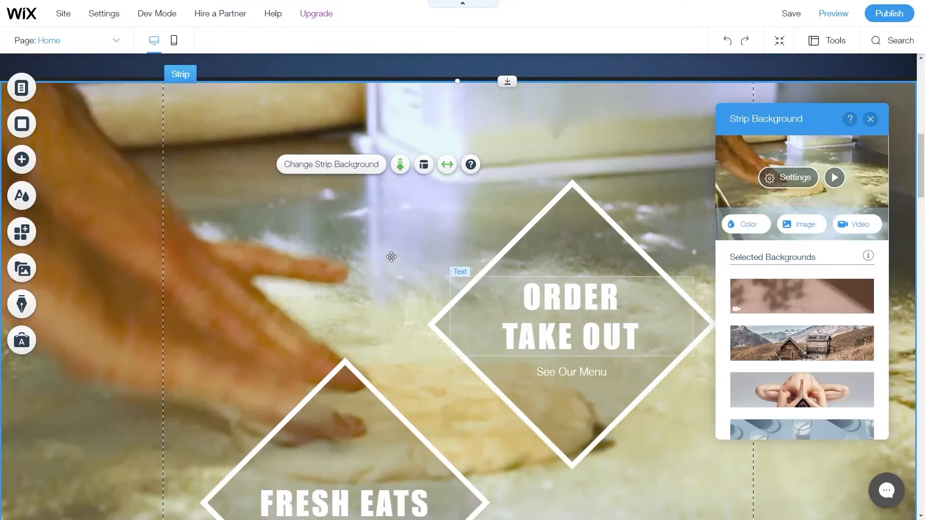
scroll(393, 261, "down", 1)
left_click(835, 177)
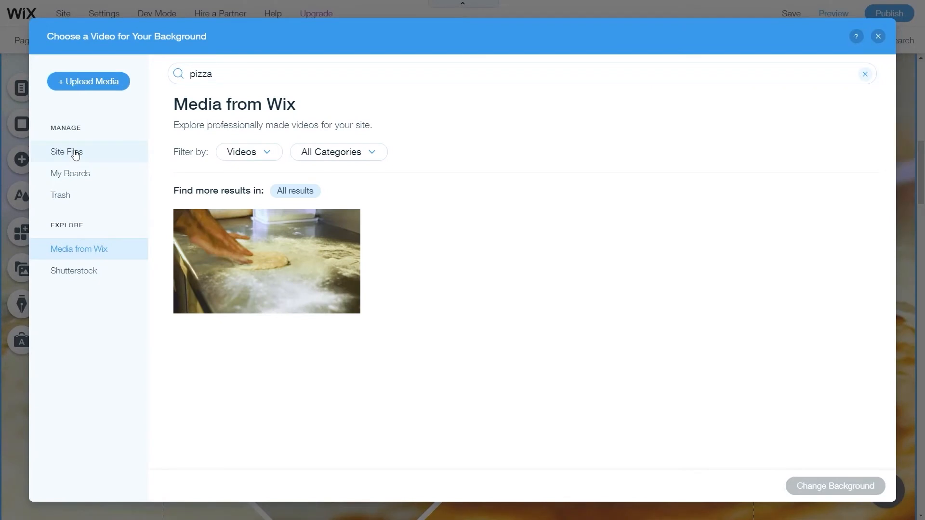
Replace the strip background with the chef-making-a-pizza video from Site Files and play it.
left_click(75, 153)
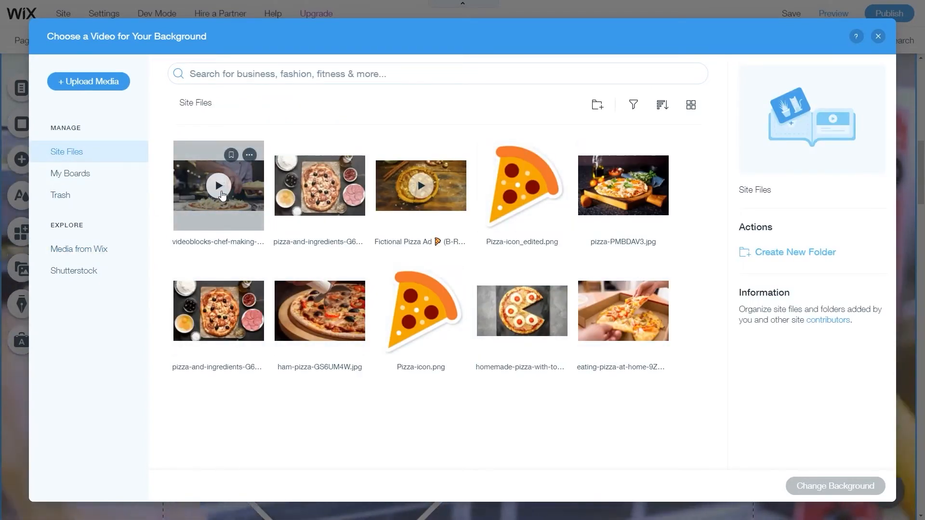
left_click(220, 187)
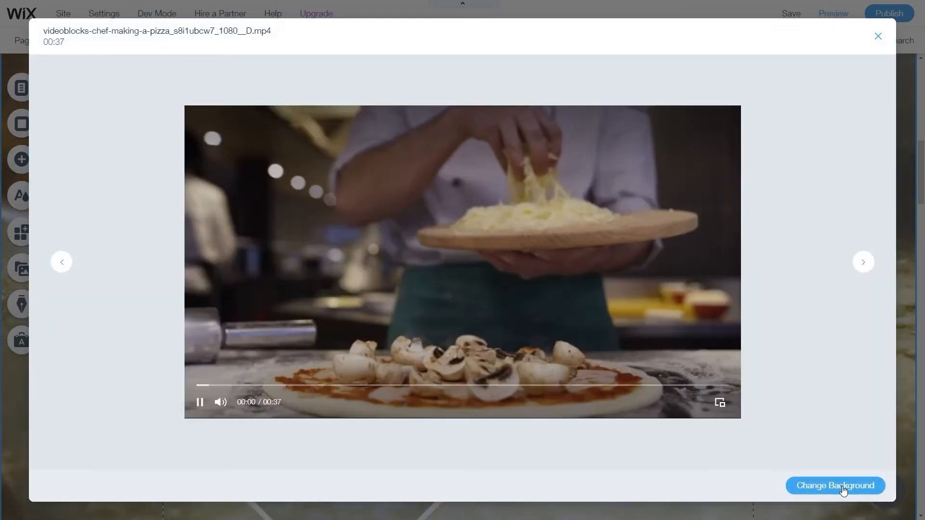
left_click(843, 490)
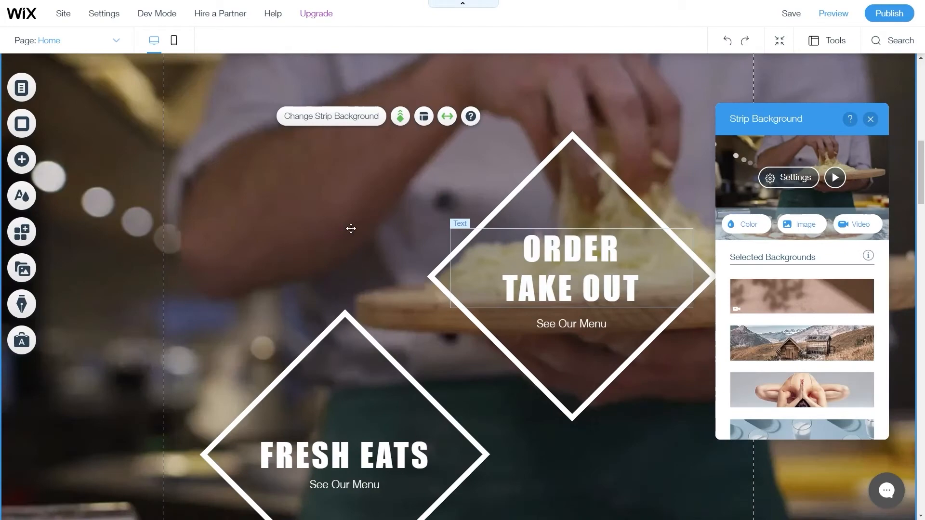
scroll(402, 208, "down", 7)
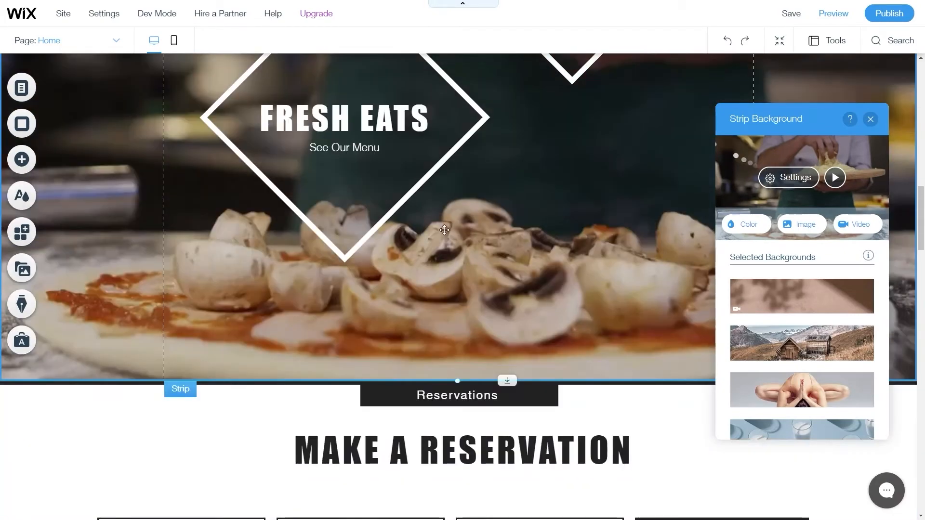
scroll(469, 289, "up", 6)
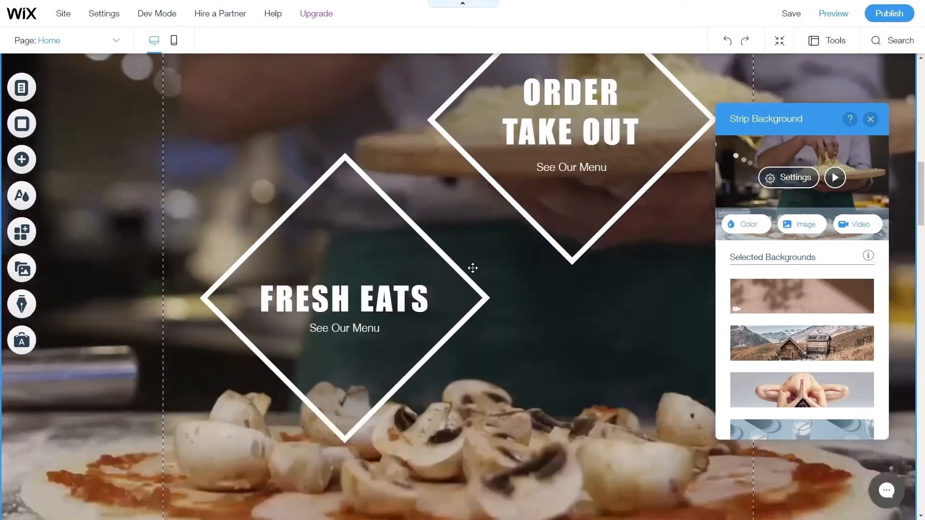
left_click(837, 179)
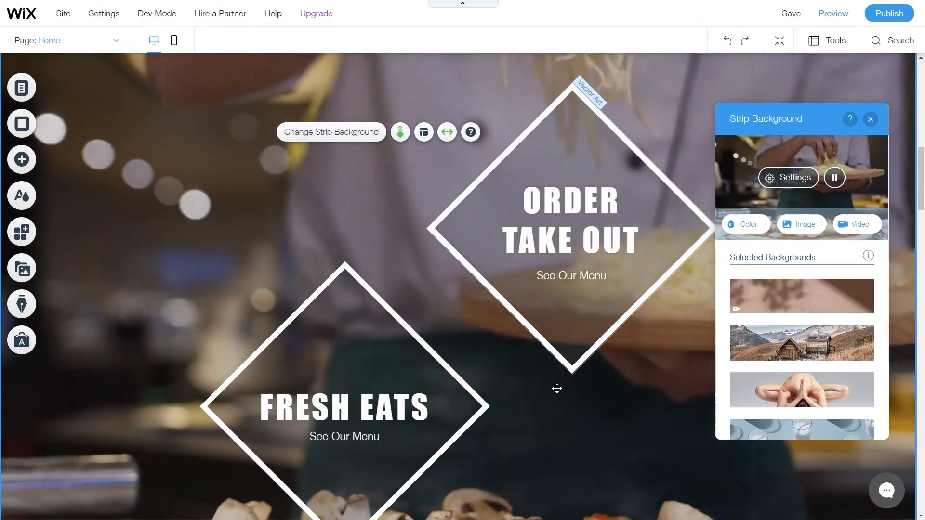
scroll(463, 481, "down", 4)
mouse_move(457, 477)
left_mouse_down()
mouse_move(457, 439)
mouse_move(447, 479)
left_mouse_up()
scroll(532, 314, "up", 3)
scroll(533, 314, "up", 10)
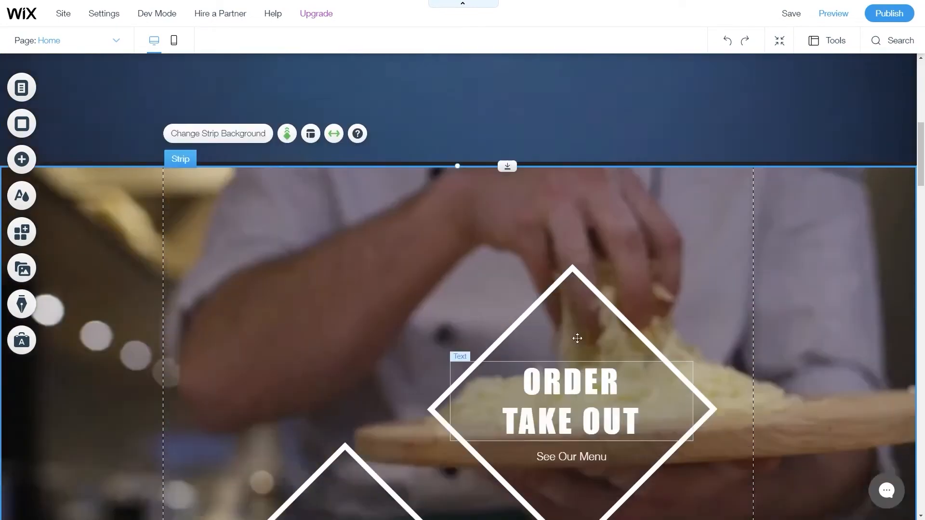
scroll(522, 356, "up", 4)
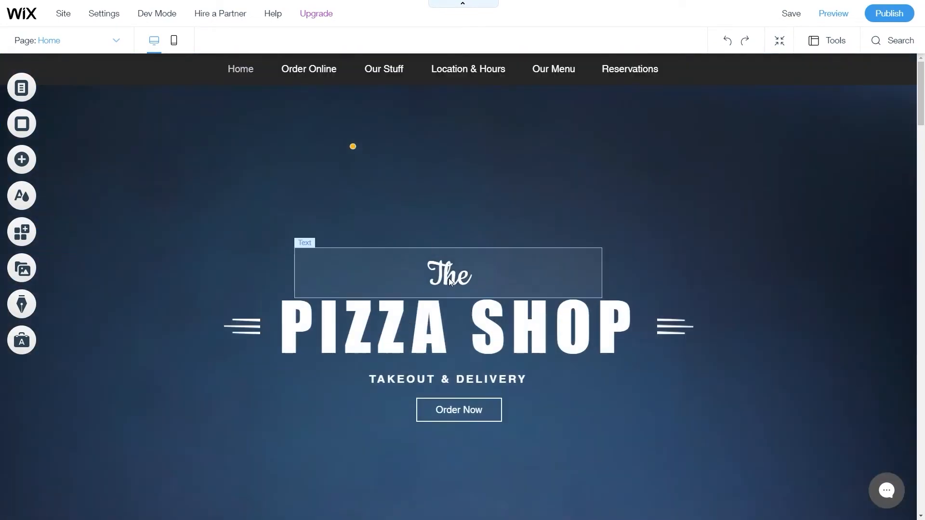
Retype the heading as SEVKI PIZZA SHOP and move the side lines and tagline up beneath it.
left_click(434, 328)
left_click(283, 257)
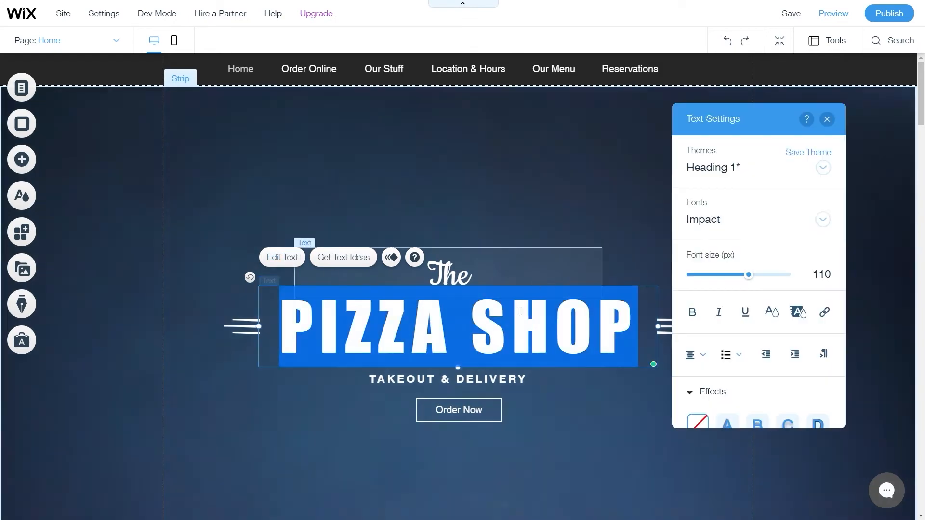
left_click(638, 332)
left_click_drag(638, 333, 277, 327)
left_click_drag(748, 275, 713, 276)
type("SEVKI PIZZA SHO")
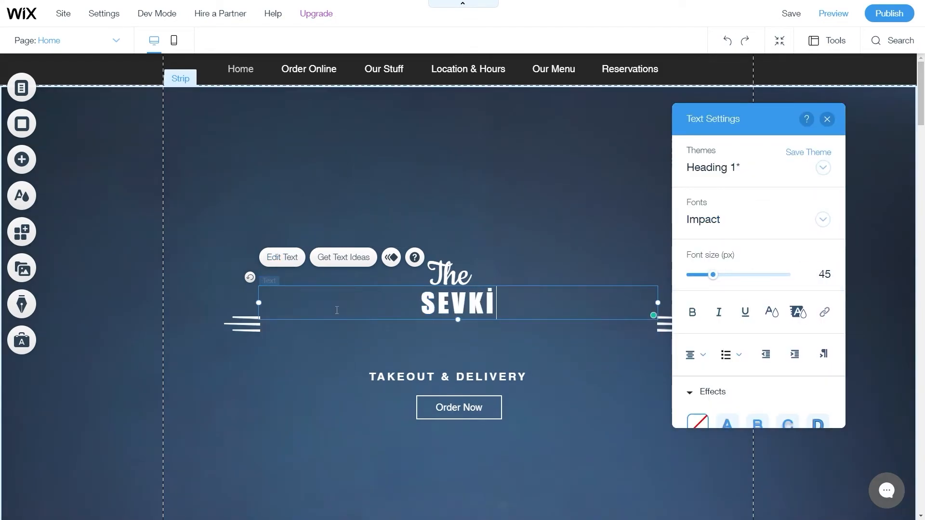
type("P")
left_click_drag(241, 328, 261, 314)
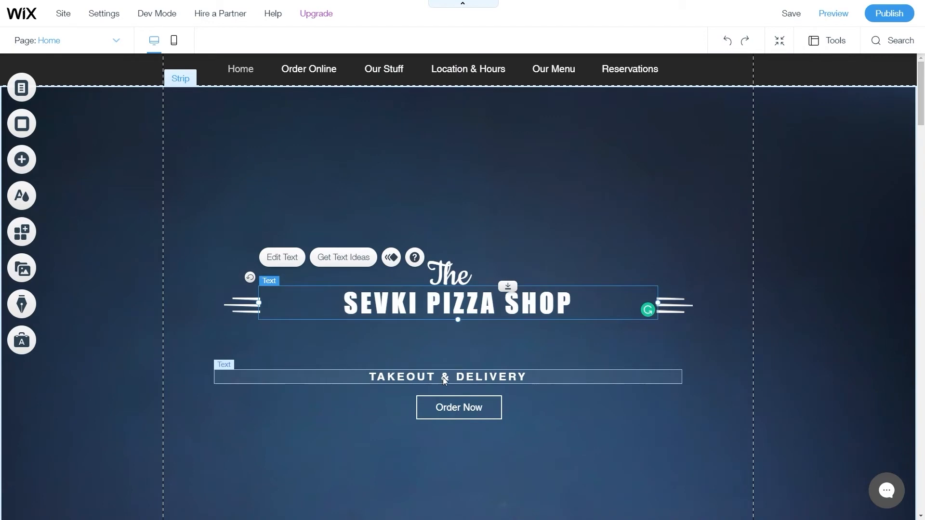
left_click_drag(443, 377, 455, 334)
Enlarge the heading font to 69 px and realign The, the left line and Order Now.
left_click(450, 308)
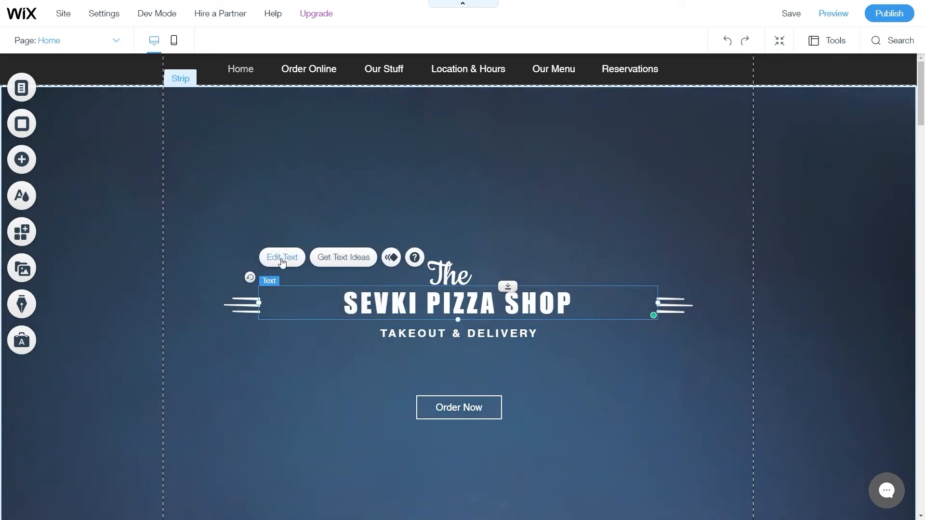
left_click(283, 257)
left_click_drag(713, 274, 728, 276)
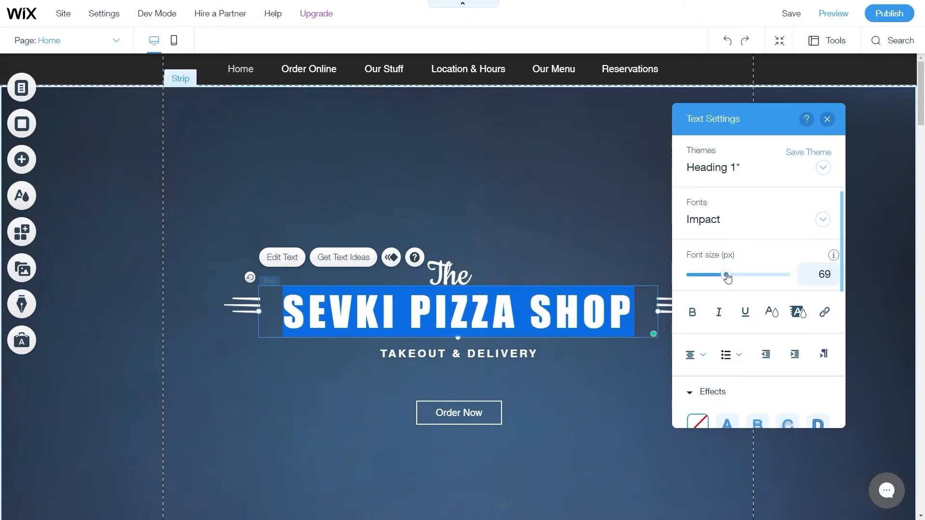
left_click_drag(244, 316, 245, 314)
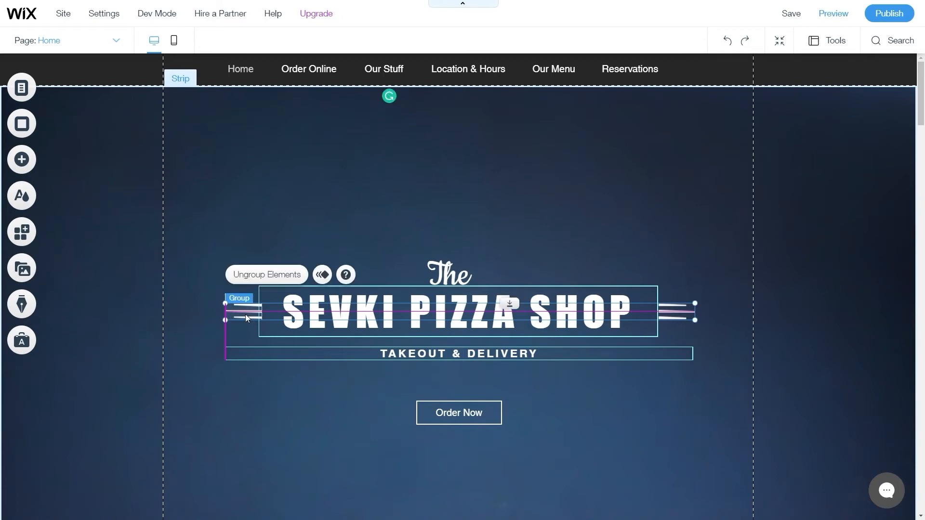
left_click_drag(460, 274, 465, 263)
left_click_drag(452, 415, 449, 386)
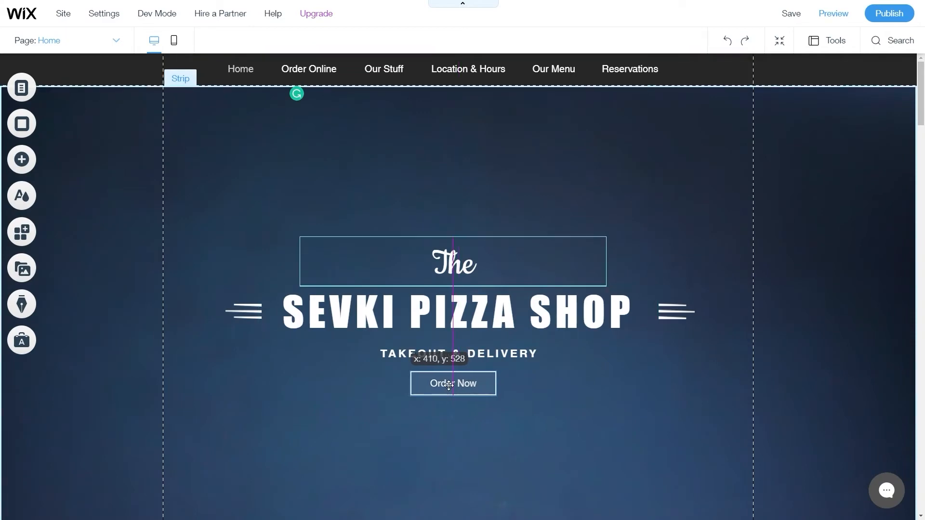
left_click_drag(442, 267, 449, 268)
scroll(472, 353, "down", 15)
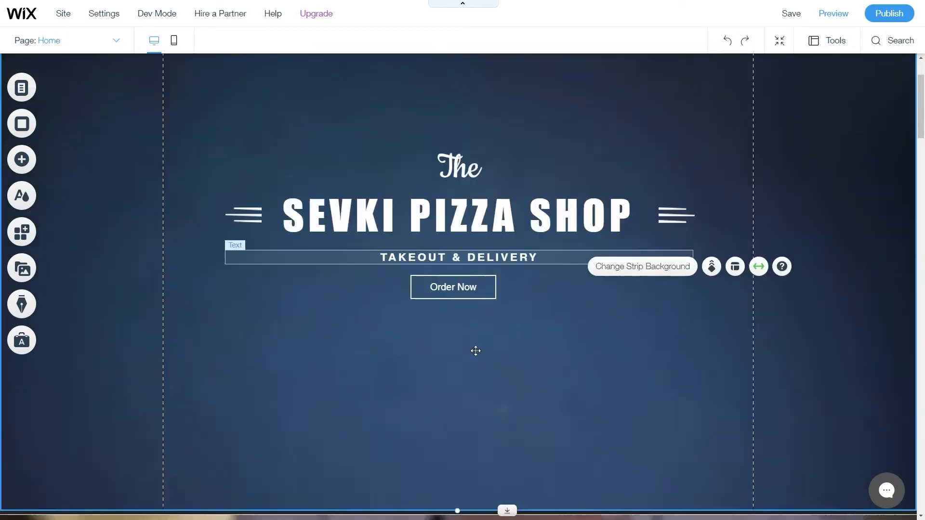
Select the placeholder paragraph under the chef photo and bring up its text ideas.
scroll(456, 398, "down", 18)
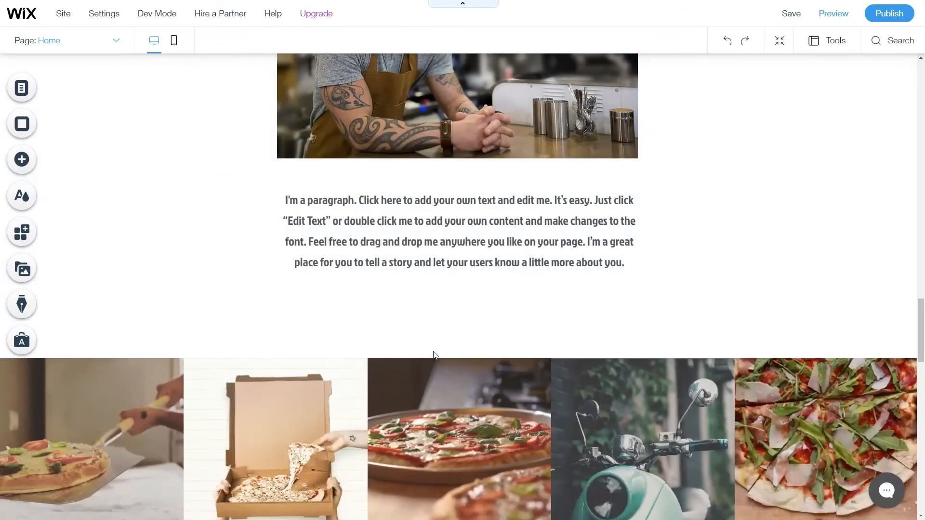
scroll(438, 349, "up", 10)
scroll(424, 342, "down", 10)
left_click(443, 249)
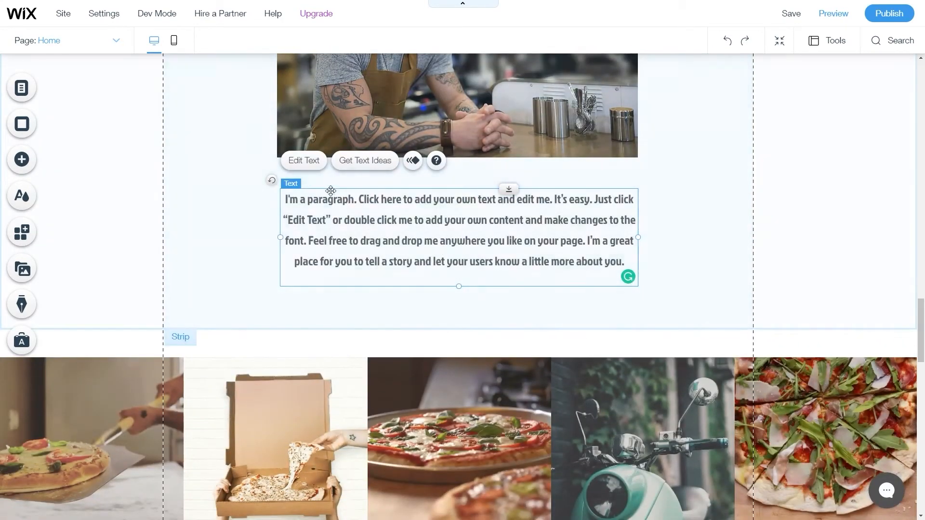
left_click(303, 161)
left_click(375, 162)
left_click(375, 162)
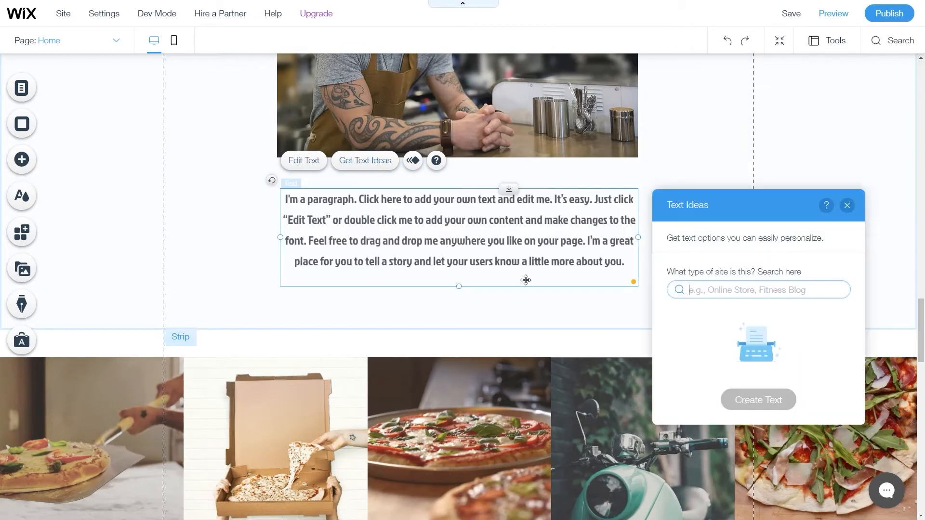
Generate Pizza Restaurant 'Our Team' text and put Option 2 into the paragraph.
left_click(725, 293)
type("pizza")
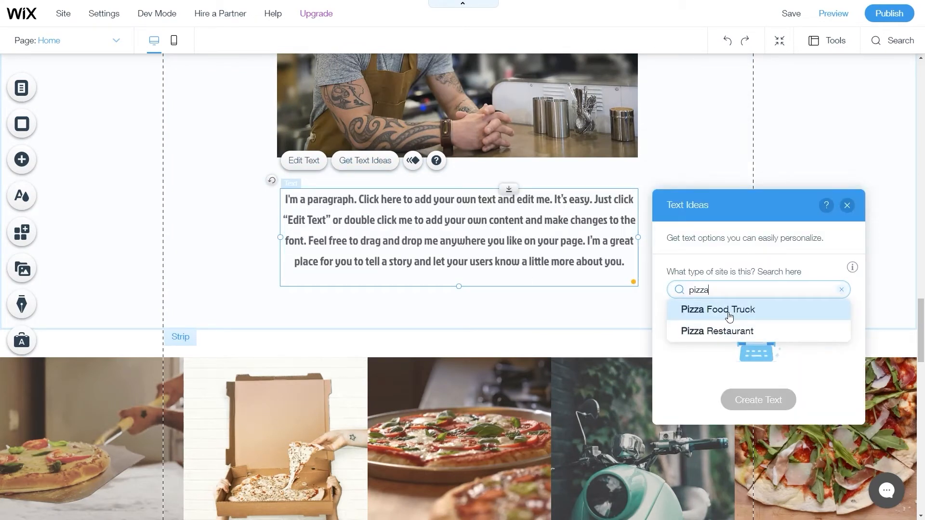
left_click(728, 332)
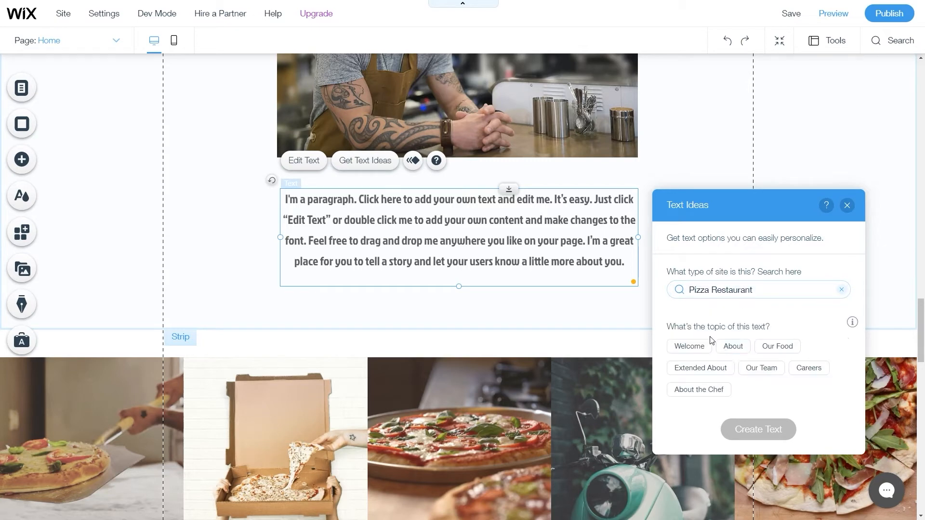
left_click(766, 373)
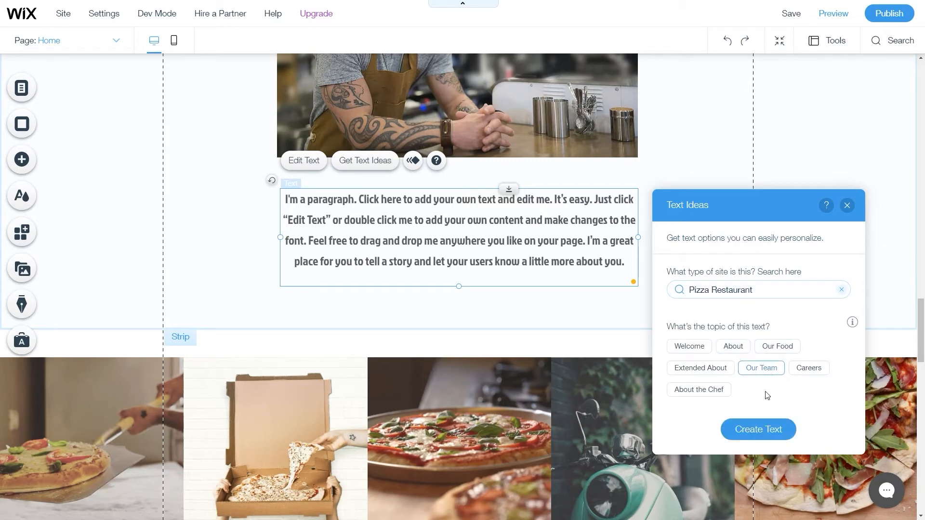
left_click(767, 433)
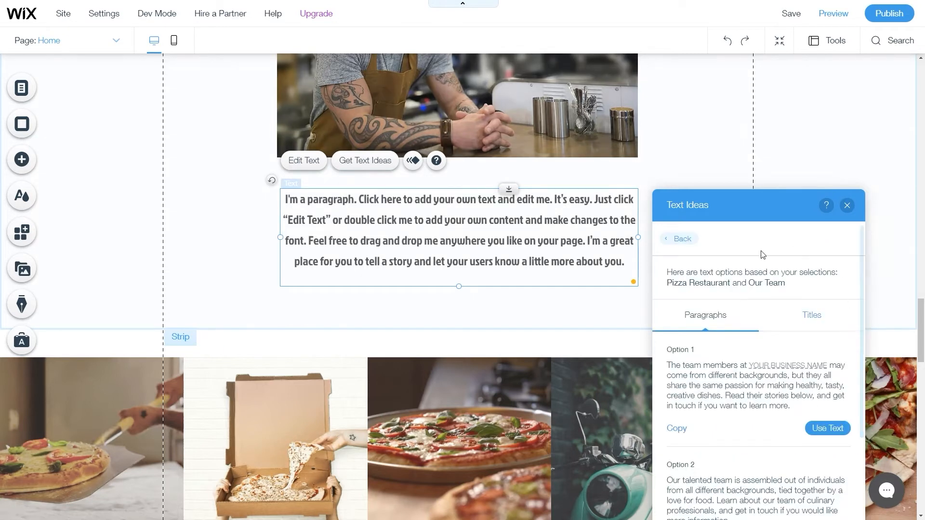
scroll(722, 373, "down", 2)
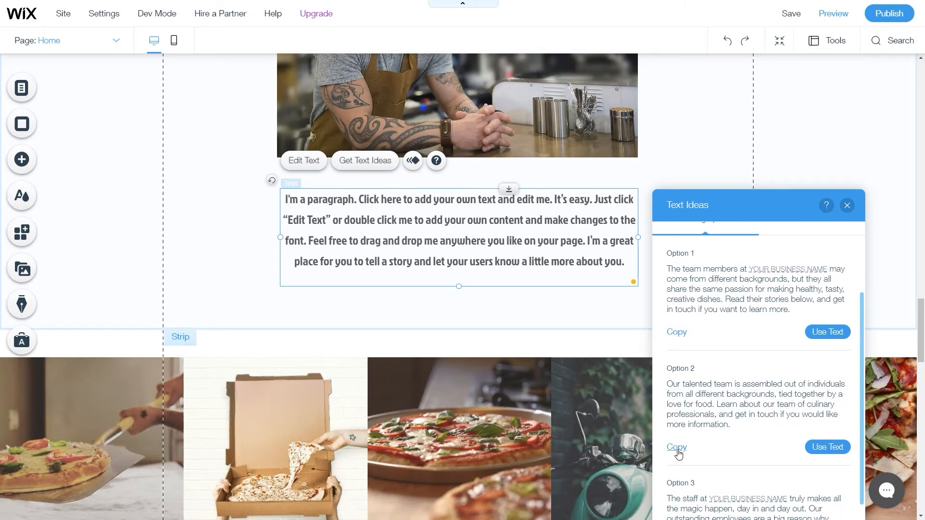
left_click(827, 446)
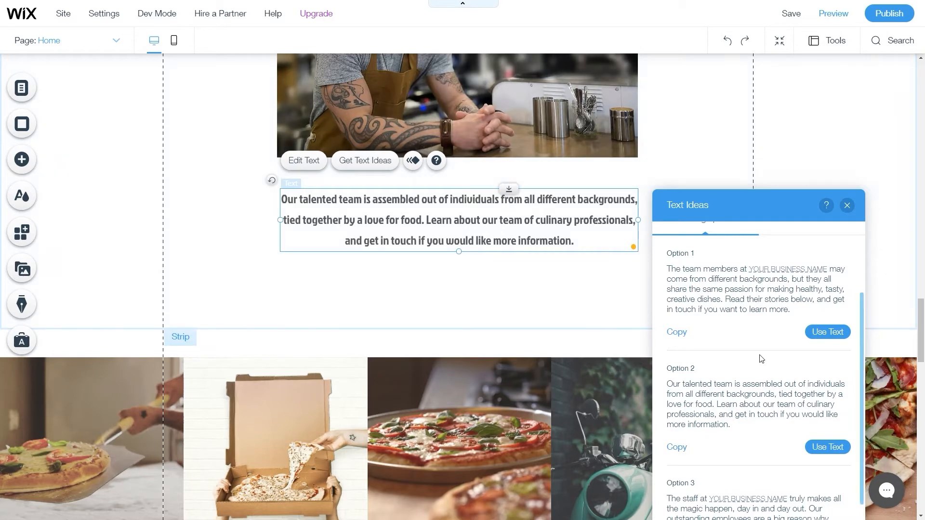
scroll(771, 362, "down", 1)
scroll(742, 420, "up", 3)
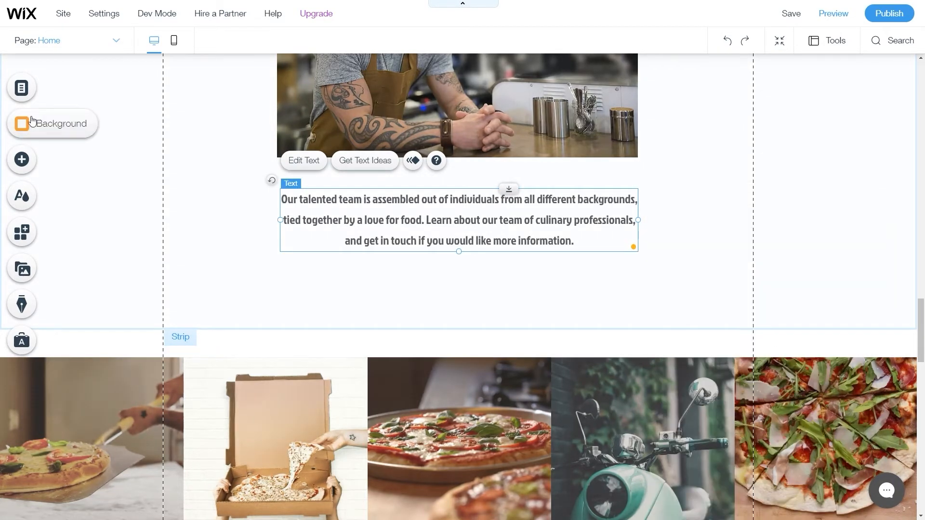
Add a text-and-icon button below the team paragraph and change its text from SALE to ORDER NOW.
left_click(24, 162)
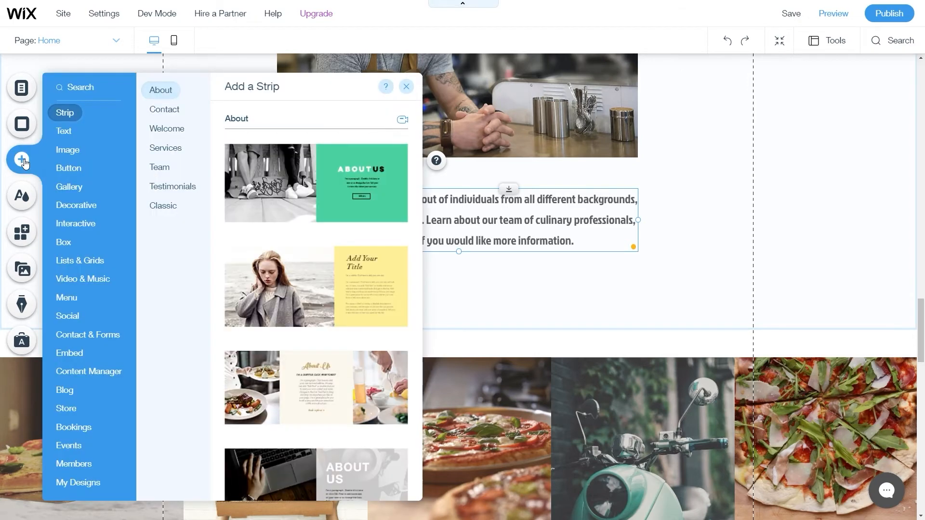
left_click(69, 169)
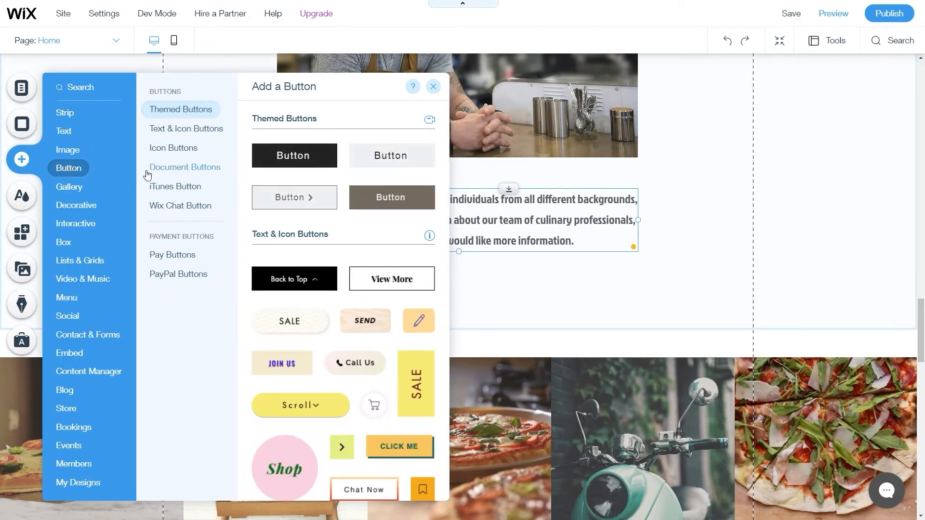
left_click(168, 130)
left_click(180, 148)
scroll(347, 232, "up", 3)
scroll(337, 202, "up", 5)
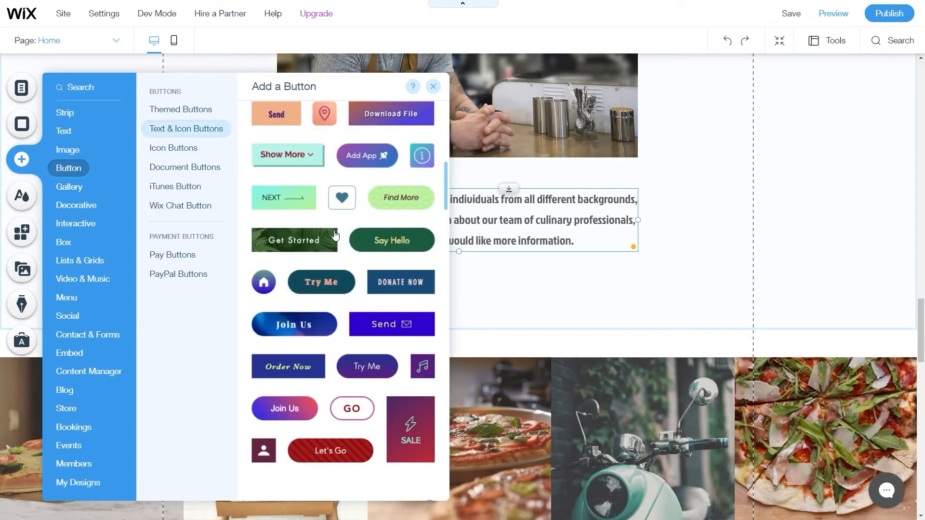
scroll(328, 221, "up", 7)
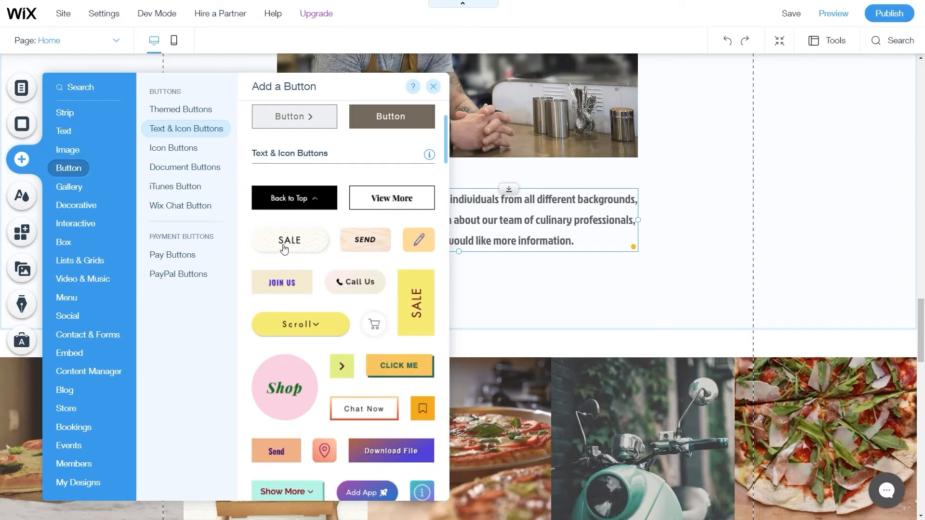
left_click_drag(288, 247, 458, 279)
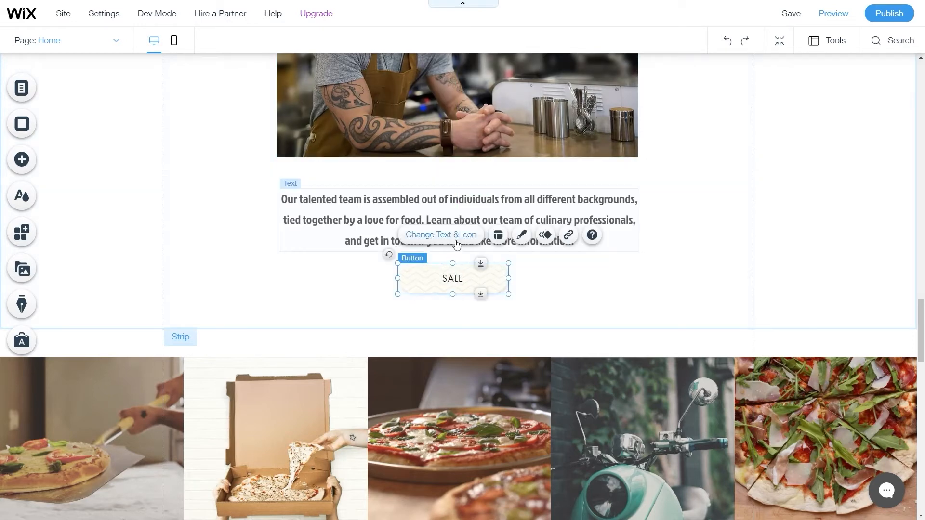
left_click(456, 241)
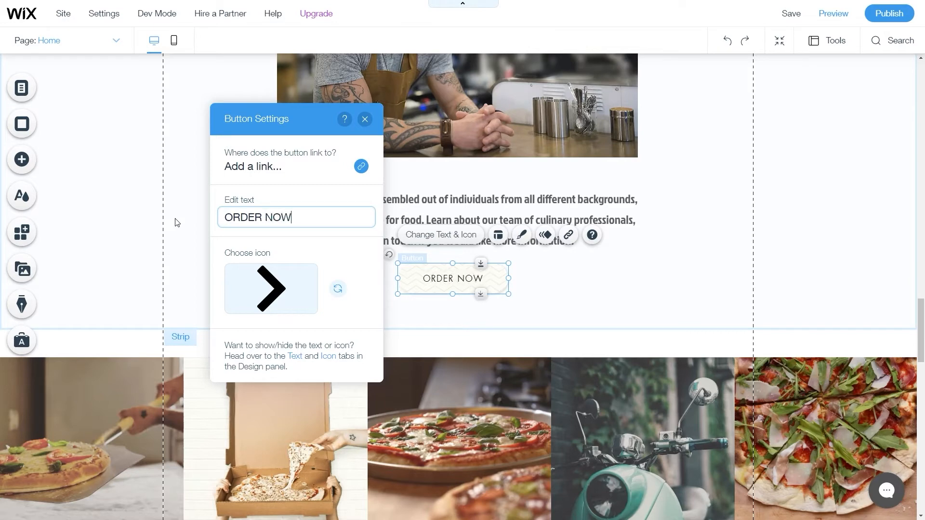
left_click(550, 316)
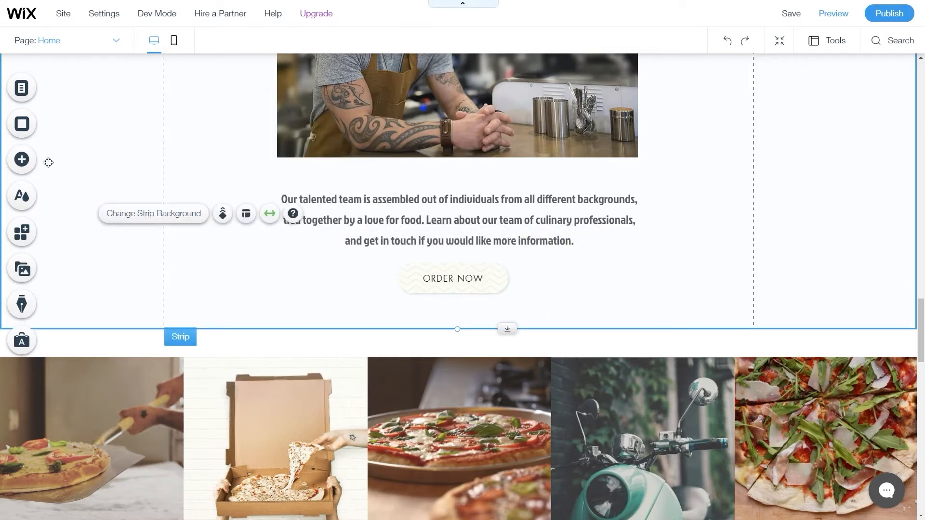
Add a video player element onto the page.
left_click(22, 159)
mouse_move(79, 226)
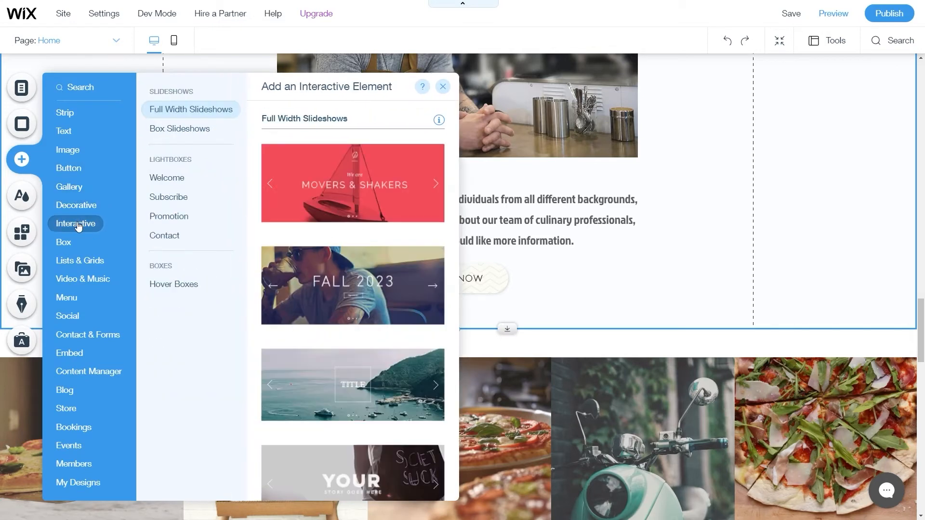
mouse_move(79, 279)
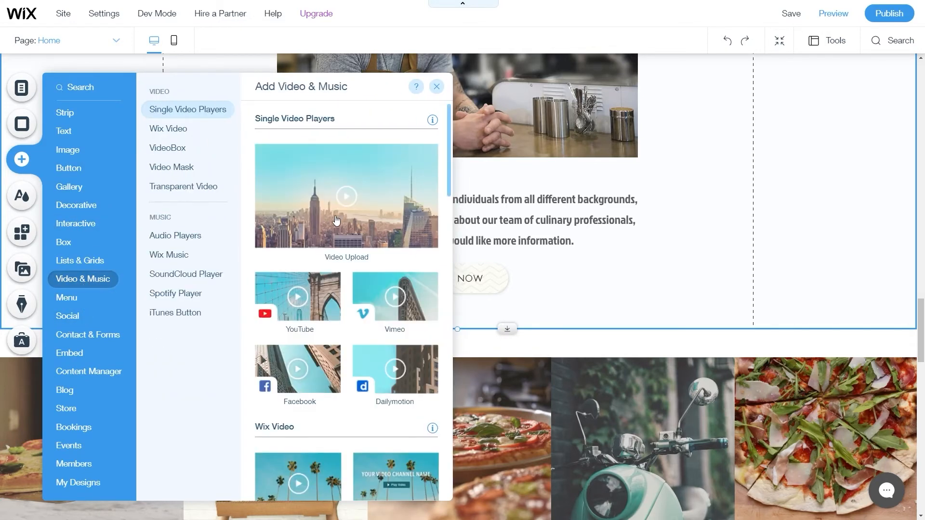
left_click_drag(331, 221, 466, 138)
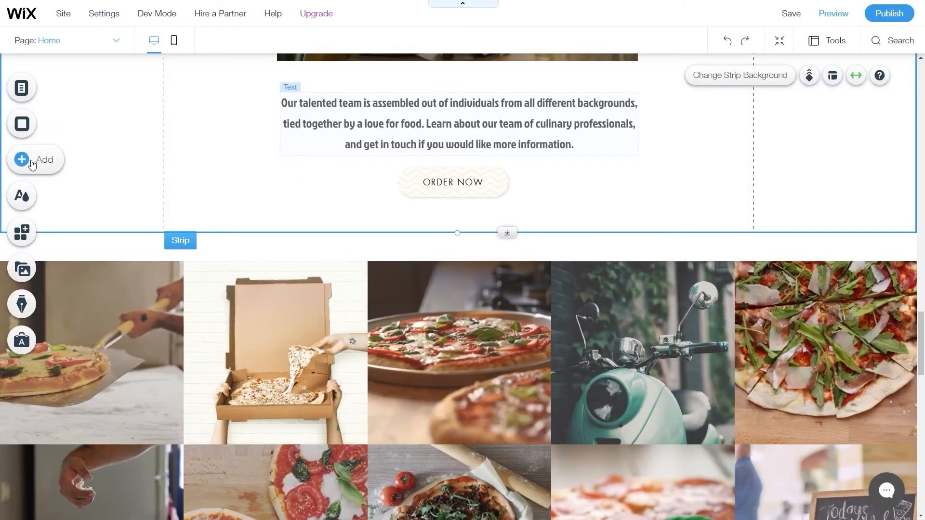
Browse the Testimonials strip designs in the Add panel.
left_click(32, 165)
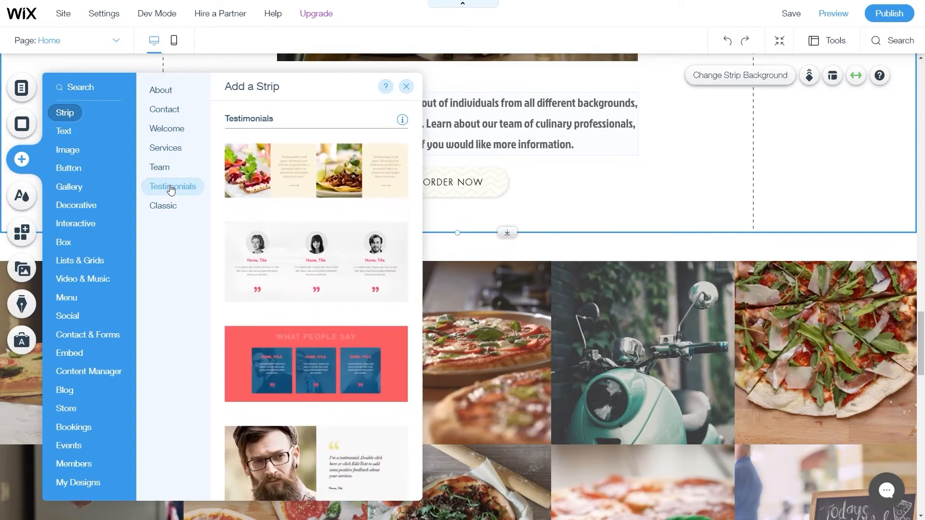
scroll(275, 193, "down", 10)
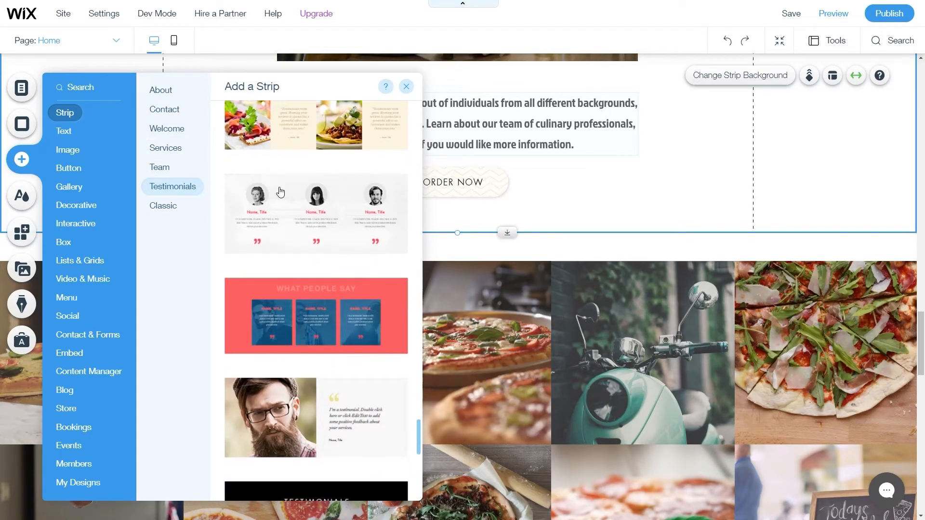
scroll(292, 242, "up", 10)
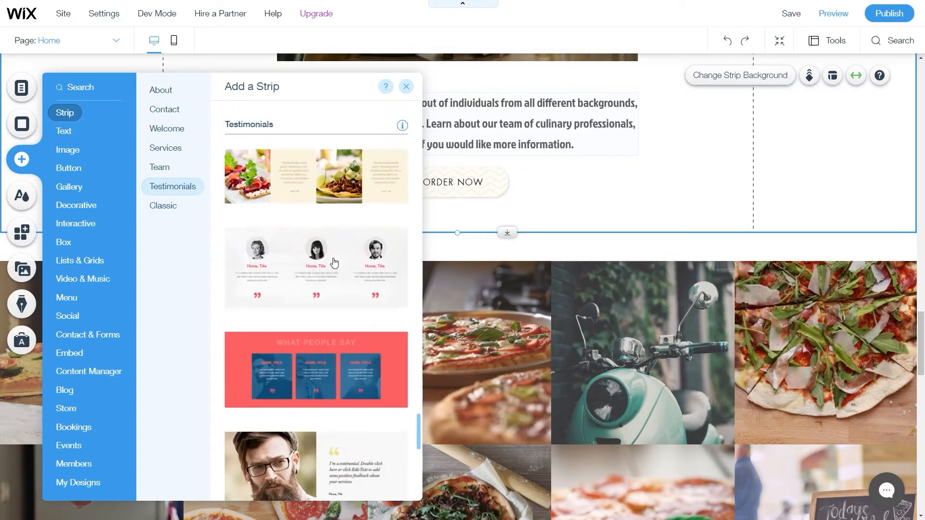
Add a four-column testimonials strip below ORDER NOW and give column 1 the homemade pizza photo.
left_click_drag(276, 410, 452, 403)
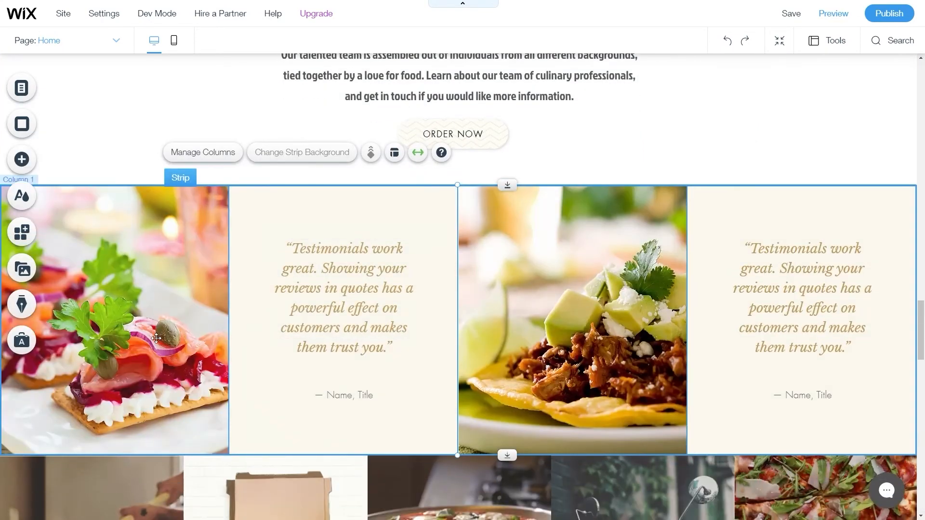
double_click(157, 338)
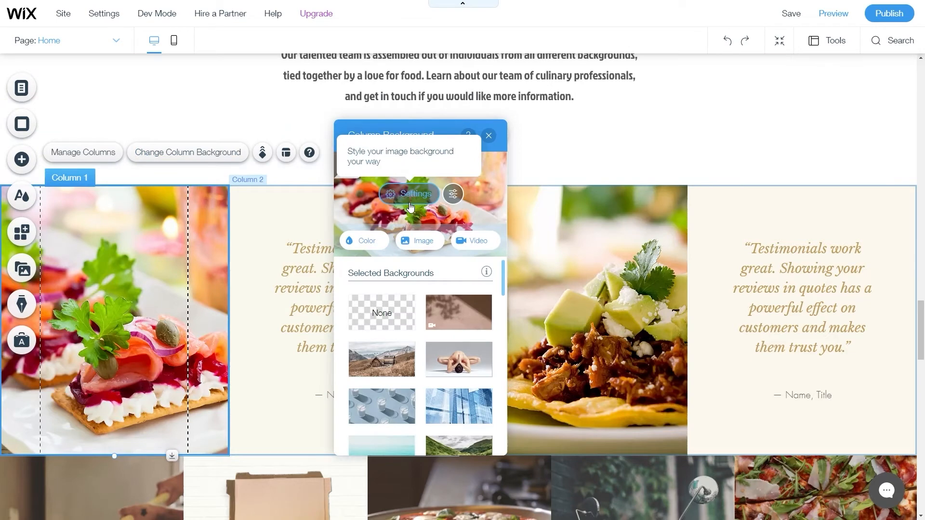
left_click(418, 245)
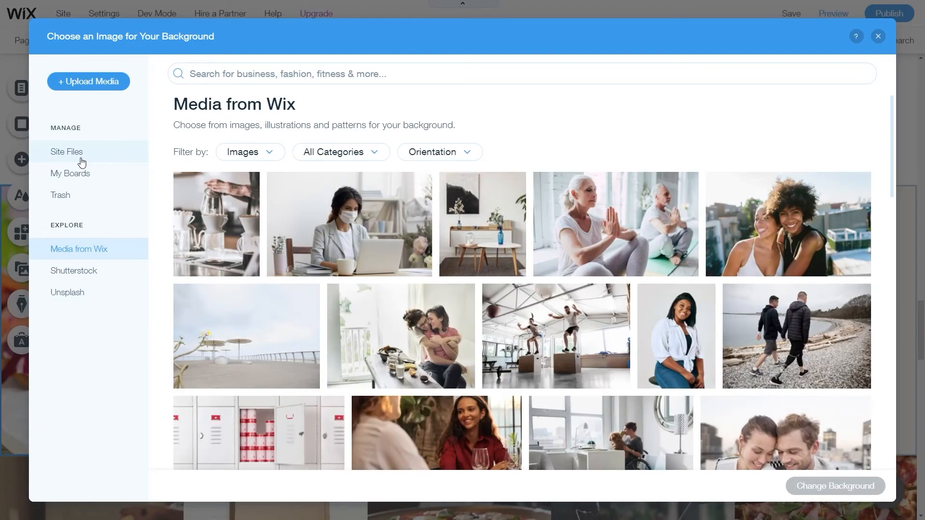
left_click(86, 154)
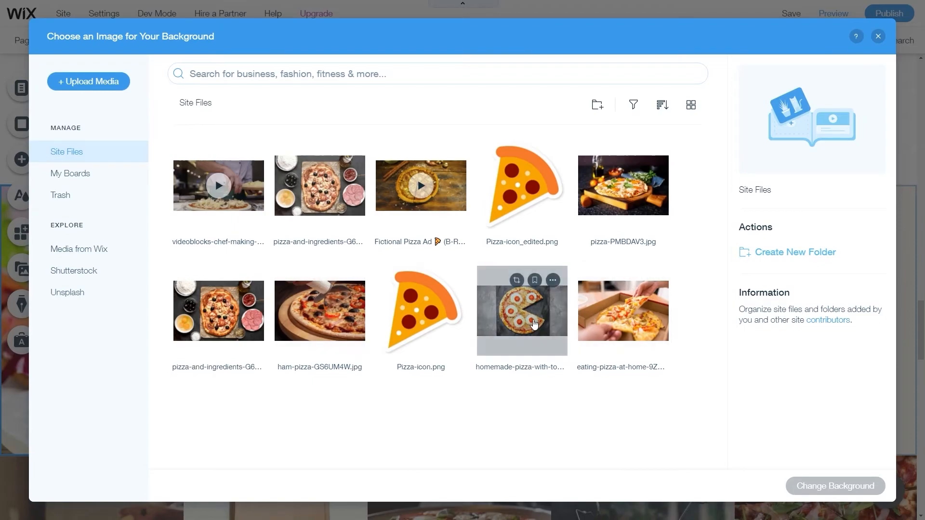
left_click(522, 313)
left_click(823, 488)
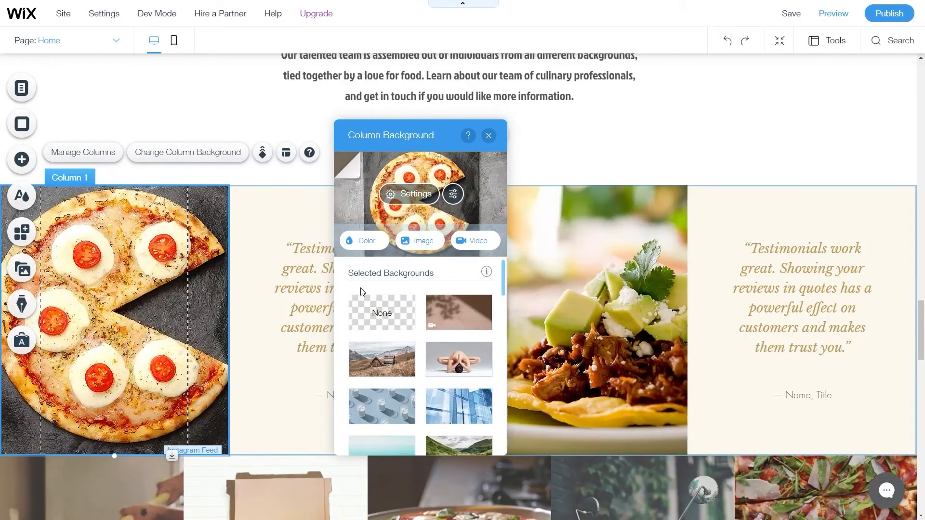
Set column 3's background to the pizza-PMBDAV3.jpg photo from Site Files.
left_click(629, 313)
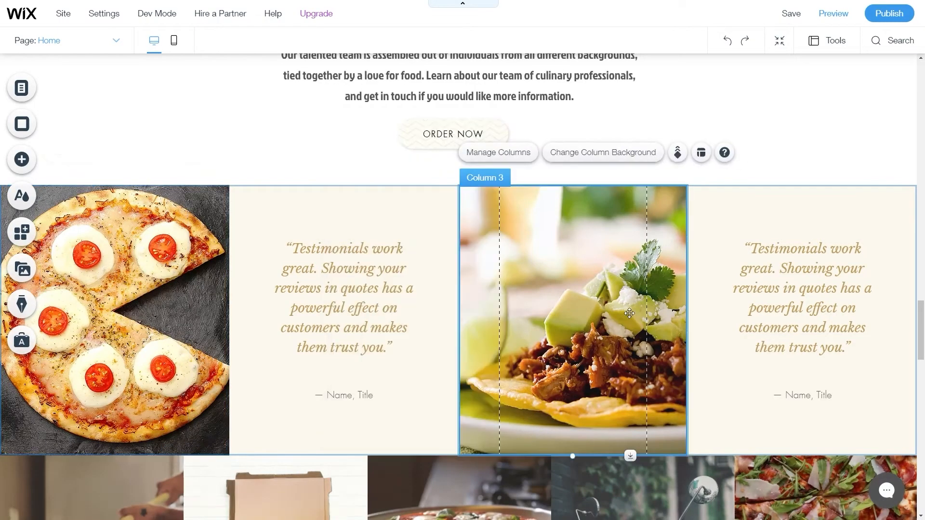
left_click(595, 153)
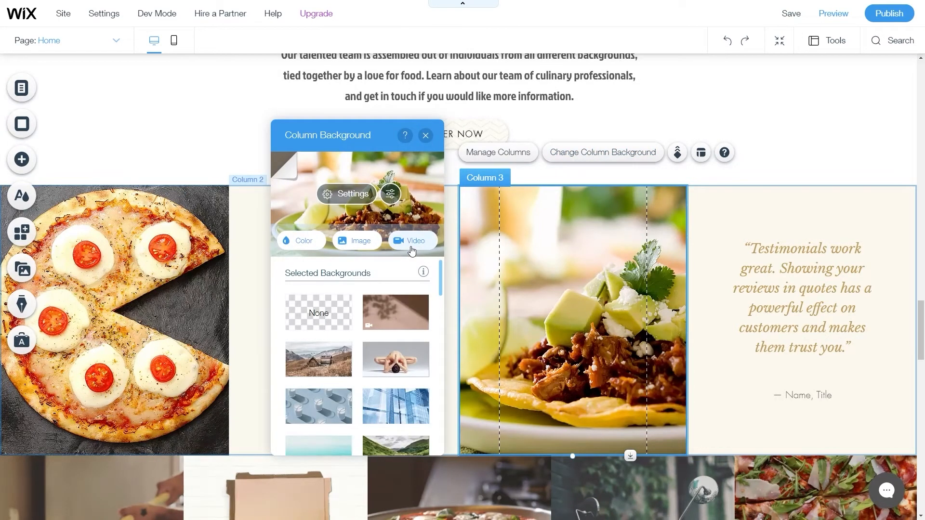
left_click(370, 248)
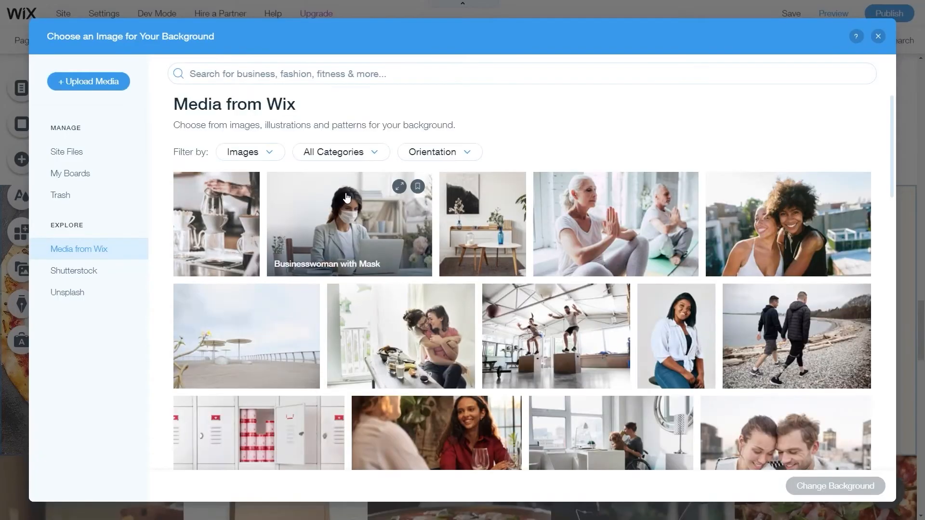
left_click(77, 153)
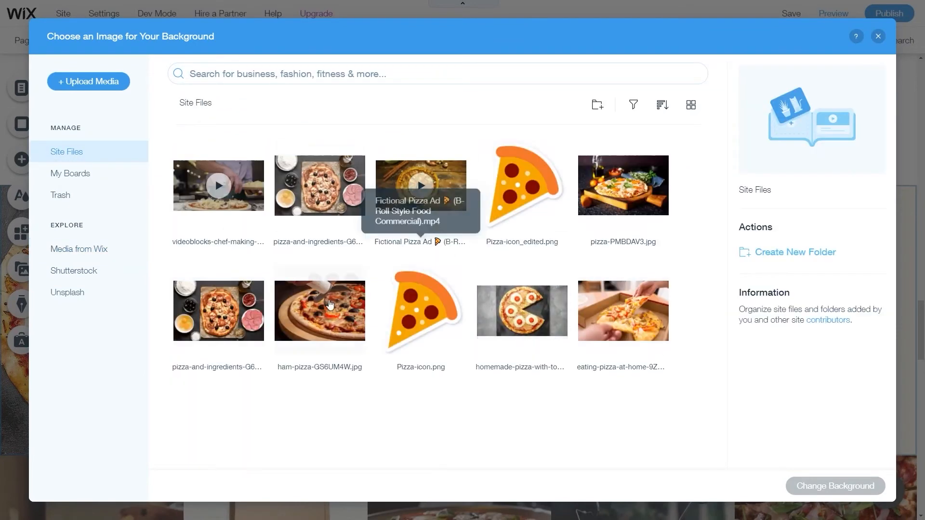
left_click(651, 204)
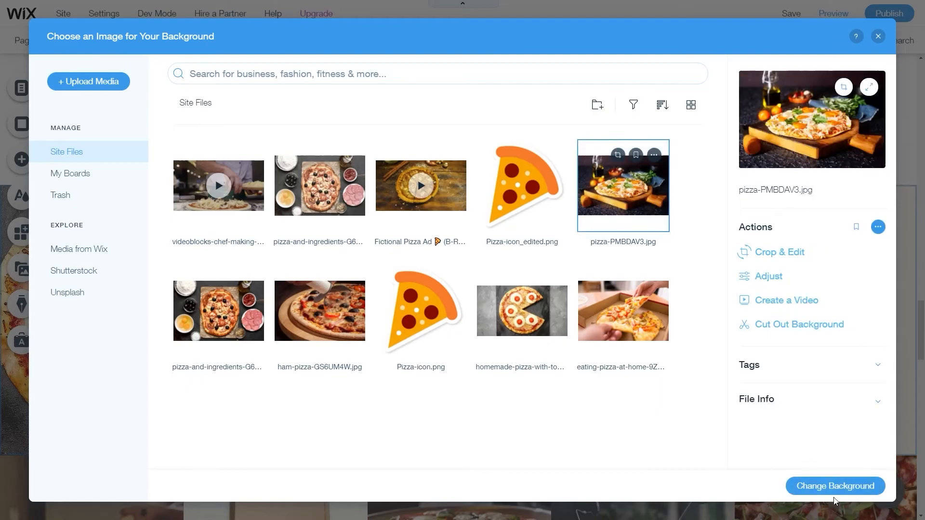
left_click(832, 486)
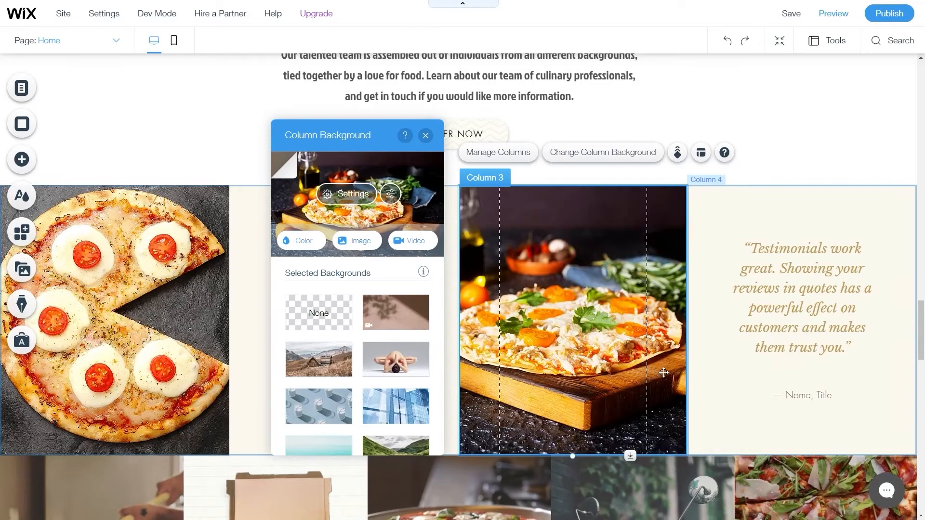
left_click_drag(564, 364, 580, 365)
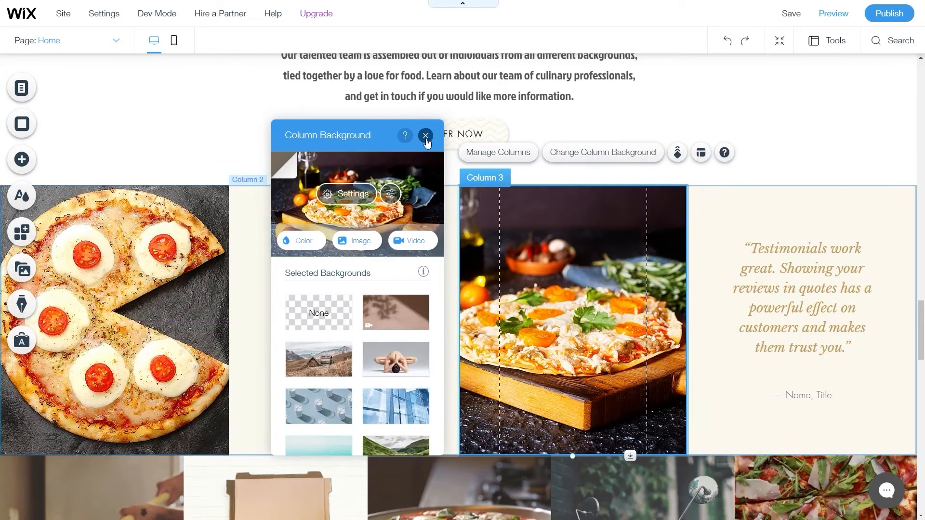
left_click_drag(368, 136, 77, 116)
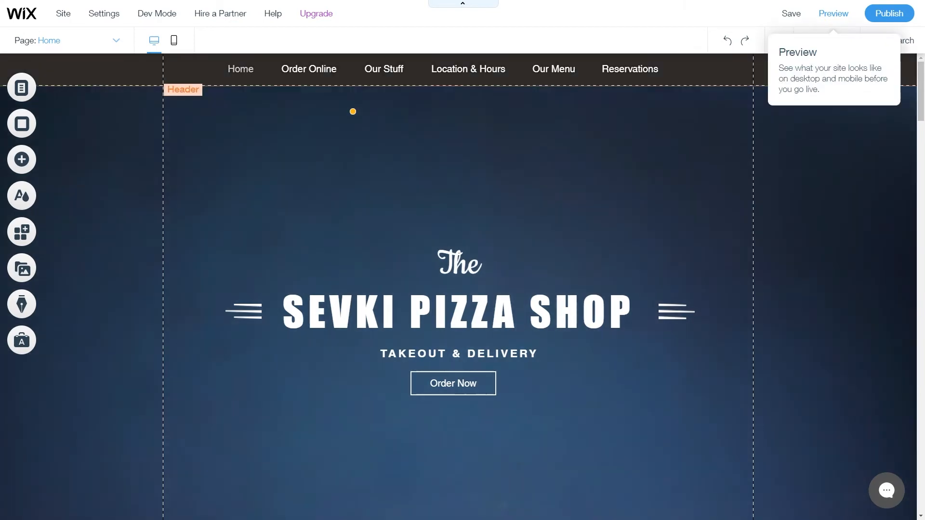
Preview the site, visiting Order Online, Home and the Reservations section, then return to the editor.
left_click(833, 13)
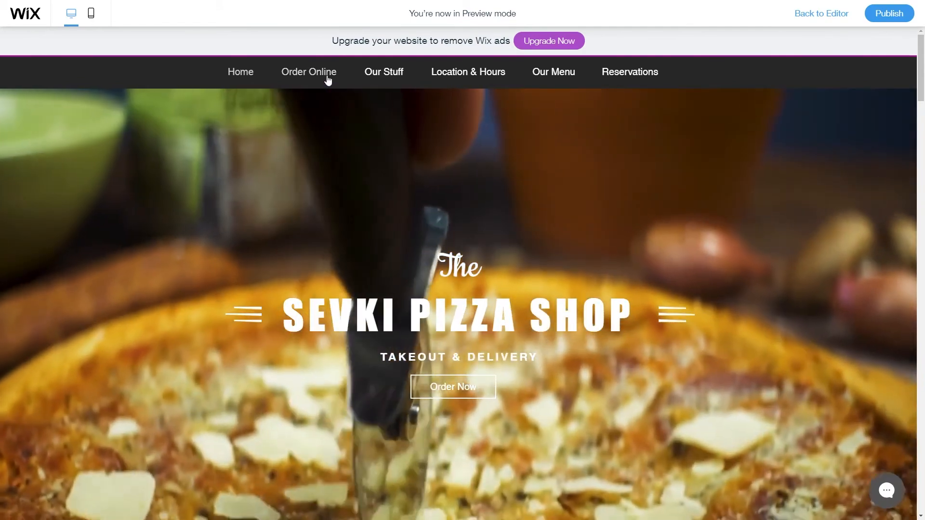
left_click(327, 80)
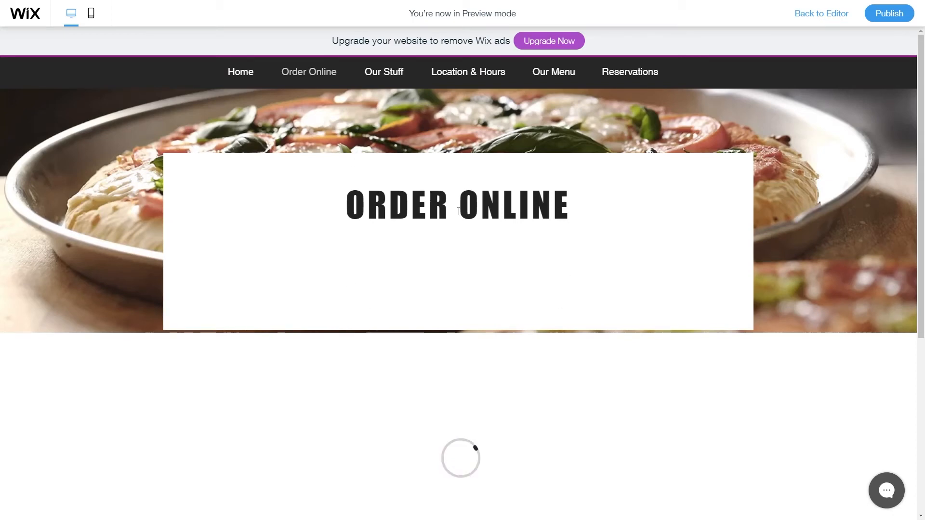
left_click(246, 80)
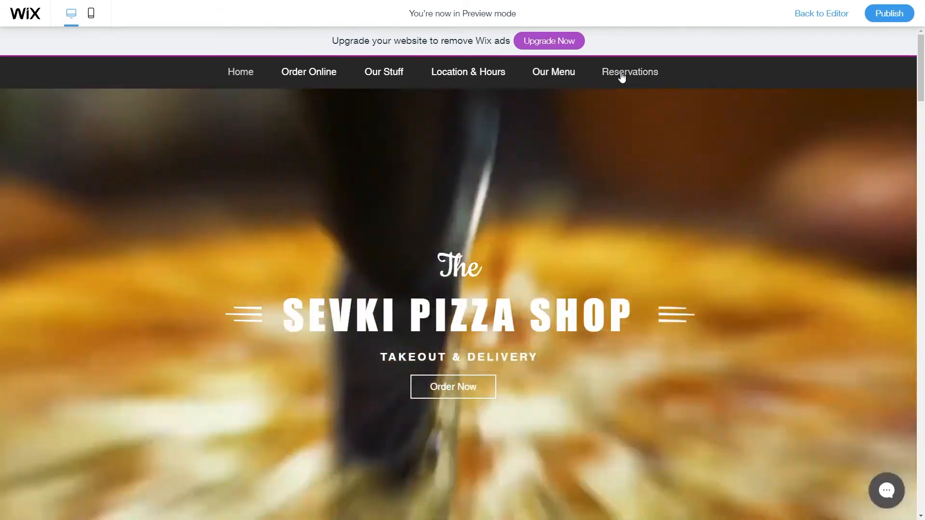
left_click(622, 75)
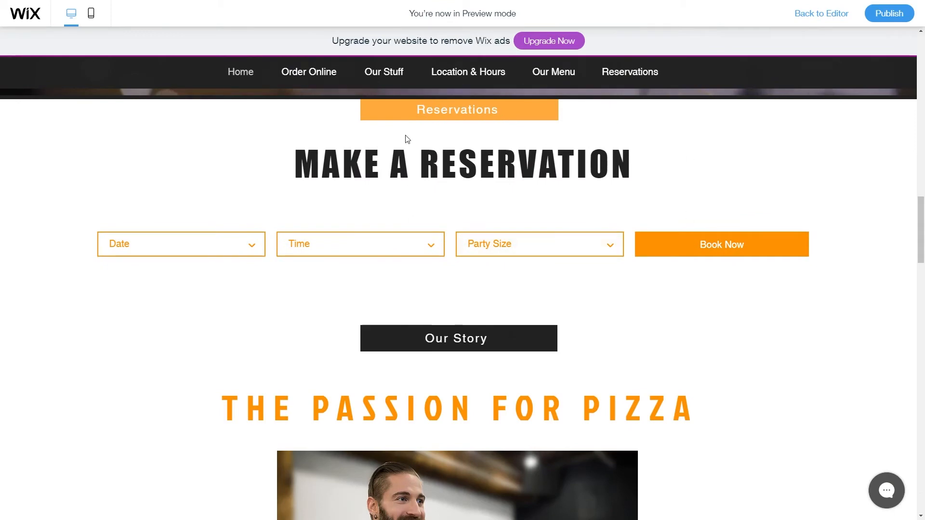
left_click(821, 13)
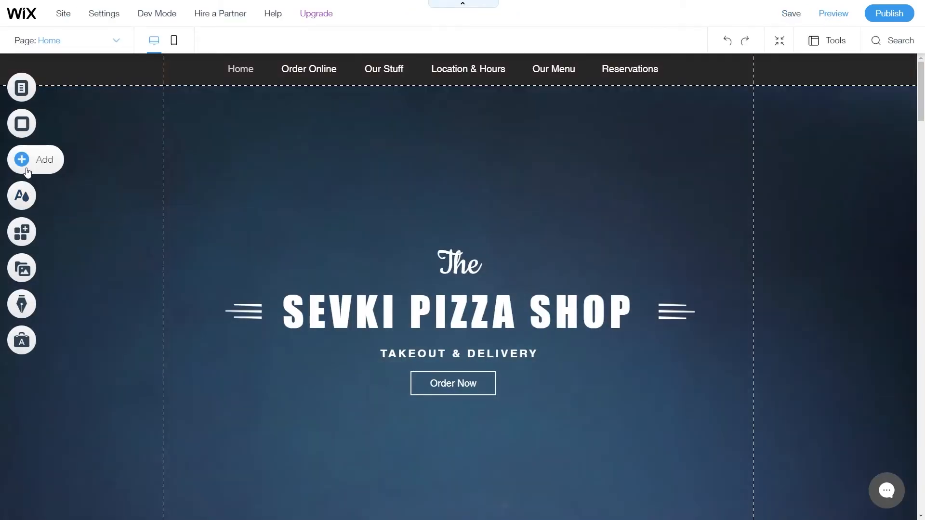
Place an anchor at the top of the reservation section and name it Reservations.
type("anchors")
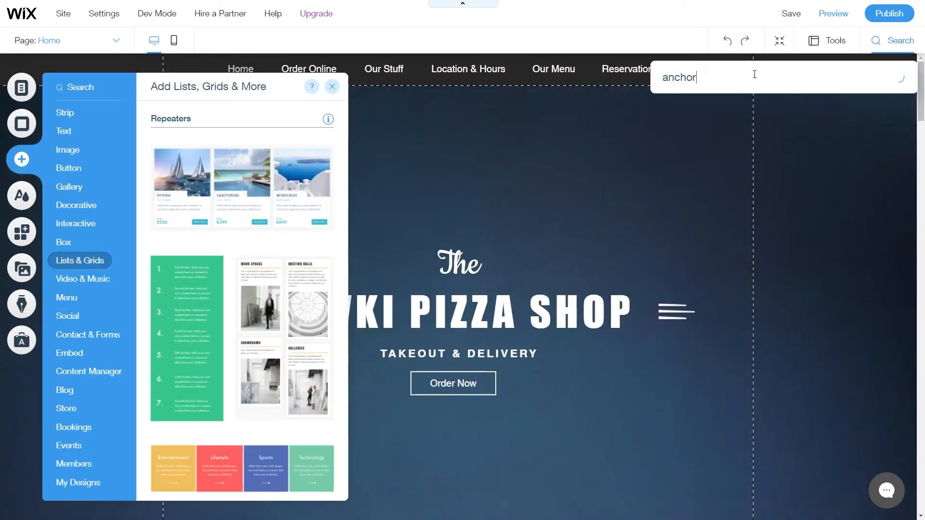
left_click(727, 133)
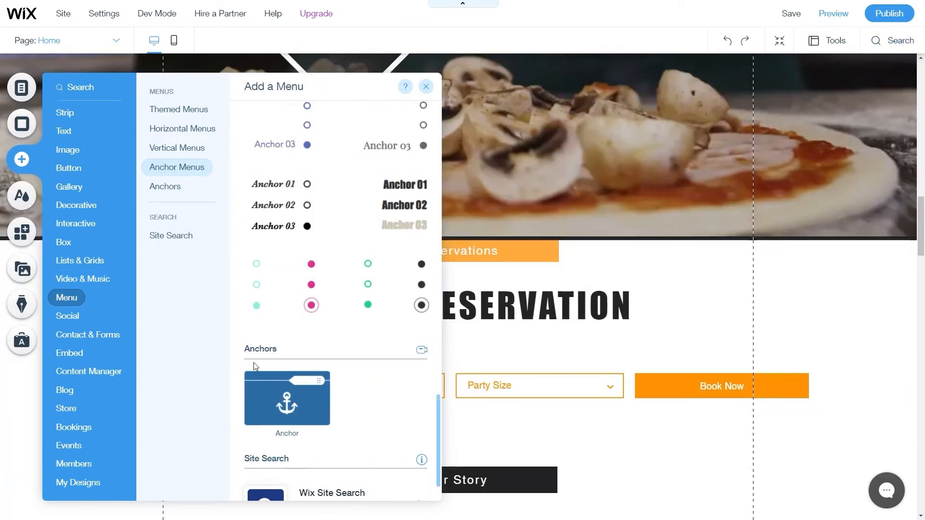
left_click_drag(318, 414, 618, 253)
left_click(850, 218)
key("BackSpace")
type("Reservations")
key("Return")
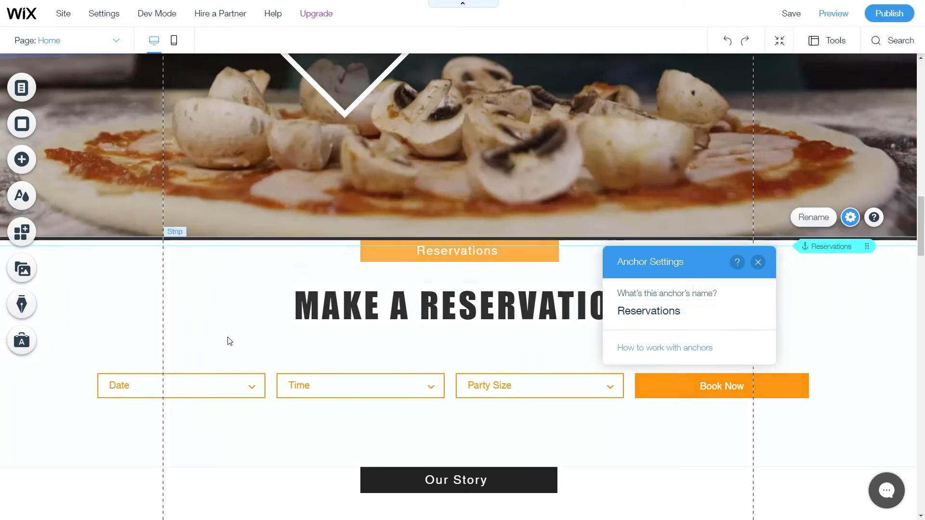
left_click(254, 316)
scroll(545, 322, "up", 10)
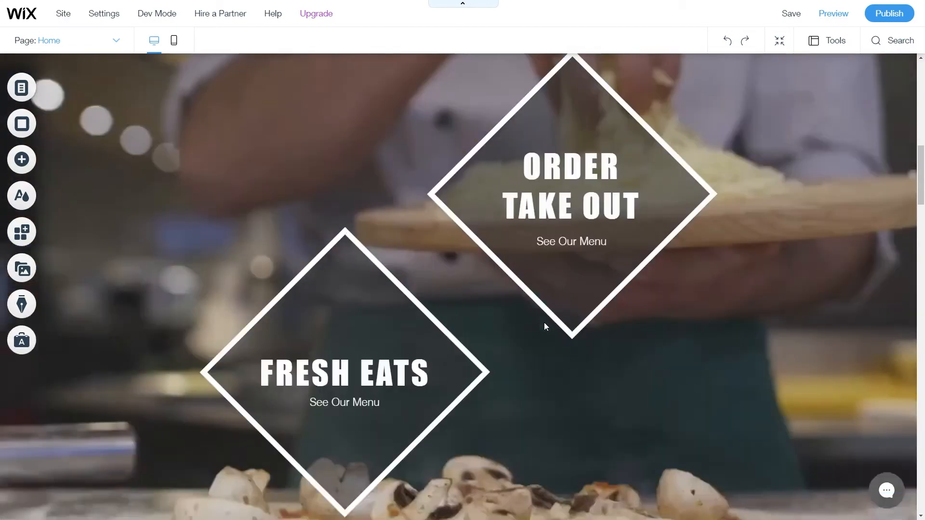
scroll(544, 322, "up", 5)
scroll(477, 345, "down", 2)
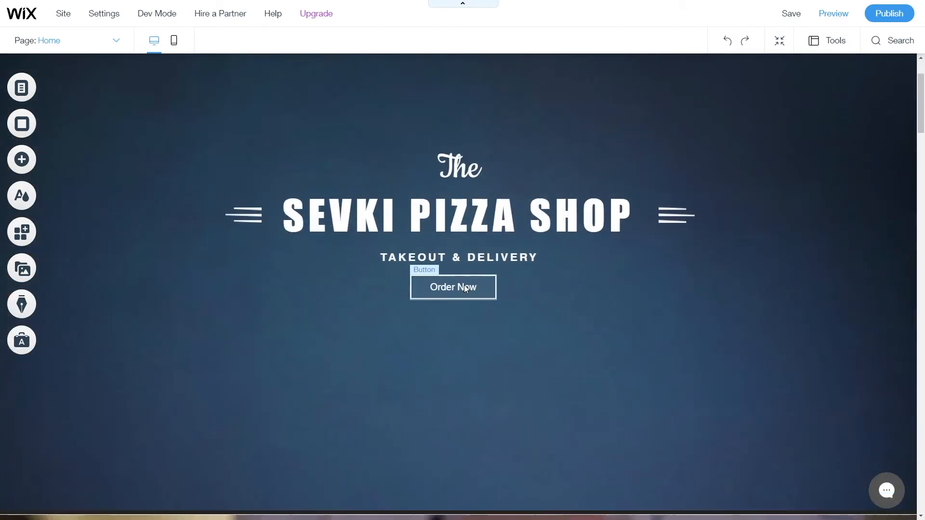
Link the hero's Order Now button to the Reservations anchor on the Home page.
left_click(464, 285)
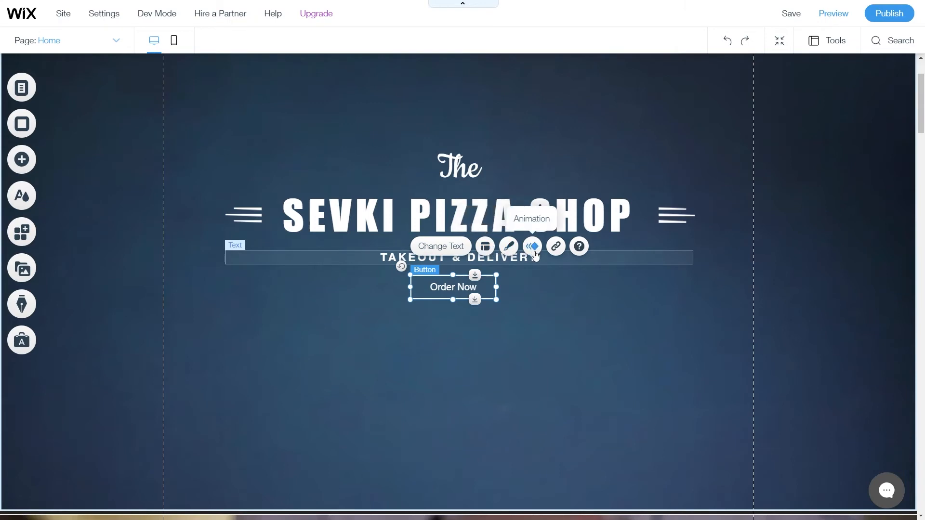
left_click(556, 247)
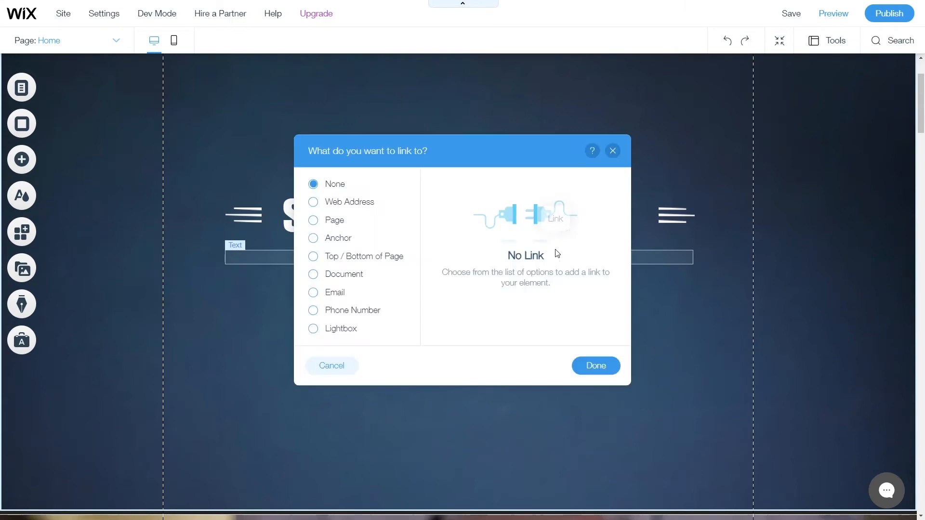
left_click(340, 244)
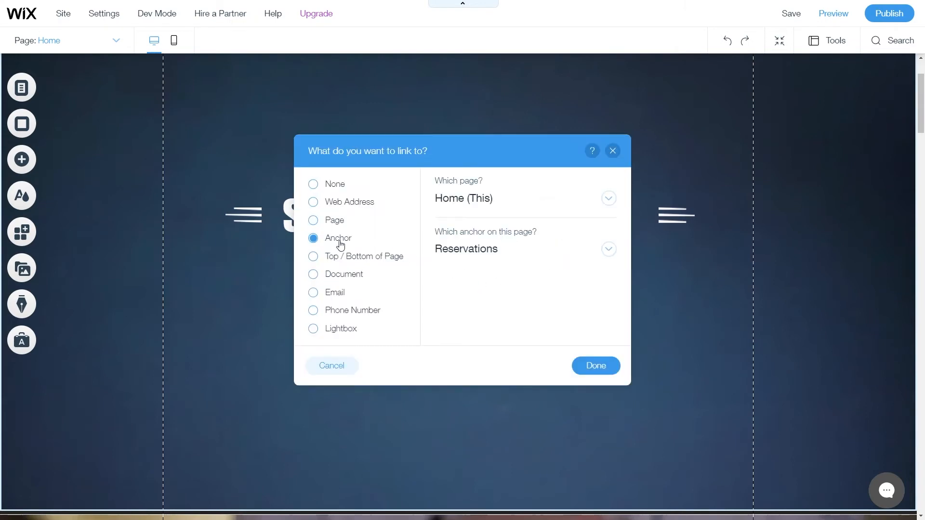
left_click(500, 255)
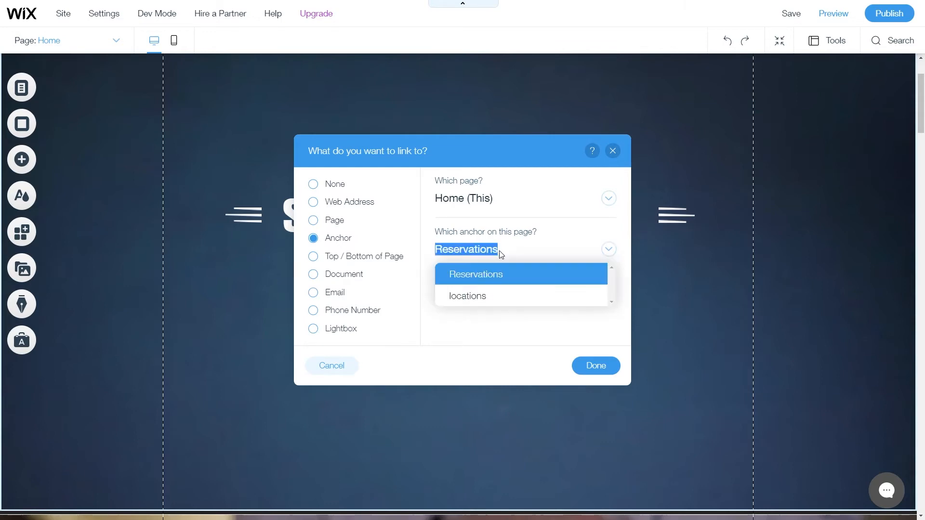
left_click(508, 277)
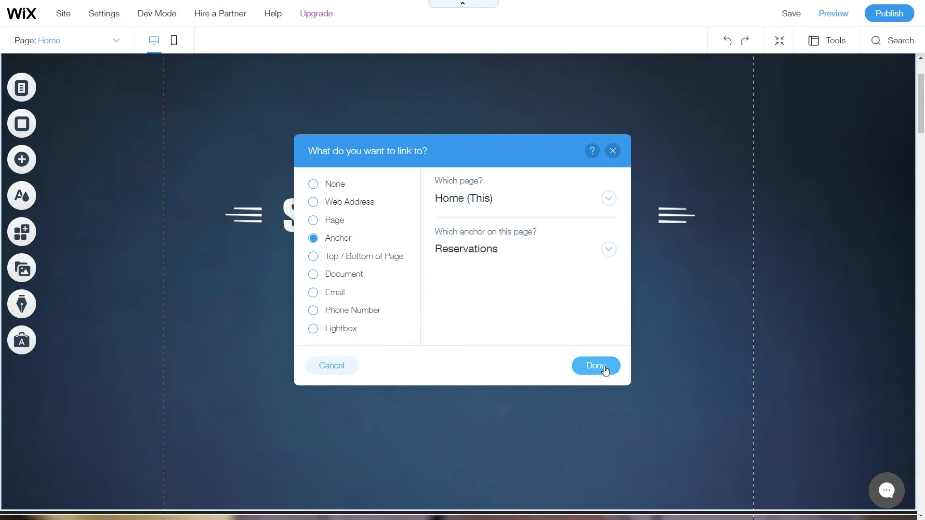
left_click(605, 369)
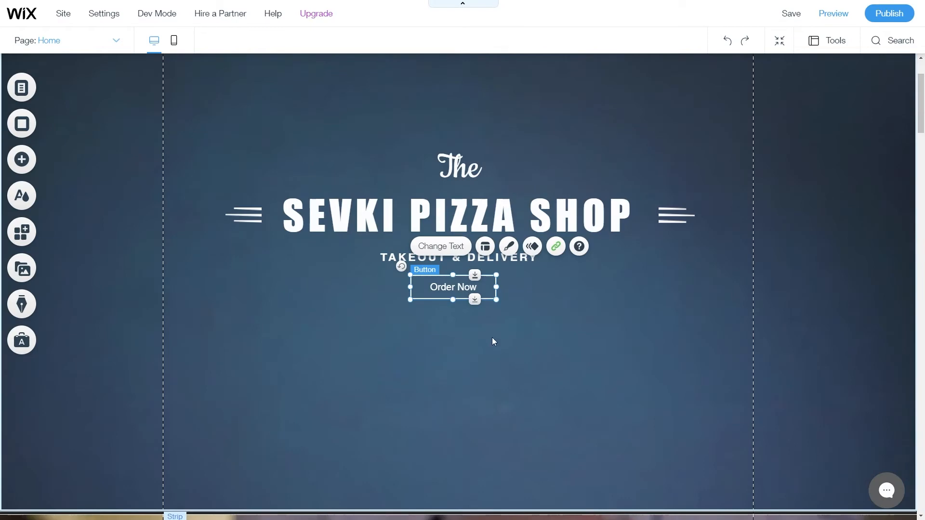
Preview the site and test that Order Now scrolls down to Make a Reservation.
scroll(665, 126, "up", 2)
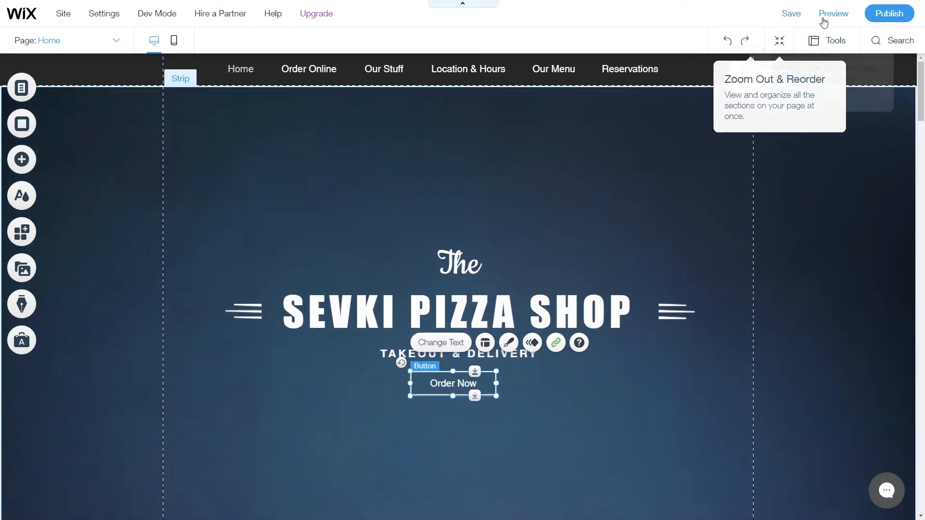
left_click(829, 16)
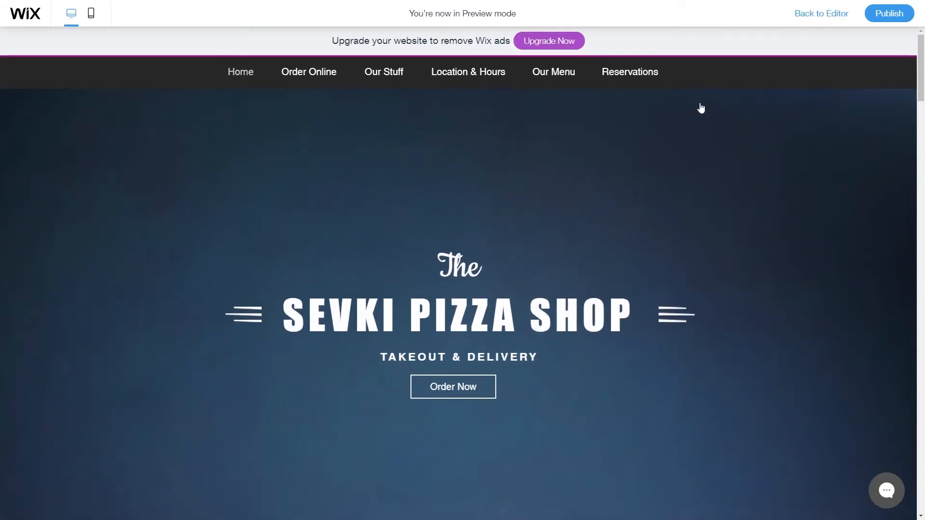
scroll(482, 274, "down", 2)
left_click(457, 296)
scroll(456, 294, "down", 5)
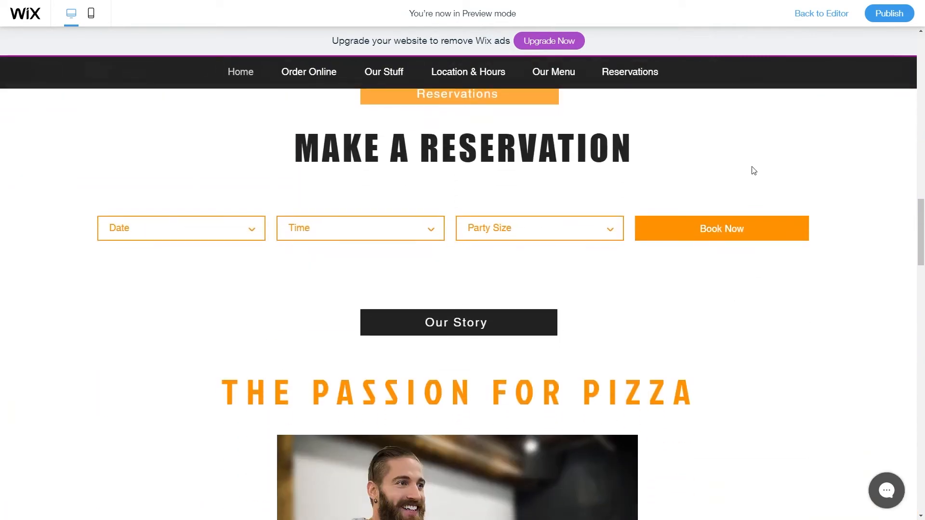
scroll(756, 188, "up", 1)
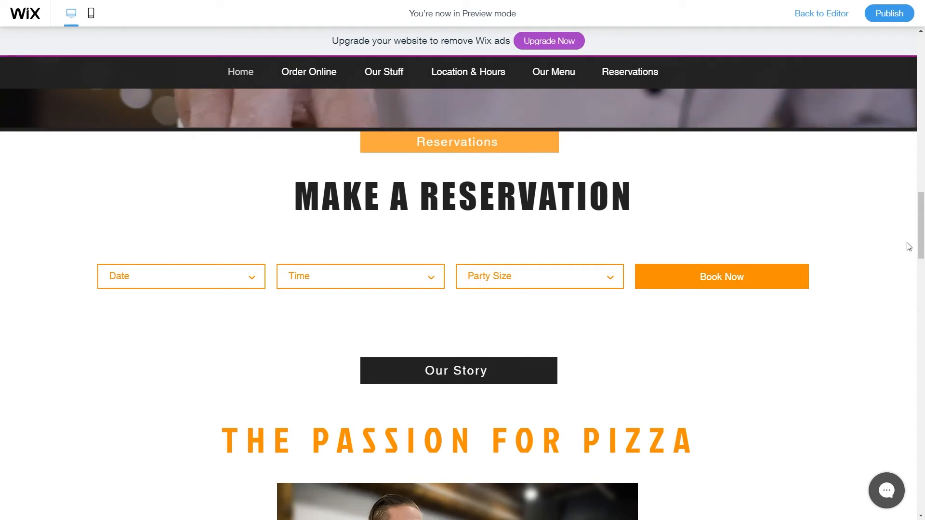
scroll(857, 311, "down", 1)
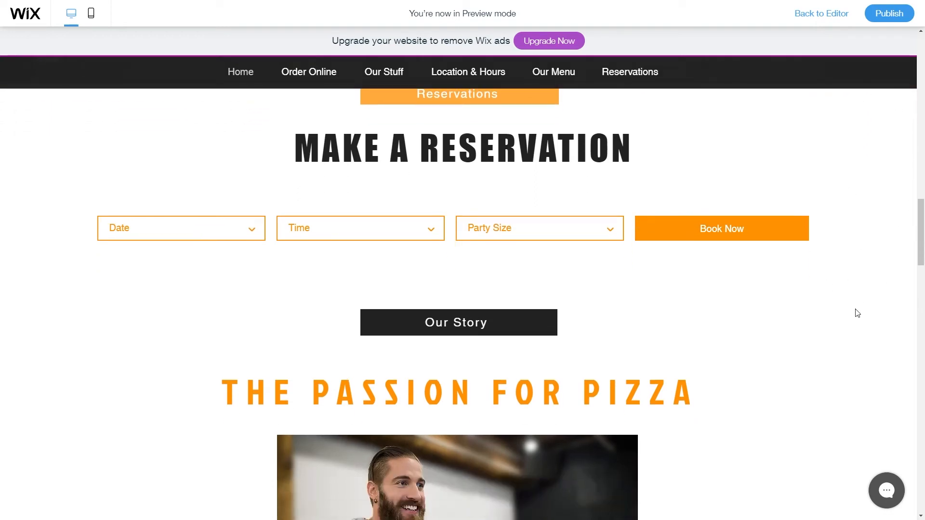
scroll(856, 313, "up", 4)
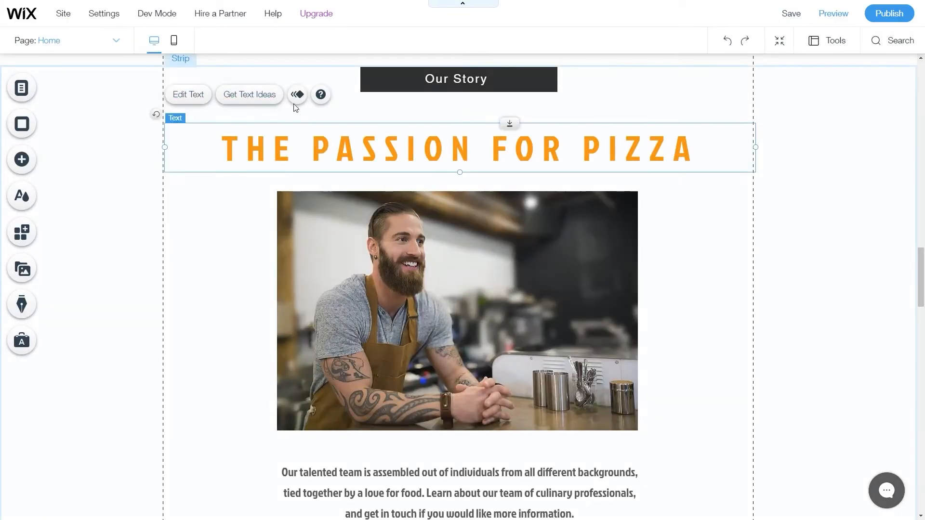
Link the THE PASSION FOR PIZZA heading to the Reservations anchor.
left_click(196, 94)
left_click(855, 332)
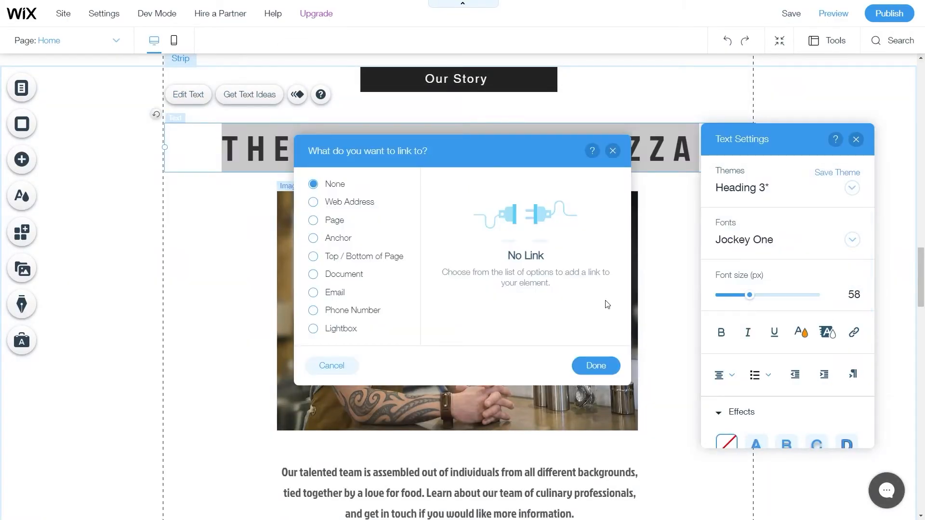
left_click(334, 239)
left_click(512, 261)
left_click(504, 281)
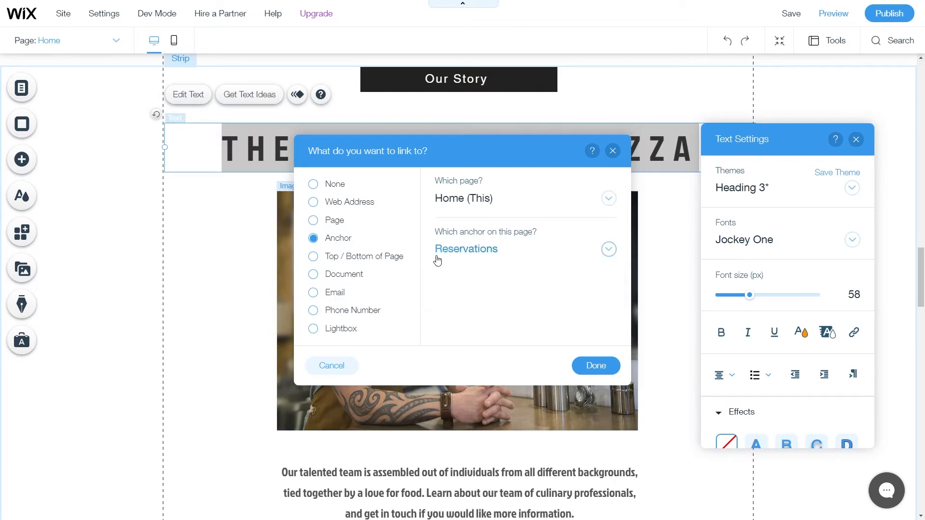
left_click(596, 366)
left_click(856, 140)
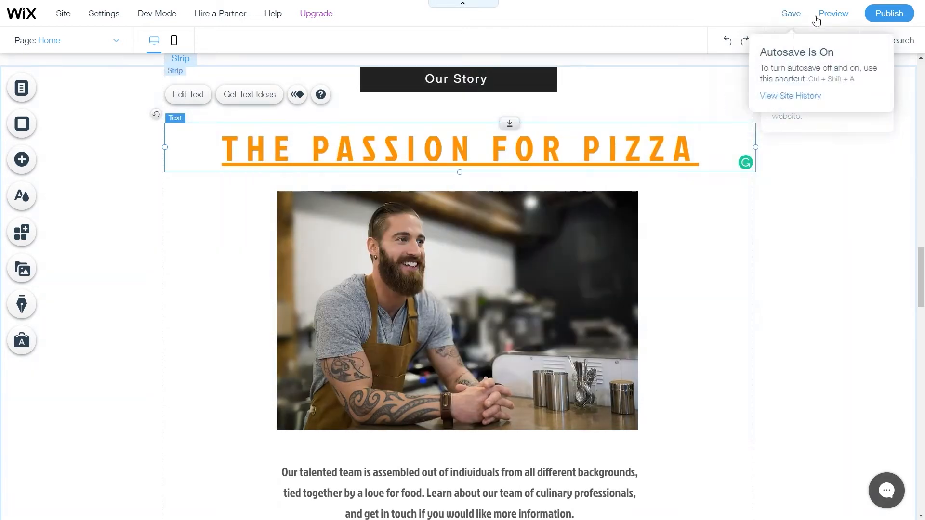
Preview the site and test that the heading jumps to Reservations.
left_click(832, 13)
left_click(563, 216)
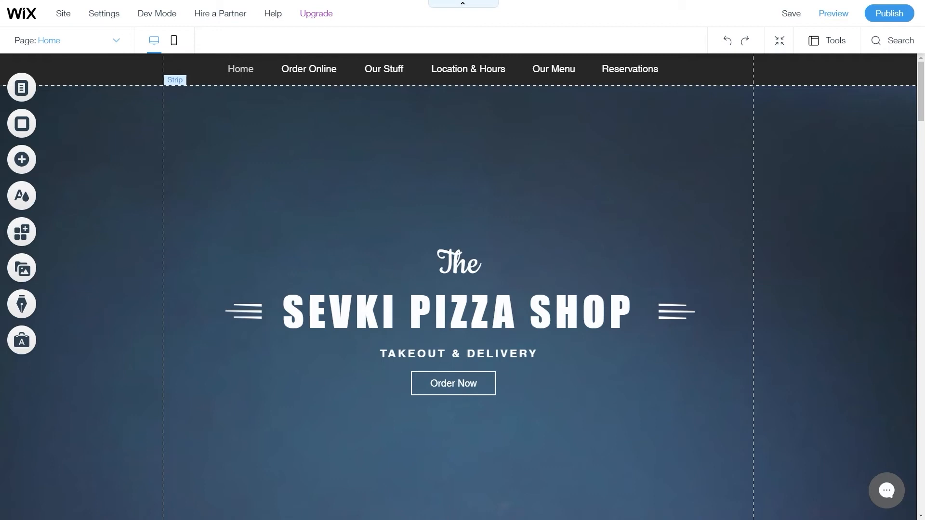
mouse_move(316, 14)
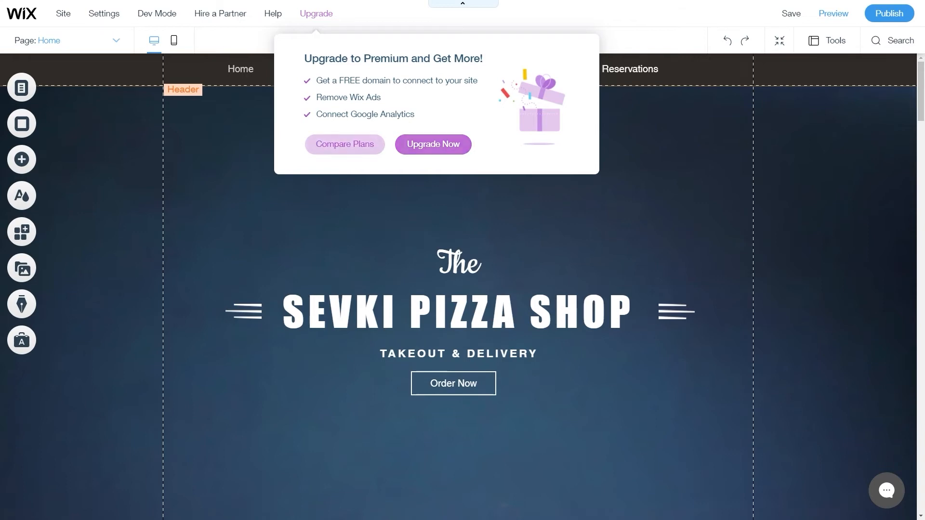
Open the Upgrade Now premium plans page and show the Website Plans tab.
left_click(433, 144)
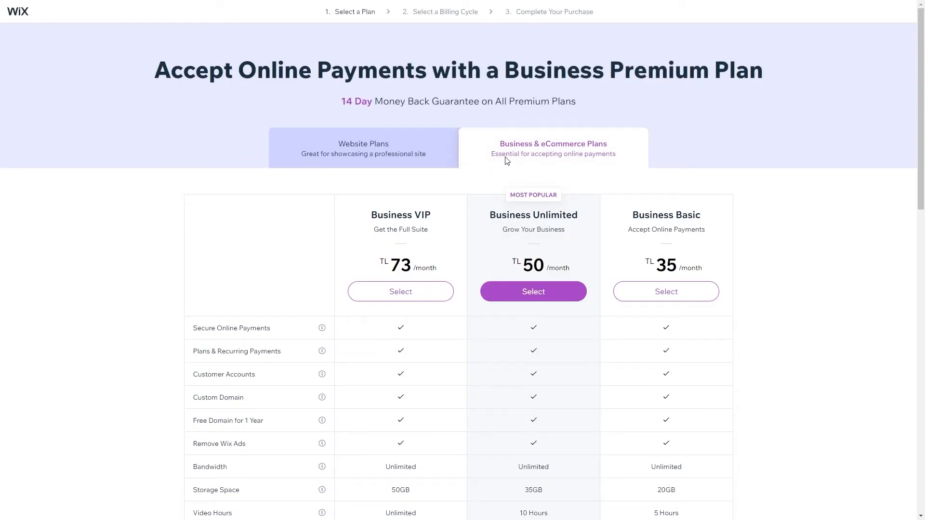
left_click(369, 154)
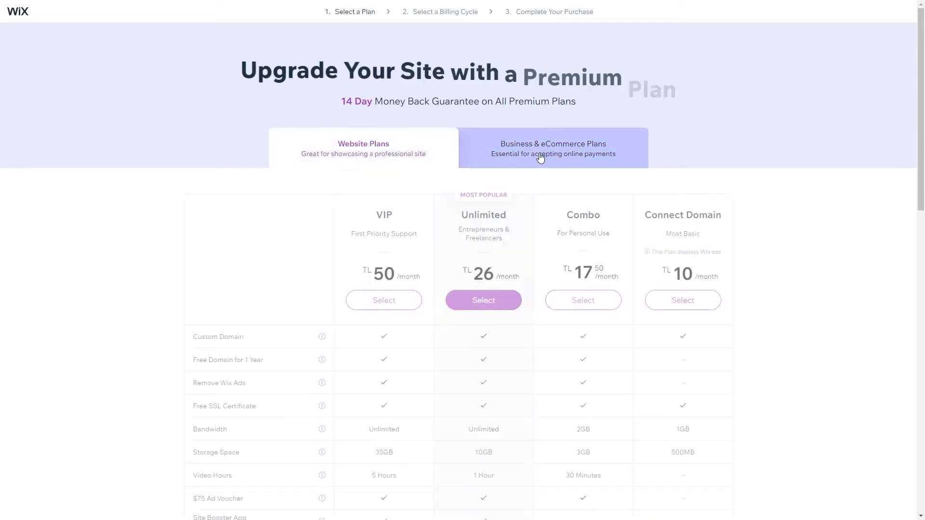
Check the Business & eCommerce plans' 50GB storage, then return to the Website Plans comparison.
left_click(551, 157)
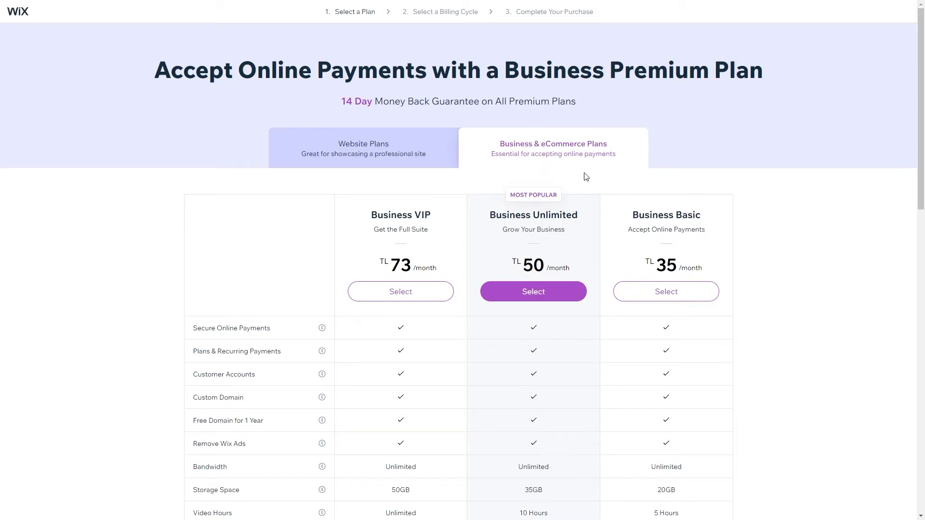
scroll(586, 177, "down", 1)
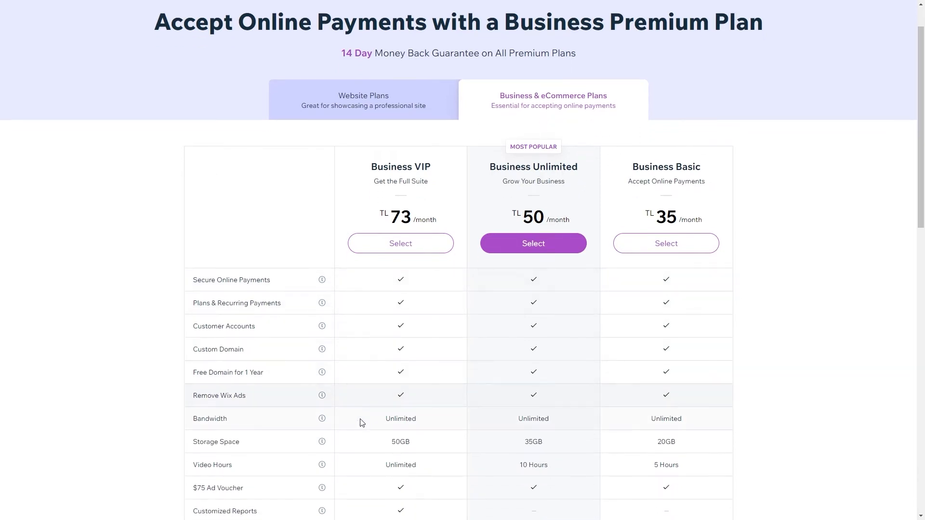
mouse_move(322, 418)
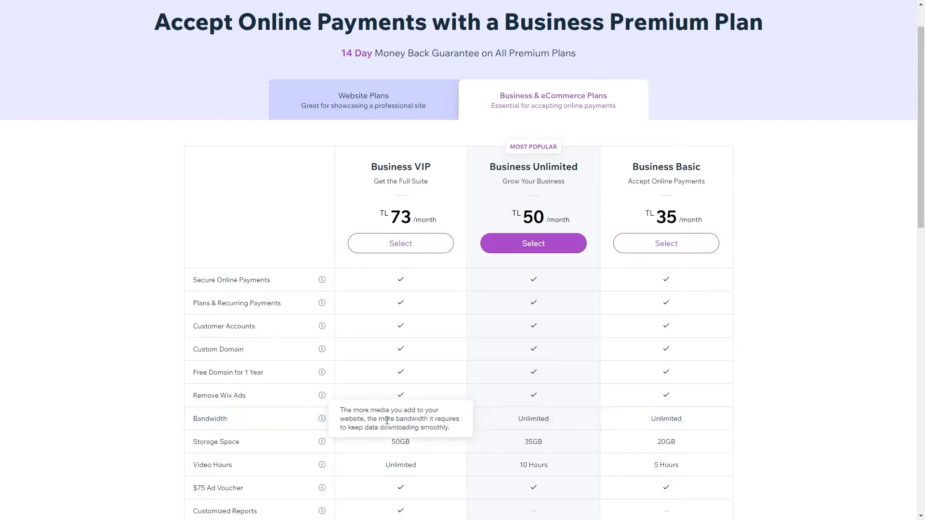
scroll(694, 417, "down", 1)
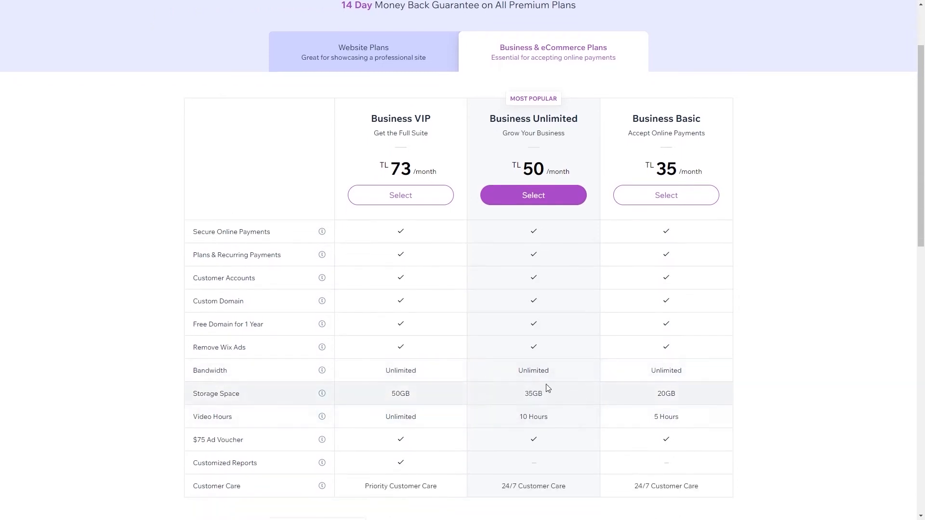
mouse_move(323, 372)
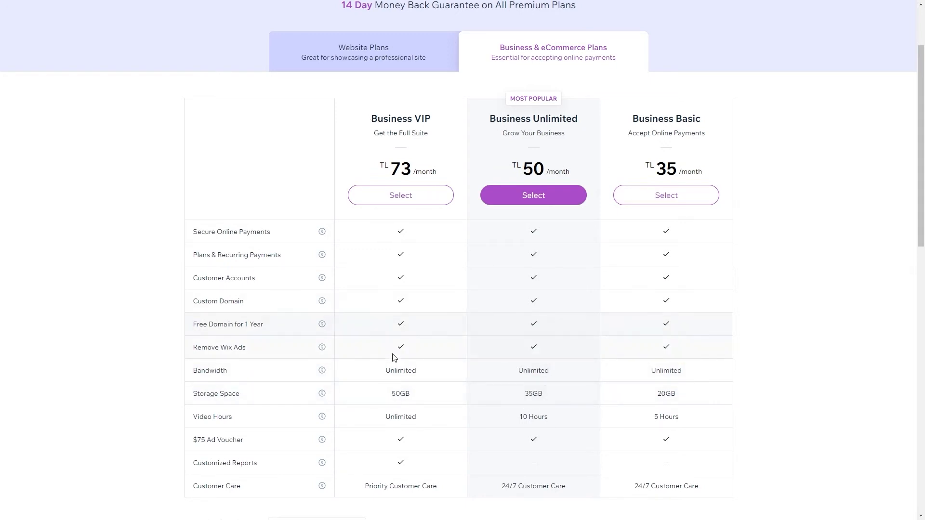
left_click_drag(391, 397, 422, 394)
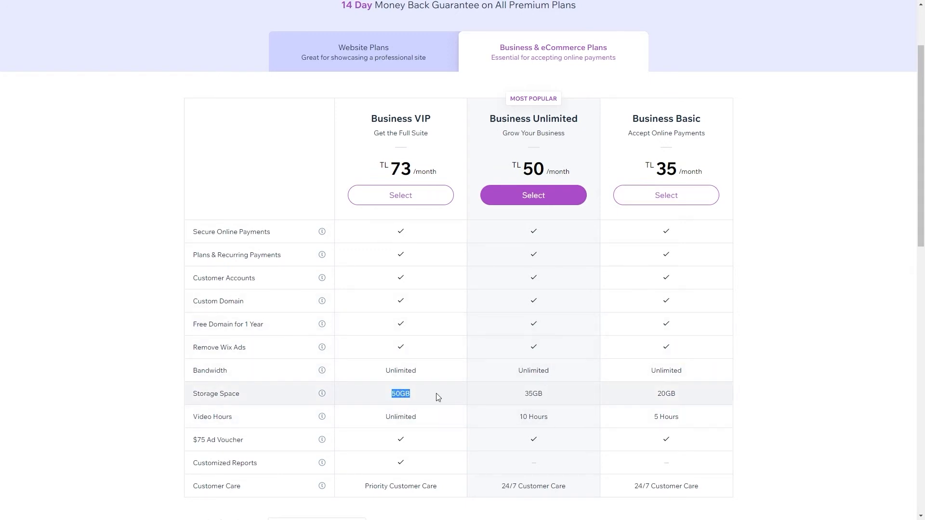
left_click(888, 382)
scroll(819, 380, "up", 1)
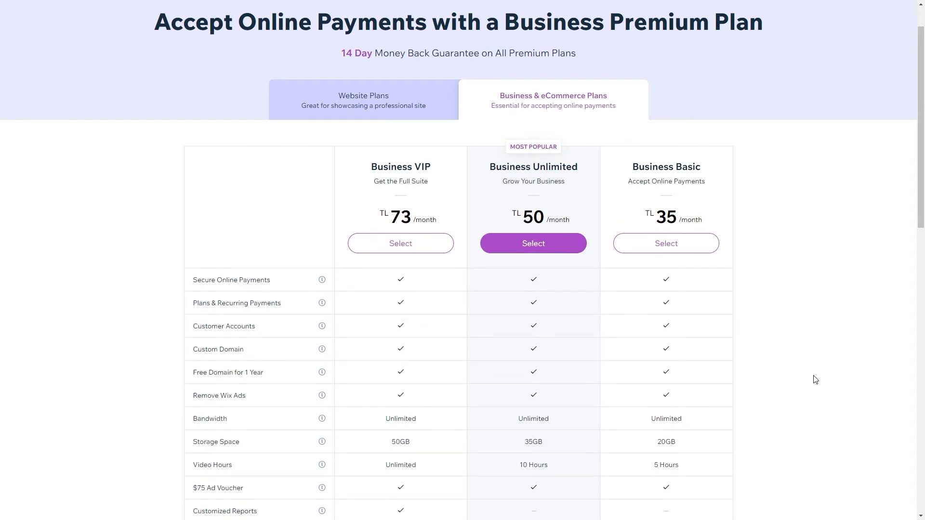
scroll(815, 380, "down", 1)
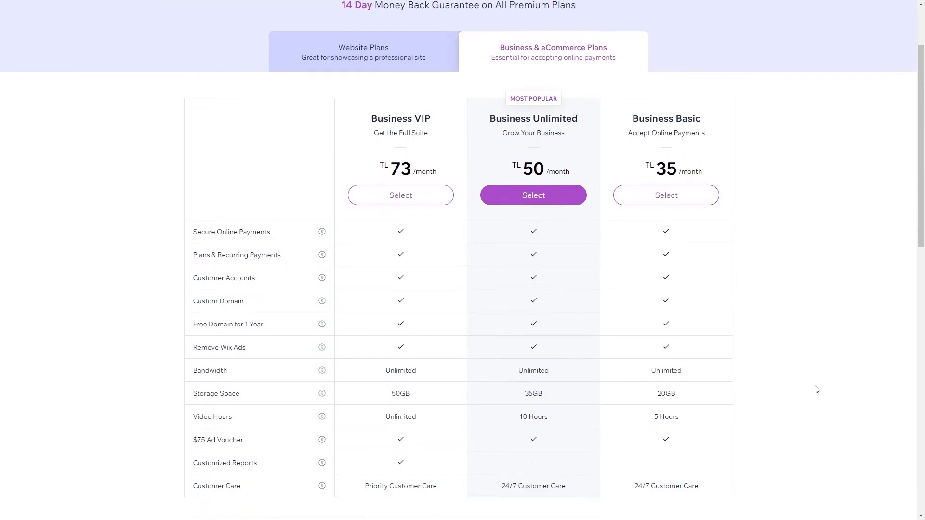
left_click(363, 61)
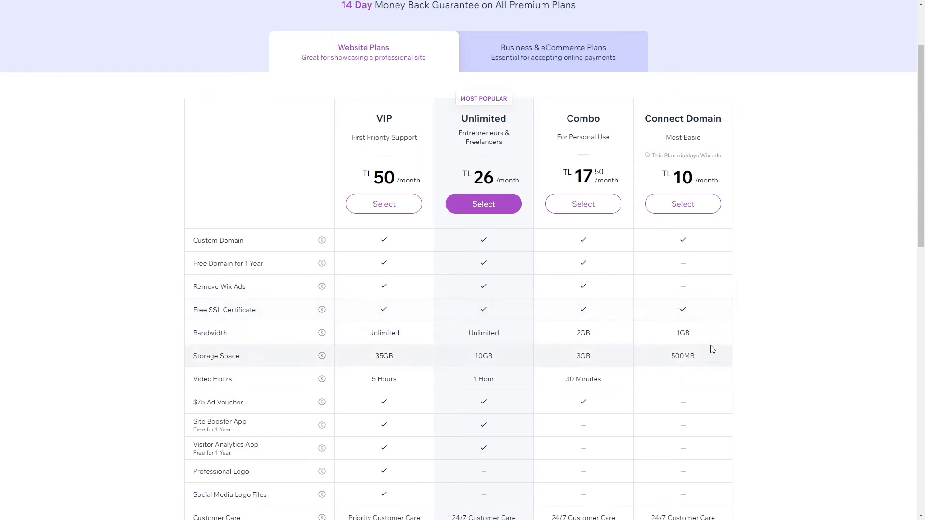
scroll(694, 343, "down", 1)
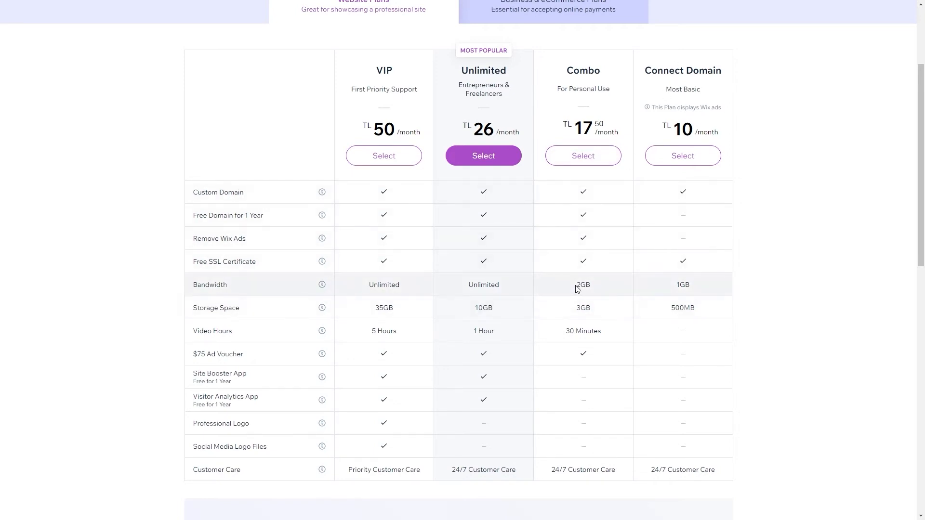
Compare Combo and Unlimited bandwidth and 10GB storage, then select the Unlimited plan.
left_click_drag(597, 288, 573, 288)
left_click_drag(504, 290, 486, 286)
left_click_drag(462, 71, 505, 72)
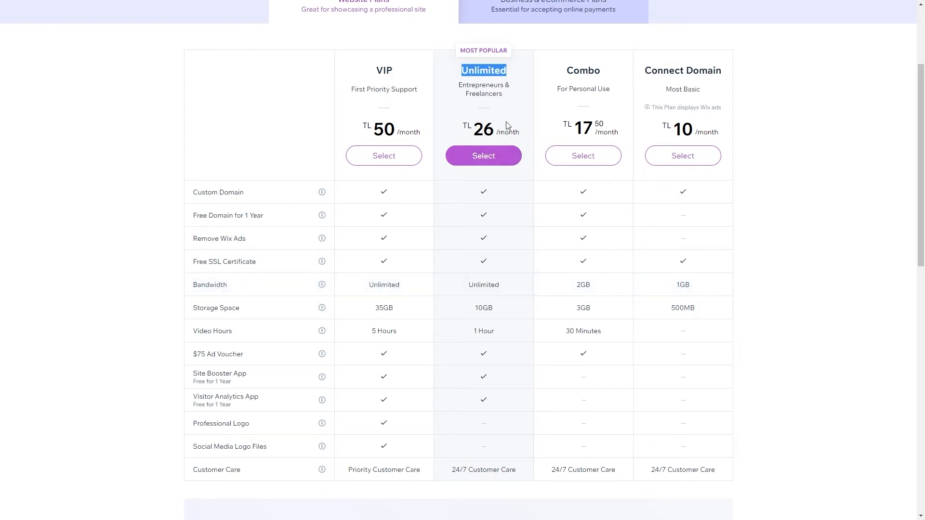
left_click(477, 308)
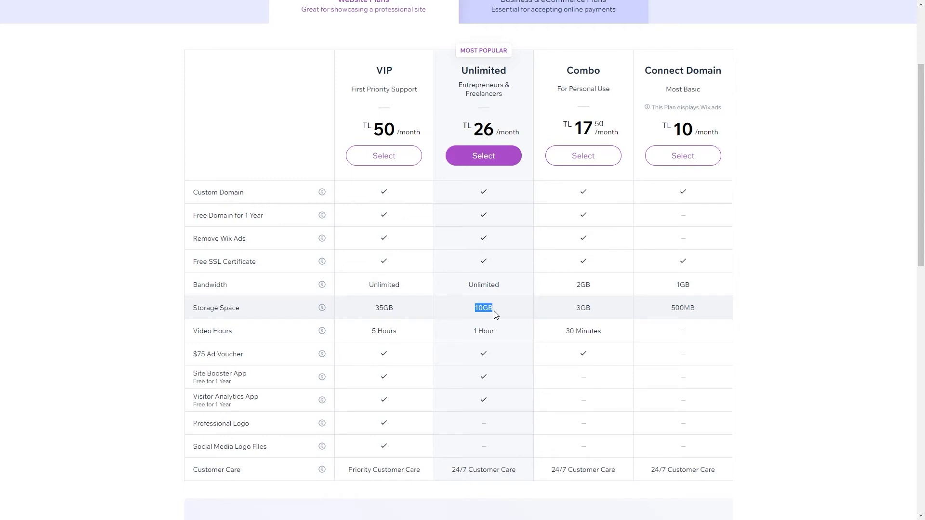
left_click(498, 159)
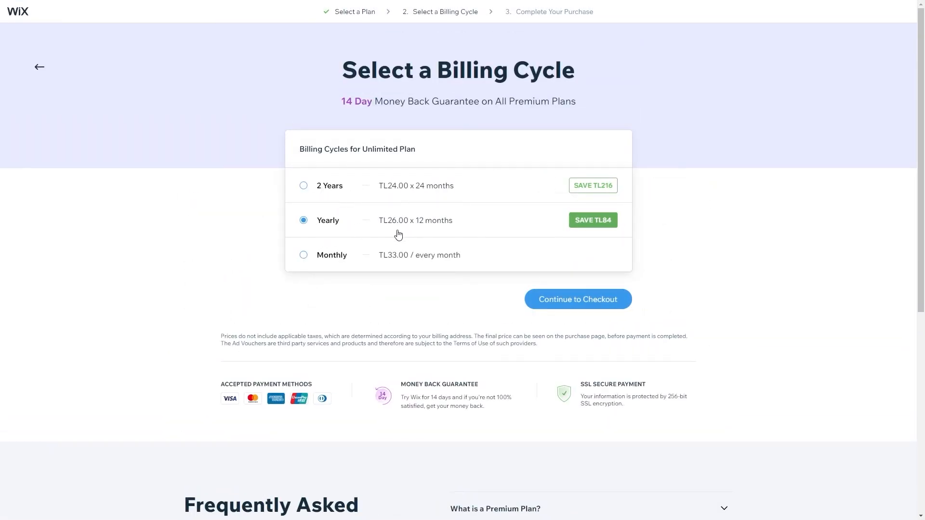
Choose 2 Years billing for the Unlimited plan and continue to checkout.
left_click(336, 191)
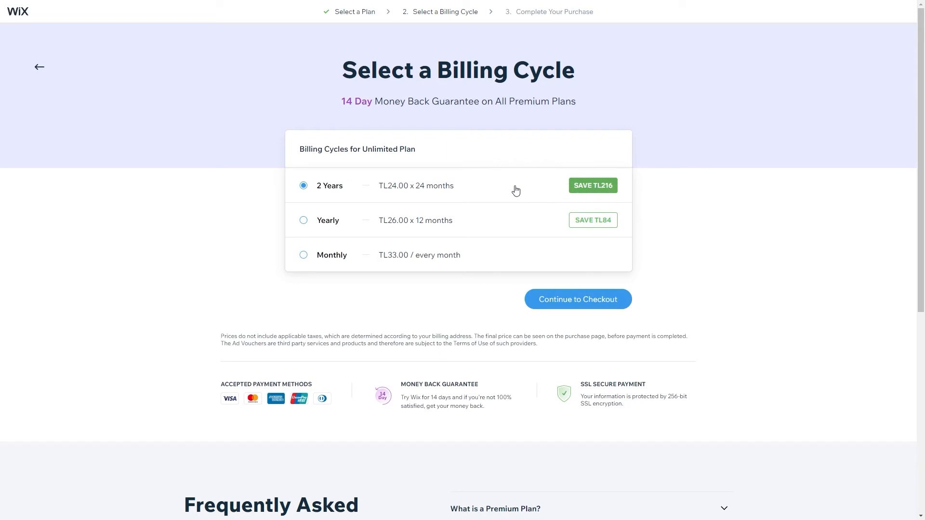
left_click(562, 308)
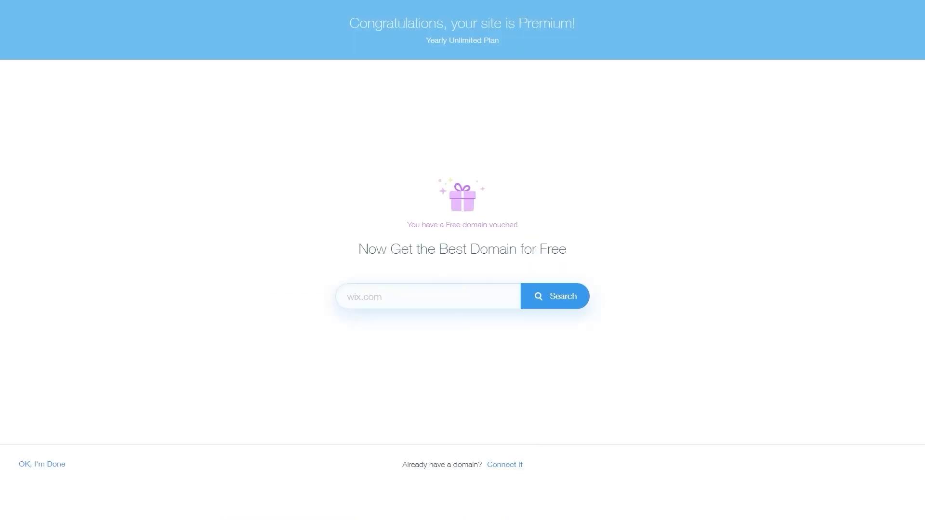
Search for sevkipizzashop.com and claim it with the free domain voucher.
key("BackSpace")
key("BackSpace")
key("BackSpace")
type("net")
key("BackSpace")
key("BackSpace")
left_click(360, 295)
type("sevkipizz")
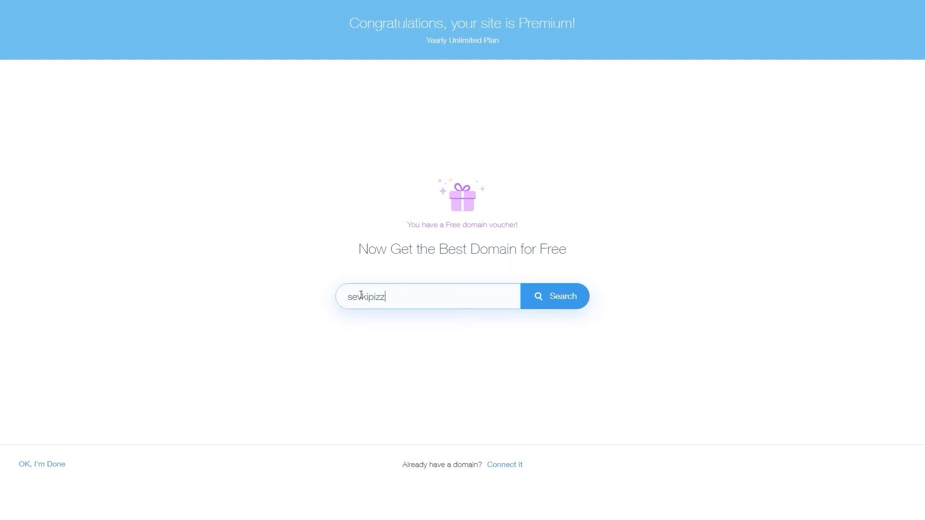
type("ashop.com")
left_click(533, 300)
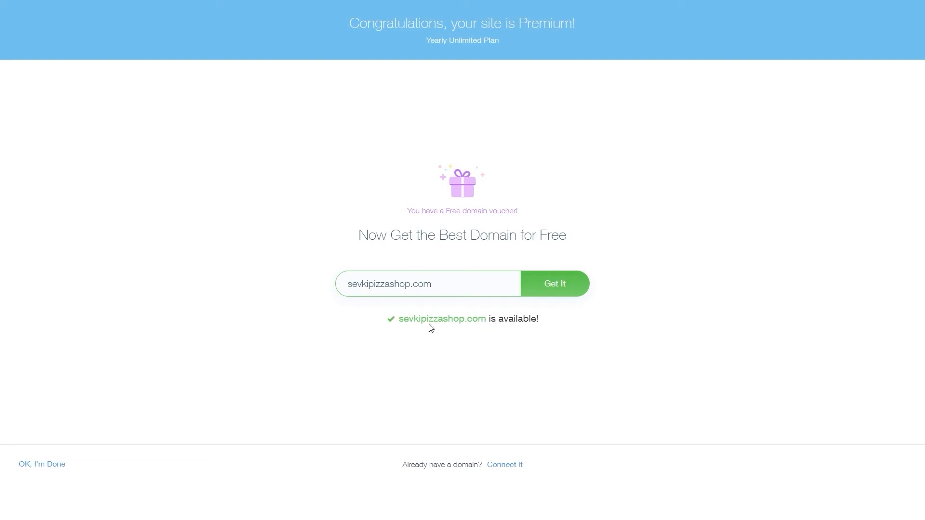
left_click(557, 286)
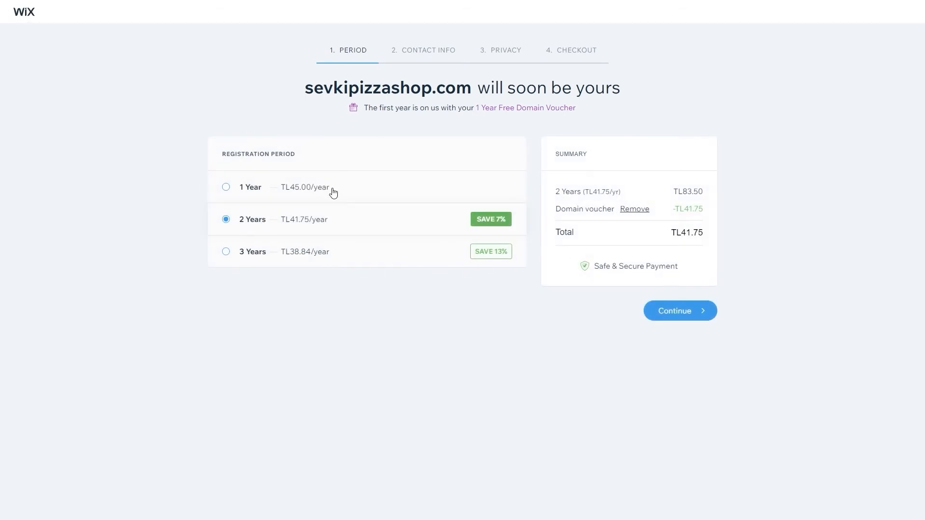
Choose the 1 Year registration period for a TL0.00 total and continue to Contact Info.
left_click(311, 189)
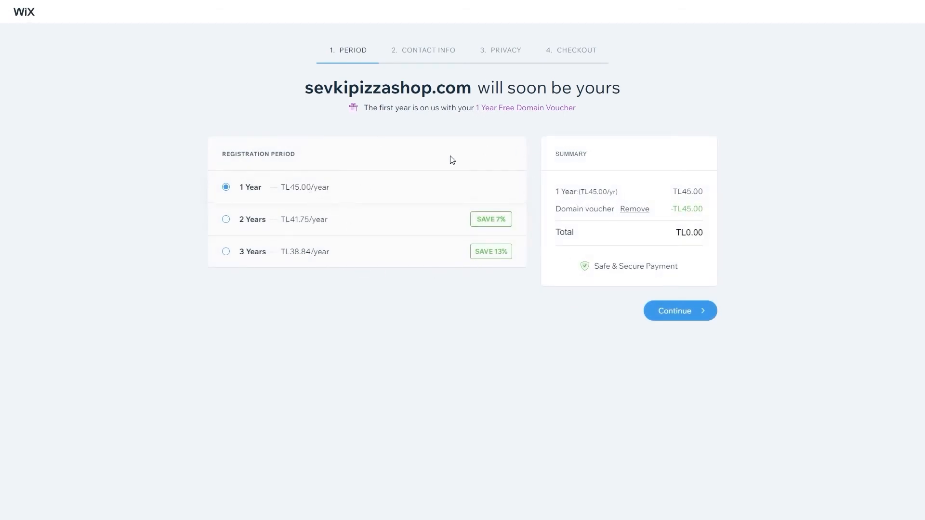
left_click(287, 227)
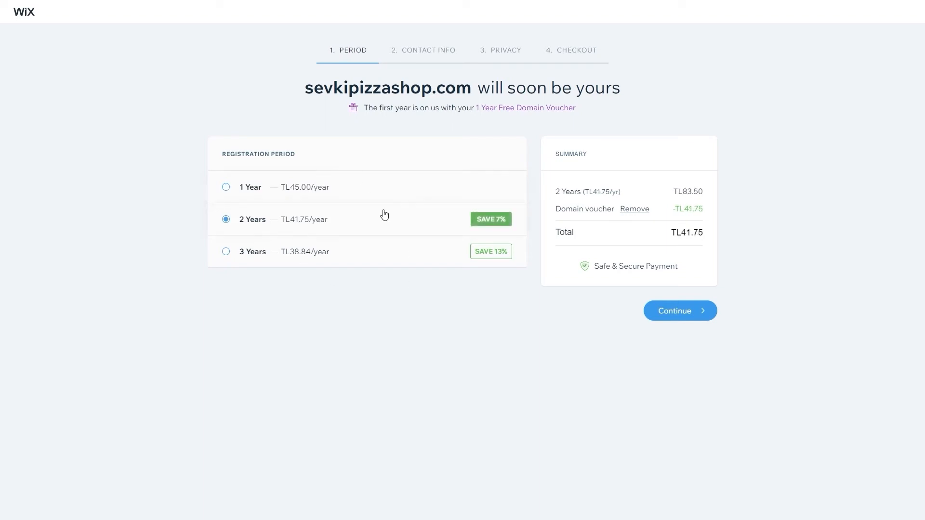
left_click(301, 189)
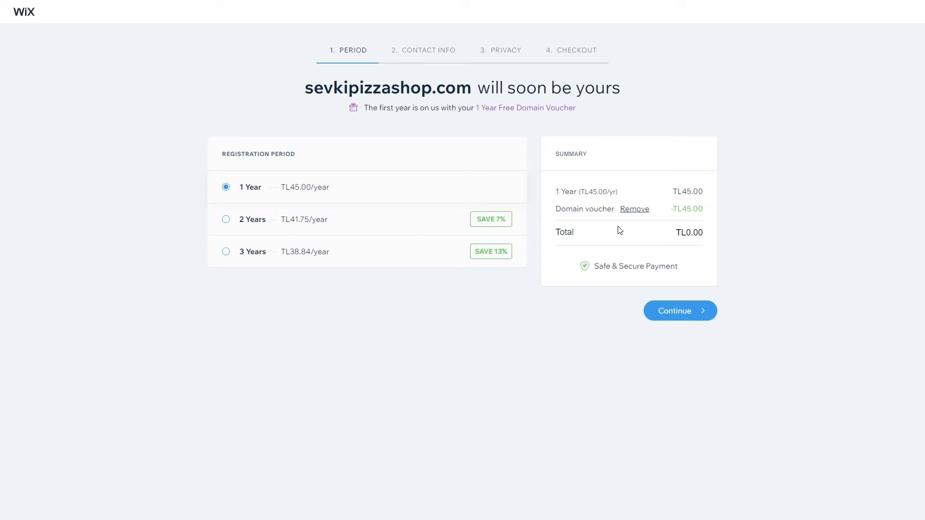
left_click(687, 316)
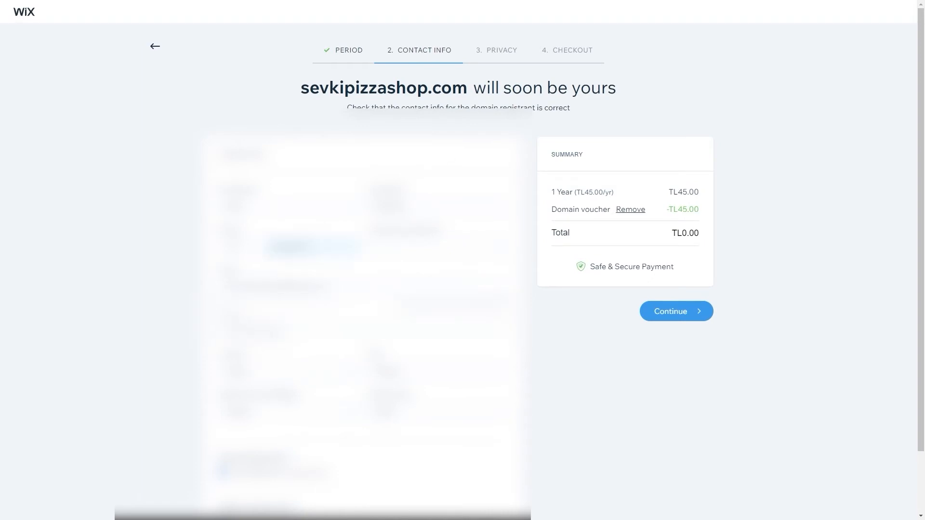
Accept the contact details and keep free Public Registration rather than Private.
scroll(532, 310, "down", 1)
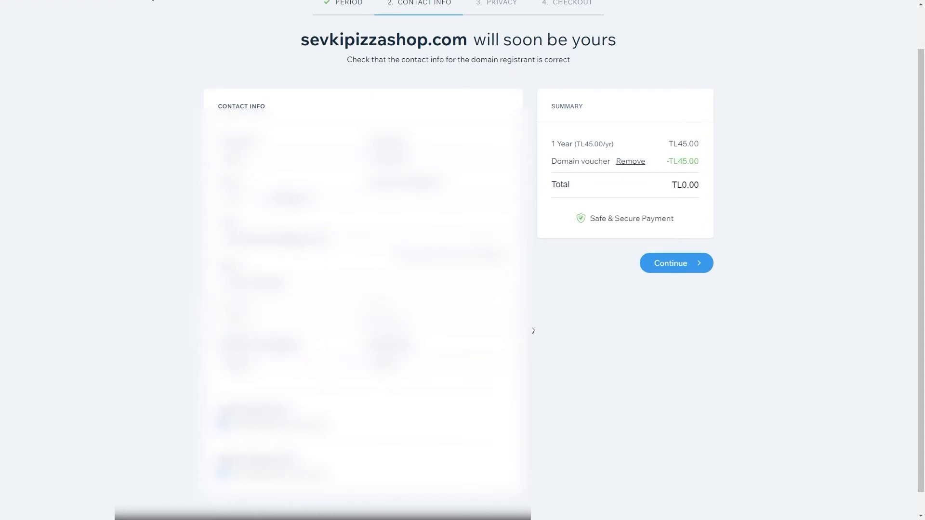
scroll(534, 331, "up", 1)
left_click(676, 311)
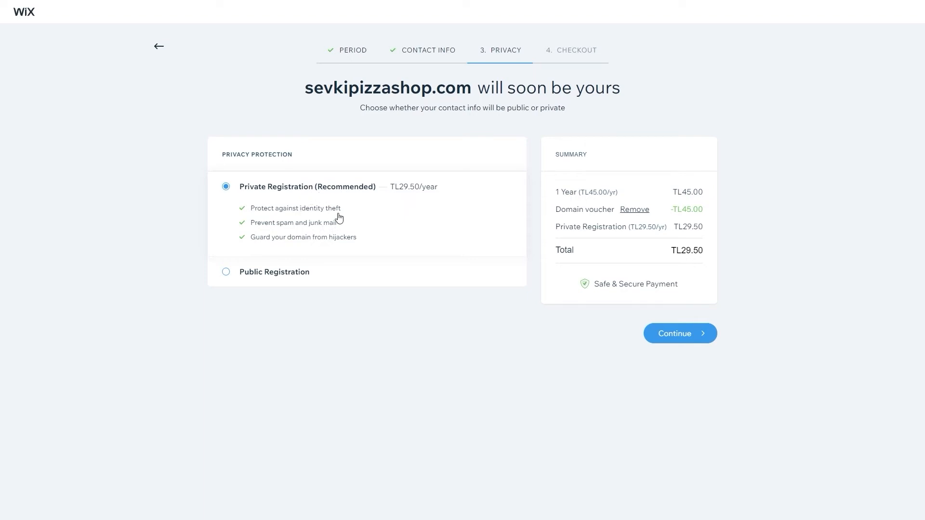
left_click(314, 281)
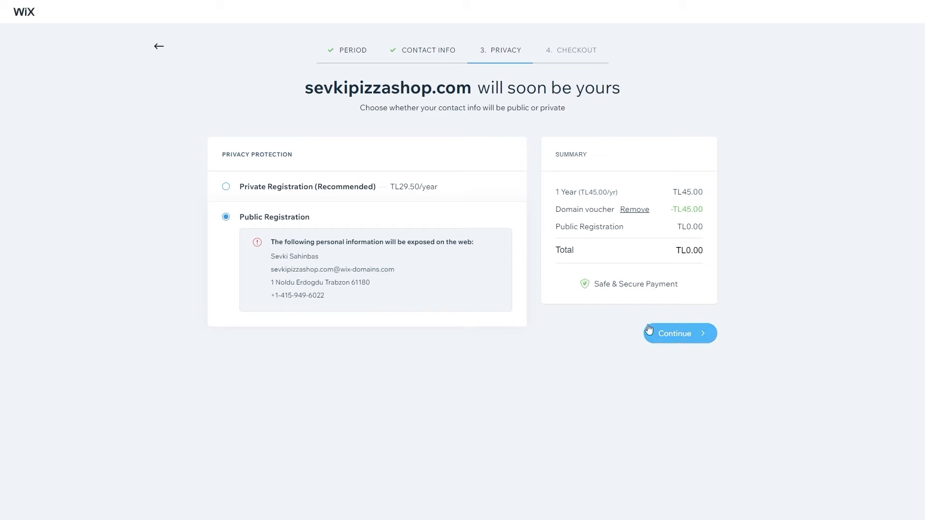
left_click(353, 199)
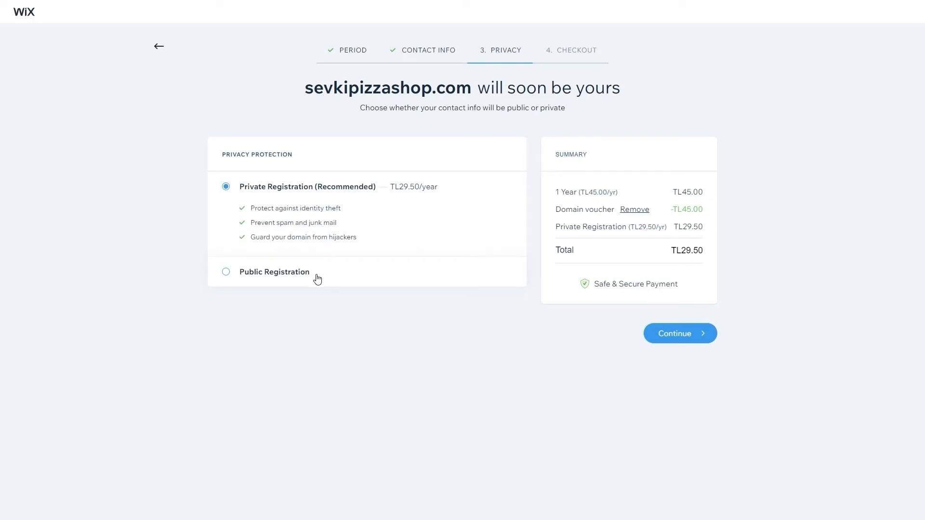
left_click(317, 279)
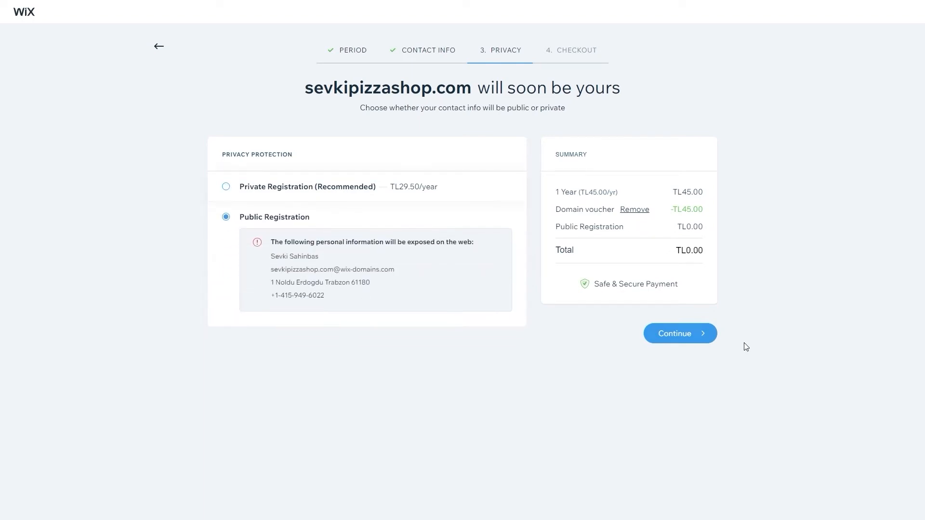
left_click(701, 334)
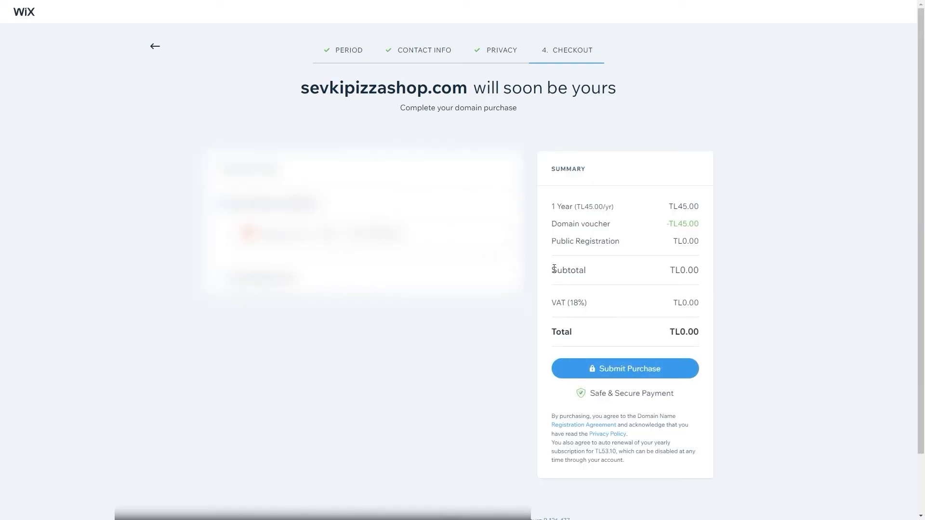
Submit the TL0.00 sevkipizzashop.com purchase and publish the site from the thank-you page.
left_click(642, 373)
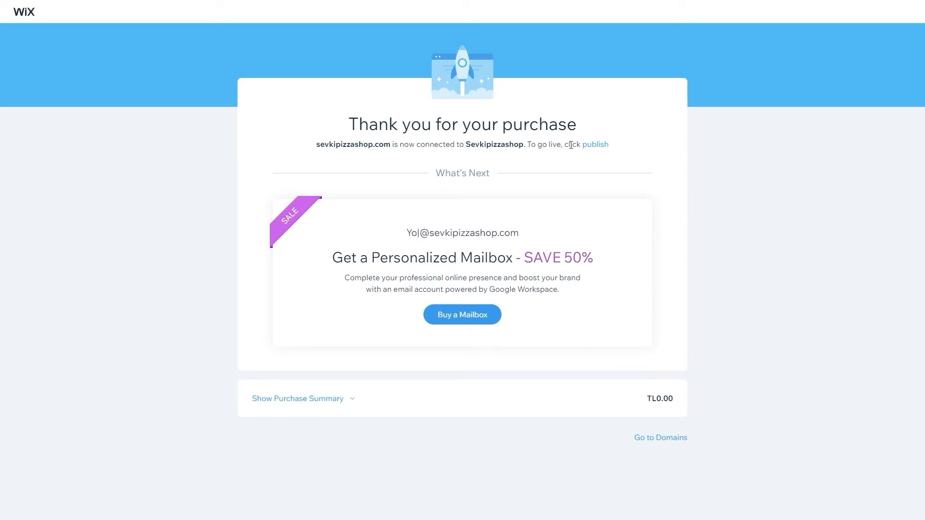
left_click(597, 145)
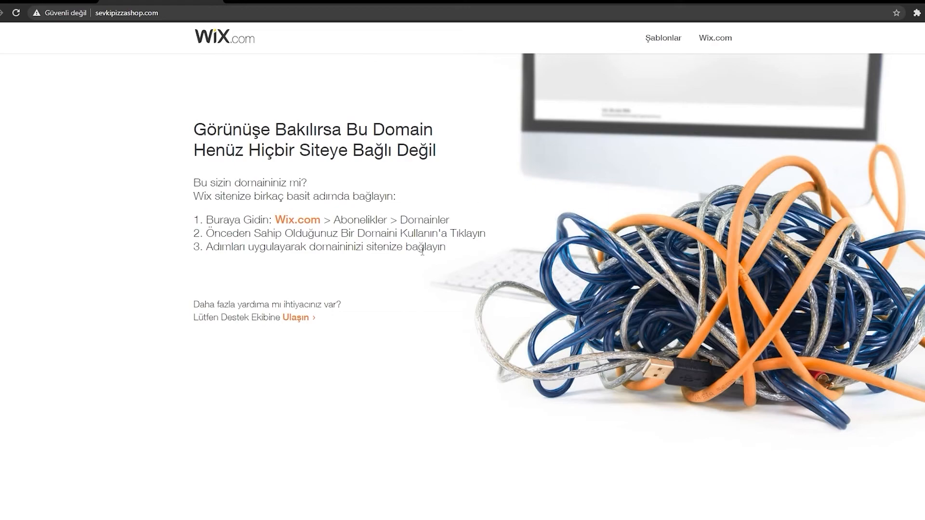
Return to the browser tab with the Wix editor showing the SEVKI PIZZA SHOP home page.
left_click(217, 2)
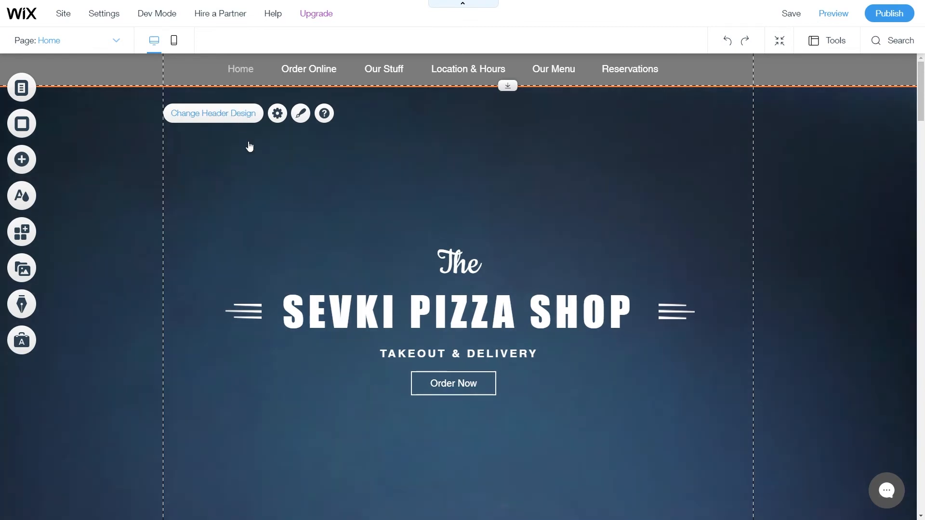
left_click(239, 118)
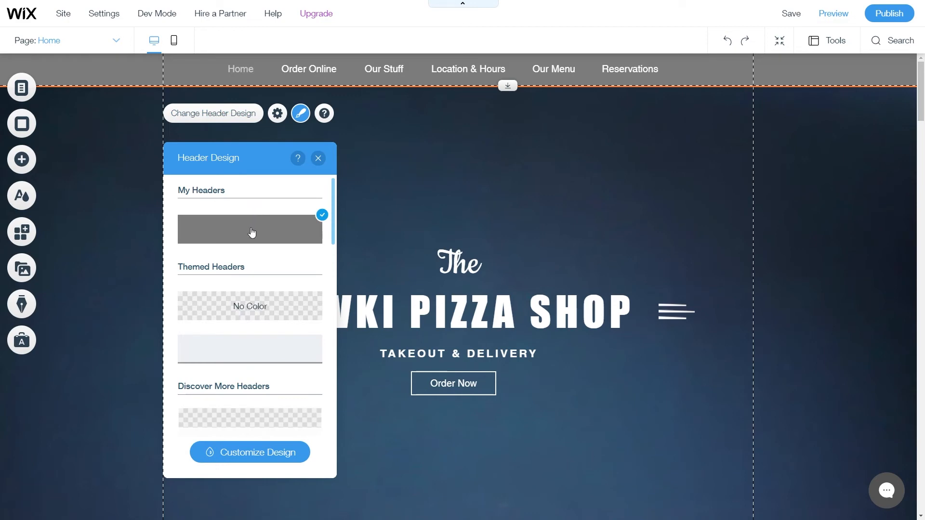
scroll(259, 270, "down", 1)
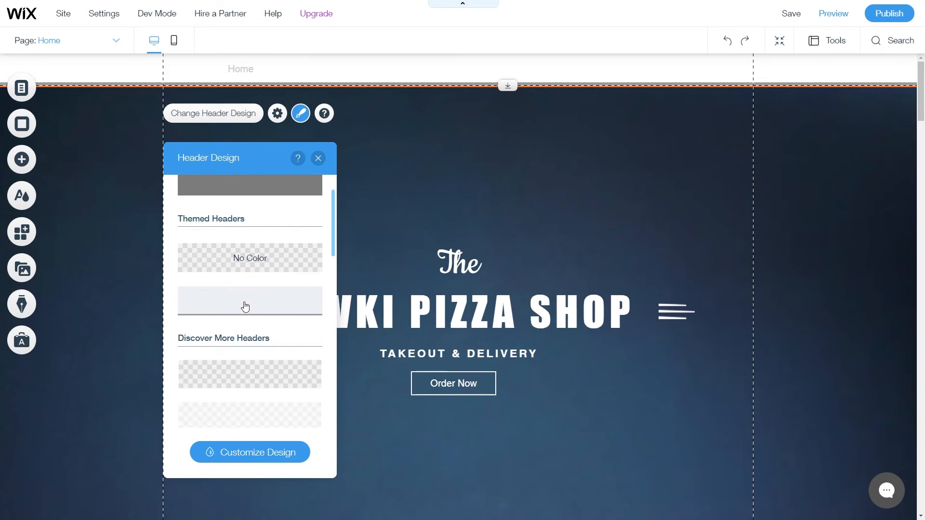
scroll(245, 306, "down", 3)
scroll(255, 365, "down", 1)
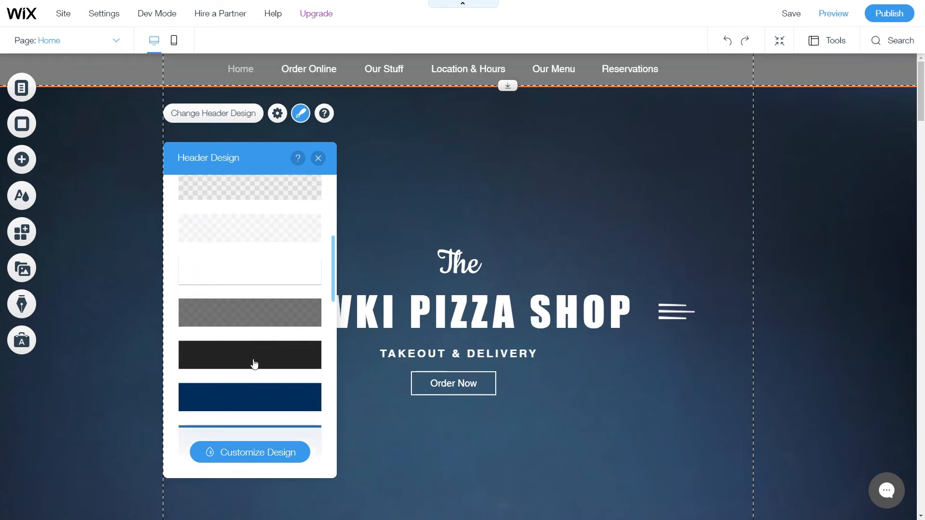
scroll(259, 311, "down", 6)
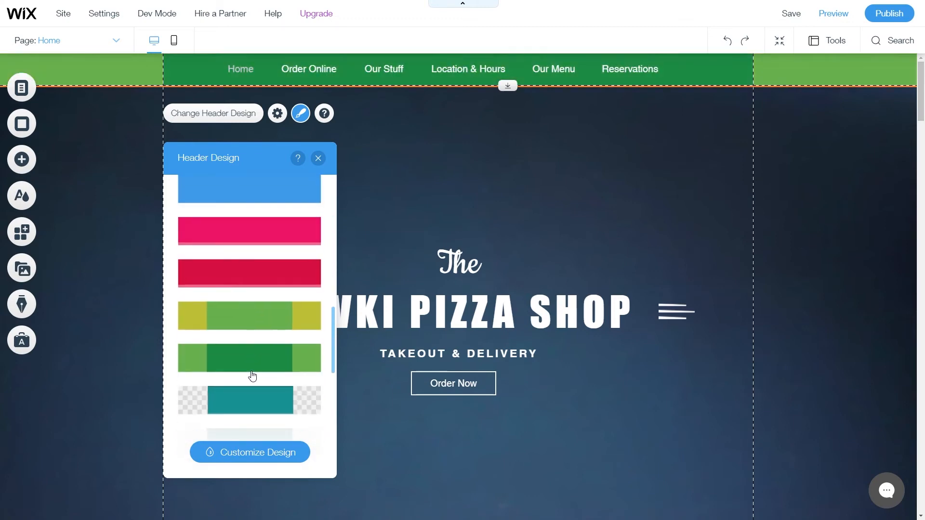
scroll(252, 375, "up", 10)
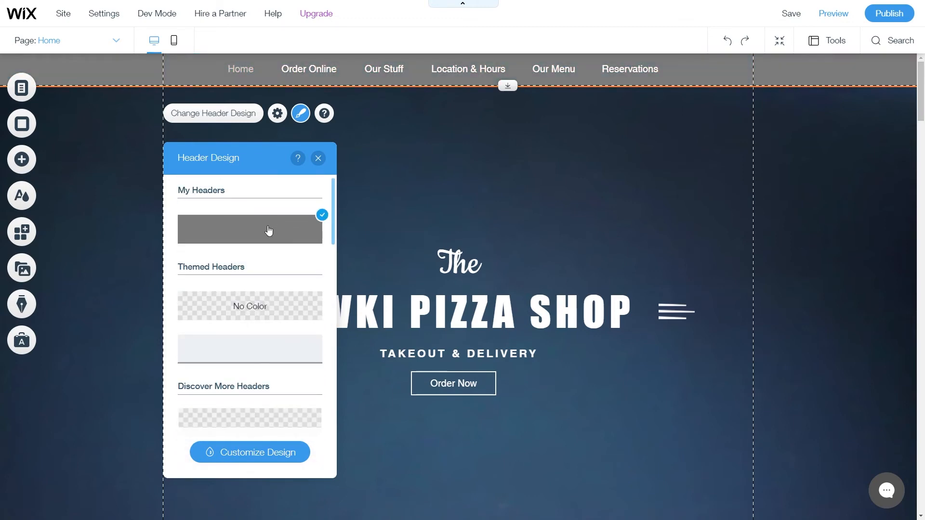
left_click(298, 77)
left_click(298, 77)
Nudge the navigation menu left, stretch it to full page width, and add side margins.
mouse_move(319, 73)
left_mouse_down()
mouse_move(277, 71)
mouse_move(337, 70)
mouse_move(303, 71)
left_mouse_up()
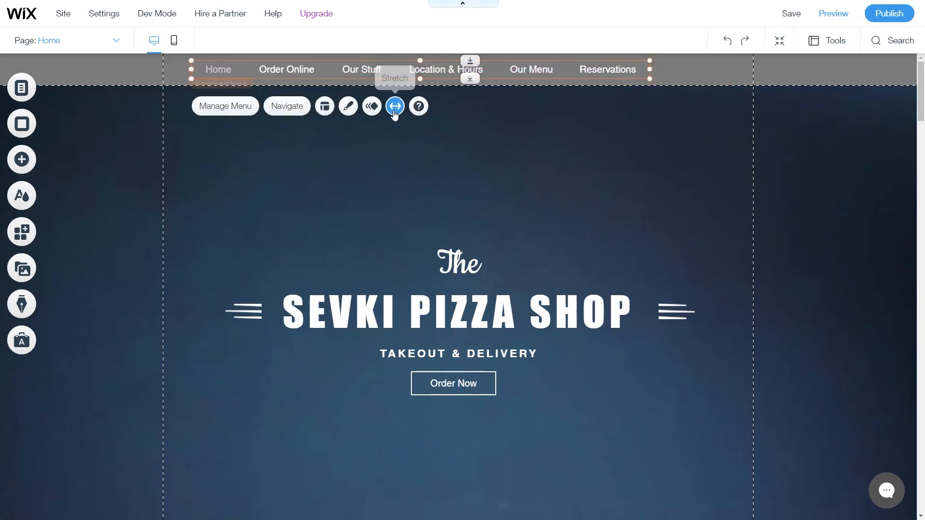
left_click(395, 106)
left_click(804, 153)
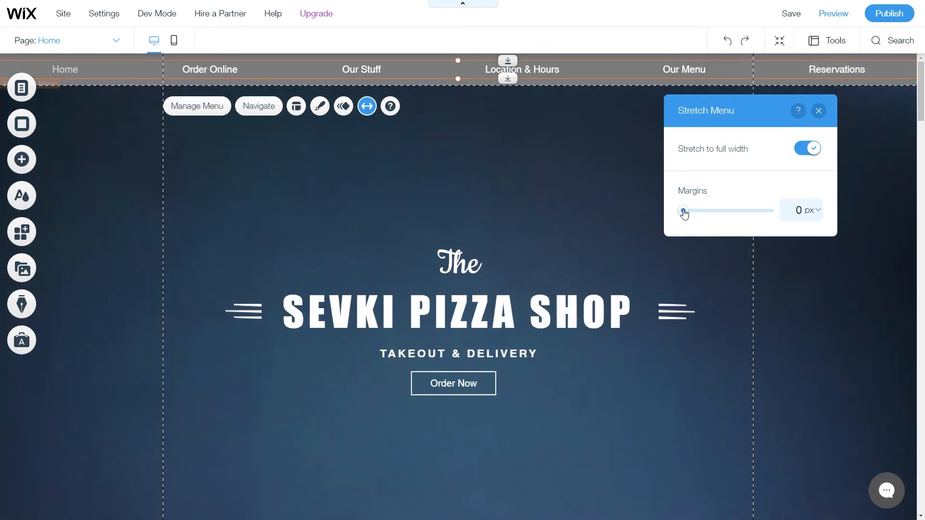
mouse_move(684, 213)
left_mouse_down()
mouse_move(772, 210)
mouse_move(700, 212)
left_mouse_up()
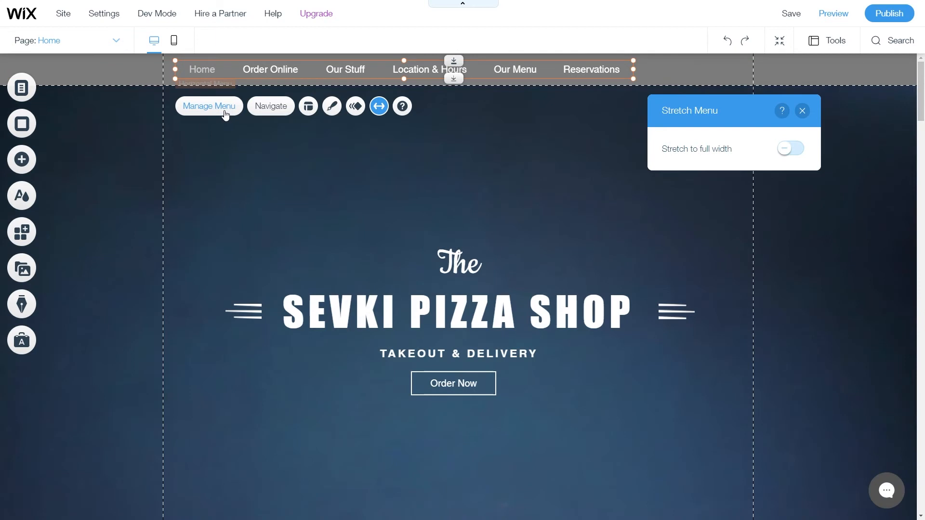
Select the horizontal navigation menu in the site header.
left_click(209, 106)
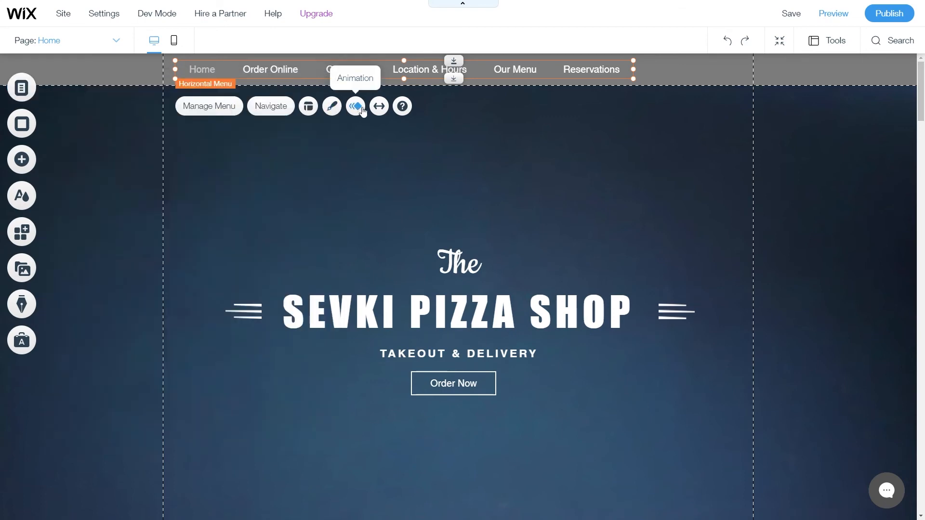
Apply a Fade-In animation to the menu with 0.35 s duration, then close Animation Settings.
left_click(356, 107)
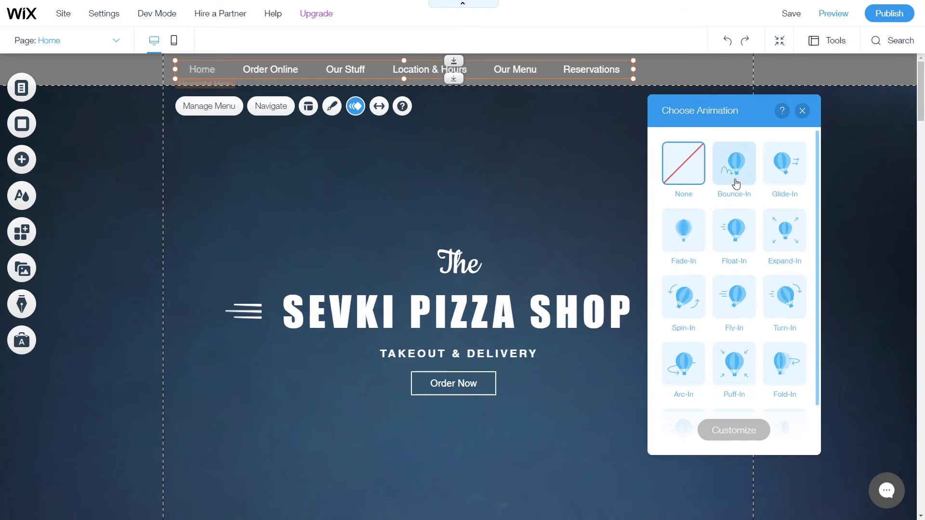
left_click(737, 182)
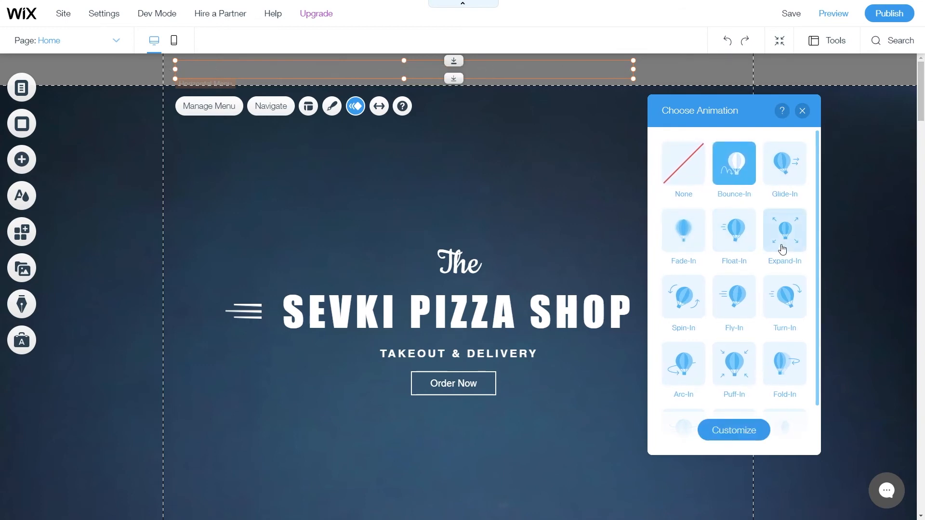
scroll(781, 248, "down", 1)
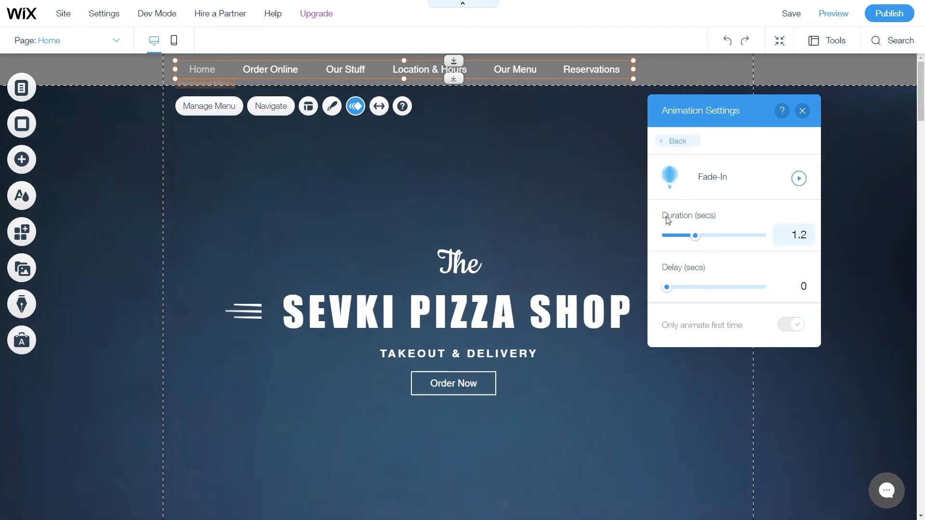
left_click_drag(697, 241, 675, 241)
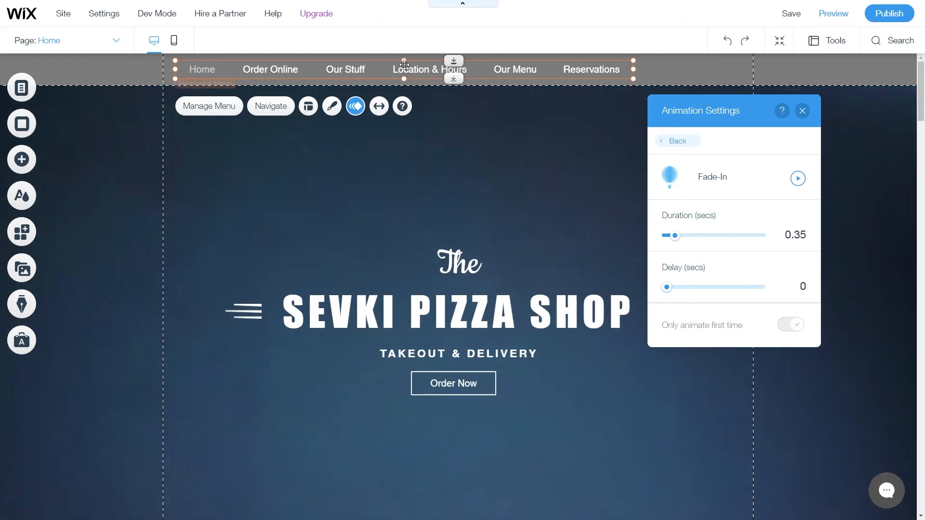
left_click(404, 64)
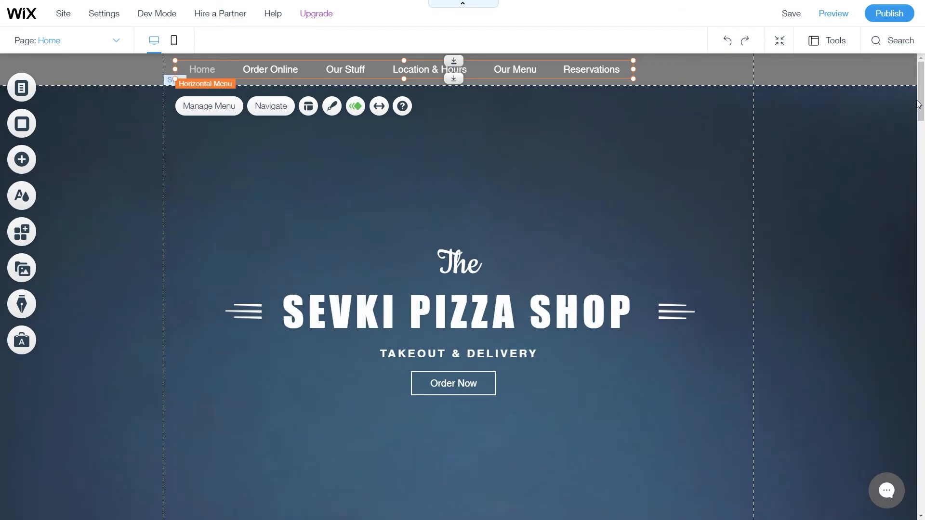
left_click_drag(918, 105, 919, 494)
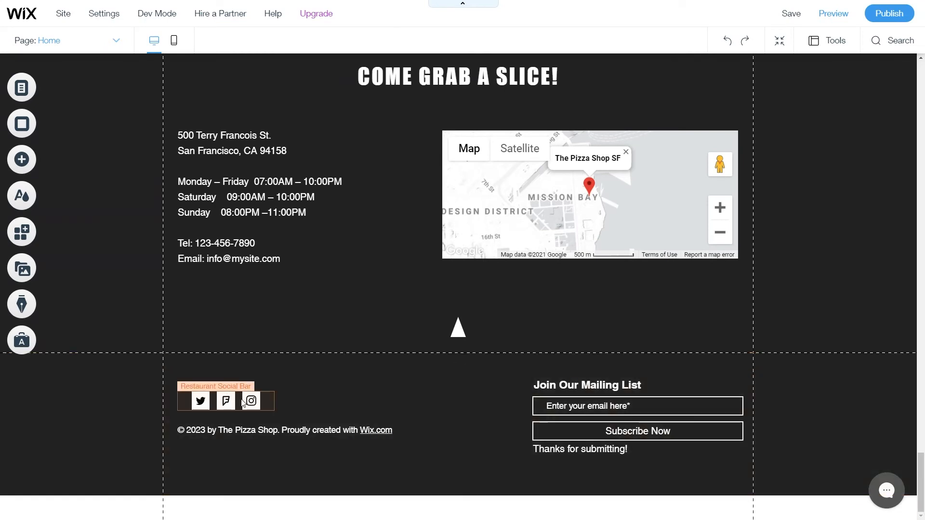
Paste a copy of the footer Restaurant Social Bar into the header right of the menu and open its settings.
left_click(243, 403)
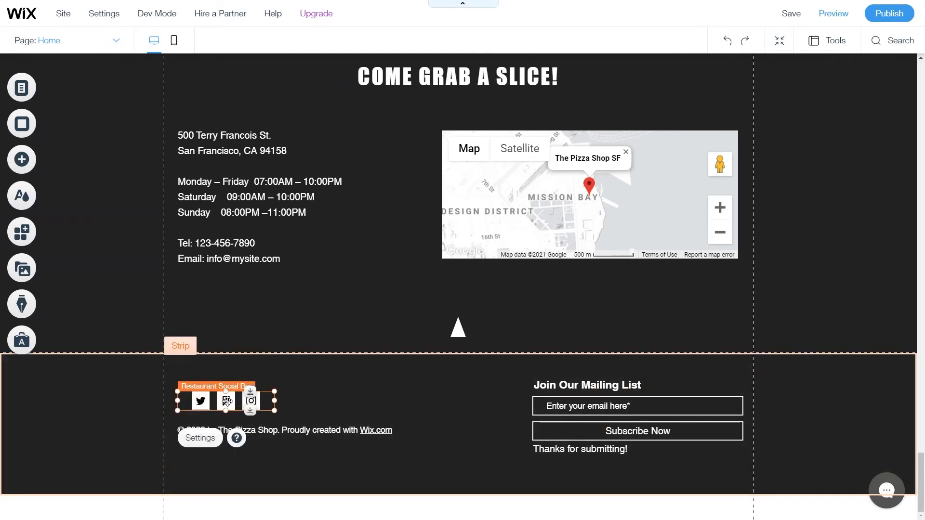
scroll(414, 382, "up", 20)
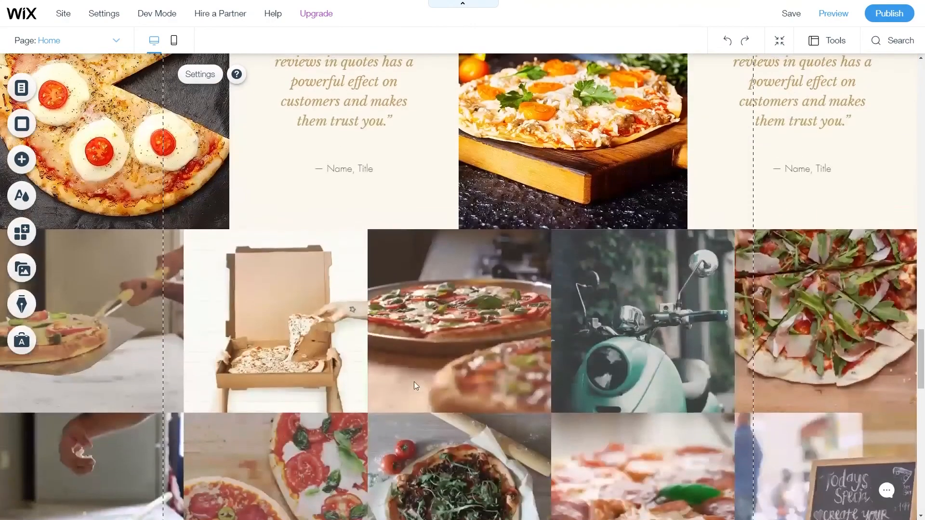
scroll(414, 382, "up", 15)
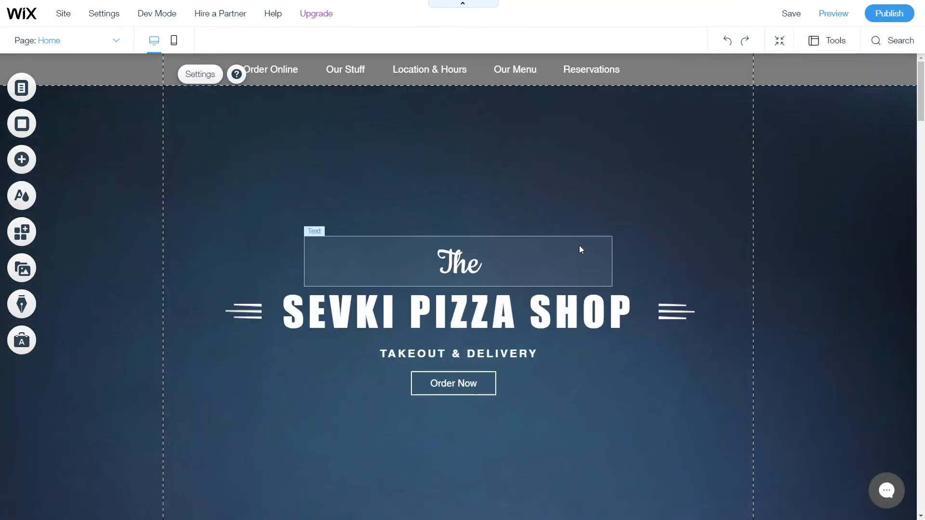
left_click(776, 71)
key("ctrl+v")
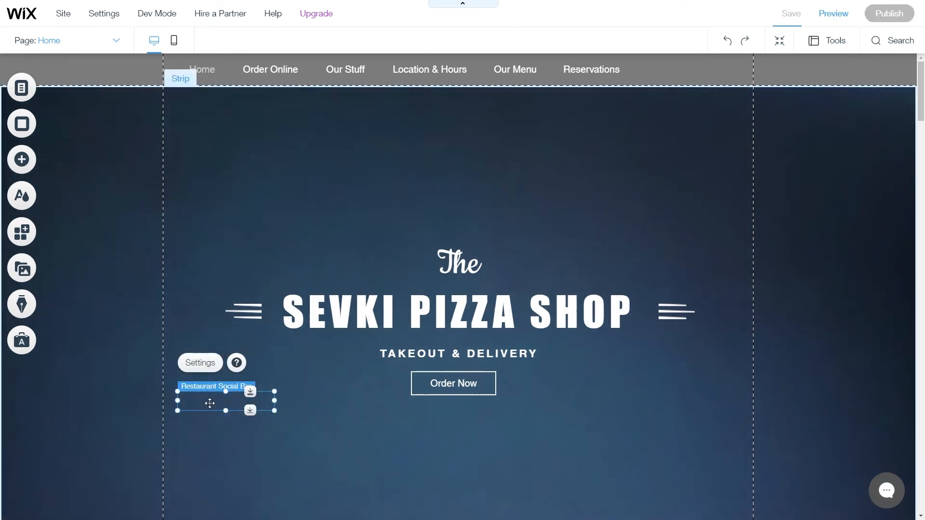
left_click_drag(227, 393, 680, 74)
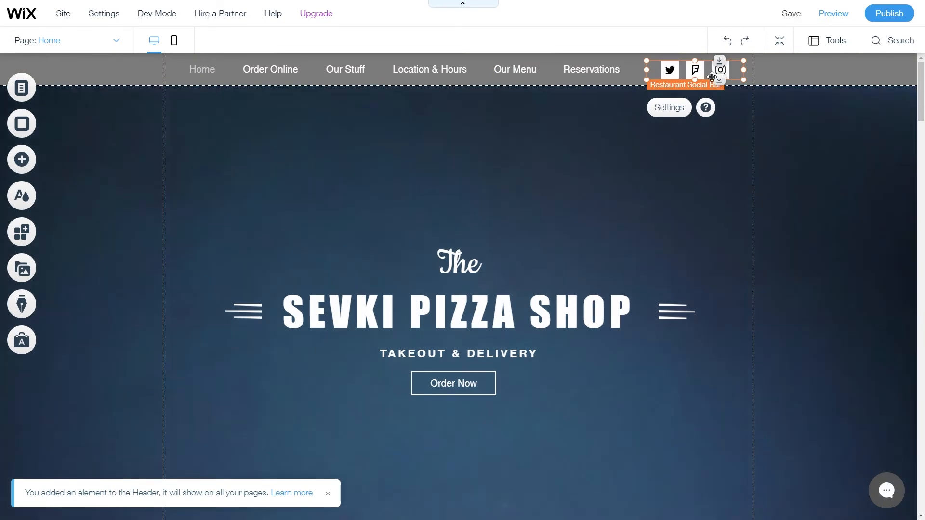
left_click(669, 107)
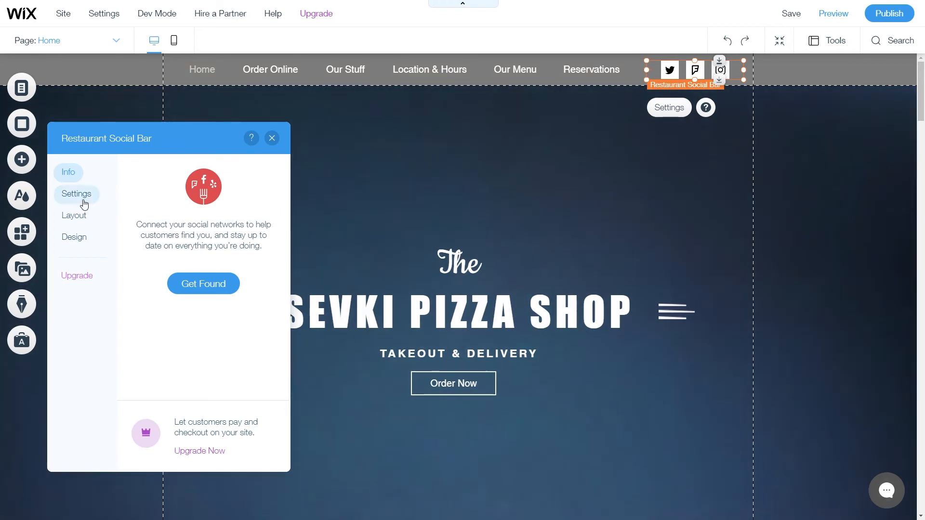
Move Facebook to the bottom of the social network list and open the Get Found linking page.
left_click(81, 199)
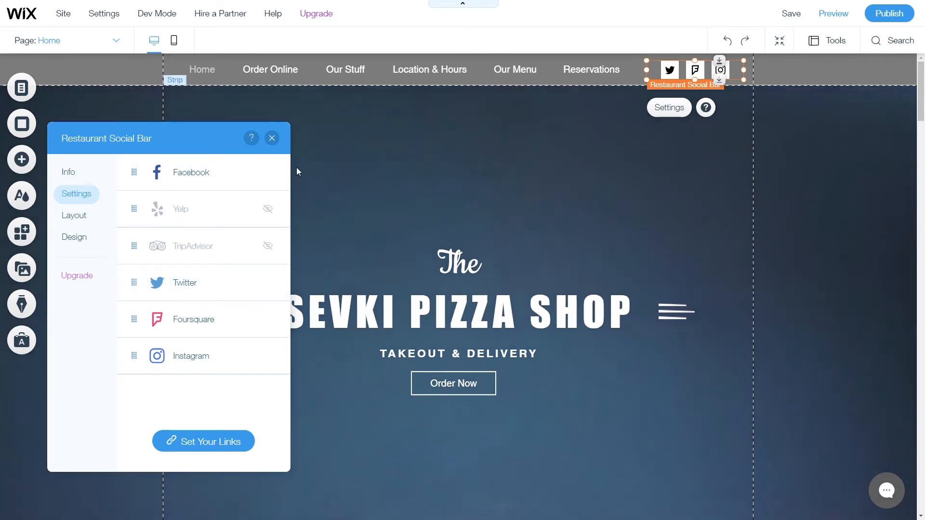
left_click_drag(272, 176, 271, 172)
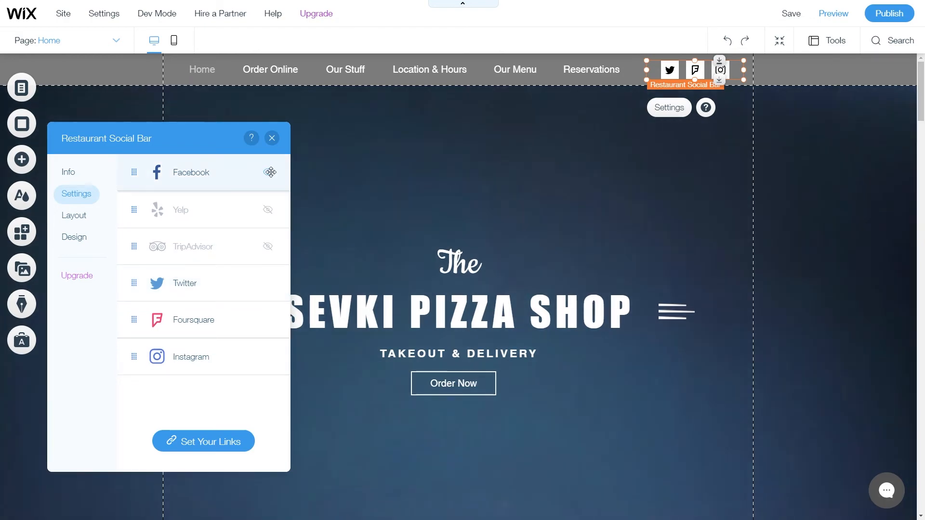
left_click(268, 173)
left_click(268, 174)
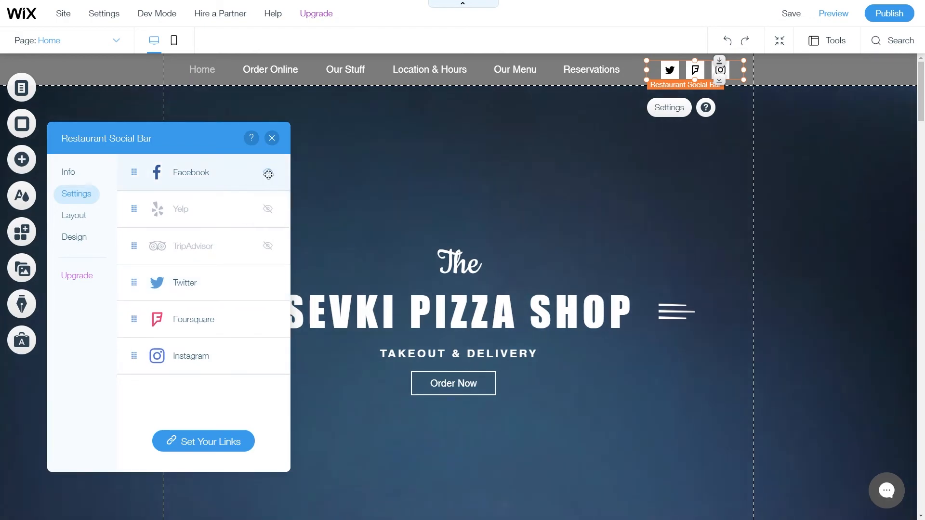
left_click_drag(268, 175, 212, 421)
left_click(214, 441)
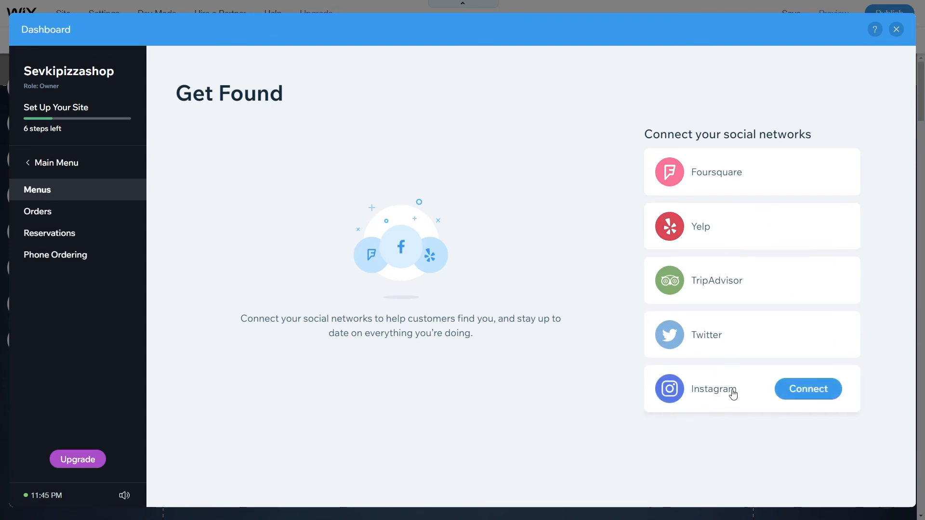
Connect the Instagram business page by its instagram.com URL and close the Dashboard.
left_click(801, 392)
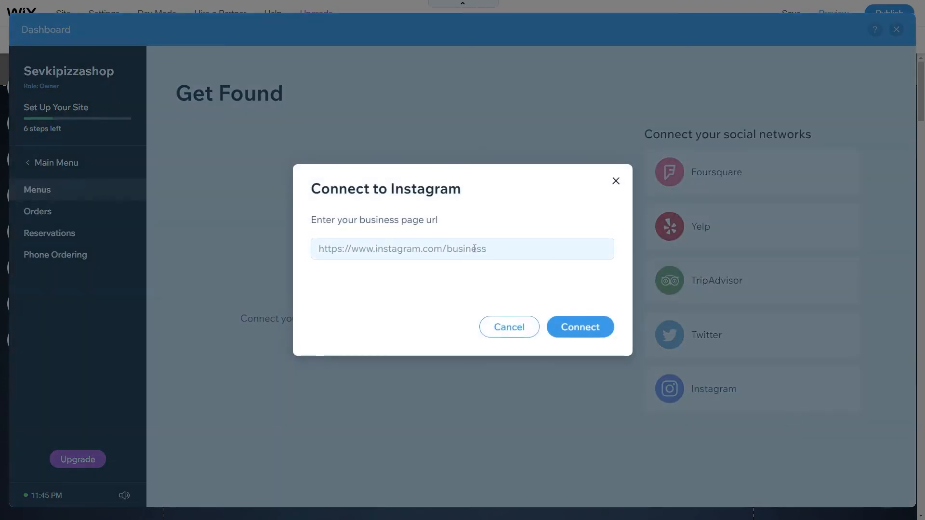
left_click(433, 250)
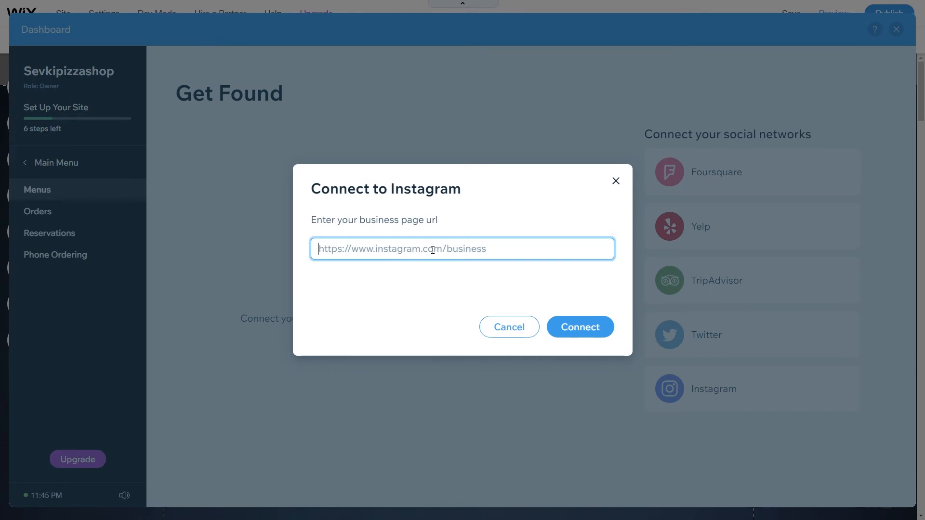
type("h")
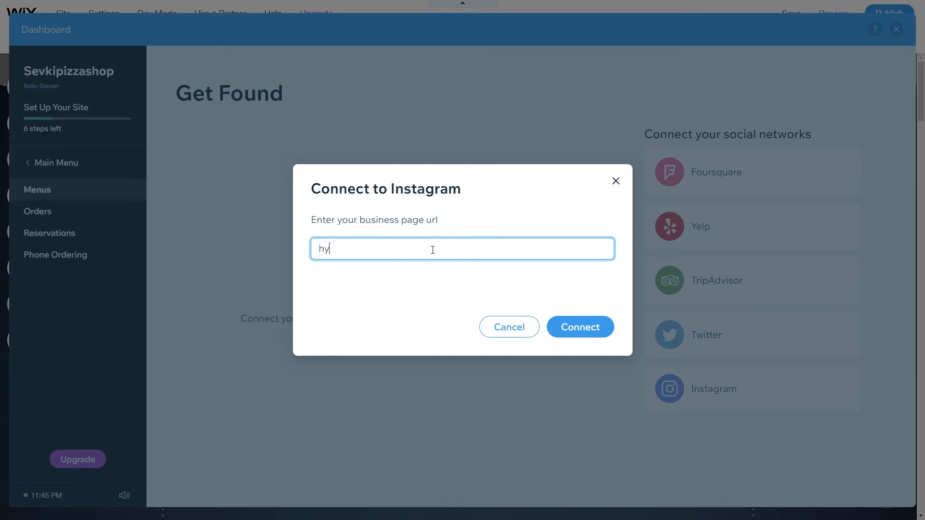
type("ttps://www.instagram.com(")
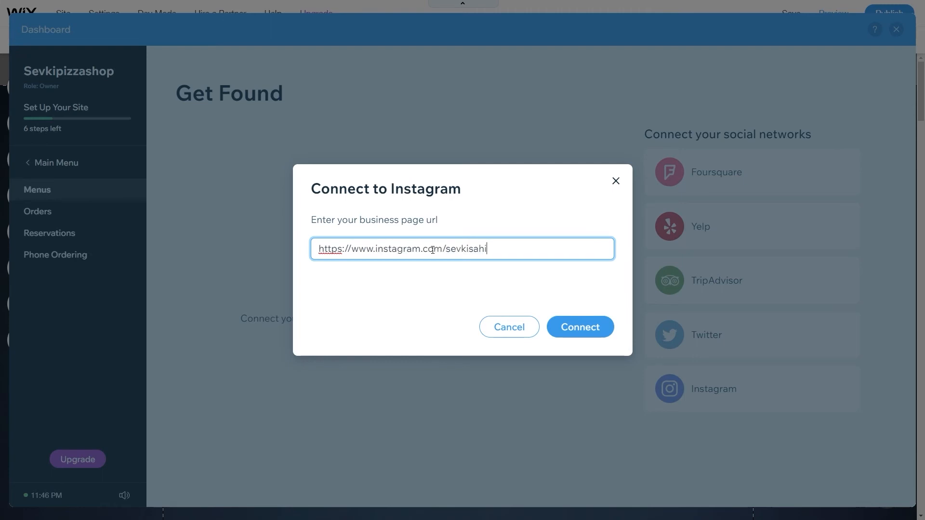
left_click(585, 332)
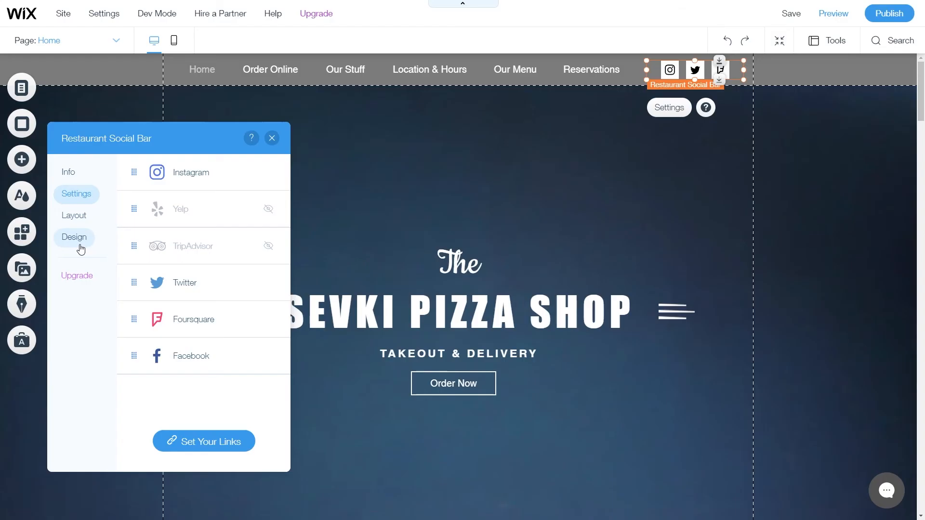
left_click(75, 237)
Choose the black-circle Grayscale style for the header social icons and close the panel.
left_click(206, 218)
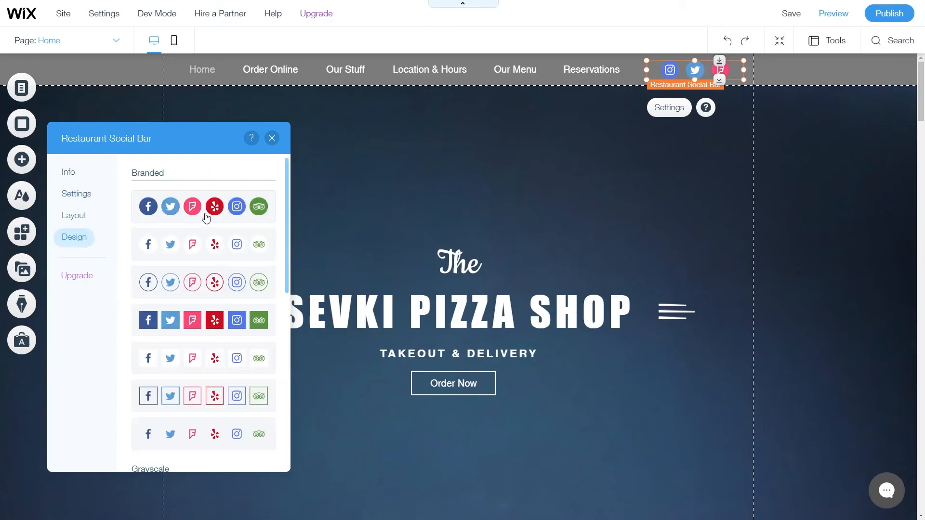
scroll(209, 231, "down", 1)
scroll(208, 230, "down", 2)
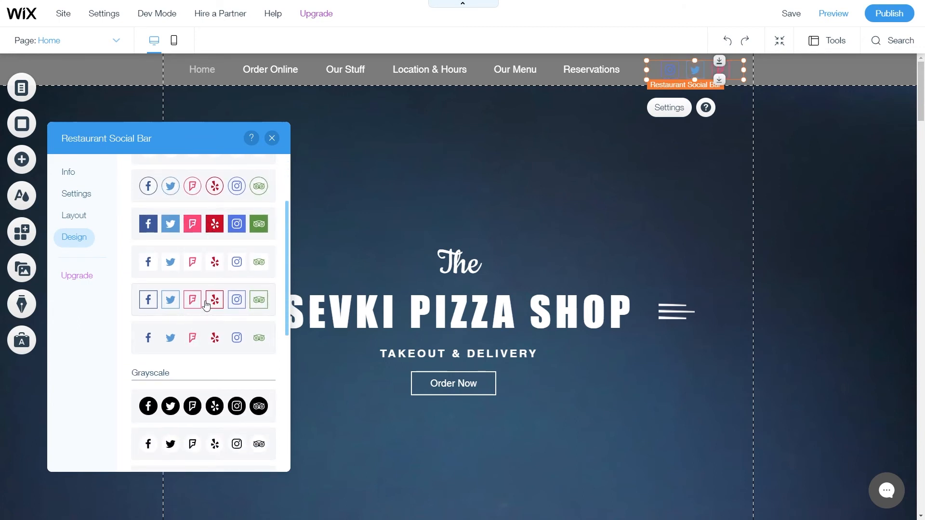
scroll(206, 305, "down", 2)
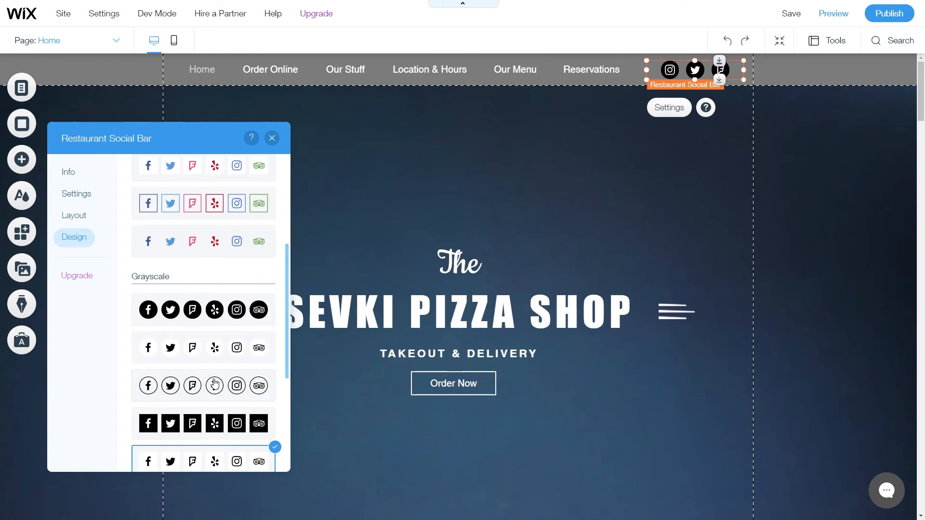
left_click(215, 309)
left_click(646, 270)
scroll(635, 292, "down", 2)
scroll(674, 256, "up", 2)
left_click_drag(922, 92, 895, 484)
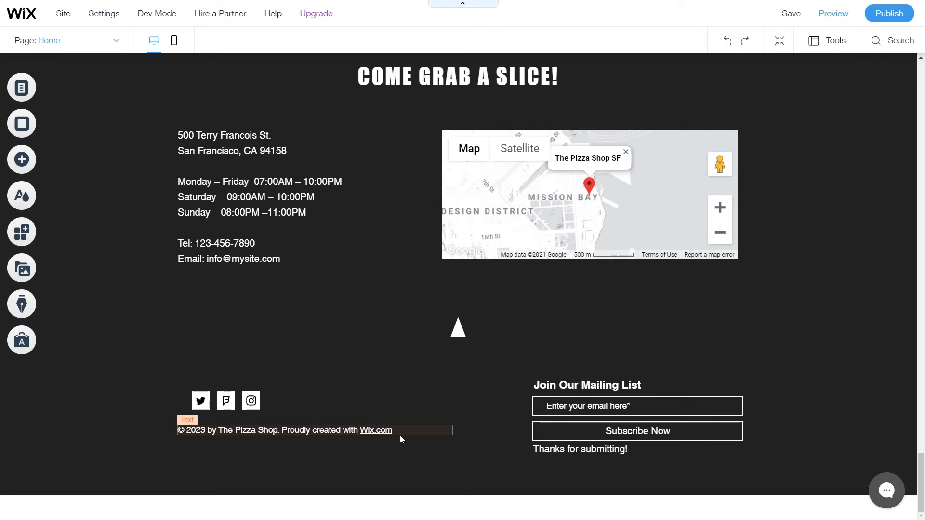
Delete the footer copyright text and move the footer social icons up and to the left.
left_click(412, 432)
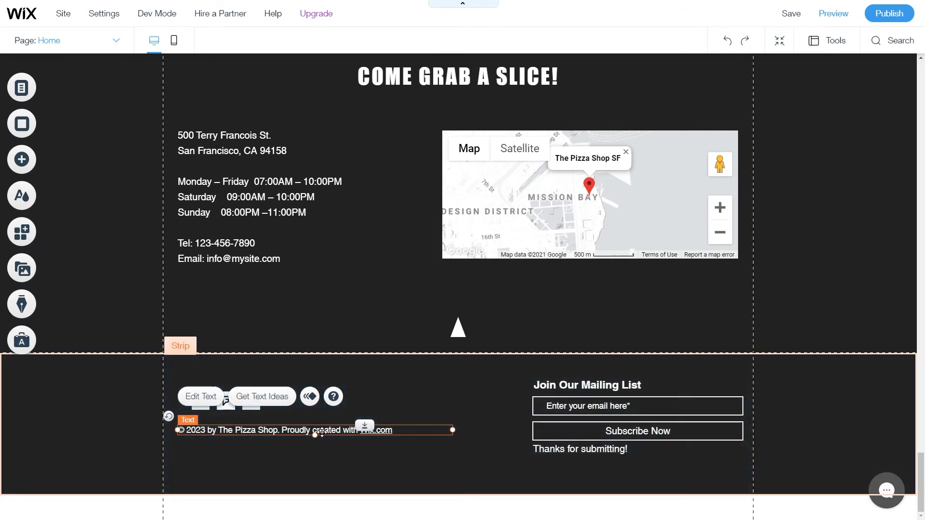
key("Delete")
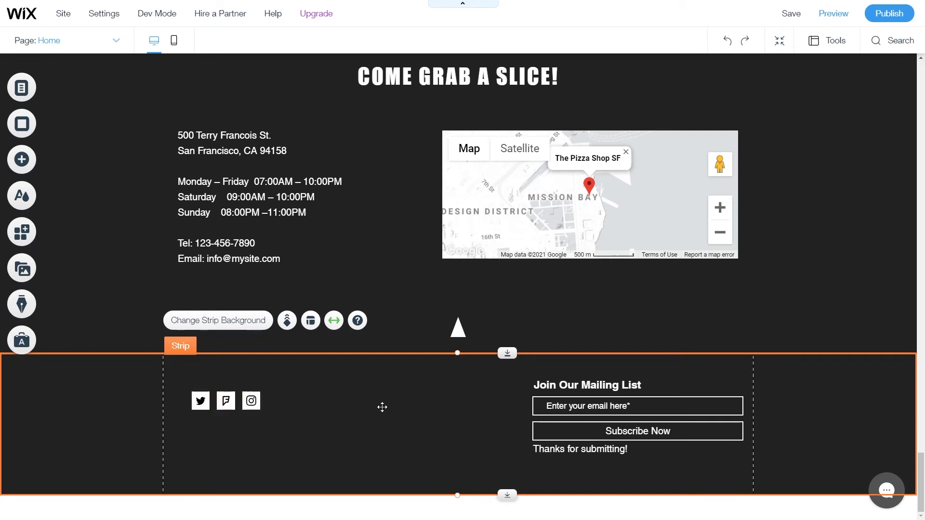
left_click_drag(234, 401, 210, 376)
scroll(433, 458, "up", 20)
Set the header to freeze on scroll, then preview the live home page.
left_click(122, 73)
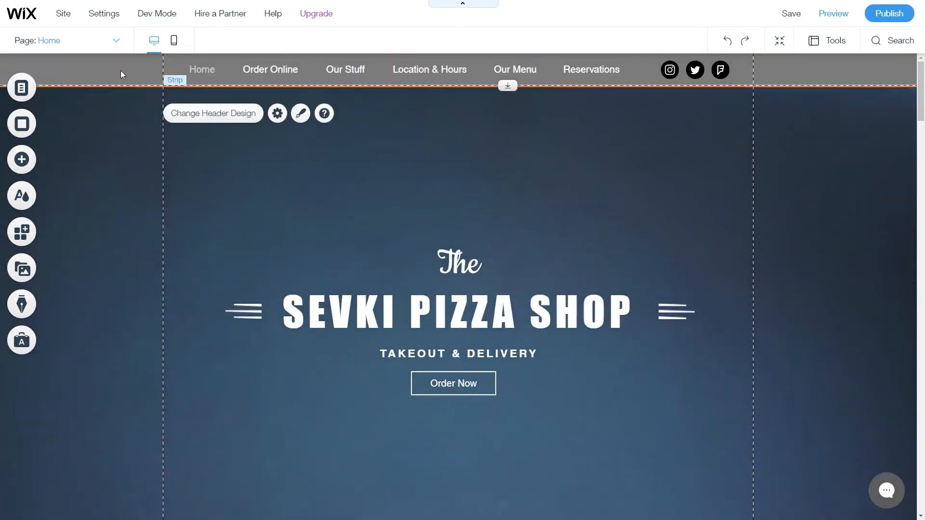
left_click(236, 120)
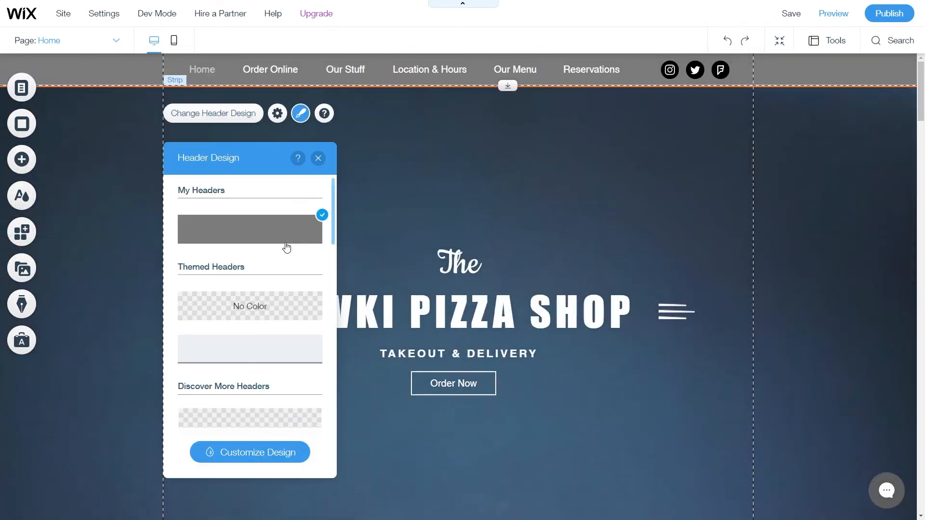
left_click(282, 122)
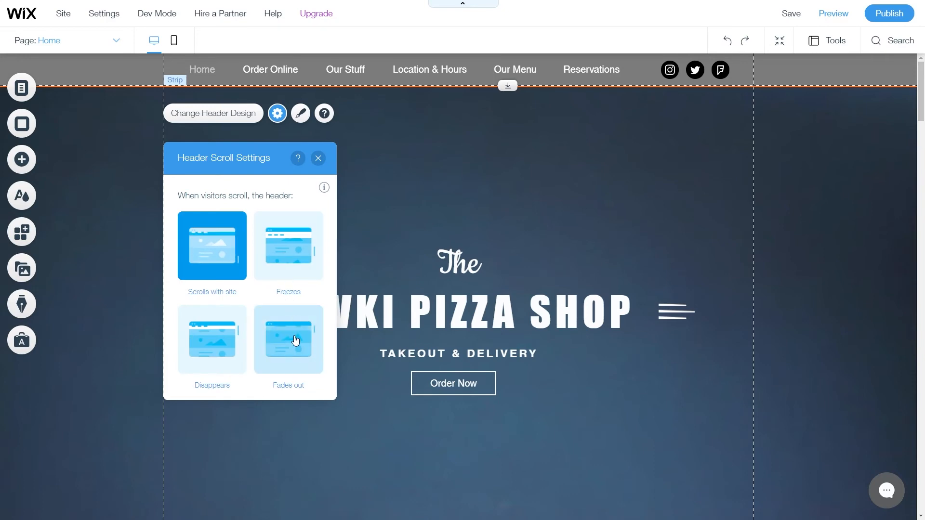
left_click(295, 269)
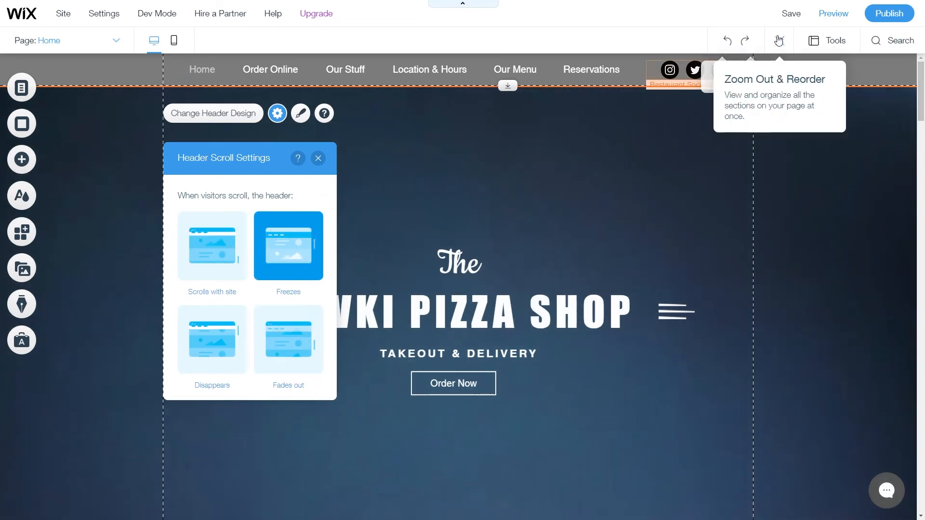
left_click(833, 13)
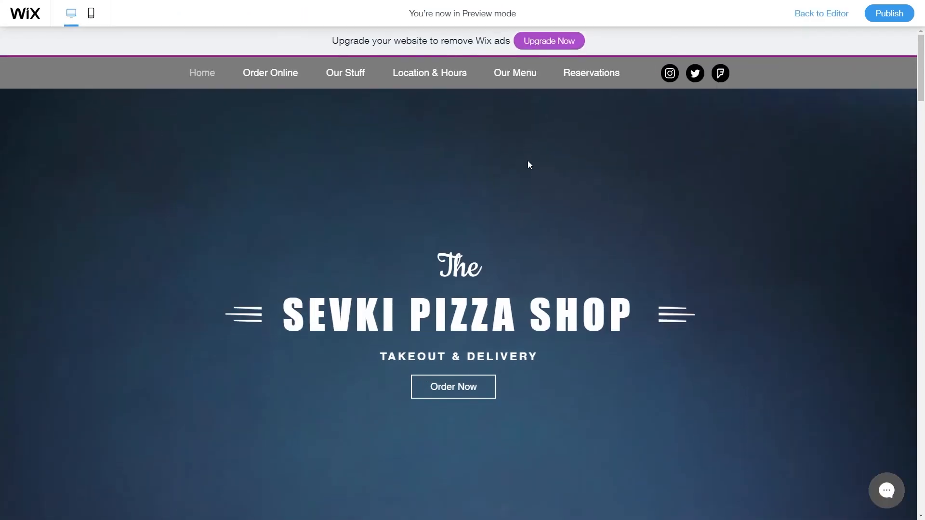
Scroll down and up the previewed home page to see the header stay fixed.
scroll(523, 239, "down", 10)
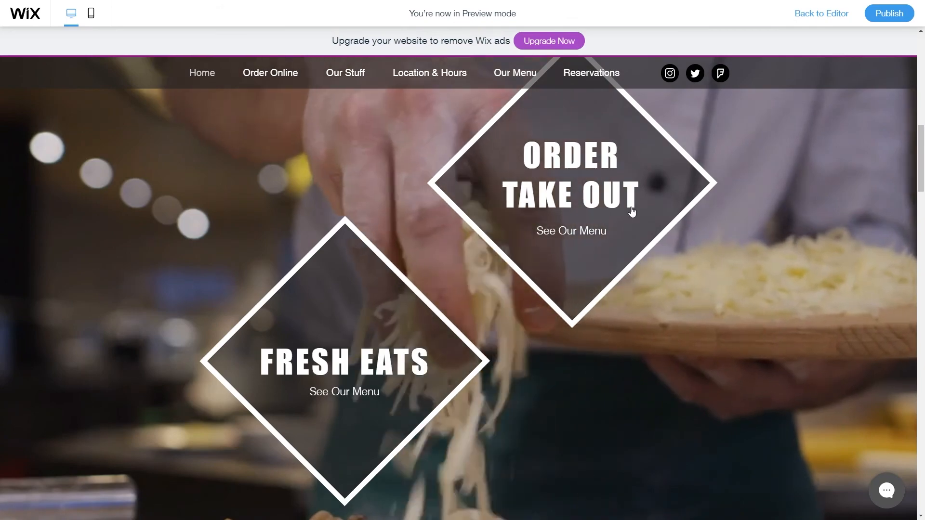
scroll(692, 369, "down", 20)
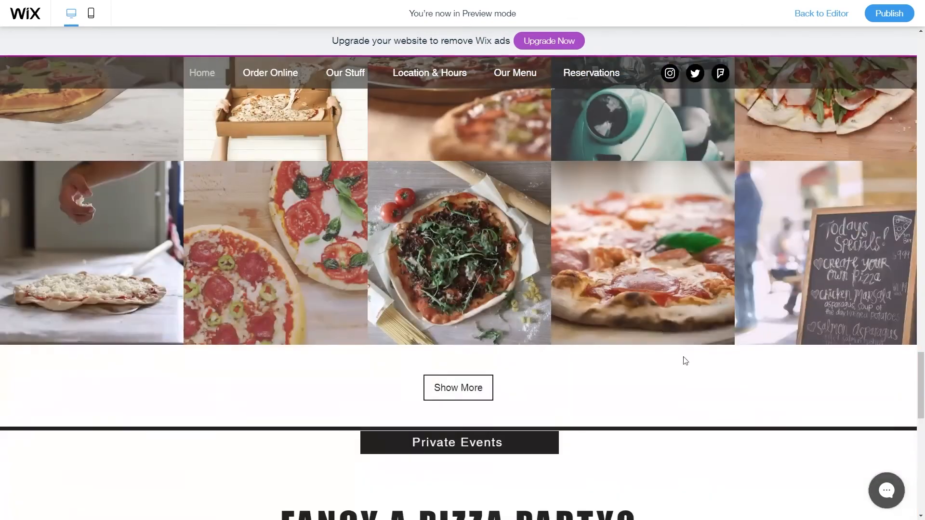
scroll(785, 337, "up", 15)
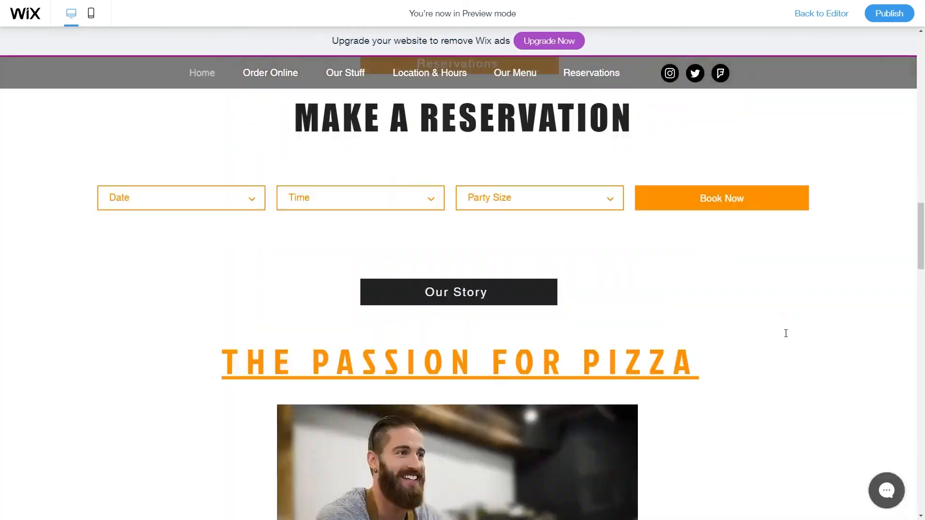
scroll(785, 332, "down", 10)
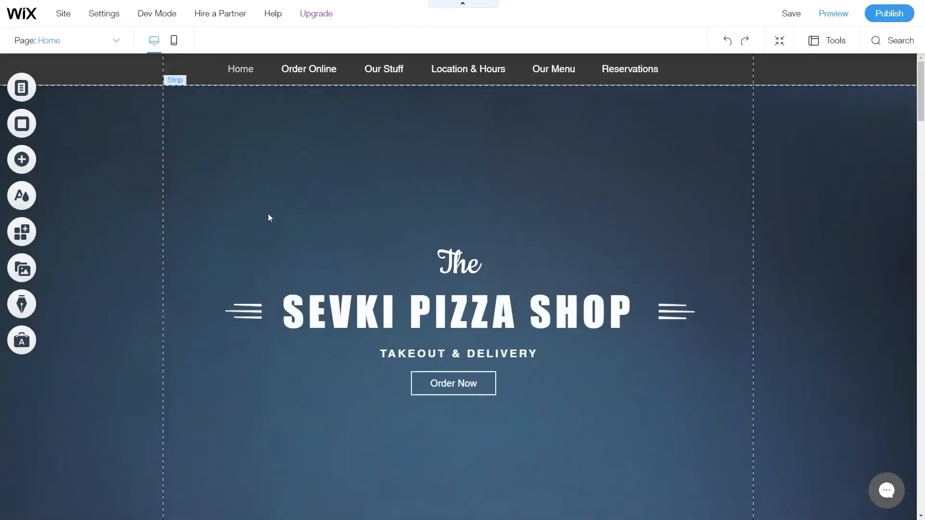
Search the App Market for 'live chat' and add LiveChat Inc.'s Live Chat app.
left_click(33, 242)
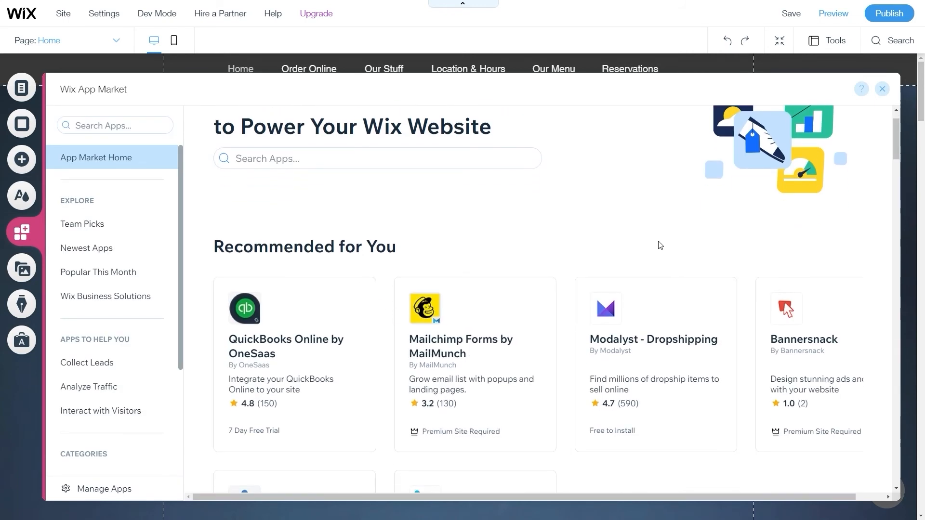
scroll(628, 279, "down", 4)
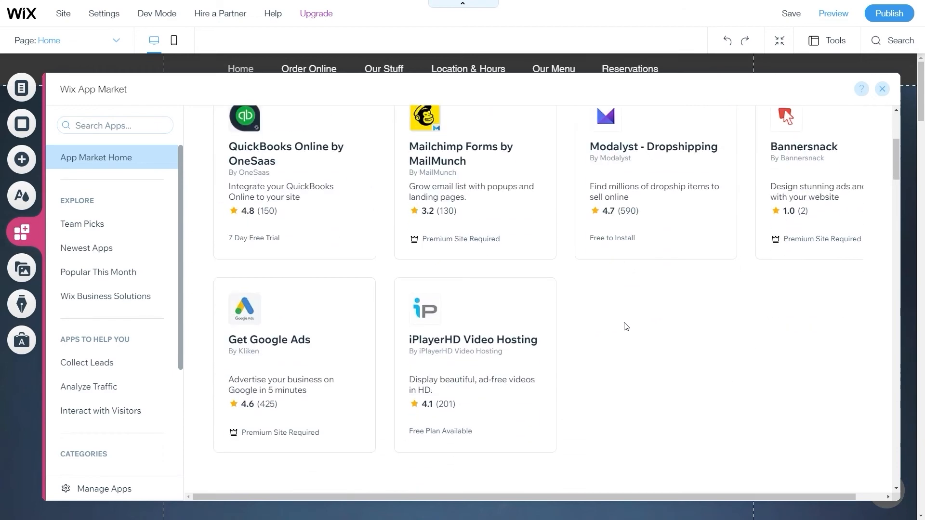
scroll(626, 313, "up", 4)
scroll(588, 271, "down", 1)
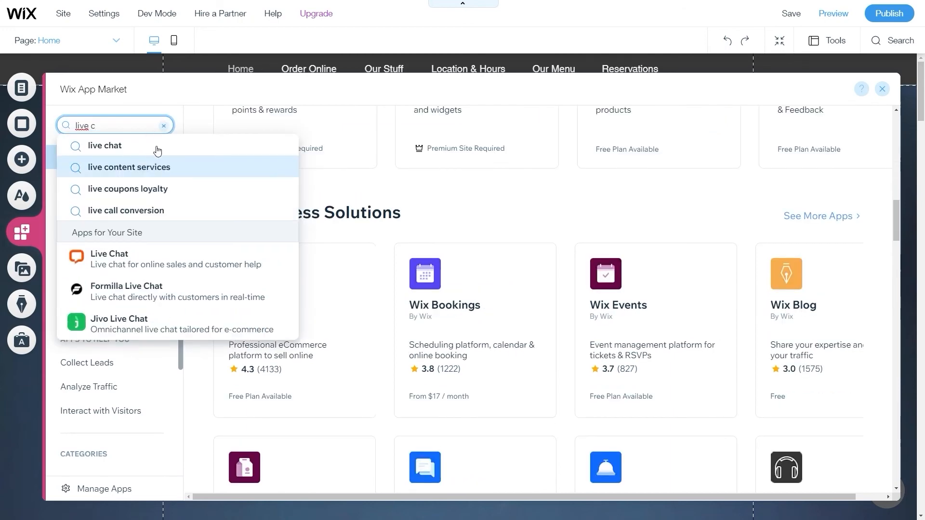
left_click(158, 146)
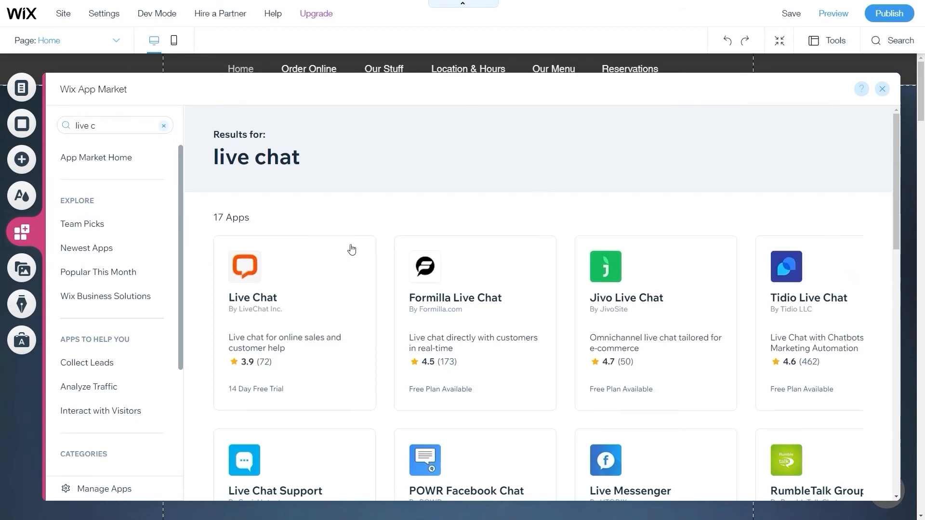
scroll(381, 313, "down", 2)
scroll(622, 289, "down", 3)
scroll(628, 308, "up", 3)
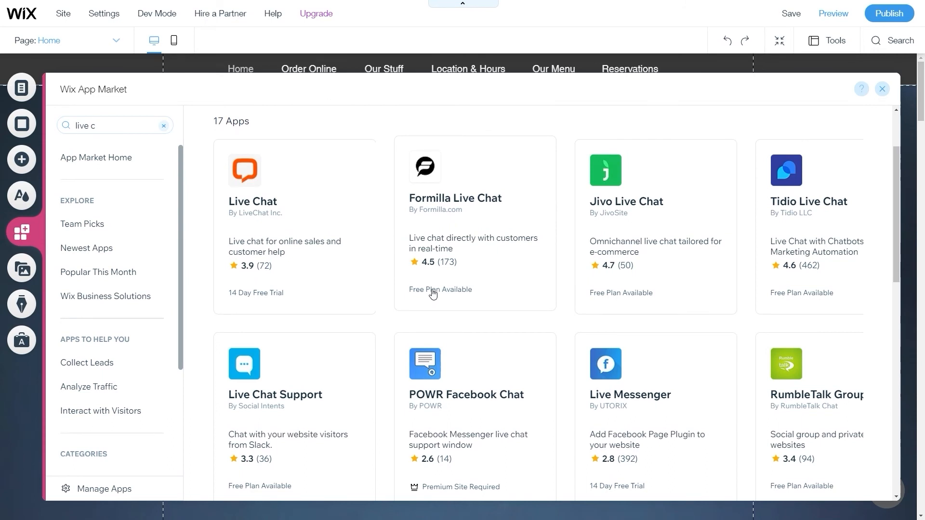
left_click(357, 303)
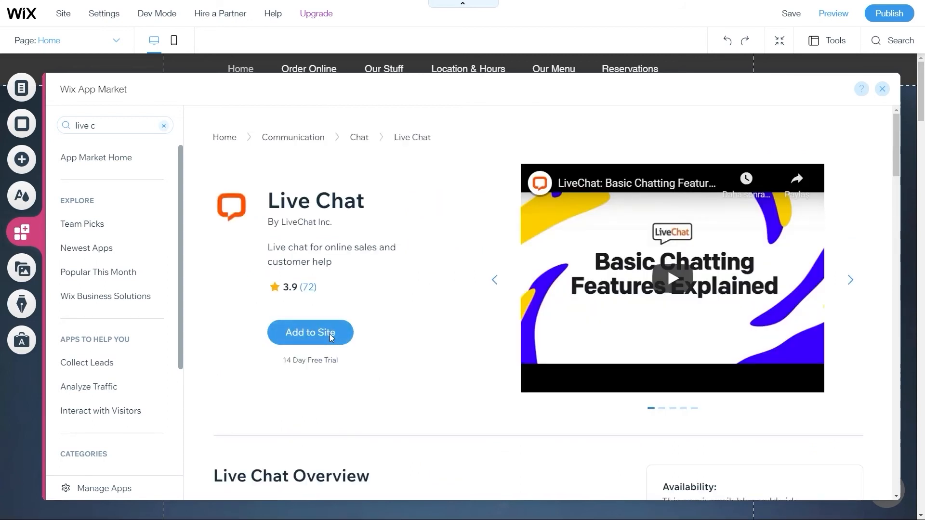
left_click(329, 333)
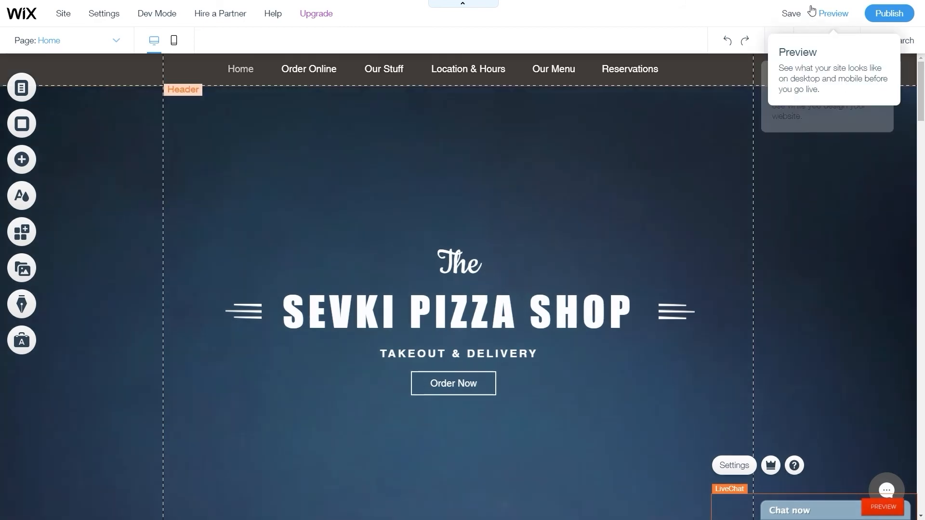
left_click(828, 13)
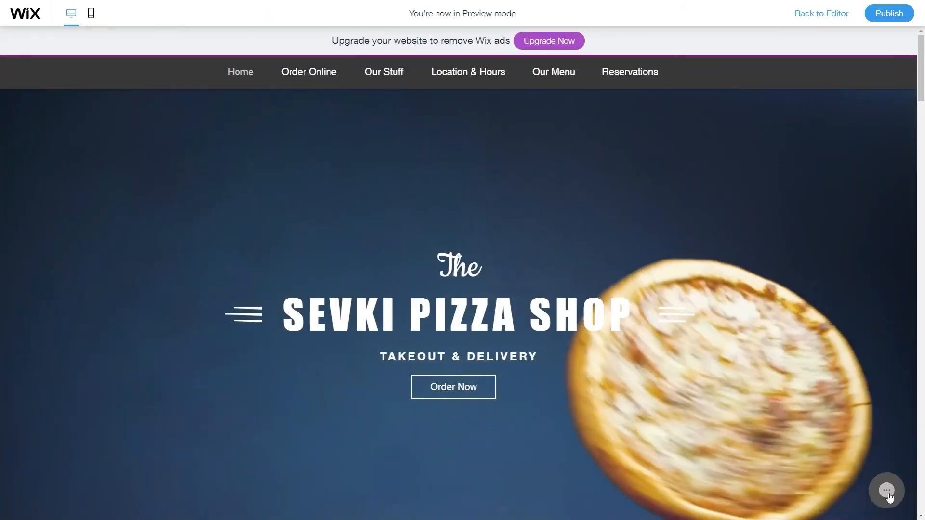
left_click(887, 490)
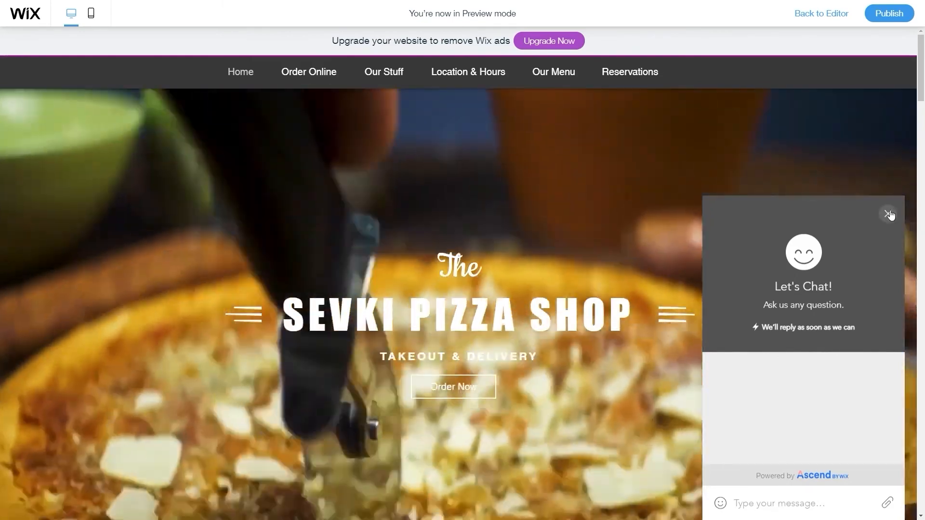
left_click(888, 216)
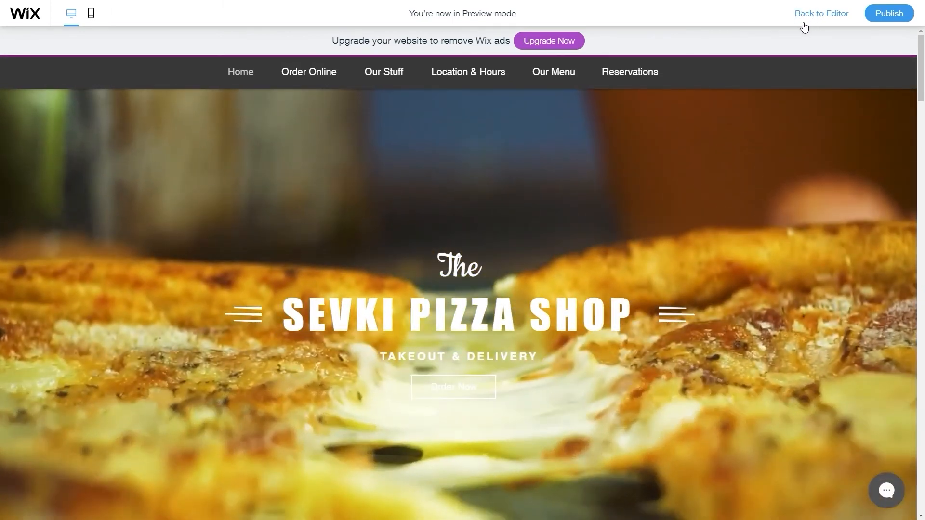
left_click(806, 23)
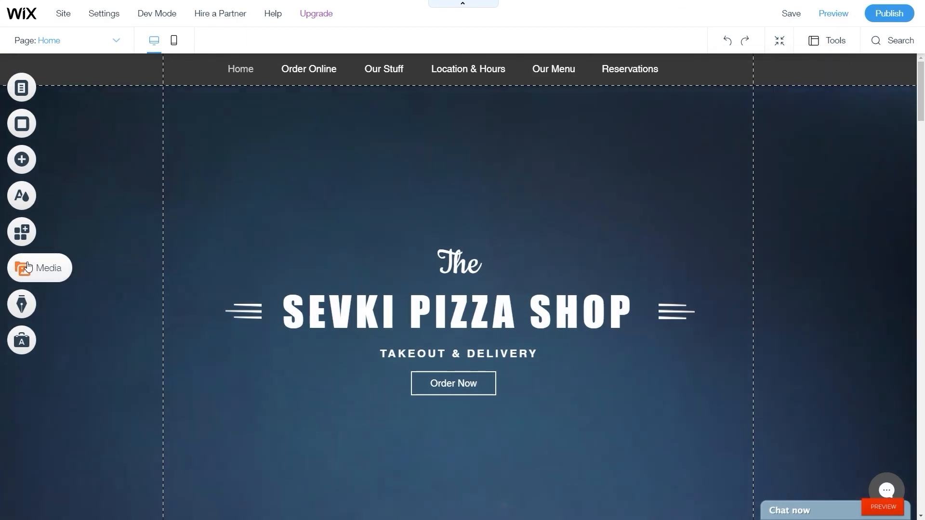
left_click(28, 241)
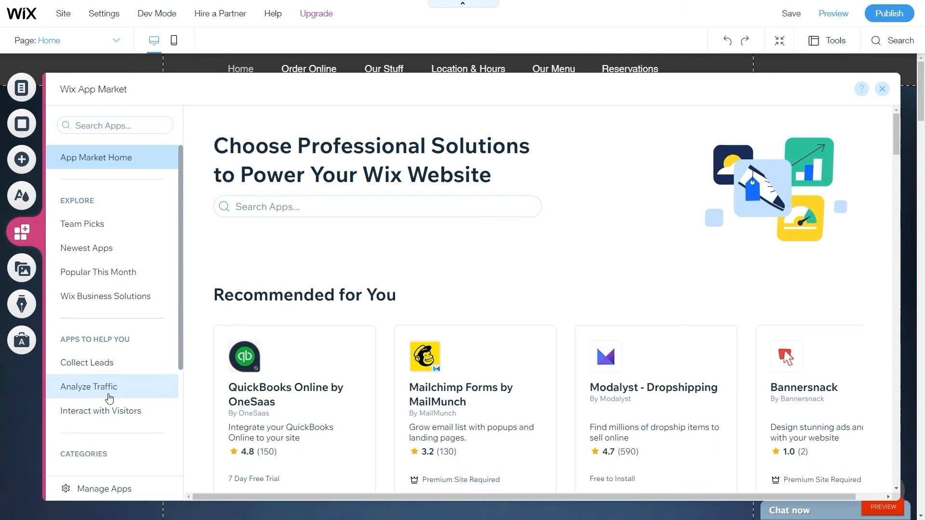
Browse the App Market's Team Picks apps.
scroll(112, 393, "down", 1)
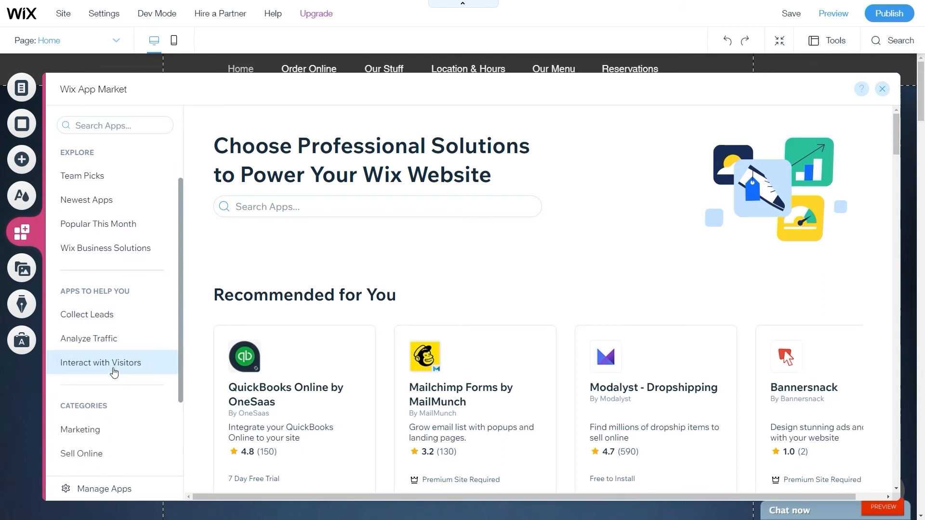
scroll(111, 371, "down", 1)
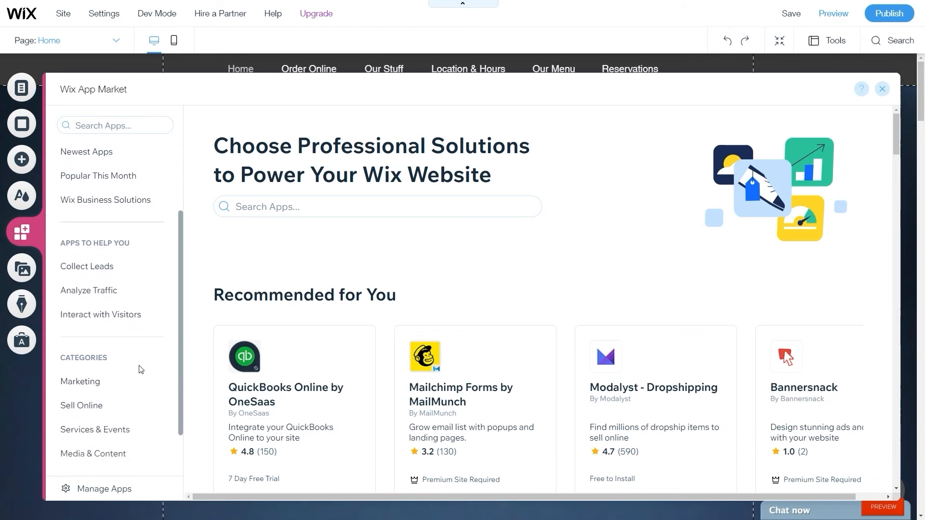
scroll(118, 378, "down", 1)
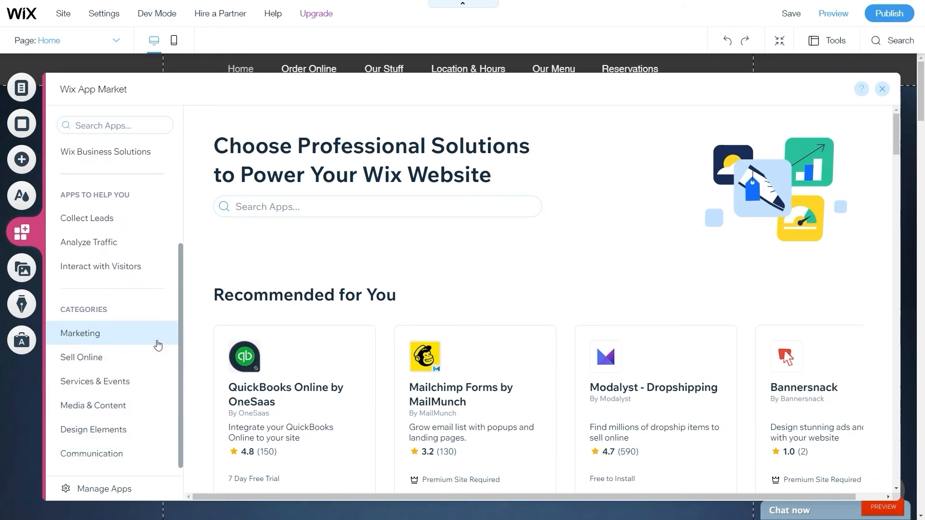
scroll(150, 362, "up", 3)
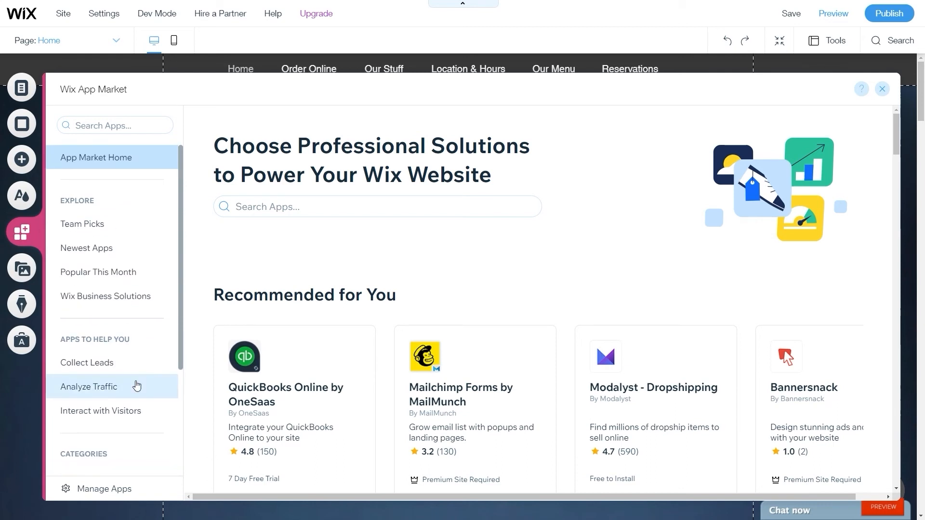
left_click(122, 234)
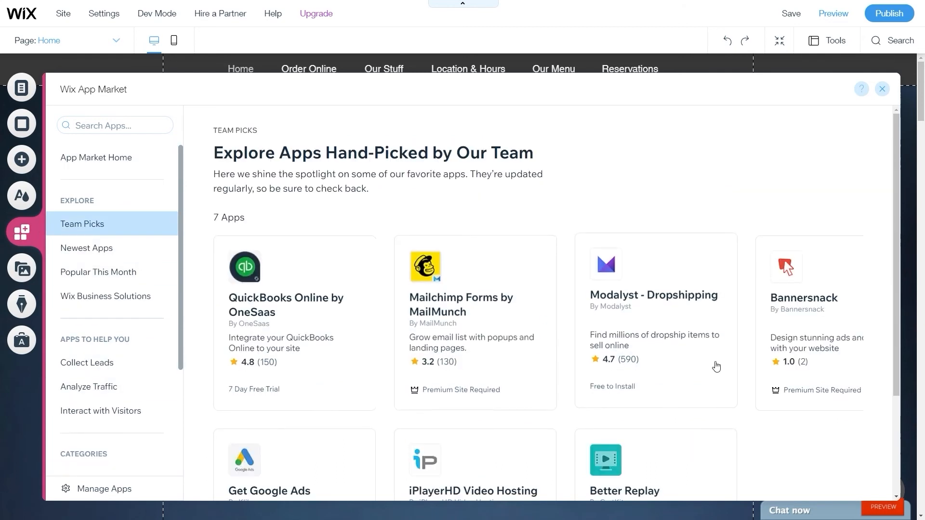
scroll(828, 231, "down", 1)
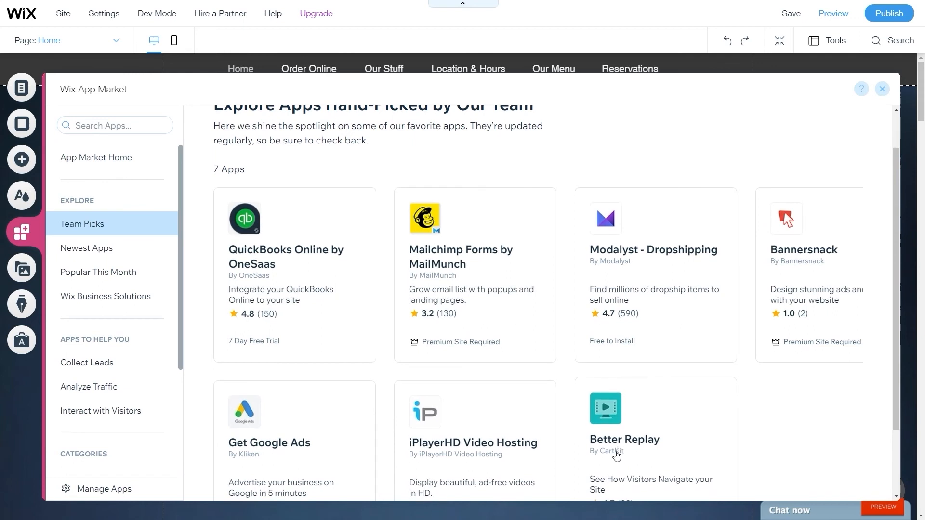
scroll(394, 398, "down", 2)
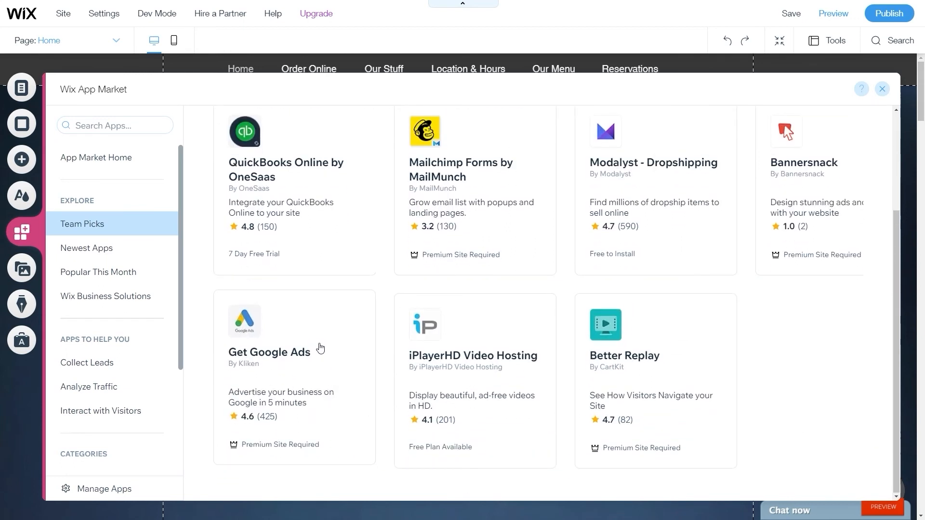
scroll(111, 386, "down", 3)
View Design Elements, then browse the 39 Media & Content apps.
left_click(93, 417)
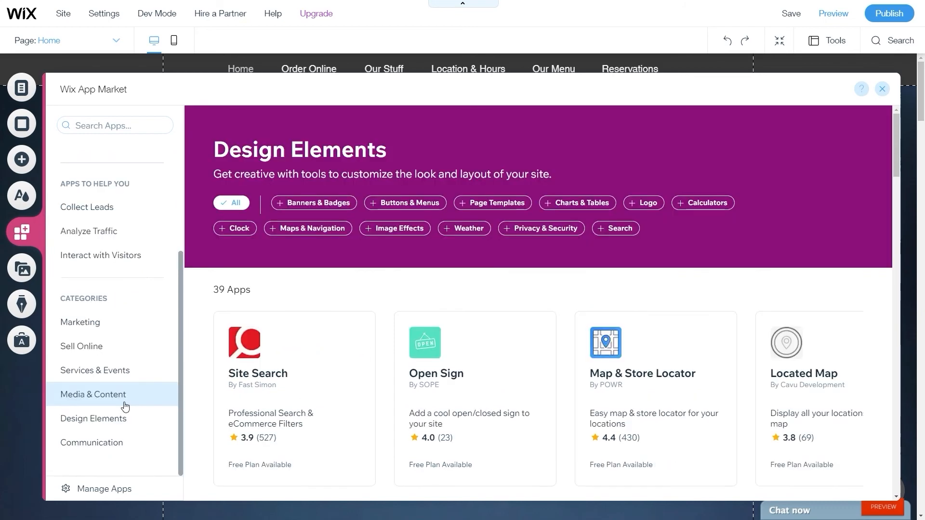
left_click(122, 401)
scroll(434, 345, "down", 1)
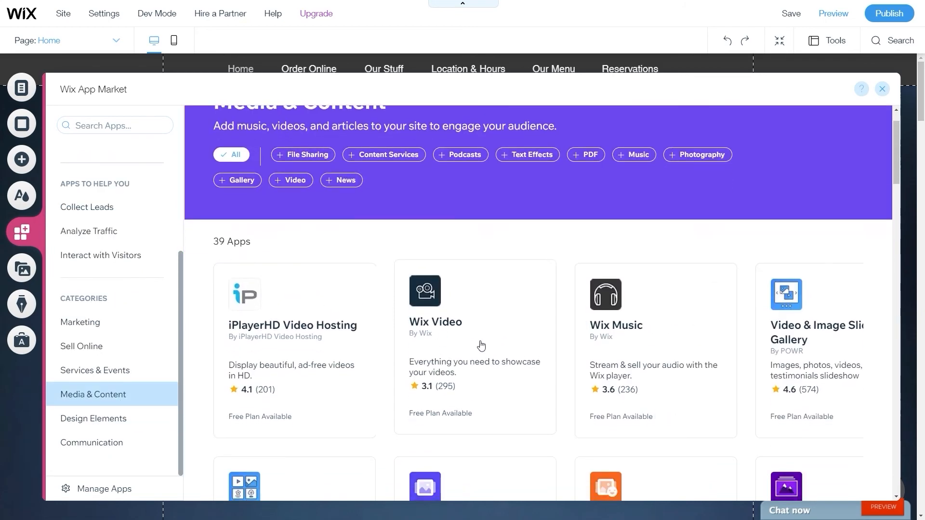
scroll(454, 333, "down", 1)
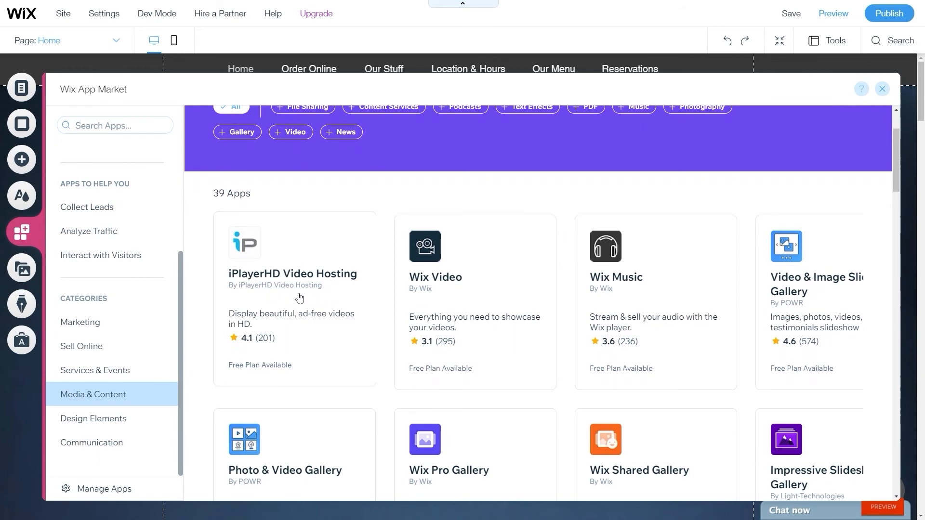
scroll(308, 291, "down", 1)
scroll(441, 250, "down", 1)
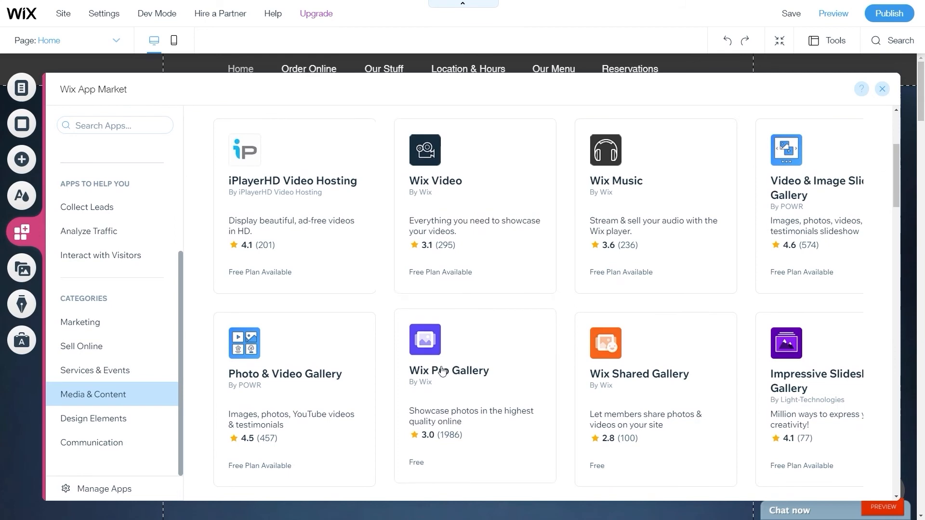
scroll(458, 372, "down", 1)
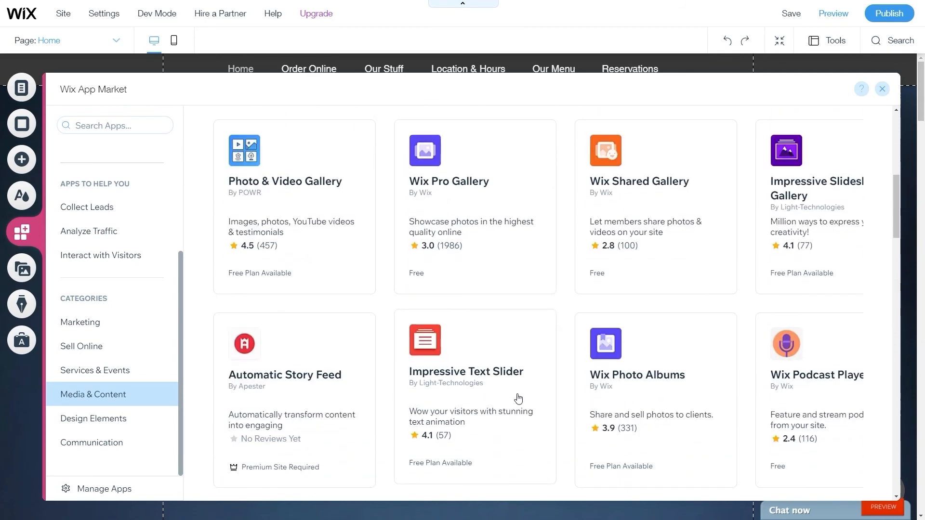
scroll(328, 405, "down", 1)
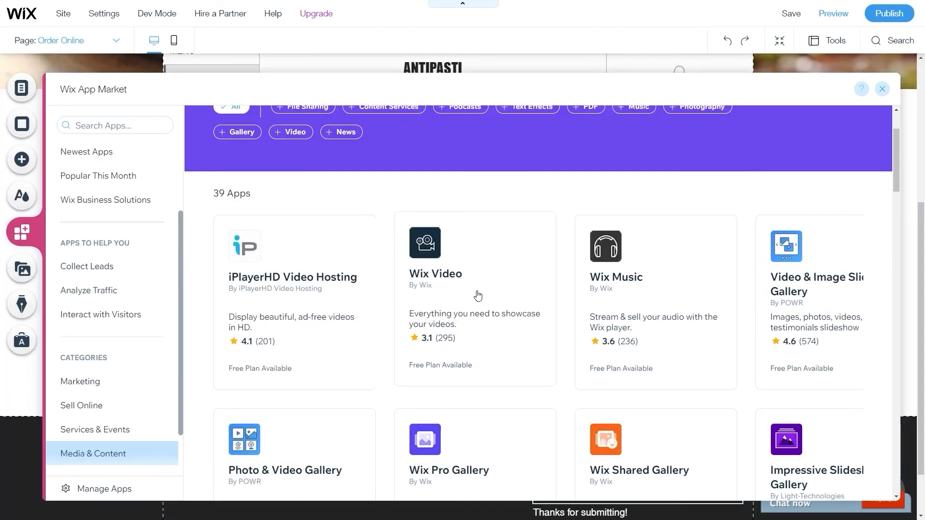
Add the Wix Video app to the Order Online page.
left_click(475, 295)
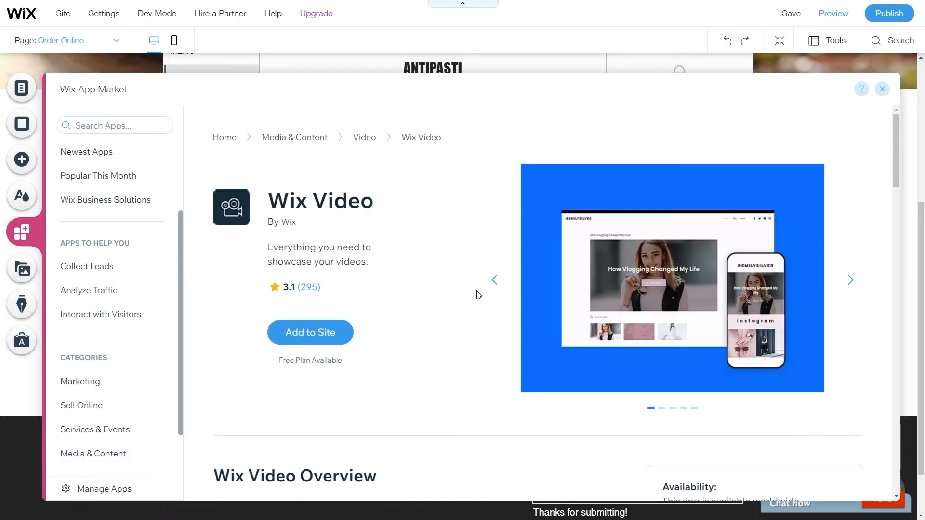
left_click(303, 332)
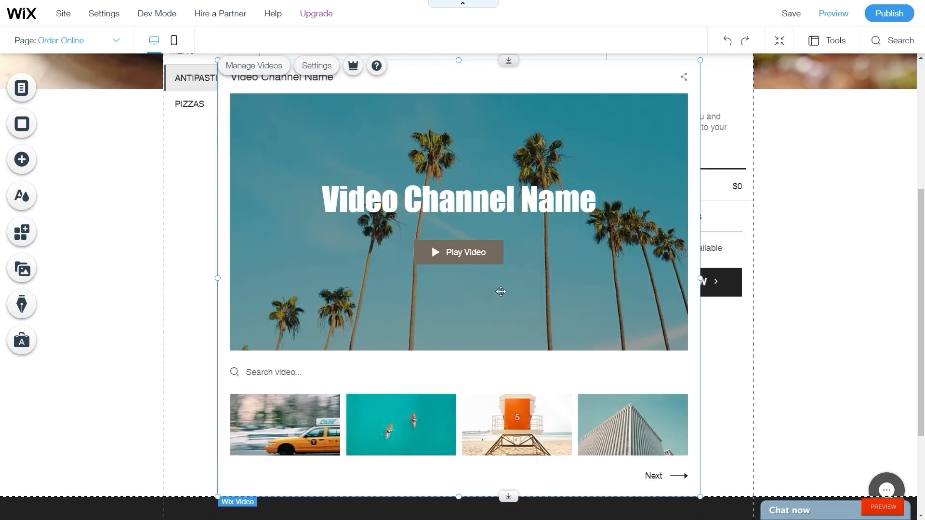
scroll(503, 302, "up", 2)
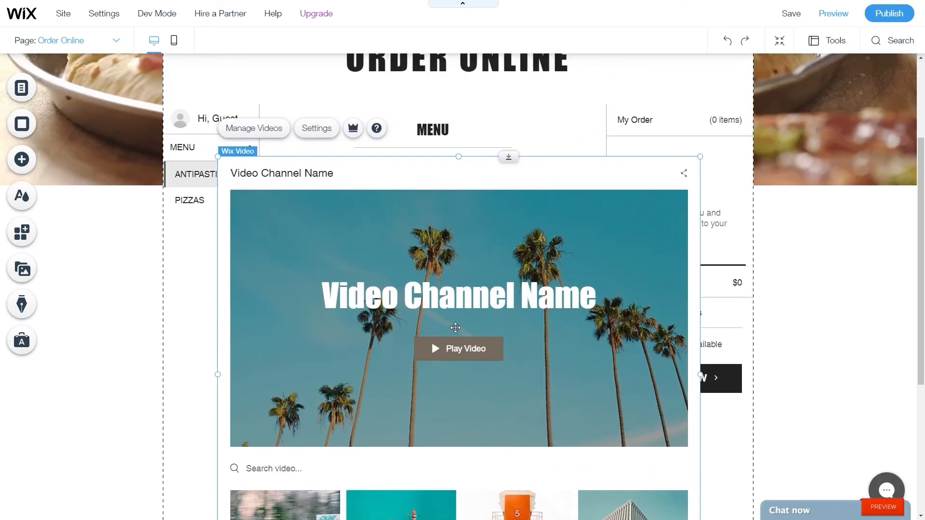
scroll(455, 328, "down", 3)
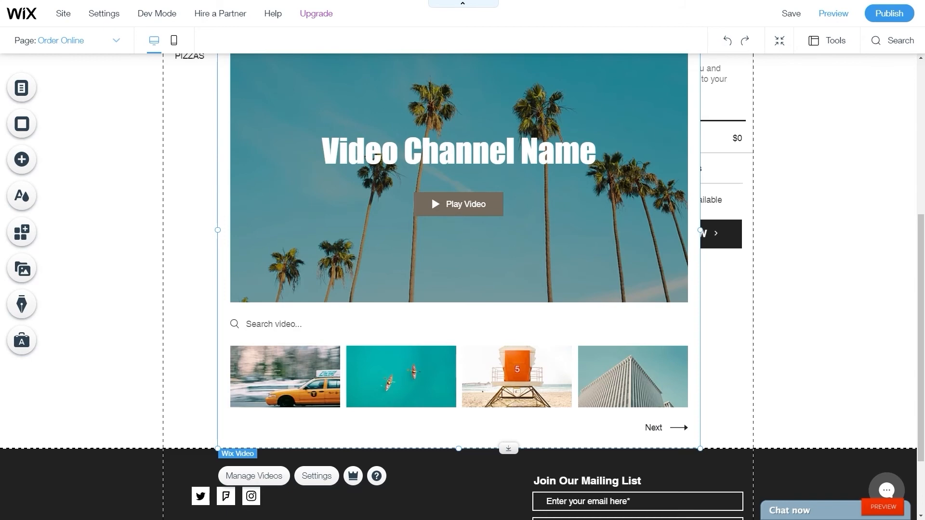
scroll(459, 286, "up", 4)
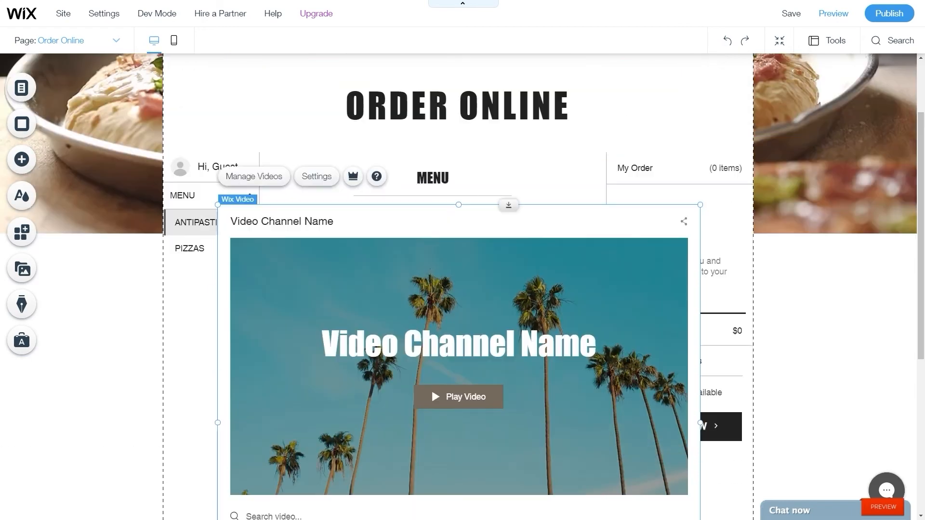
scroll(458, 286, "down", 1)
Widen the video widget on both sides and move it below the ordering menu.
left_click_drag(458, 157, 463, 349)
scroll(538, 304, "down", 1)
scroll(538, 302, "down", 7)
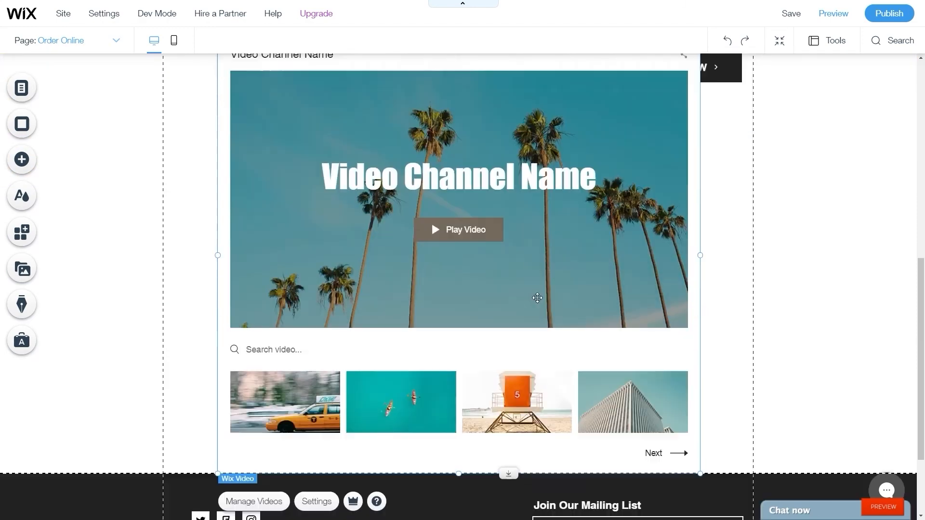
left_click_drag(700, 180, 743, 182)
left_click_drag(217, 196, 166, 194)
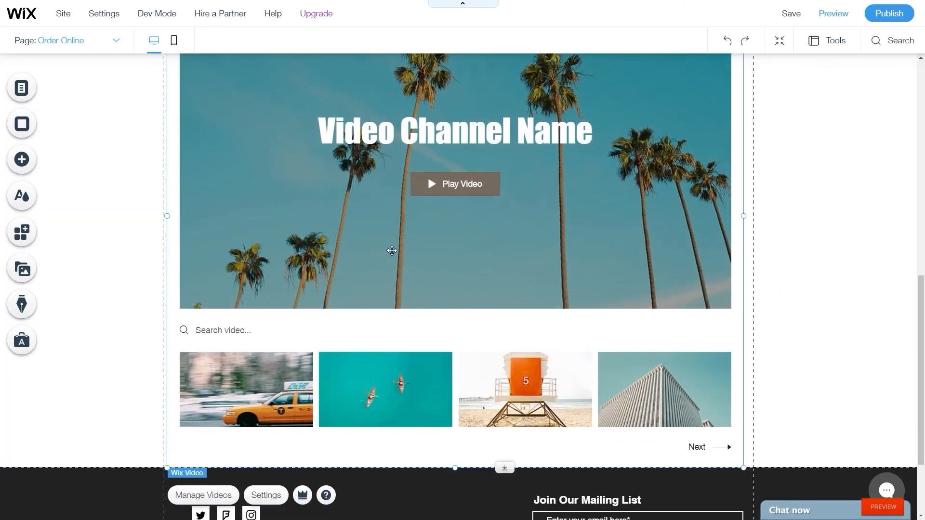
scroll(390, 252, "up", 3)
scroll(324, 266, "up", 4)
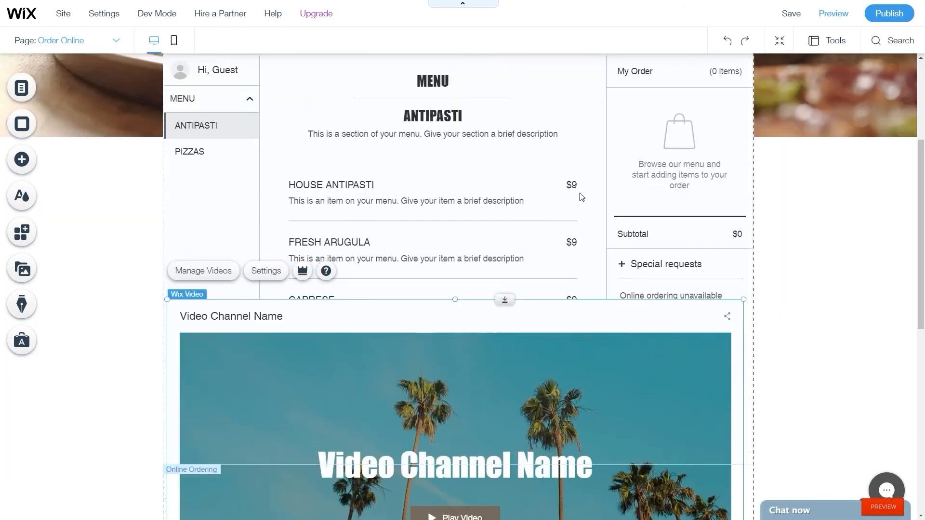
left_click_drag(453, 303, 454, 444)
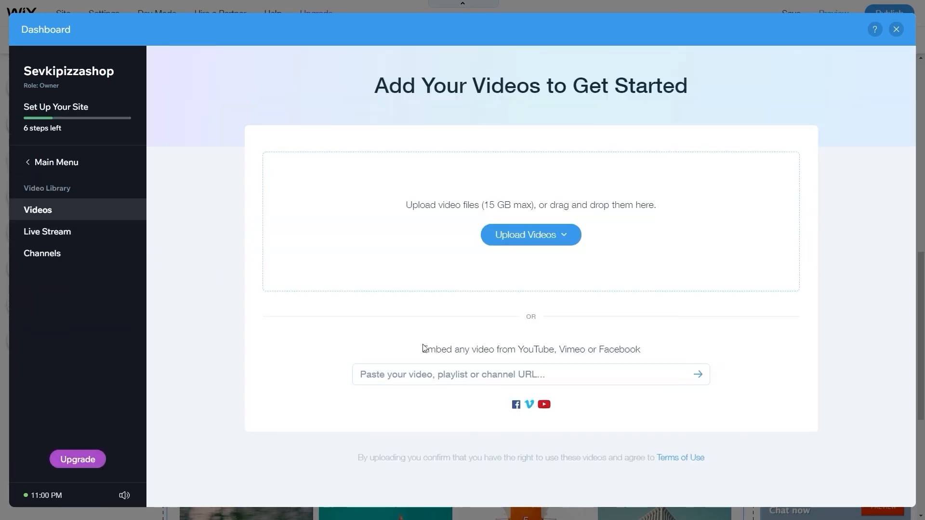
Paste the YouTube pizza commercial link and add it to the video library.
left_click(474, 376)
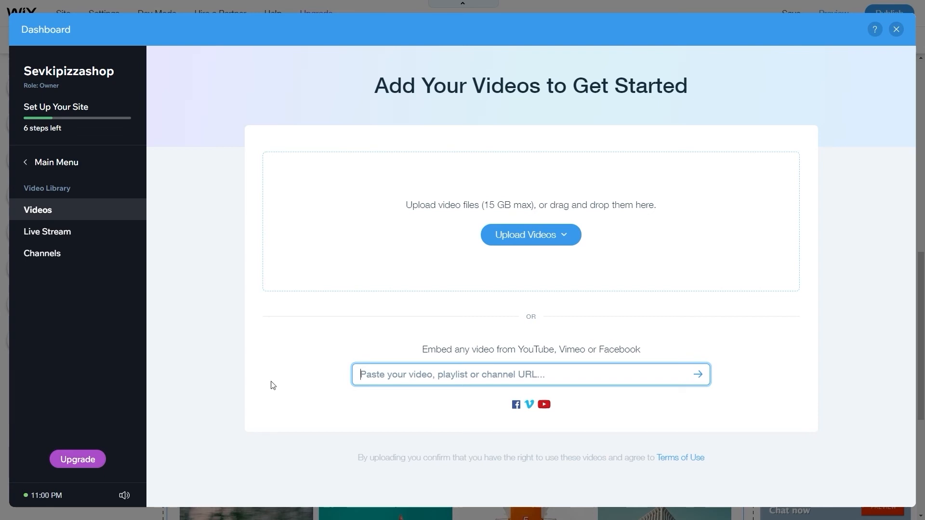
key("alt+Tab")
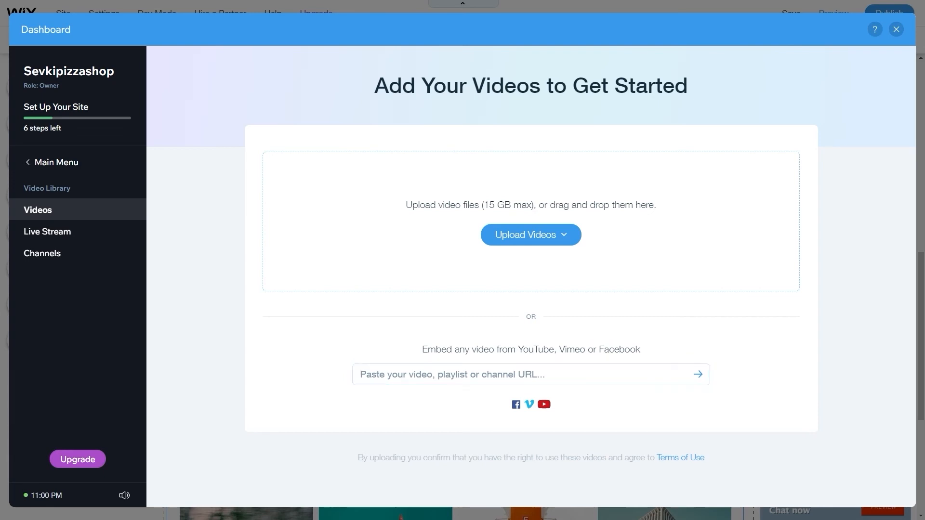
left_click(395, 372)
type("https://www.youtube.com/watch?v=B9KVFppq3CA")
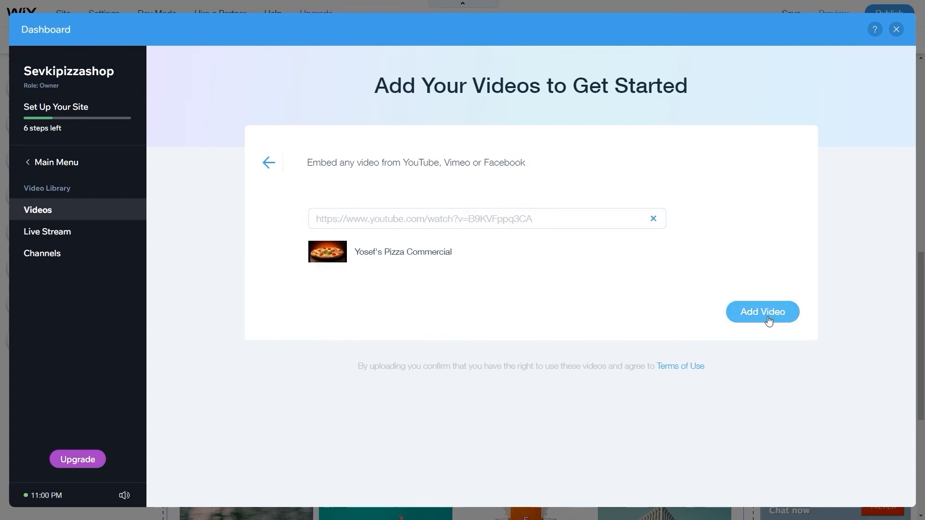
left_click(776, 313)
left_click(737, 109)
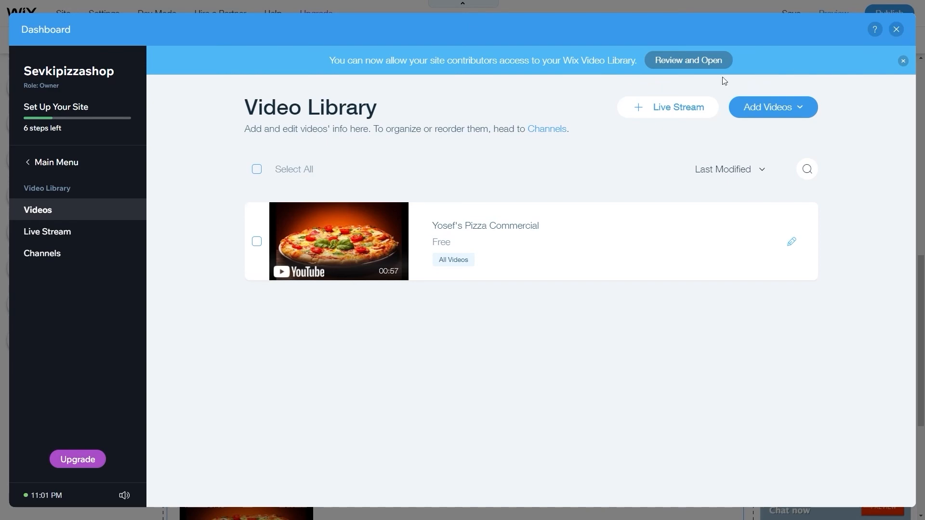
Close the dashboard and scroll the page back in the editor.
left_click(896, 29)
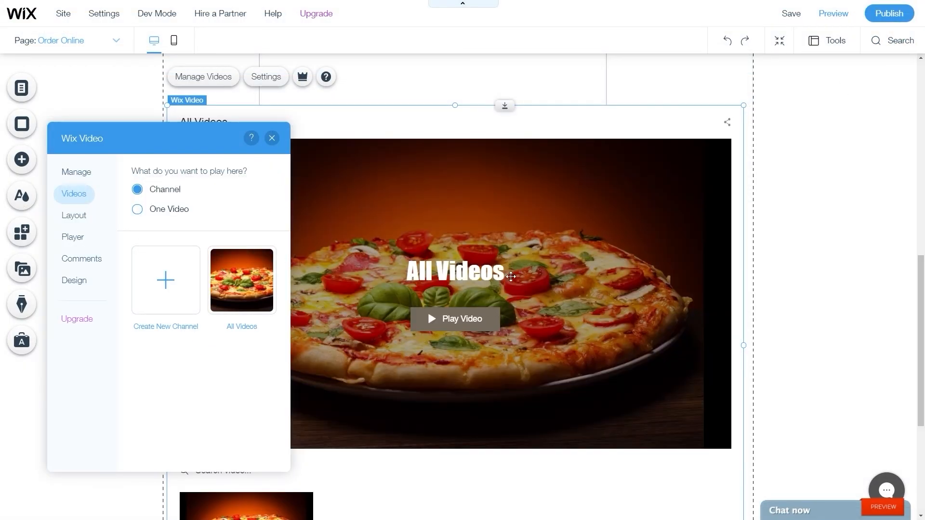
scroll(485, 390, "down", 1)
scroll(485, 390, "down", 3)
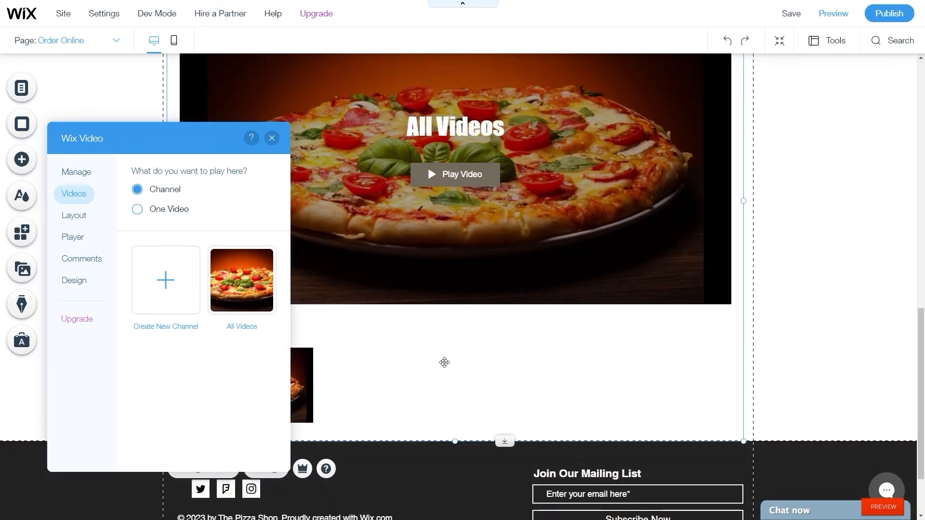
scroll(483, 398, "up", 3)
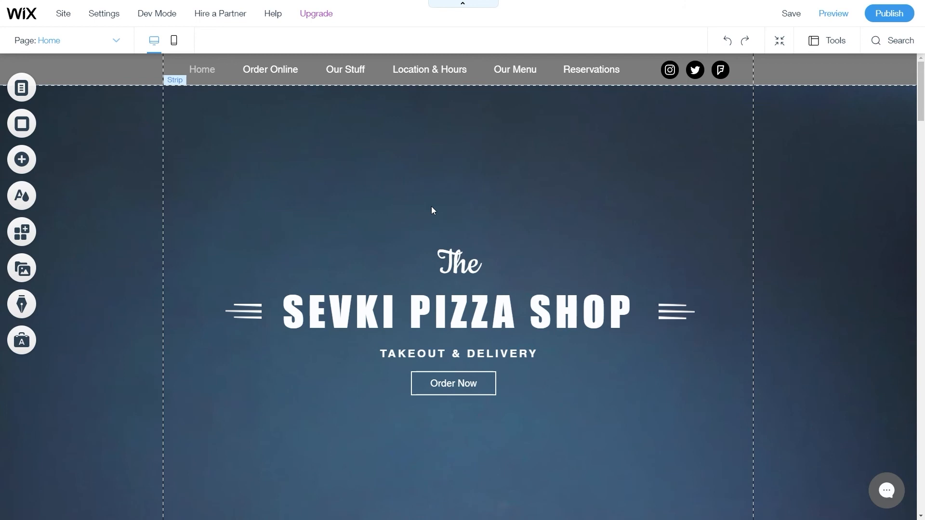
Open Get Found on Google from the Settings menu.
mouse_move(105, 21)
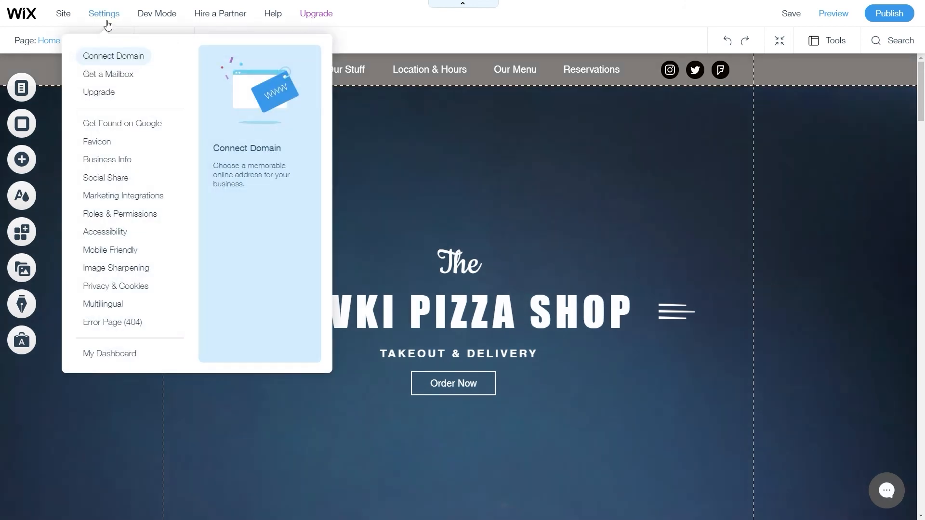
left_click(137, 127)
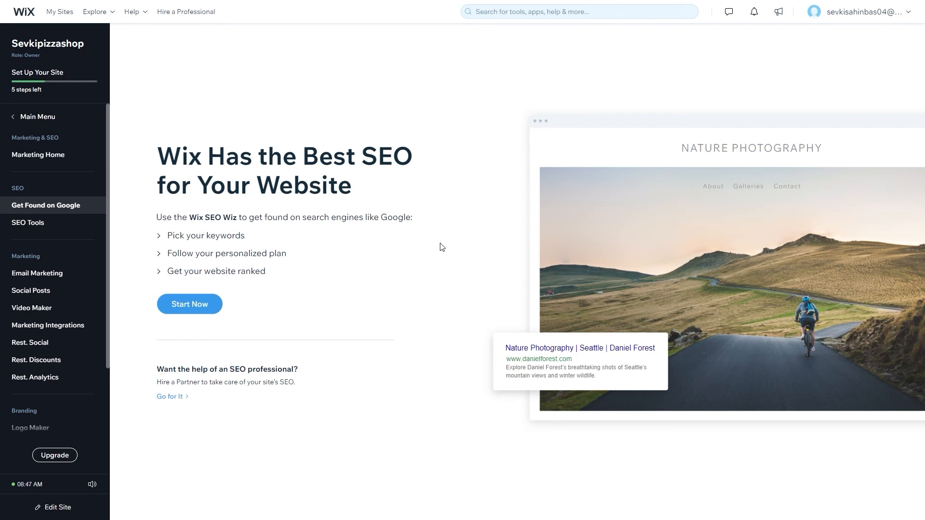
Start the SEO setup wizard and submit the shop's business name.
left_click(201, 308)
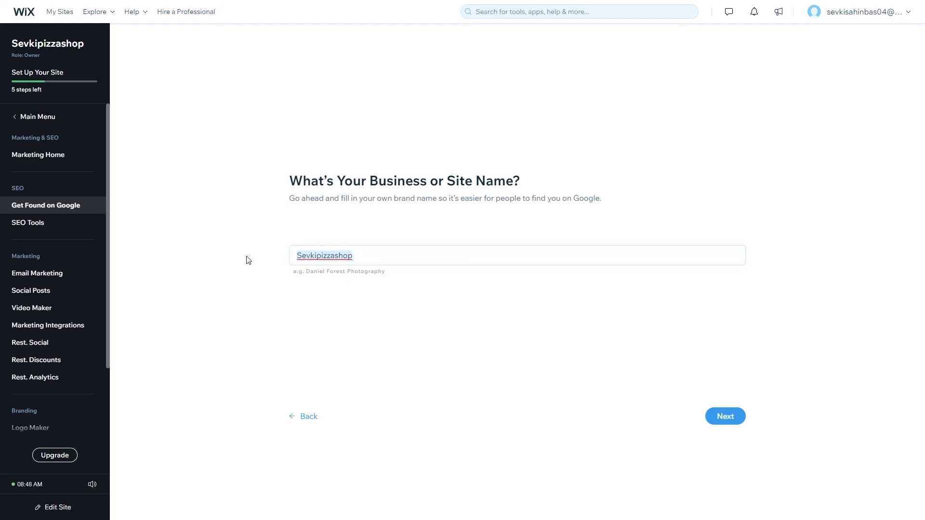
type("SEVKI PIZZA")
key("BackSpace")
key("BackSpace")
key("BackSpace")
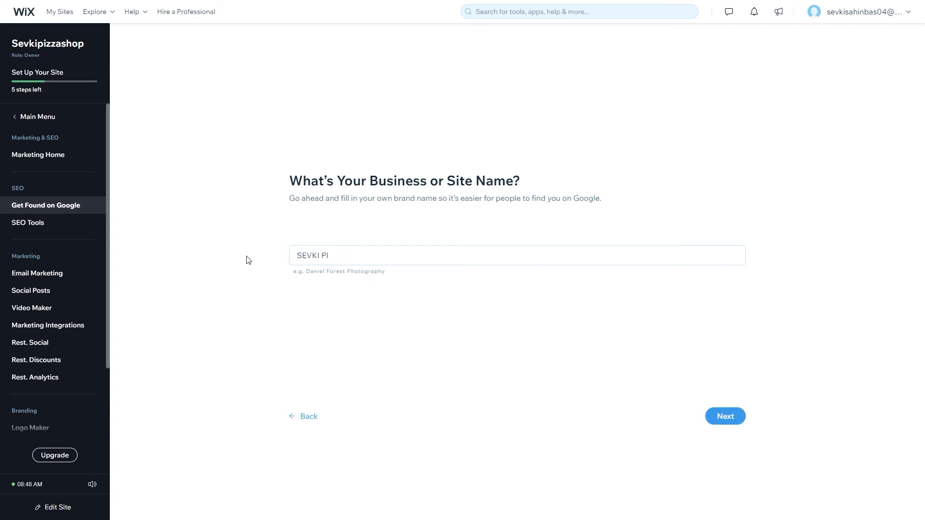
key("Return")
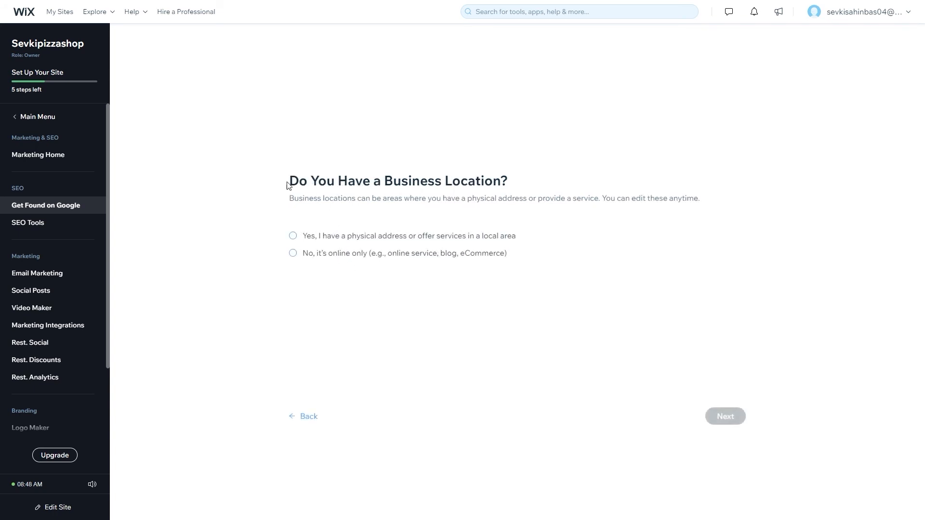
Set the business location to Trabzon, Ortahisar/Trabzon, Turkey.
left_click_drag(291, 181, 542, 184)
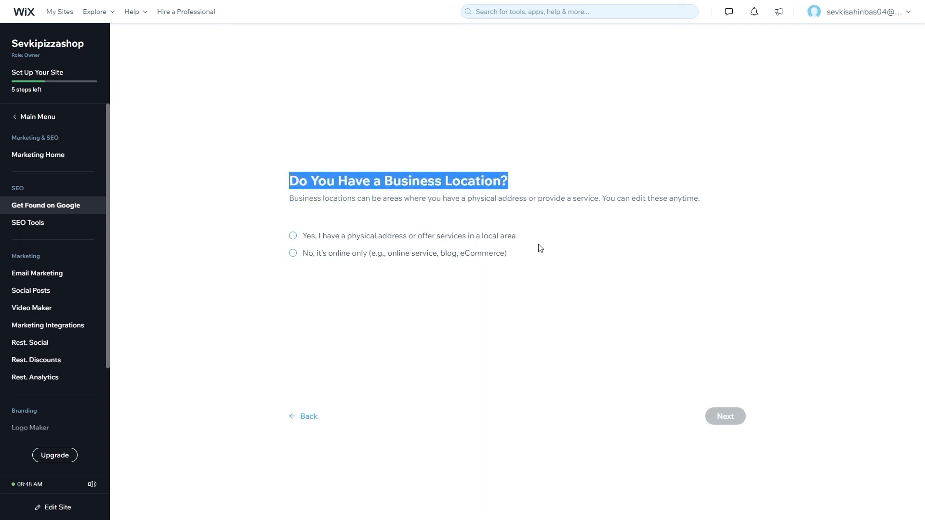
left_click(208, 247)
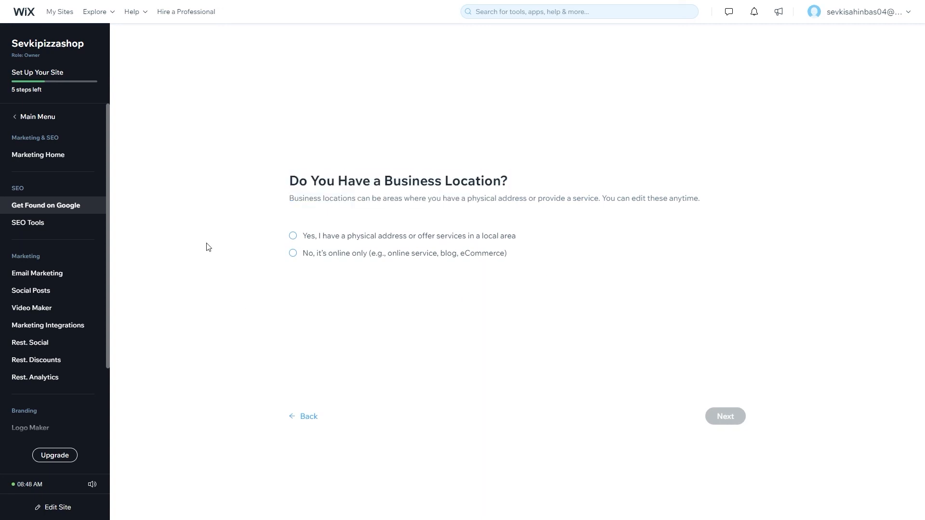
left_click(322, 243)
type("Trabzon")
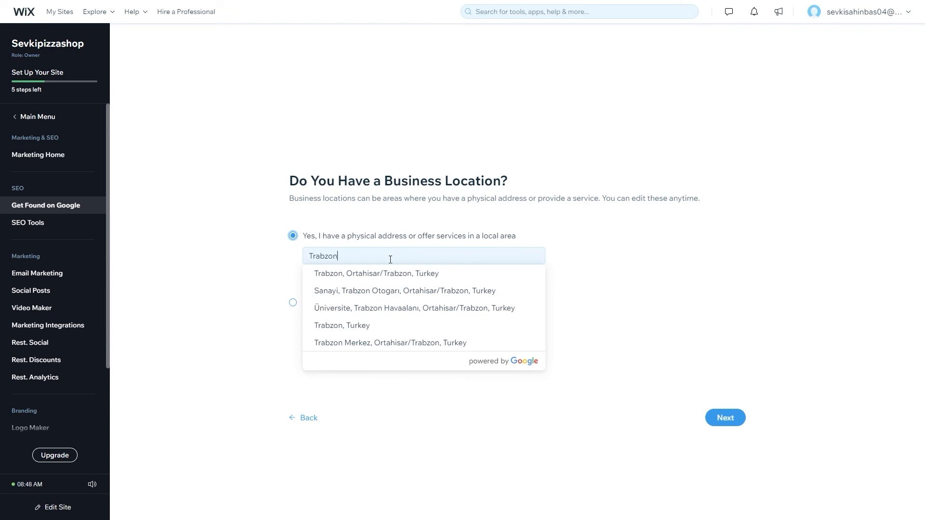
left_click(388, 275)
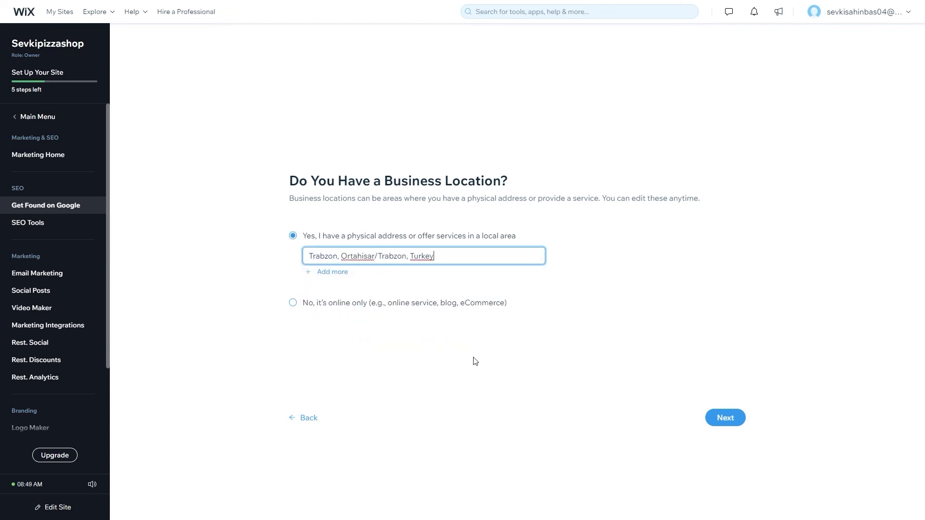
left_click(726, 420)
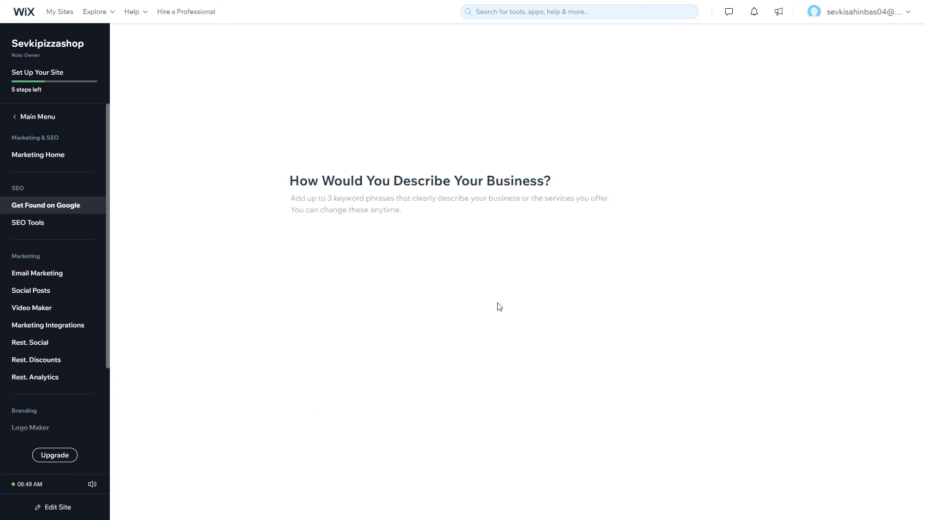
Enter BEST PIZZA as the keyword and create the SEO plan.
left_click_drag(293, 182, 551, 182)
left_click(405, 253)
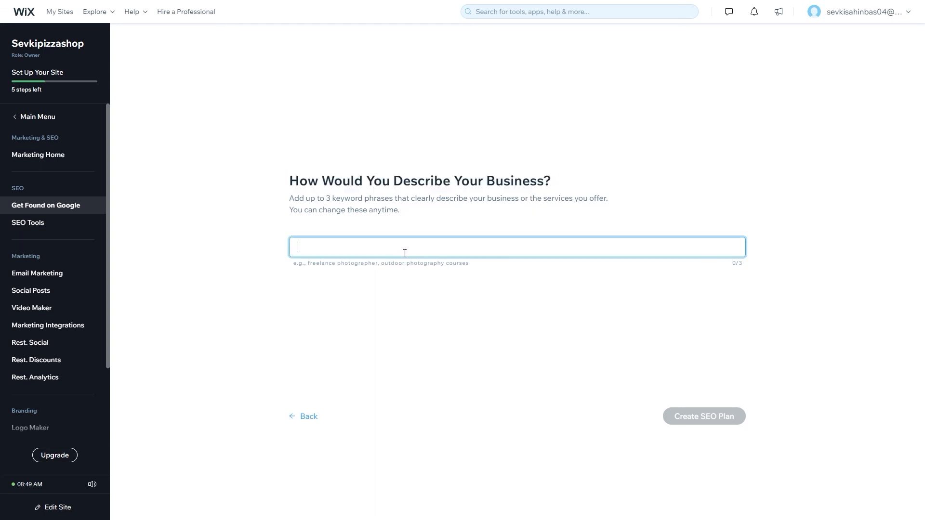
type("BEST")
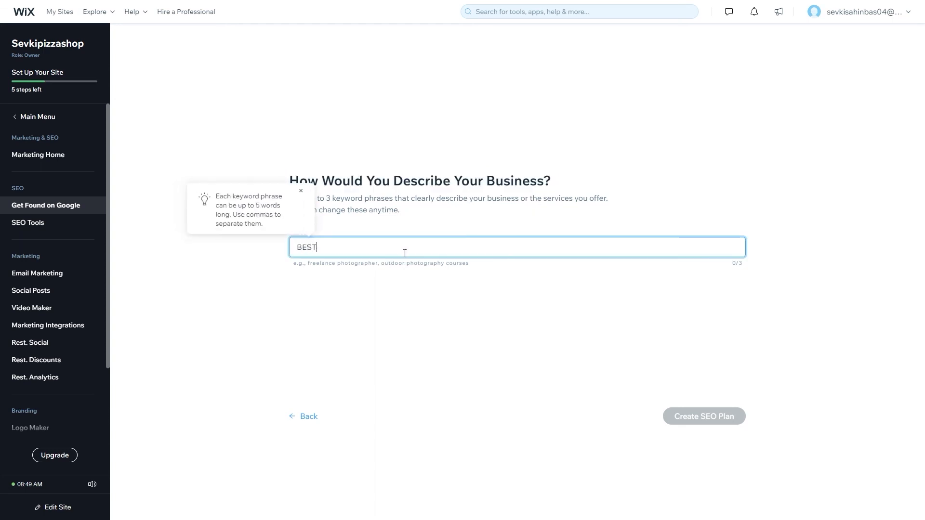
type(" PIZZA")
key("Return")
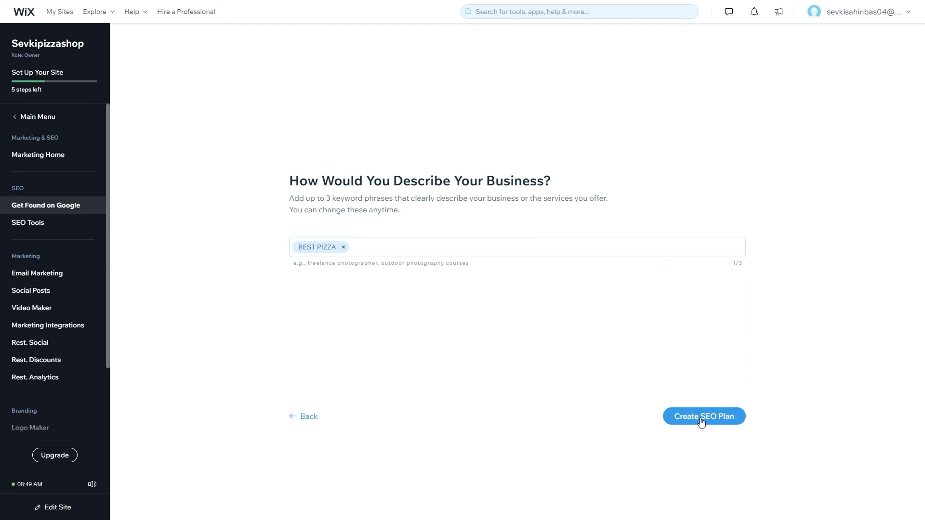
left_click(701, 417)
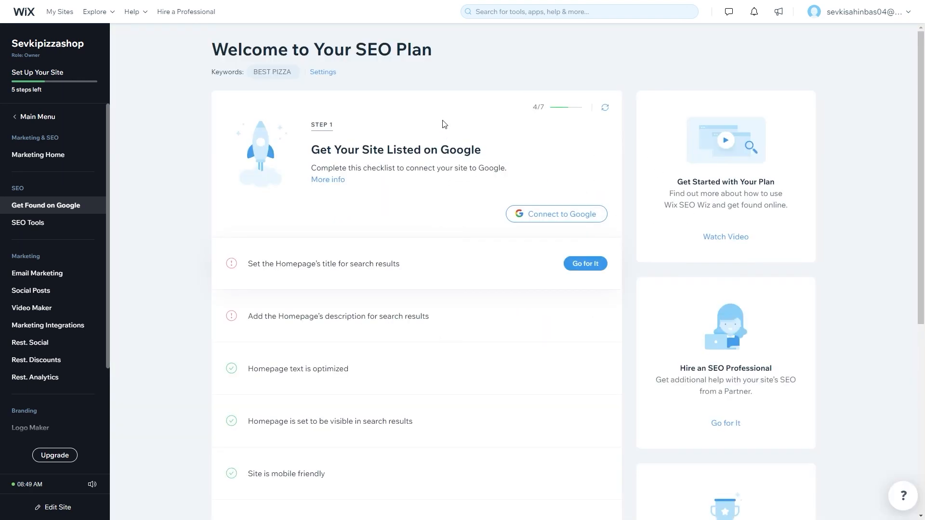
Review the generated SEO plan and expand Step 2: Optimize Your Site Pages for SEO.
scroll(440, 418, "down", 3)
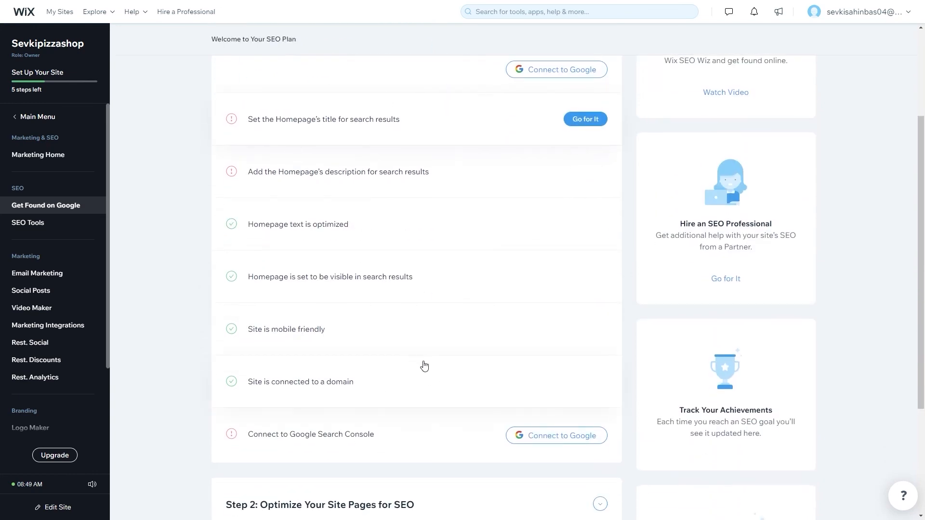
scroll(425, 365, "up", 3)
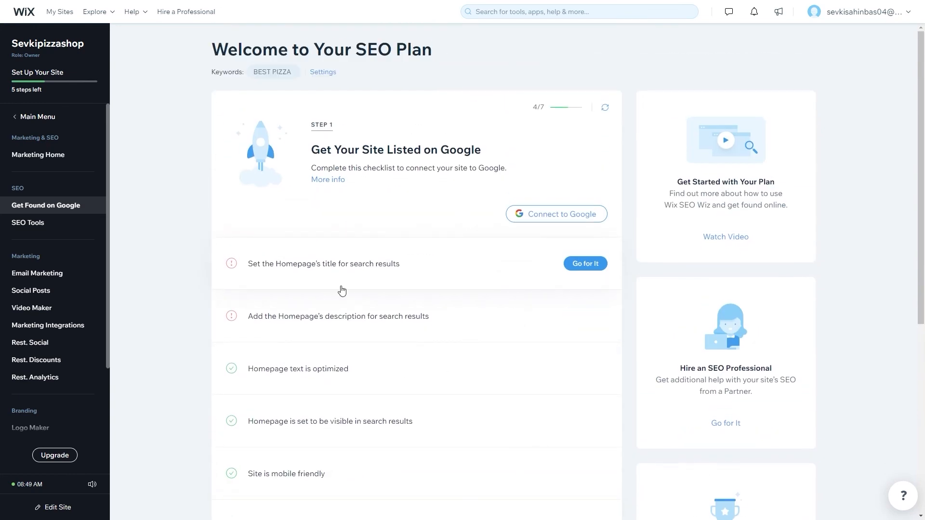
scroll(306, 347, "down", 3)
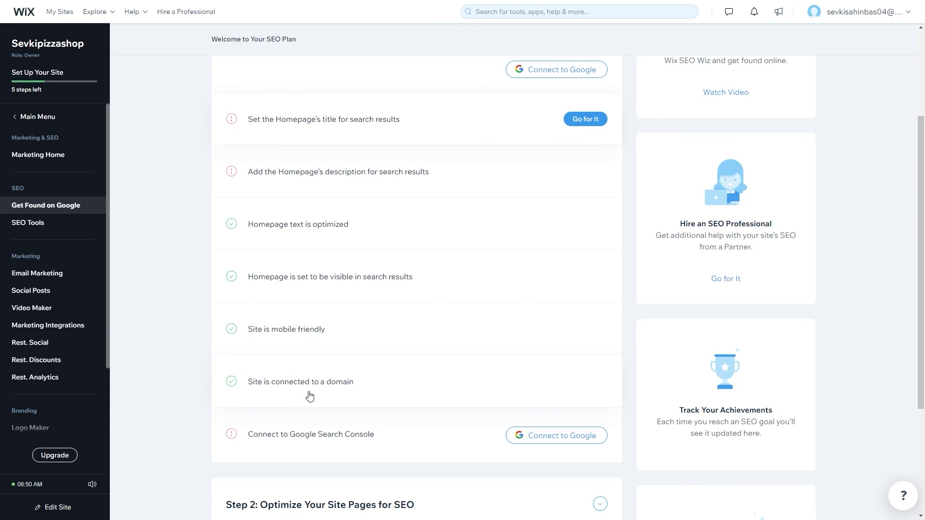
scroll(345, 394, "down", 1)
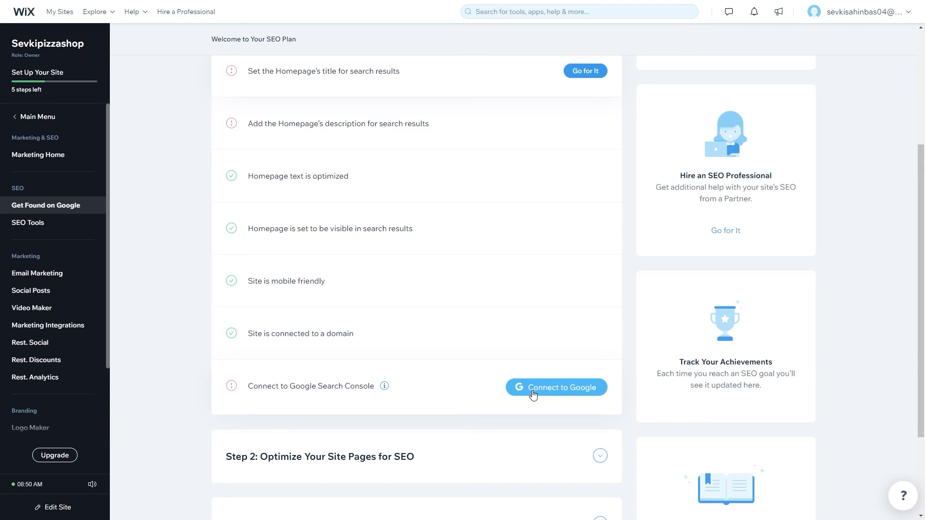
scroll(384, 287, "down", 3)
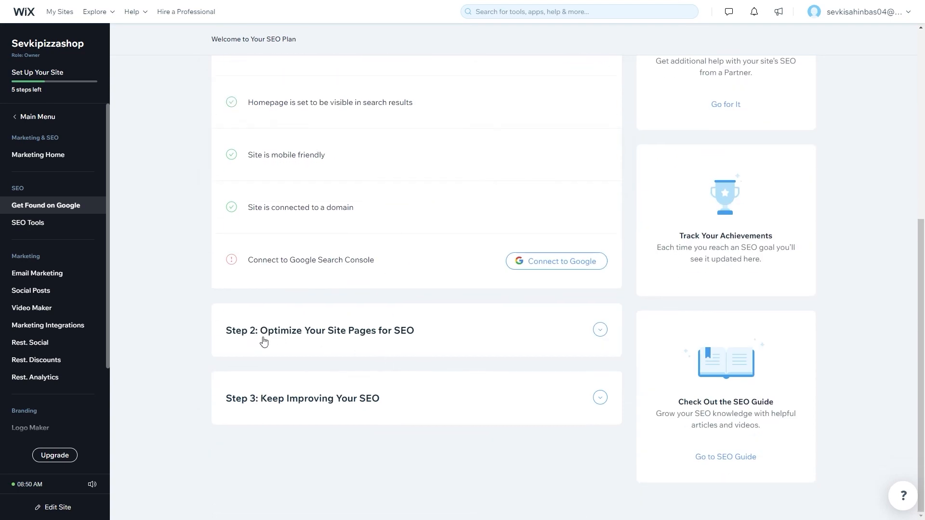
left_click(414, 337)
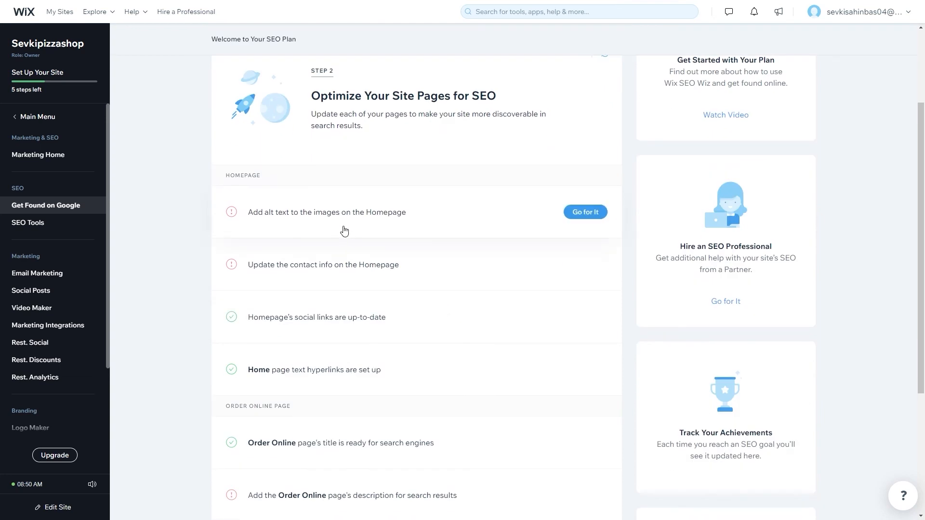
Show the how-to instructions for adding the Order Online page's description.
scroll(313, 236, "down", 1)
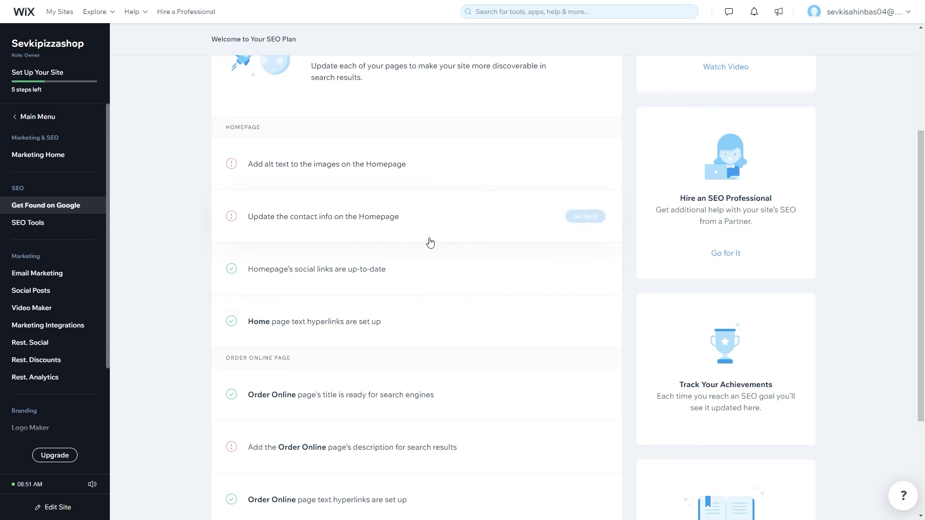
scroll(358, 280, "down", 2)
scroll(358, 280, "down", 1)
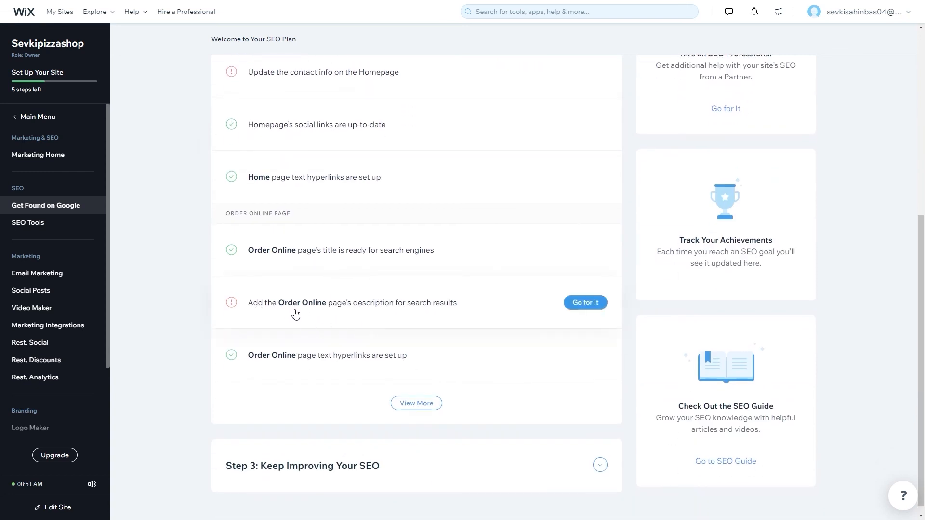
left_click(584, 303)
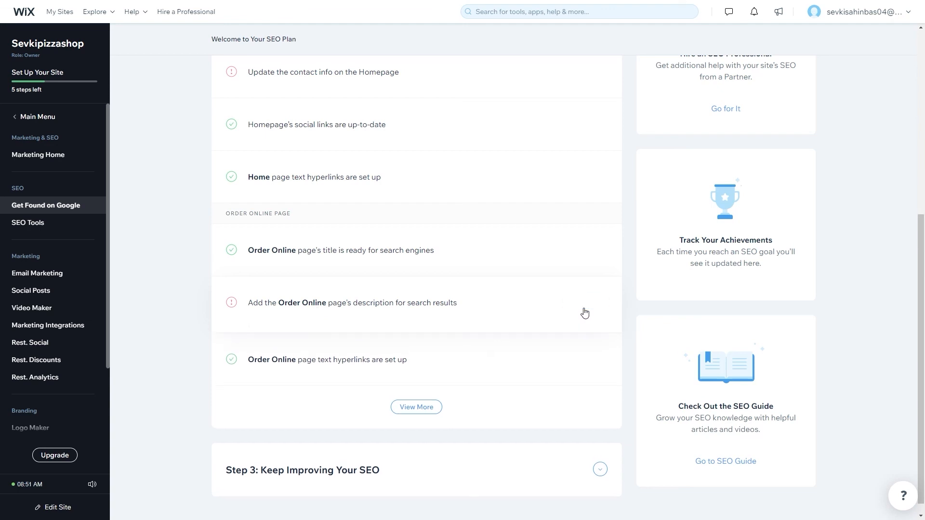
scroll(348, 332, "down", 3)
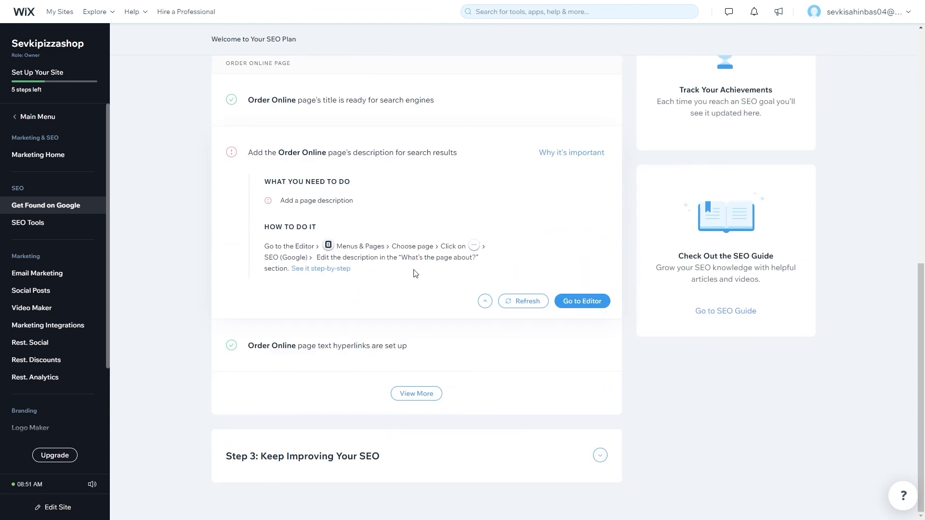
Check the Order Online page's empty SEO description in the editor, then exit to the dashboard.
left_click(579, 307)
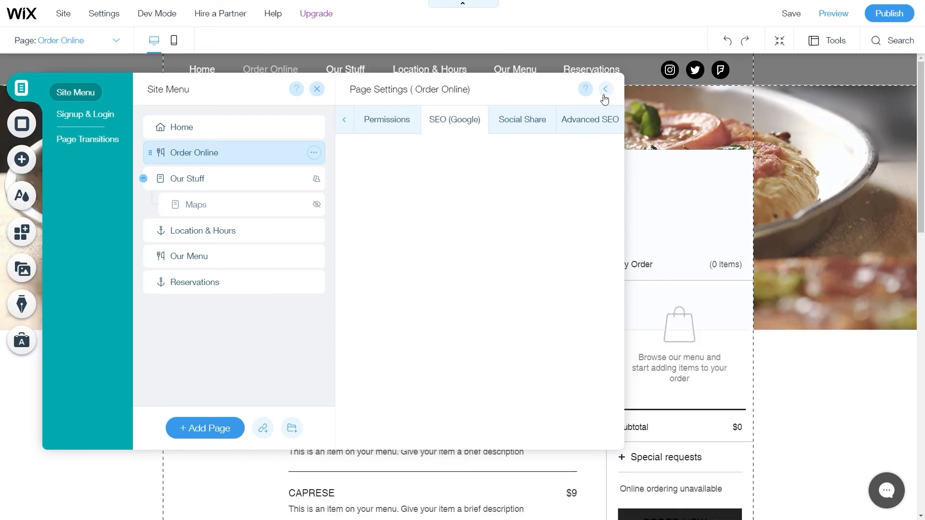
scroll(475, 284, "down", 2)
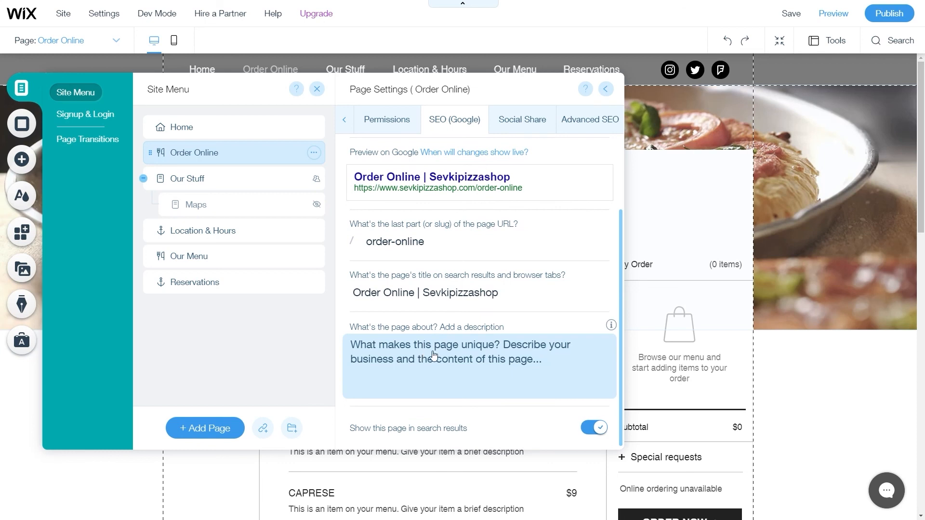
left_click(454, 357)
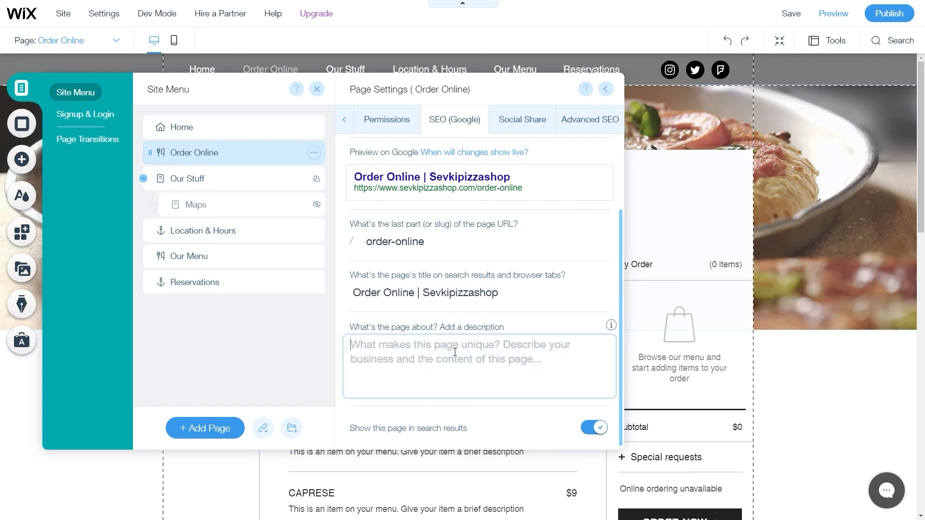
scroll(486, 334, "down", 1)
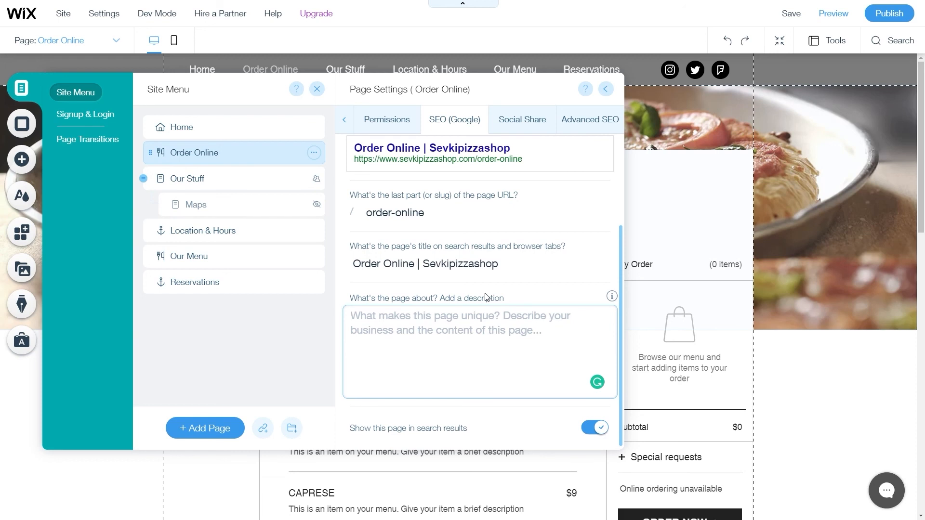
left_click(63, 14)
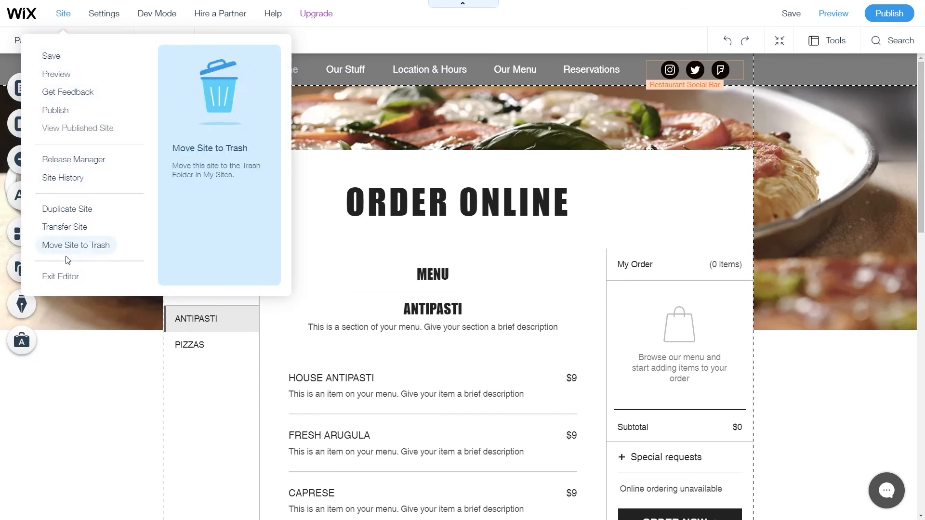
left_click(66, 275)
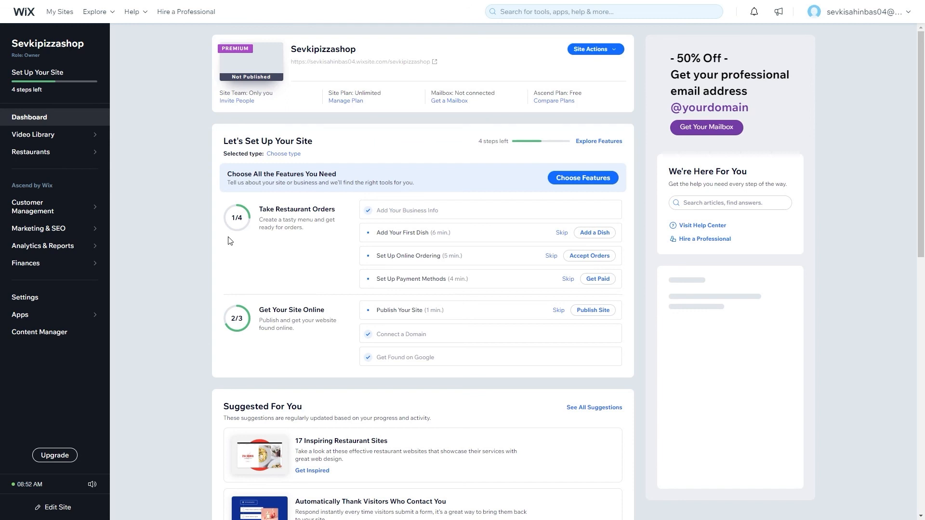
Open the Restaurants section's reservations page from the dashboard sidebar.
mouse_move(83, 158)
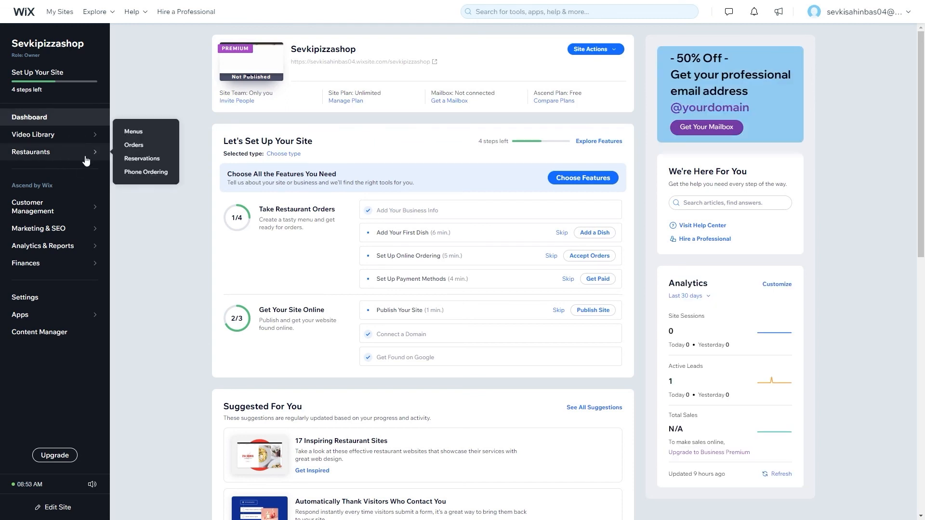
left_click(135, 145)
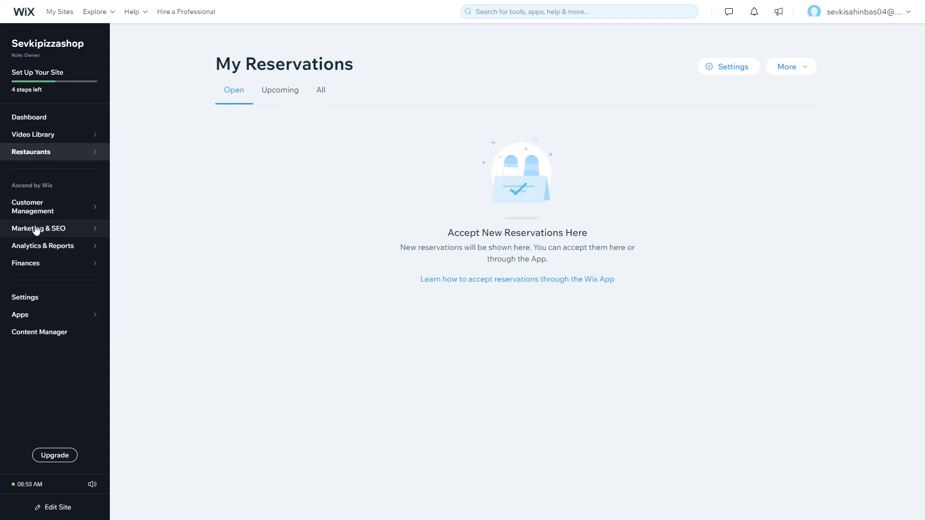
mouse_move(35, 215)
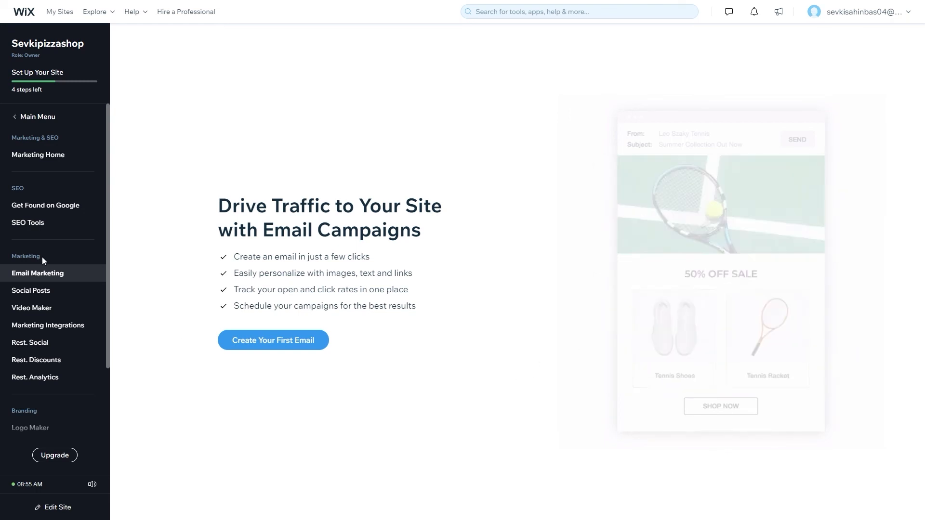
Scroll through the restaurant analytics page to review its figures.
left_click(60, 379)
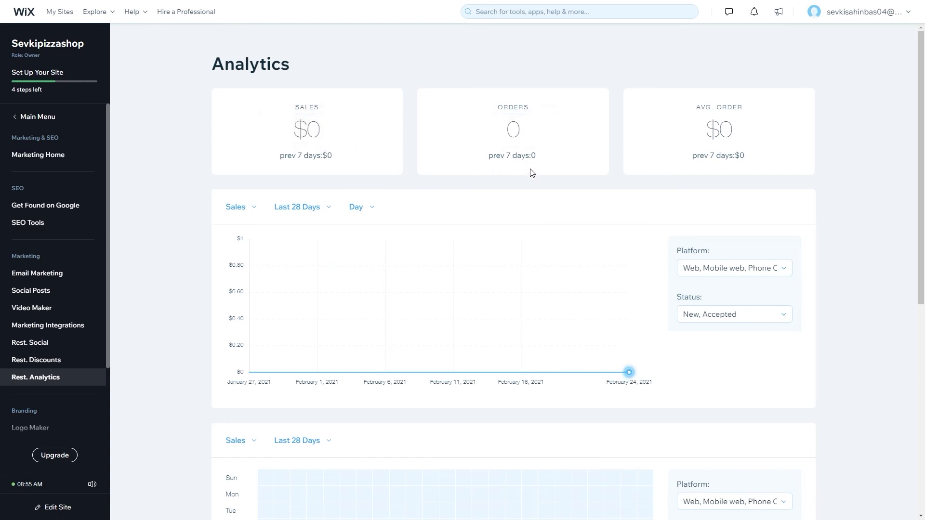
scroll(618, 191, "down", 1)
scroll(674, 135, "up", 1)
scroll(349, 241, "down", 2)
scroll(457, 352, "up", 1)
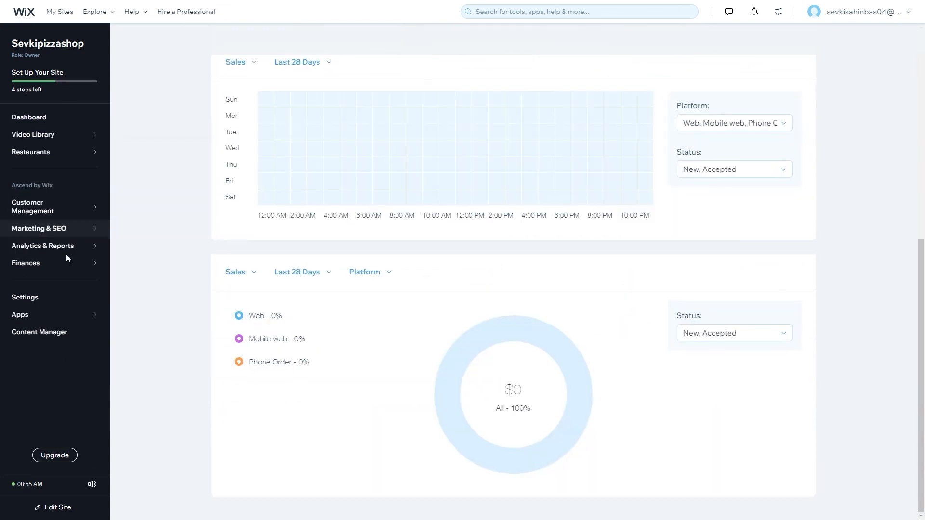
Review the Traffic, Sales and People overviews under Analytics & Reports.
mouse_move(79, 252)
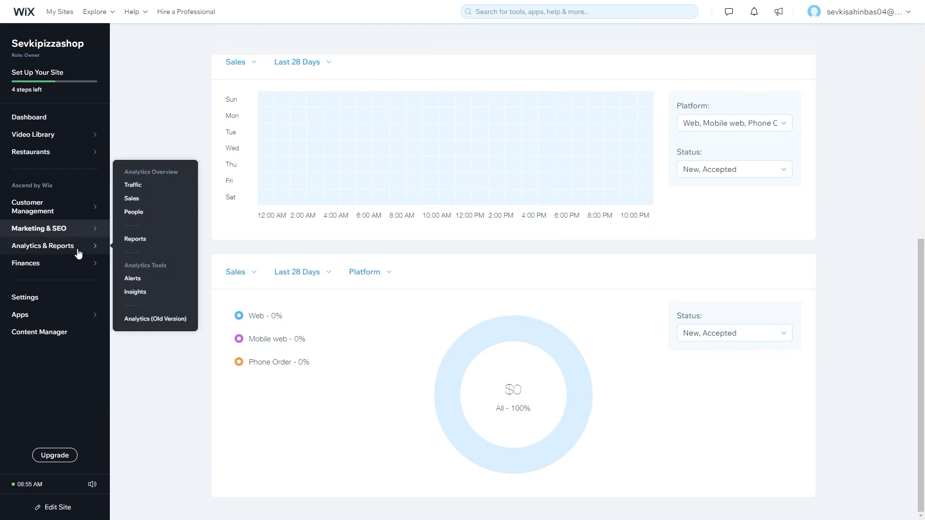
left_click(146, 185)
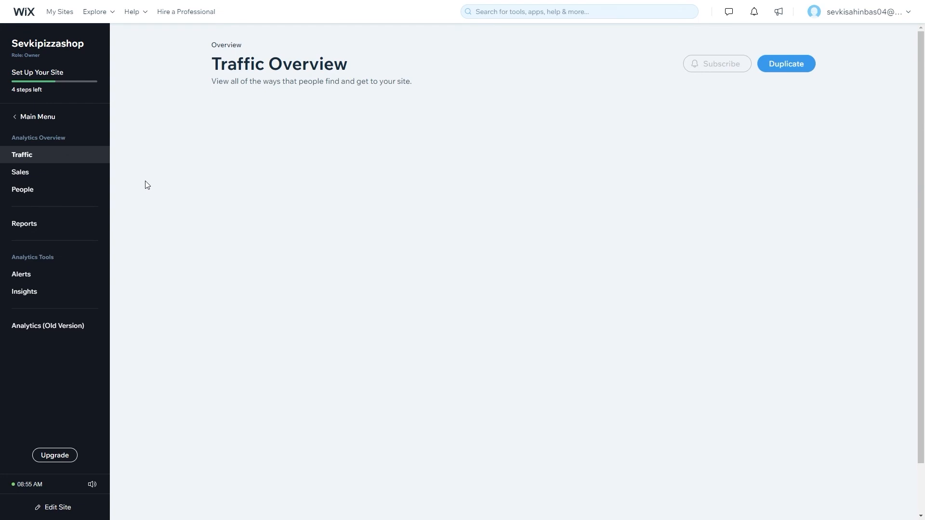
left_click(71, 178)
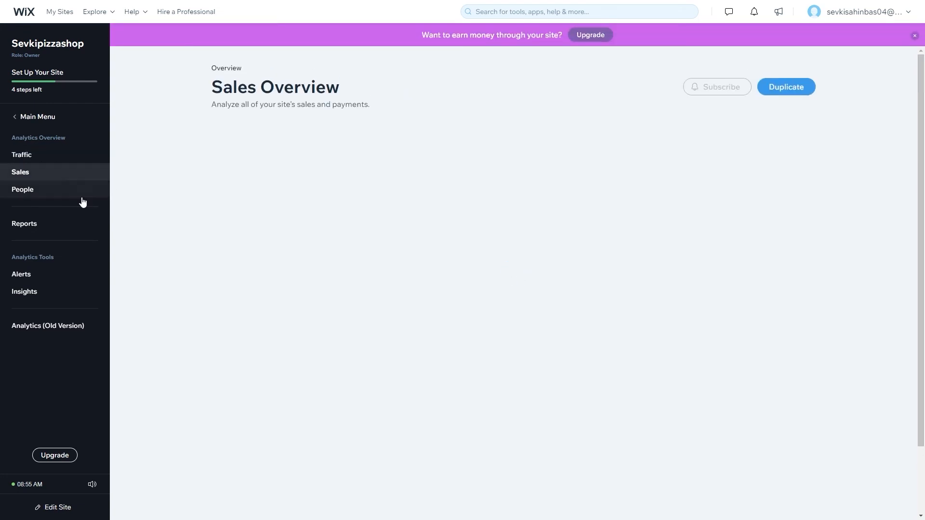
left_click(39, 192)
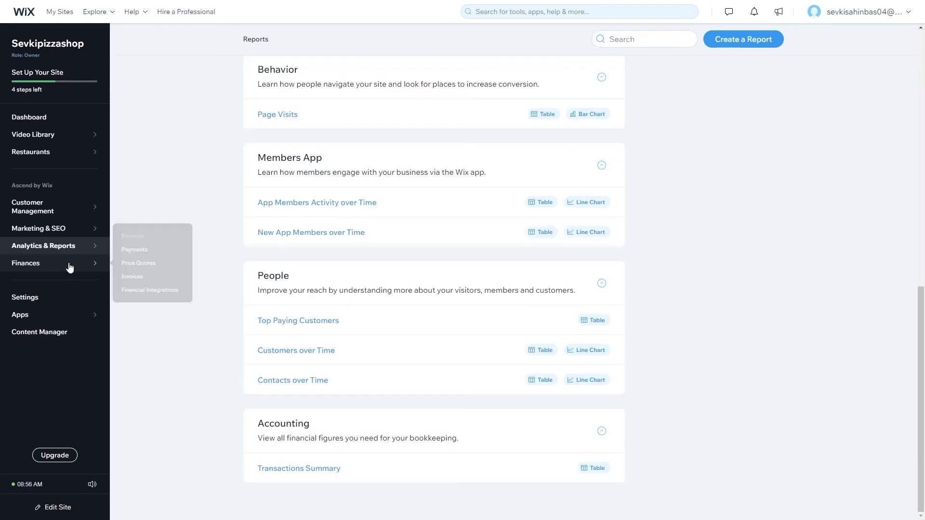
Check the Finances Payments and Invoices pages.
mouse_move(70, 268)
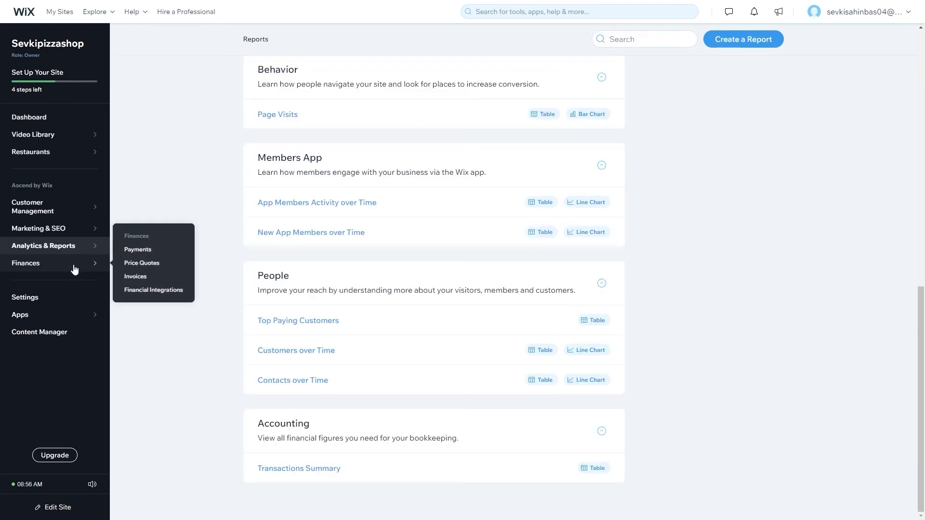
left_click(75, 269)
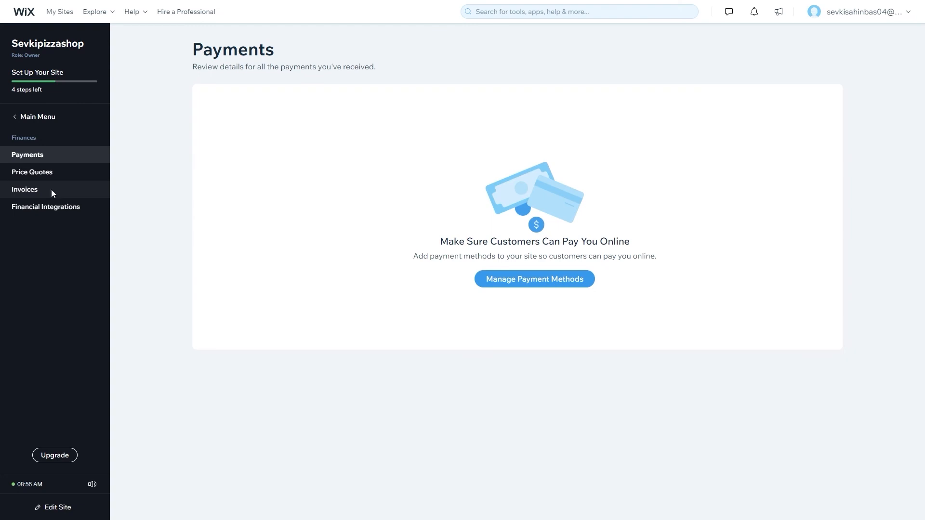
left_click(53, 193)
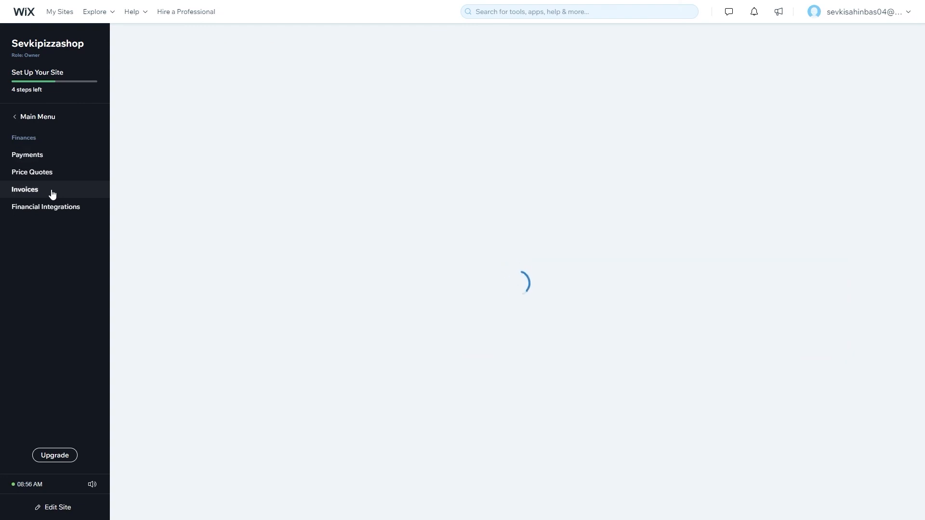